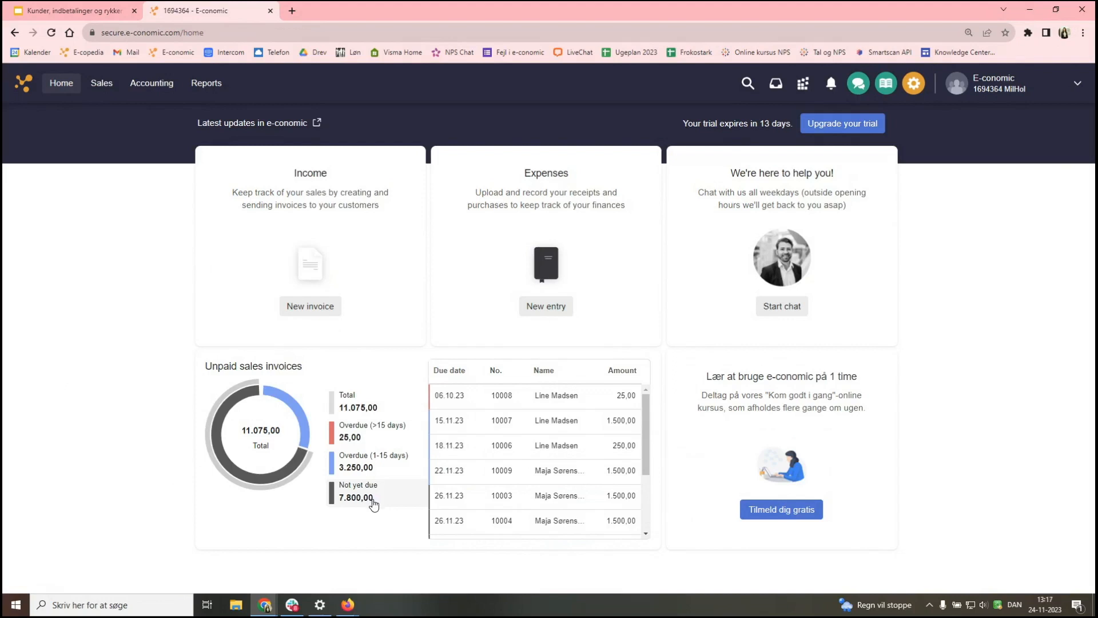
- Briefly open and close invoice 10008's entry form, then go to Sales' Current invoices list
{"action": "scroll", "coordinate": [458, 491], "scroll_direction": "down", "scroll_amount": 2}
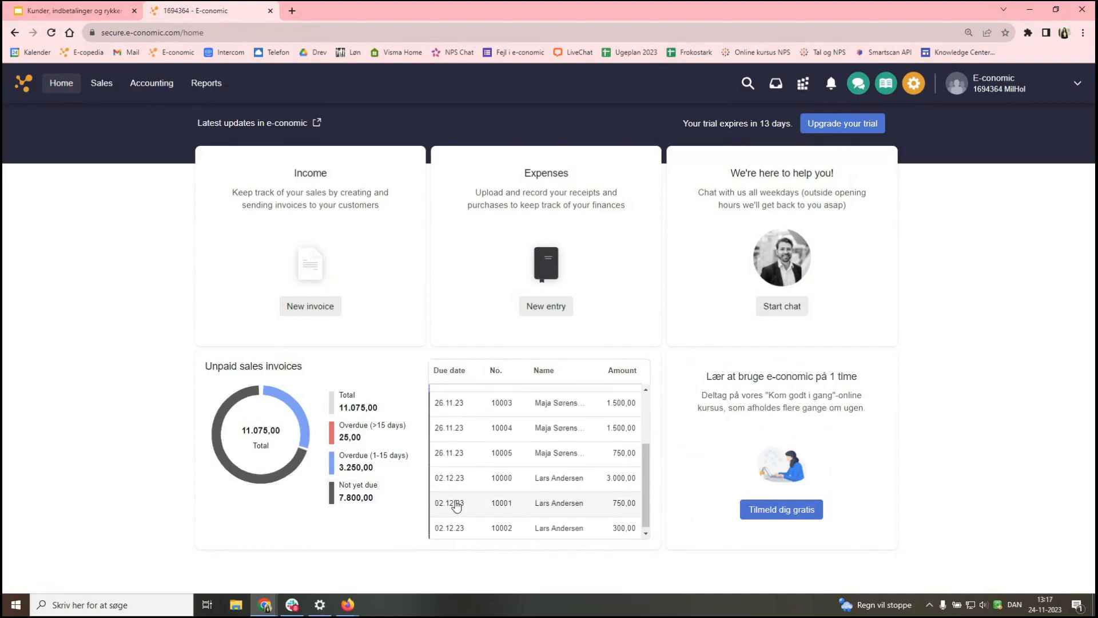
{"action": "scroll", "coordinate": [451, 469], "scroll_direction": "up", "scroll_amount": 2}
{"action": "scroll", "coordinate": [448, 446], "scroll_direction": "down", "scroll_amount": 3}
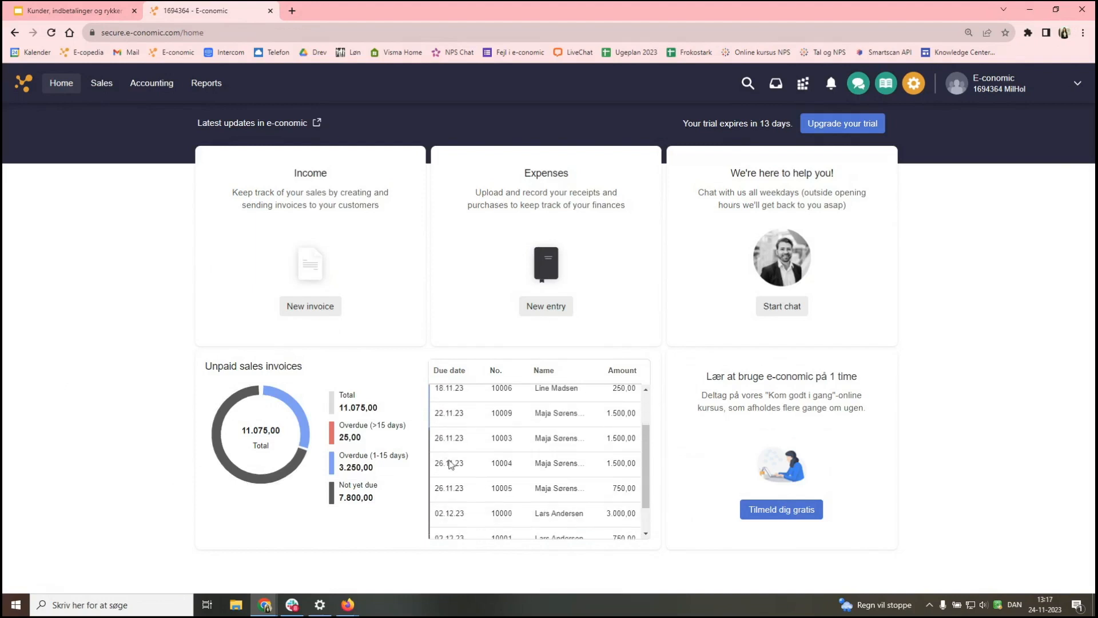
{"action": "scroll", "coordinate": [451, 473], "scroll_direction": "up", "scroll_amount": 3}
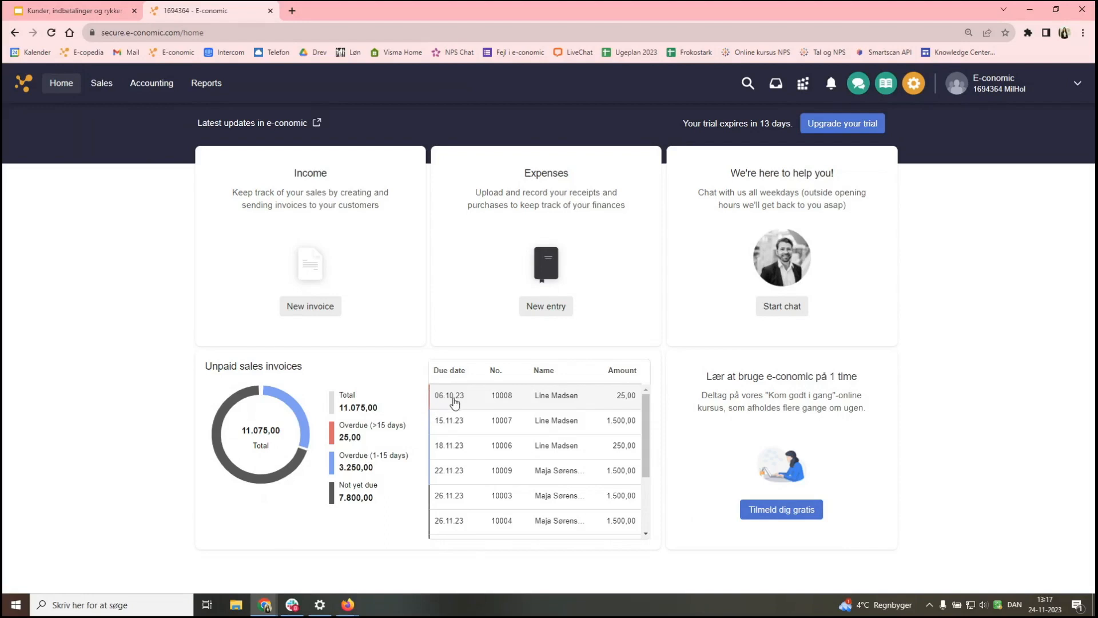
{"action": "left_click", "coordinate": [519, 401]}
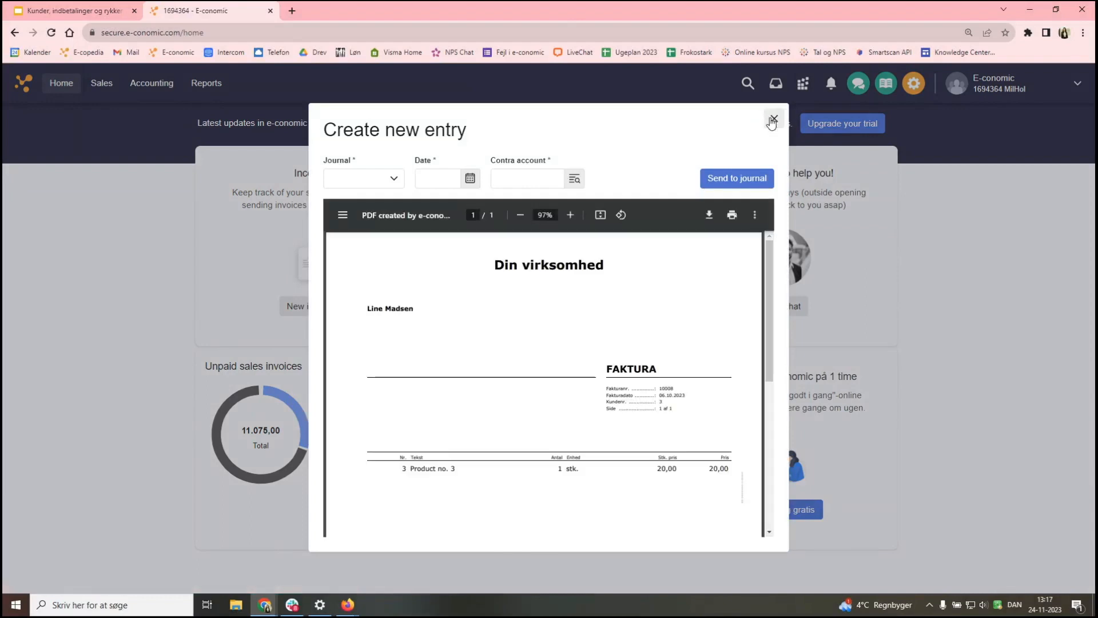
{"action": "left_click", "coordinate": [774, 119]}
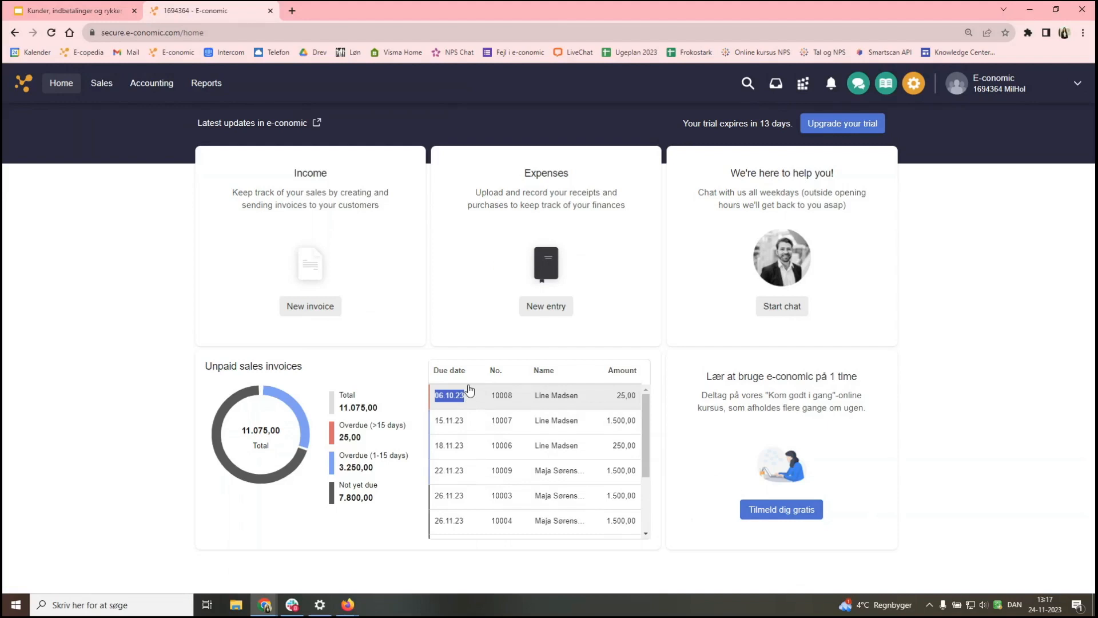
{"action": "left_click", "coordinate": [464, 358]}
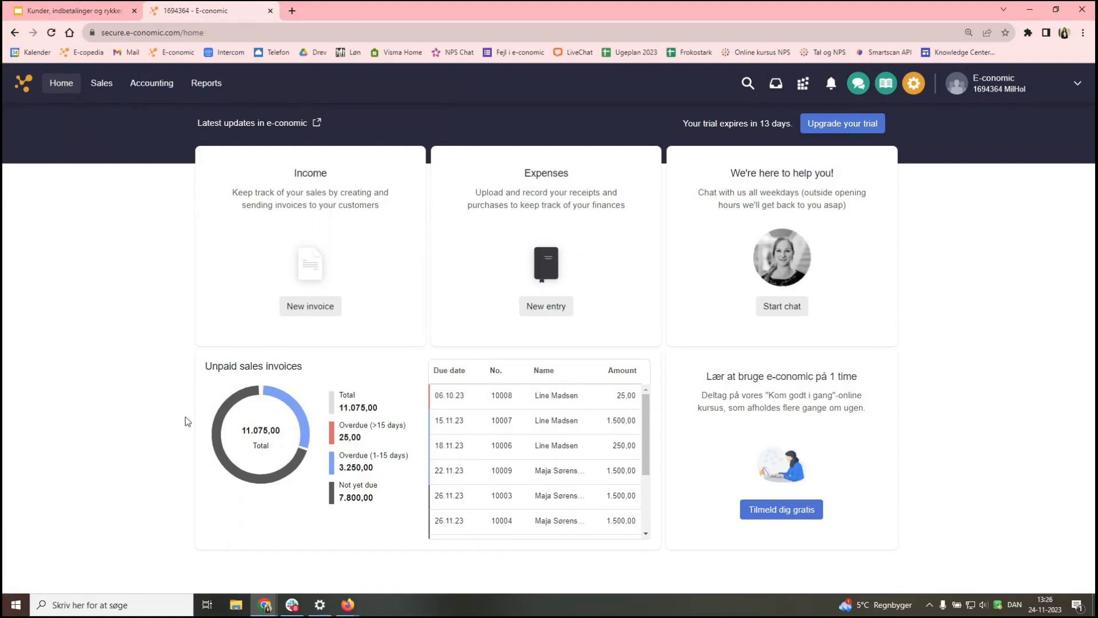
{"action": "left_click", "coordinate": [102, 86]}
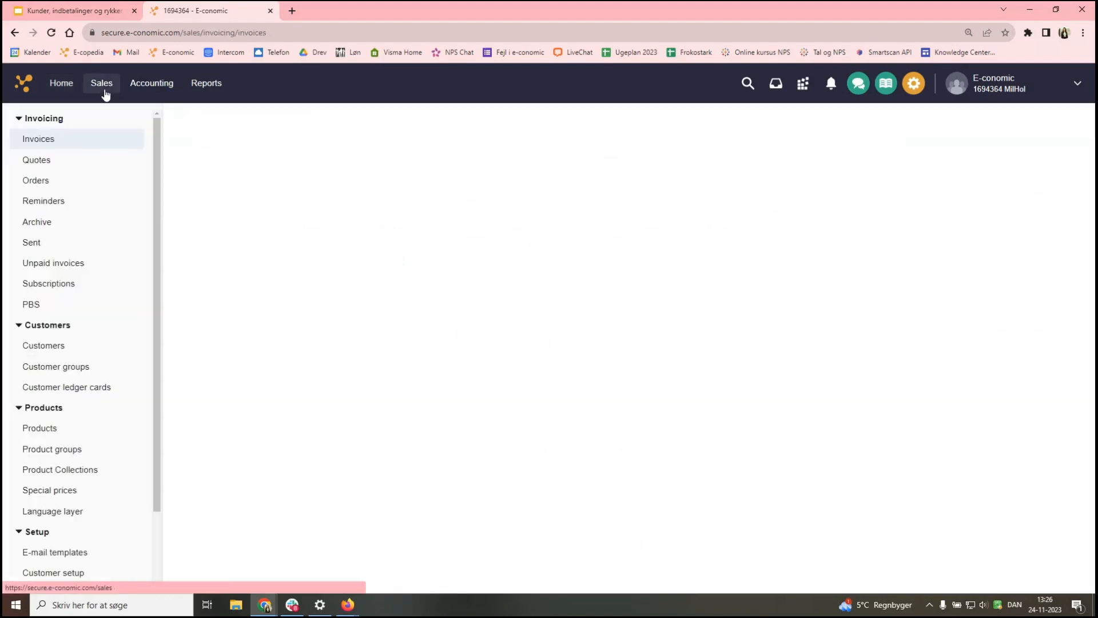
- Open the Customers list showing three open customers with balances 4.050,00, 5.250,00 and 1.775,00
{"action": "left_click", "coordinate": [63, 350]}
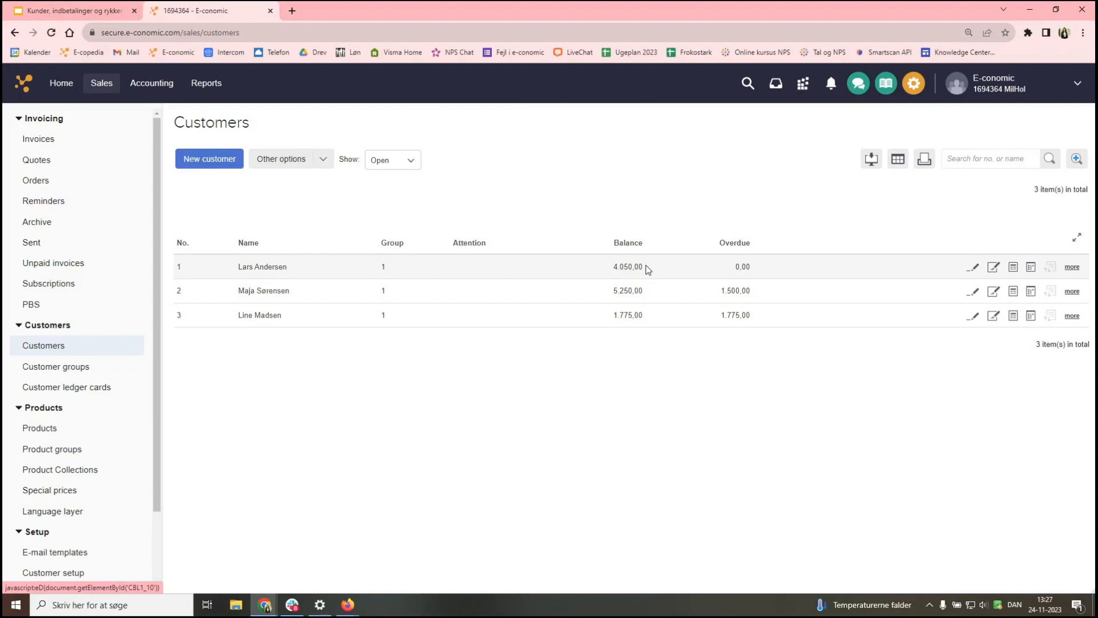
{"action": "left_click", "coordinate": [625, 267]}
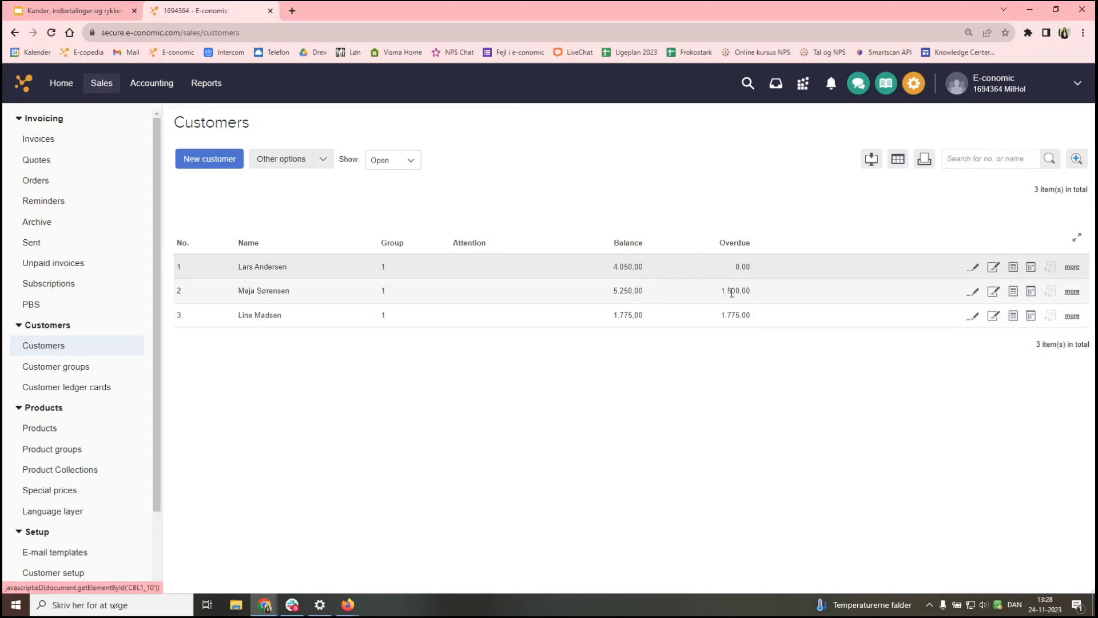
{"action": "left_click_drag", "start_coordinate": [720, 291], "coordinate": [751, 291]}
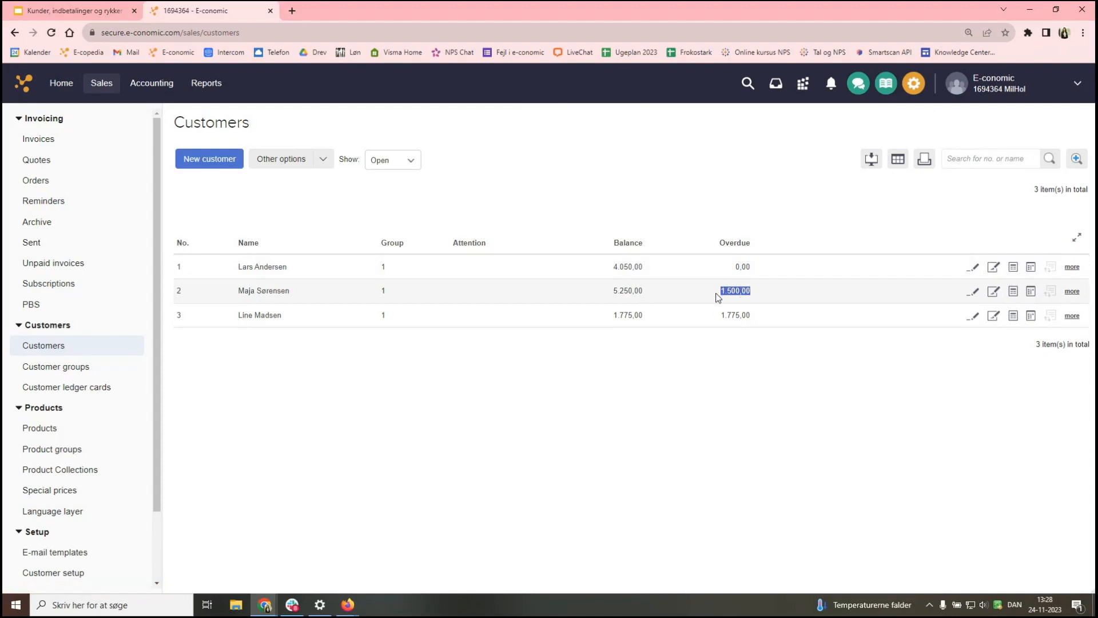
{"action": "left_click", "coordinate": [757, 291]}
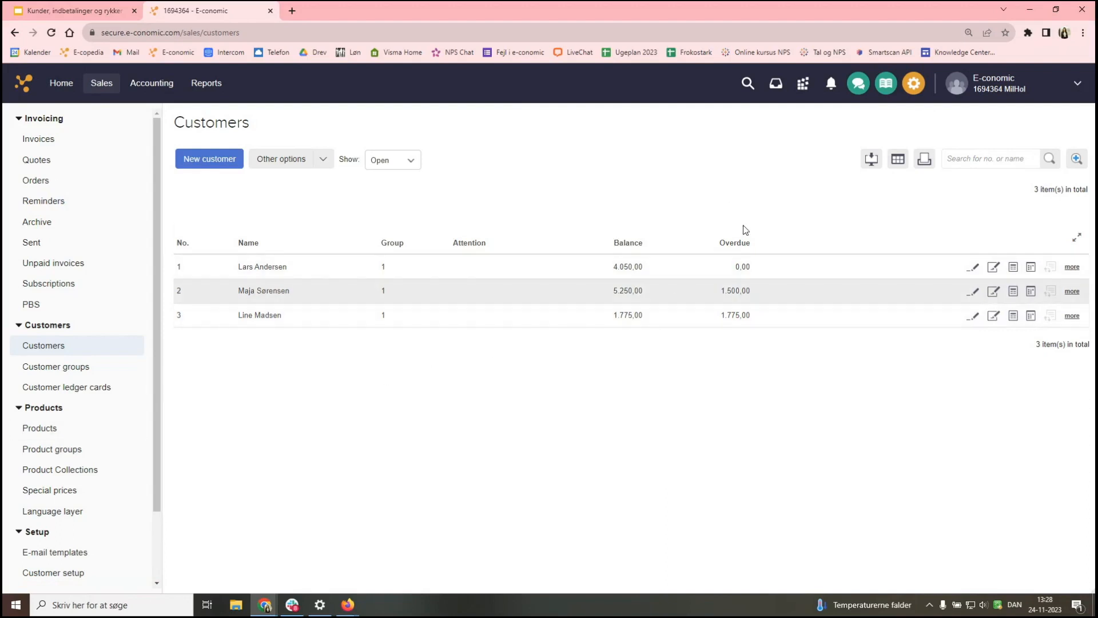
- Show customer 2's open entries (invoices 10003, 10004, 10005, 10009) and reposition the window
{"action": "left_click", "coordinate": [1030, 293]}
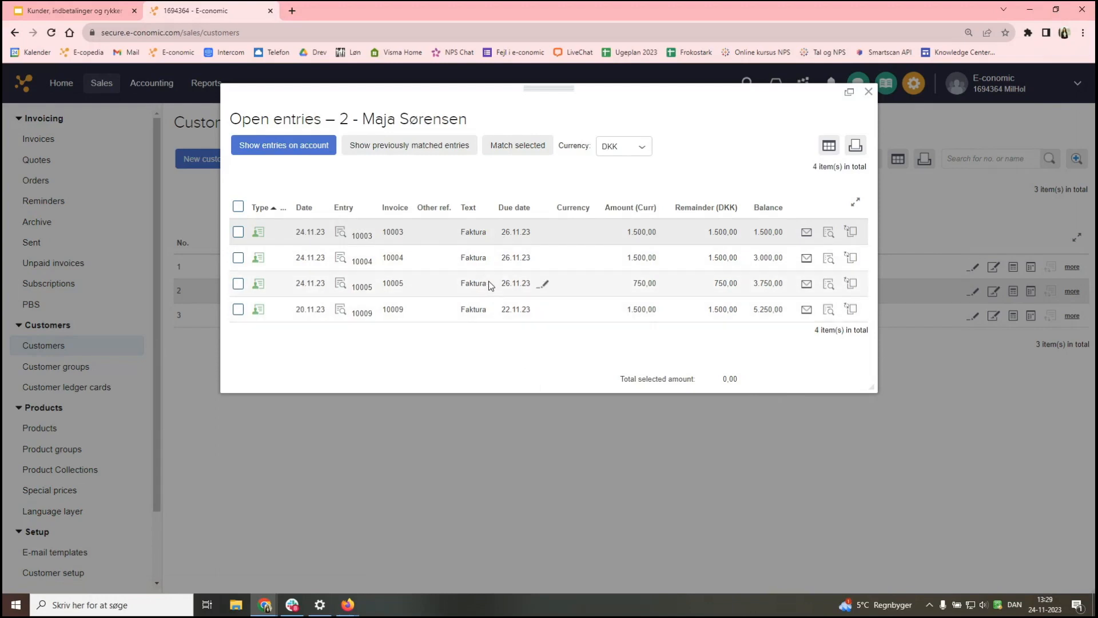
{"action": "left_click_drag", "start_coordinate": [554, 90], "coordinate": [584, 336]}
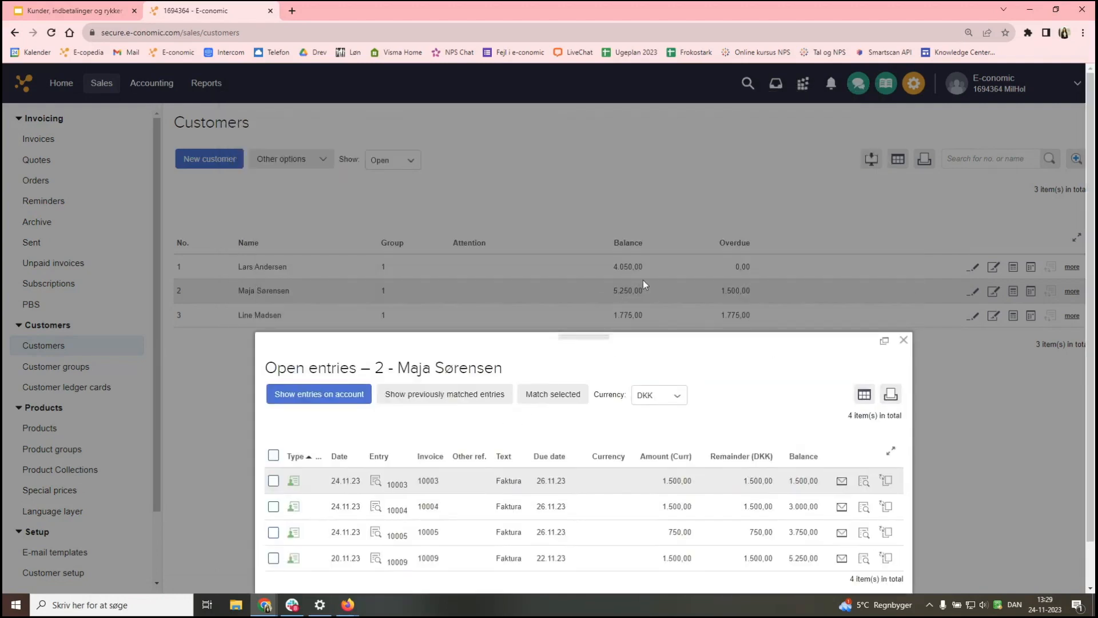
{"action": "left_click_drag", "start_coordinate": [593, 329], "coordinate": [590, 148]}
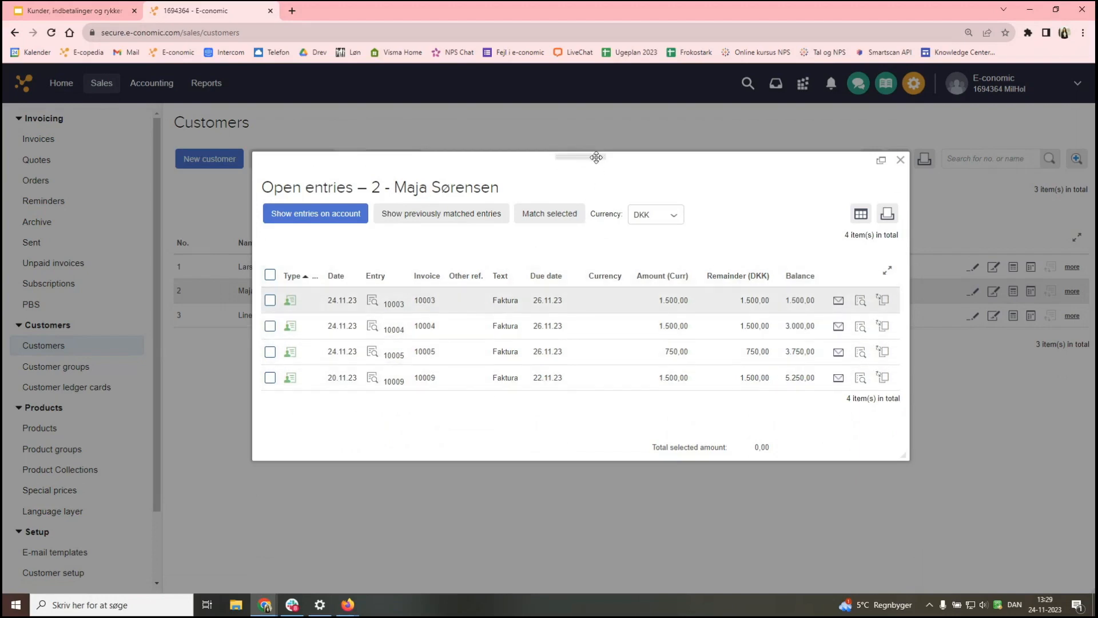
{"action": "left_click_drag", "start_coordinate": [596, 155], "coordinate": [604, 129]}
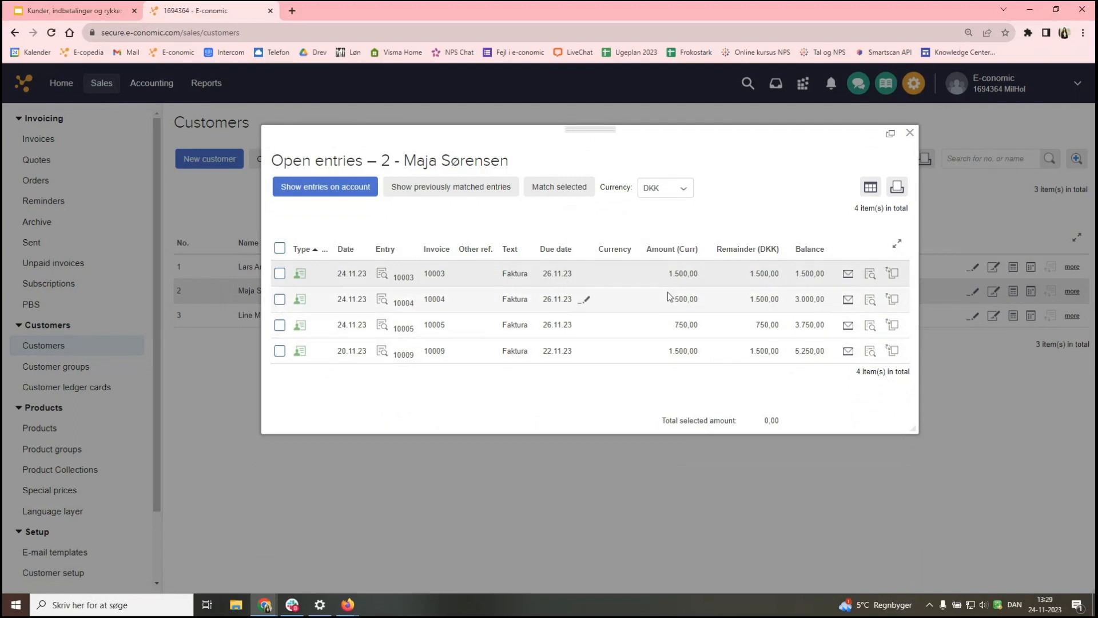
{"action": "left_click", "coordinate": [382, 274]}
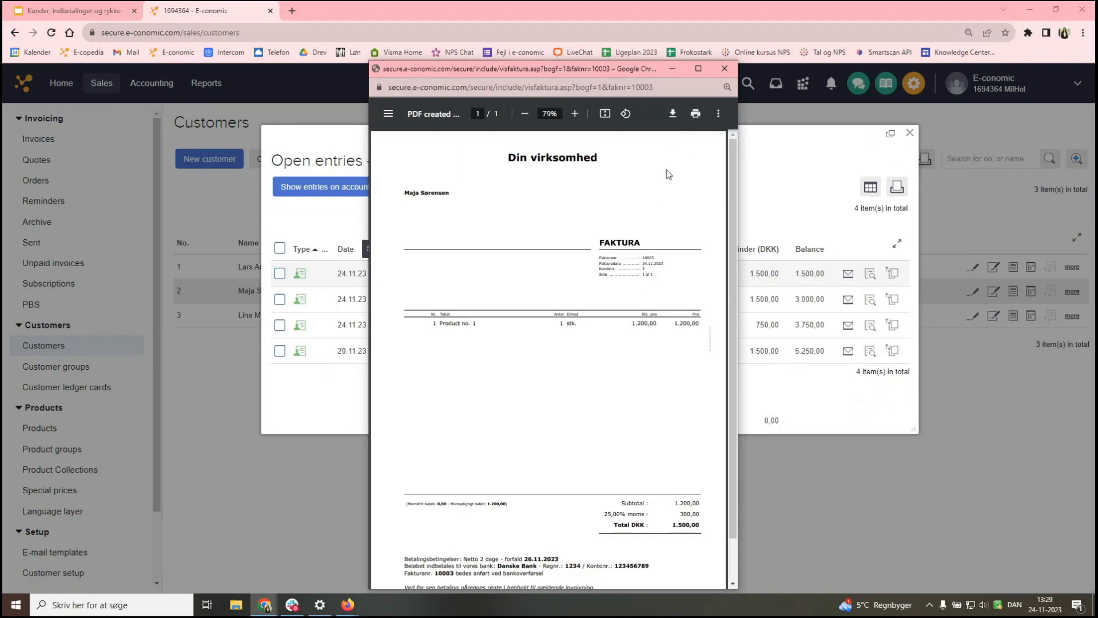
{"action": "left_click", "coordinate": [724, 69]}
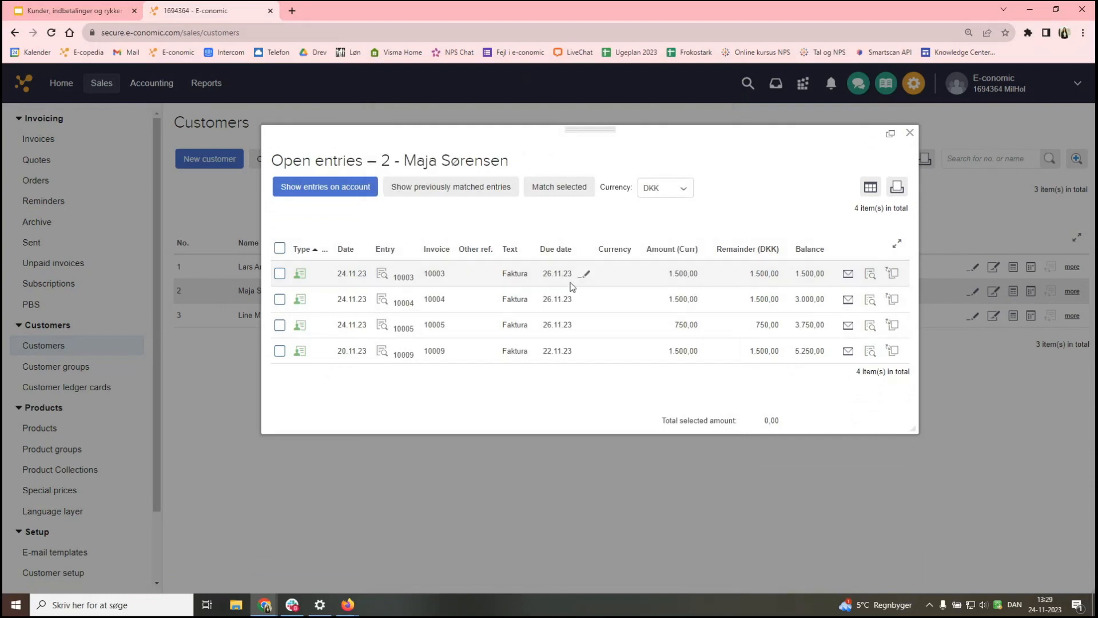
{"action": "left_click", "coordinate": [327, 187]}
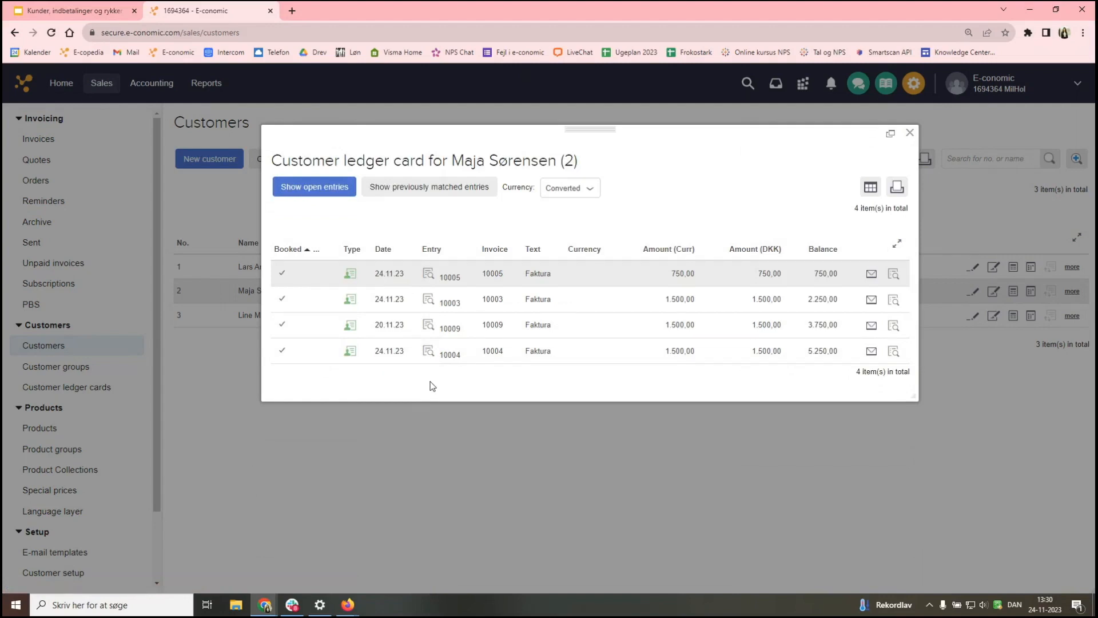
{"action": "left_click", "coordinate": [321, 189]}
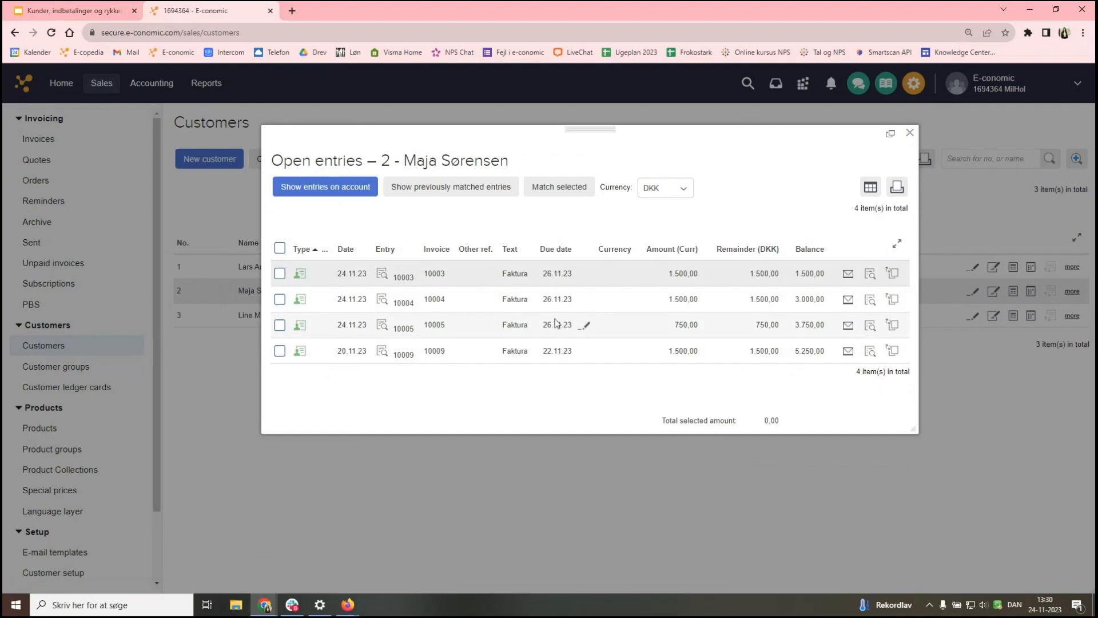
- Check invoice 10003's due date calendar and highlight invoice 10009's due date 22.11.23
{"action": "left_click", "coordinate": [587, 275]}
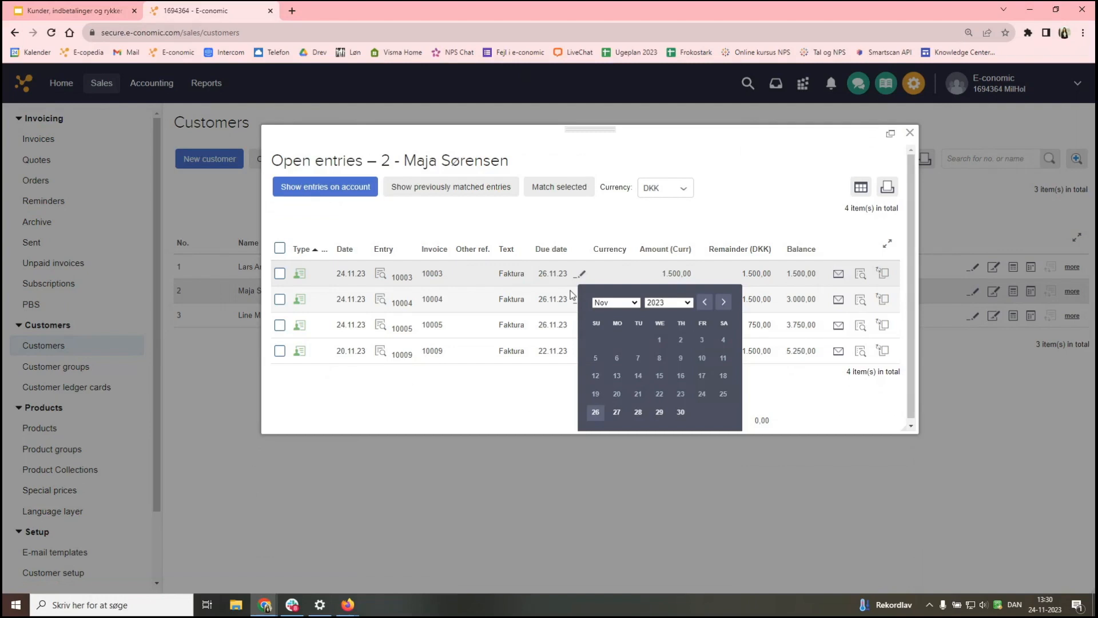
{"action": "left_click", "coordinate": [626, 220]}
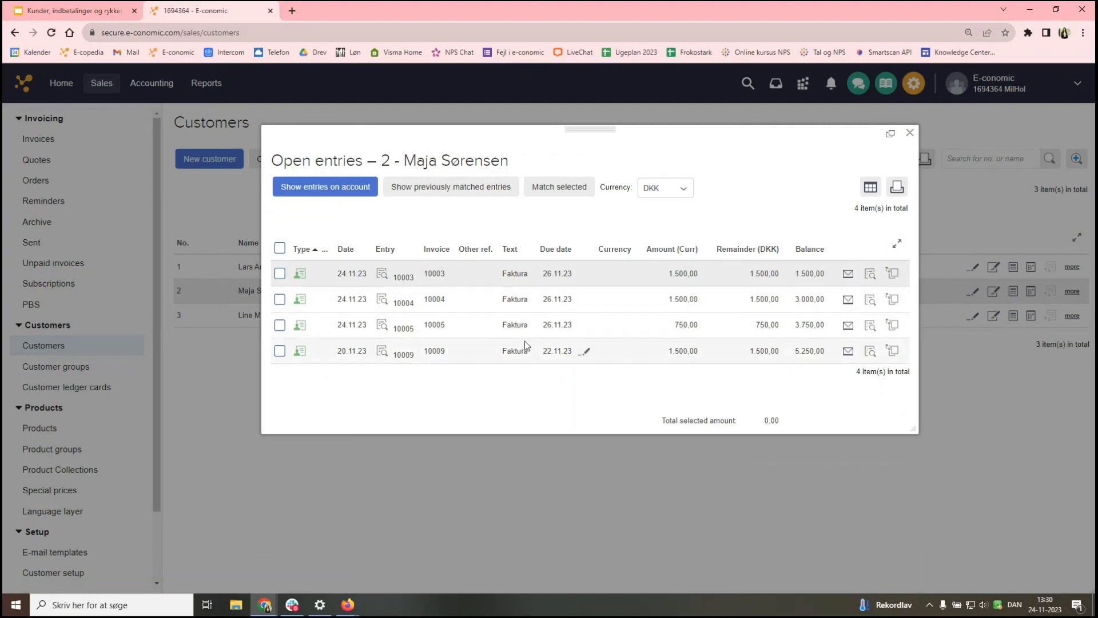
{"action": "left_click_drag", "start_coordinate": [424, 350], "coordinate": [445, 352]}
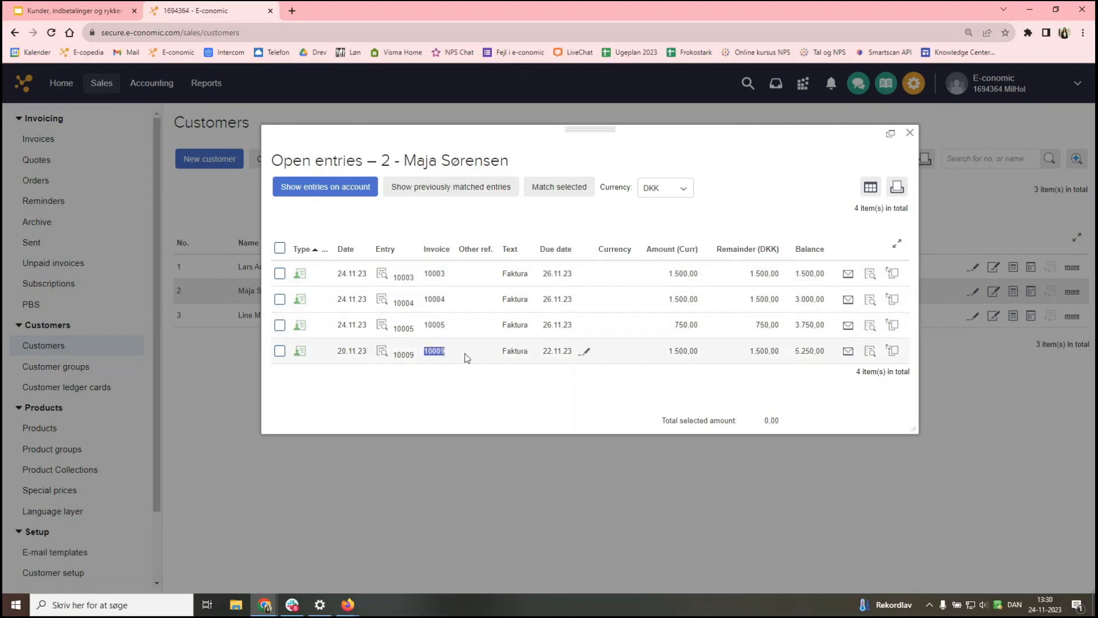
{"action": "left_click_drag", "start_coordinate": [572, 351], "coordinate": [543, 352]}
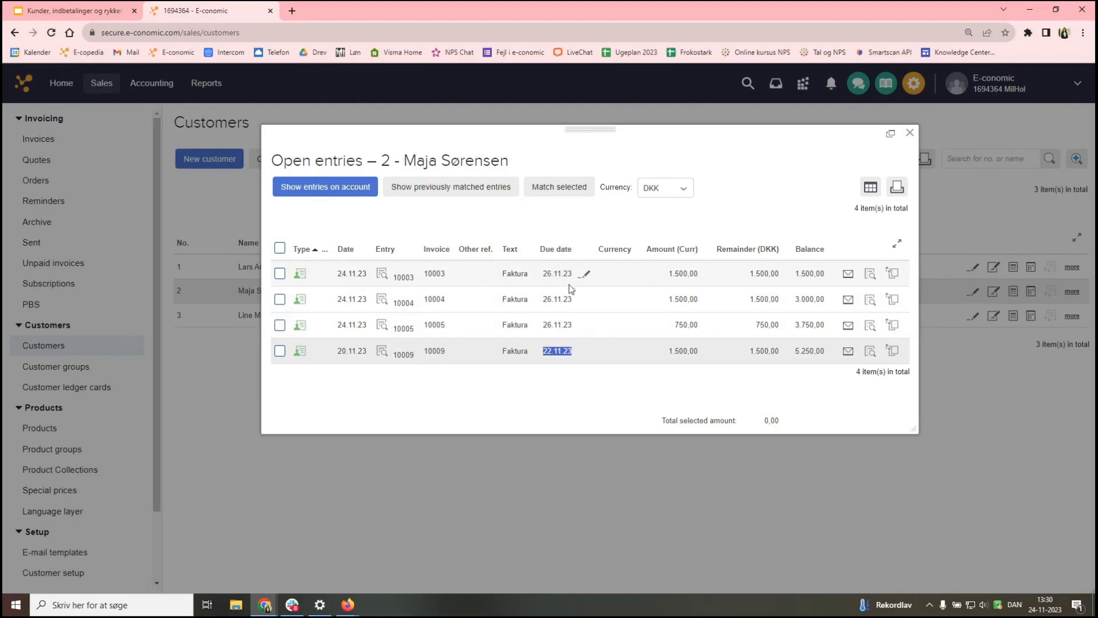
{"action": "left_click", "coordinate": [563, 379]}
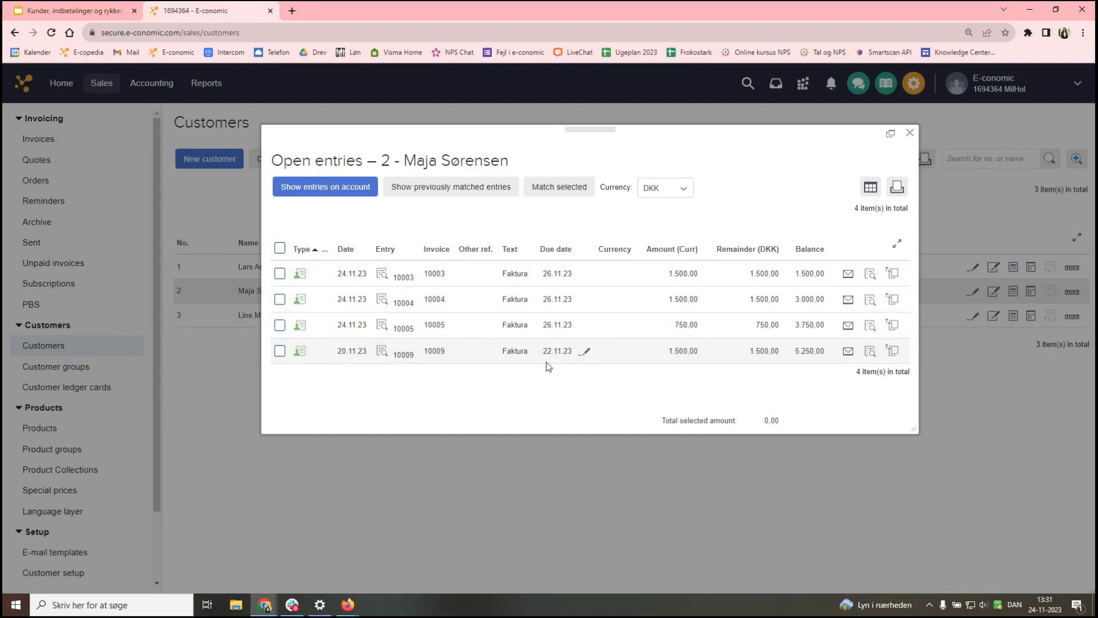
- Change invoice 10009's due date to 26.11.23 and close the Open entries window
{"action": "left_click", "coordinate": [587, 353]}
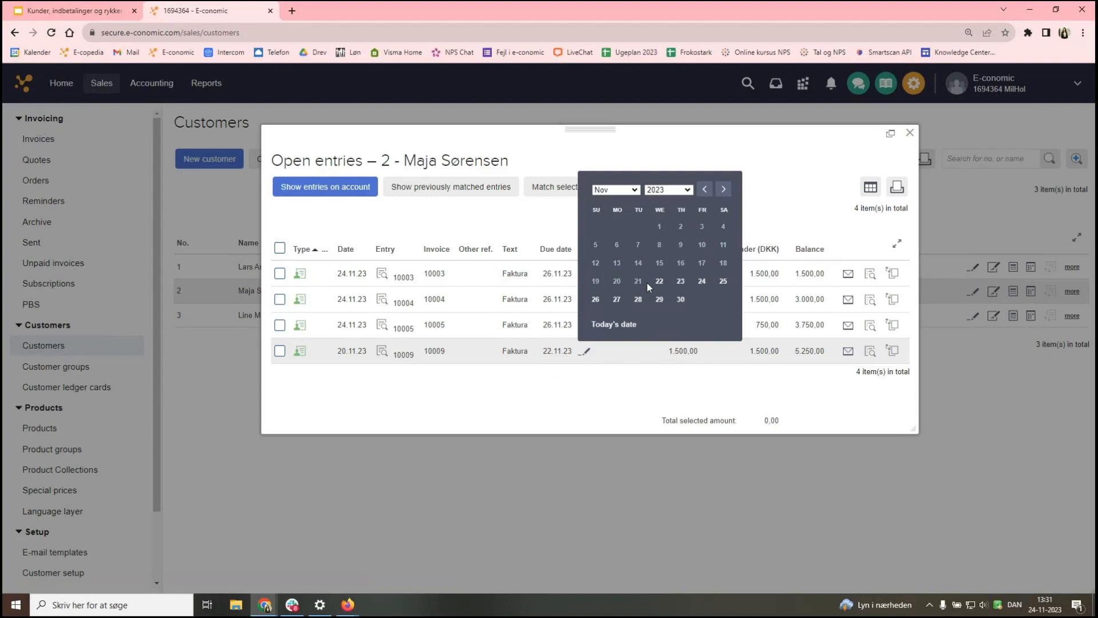
{"action": "left_click", "coordinate": [597, 300]}
{"action": "left_click", "coordinate": [529, 357]}
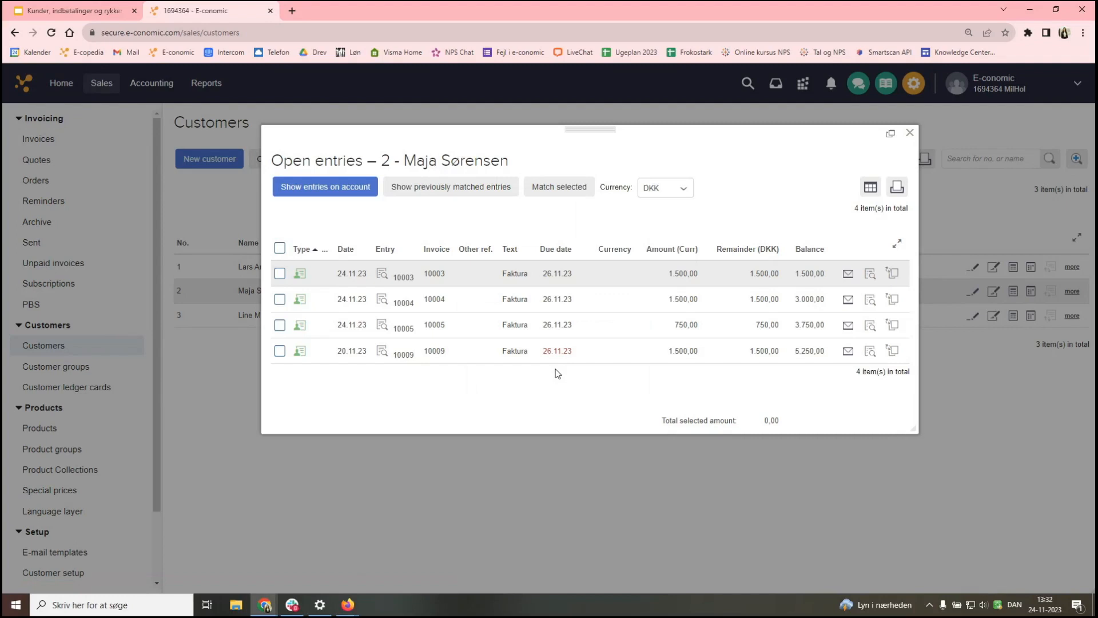
{"action": "mouse_move", "coordinate": [558, 352]}
{"action": "key", "text": "alt+Tab"}
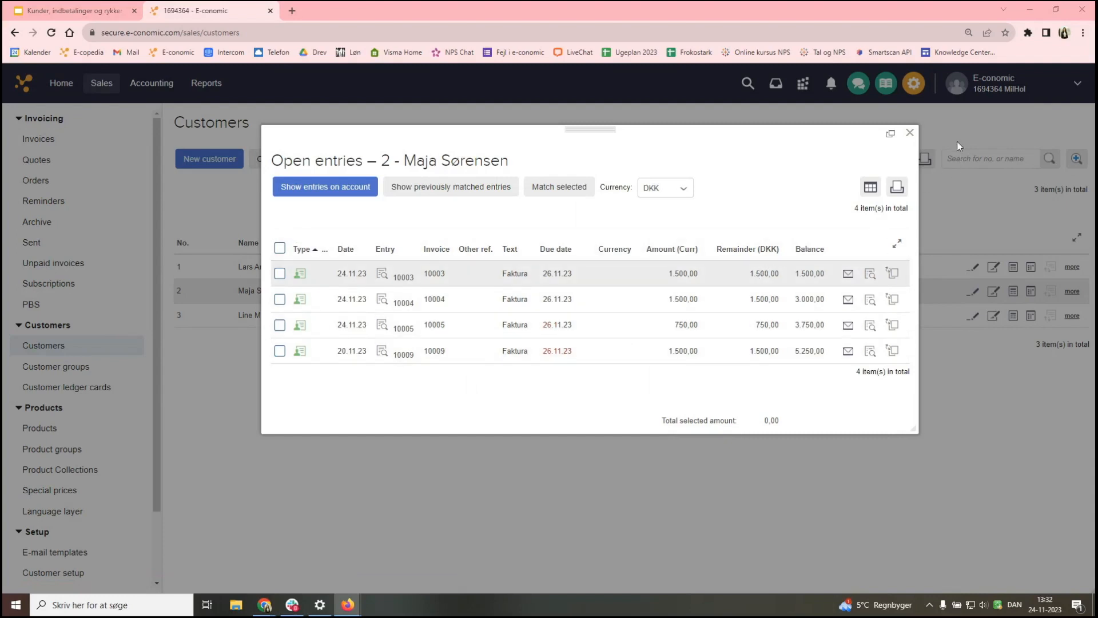
{"action": "left_click", "coordinate": [909, 133]}
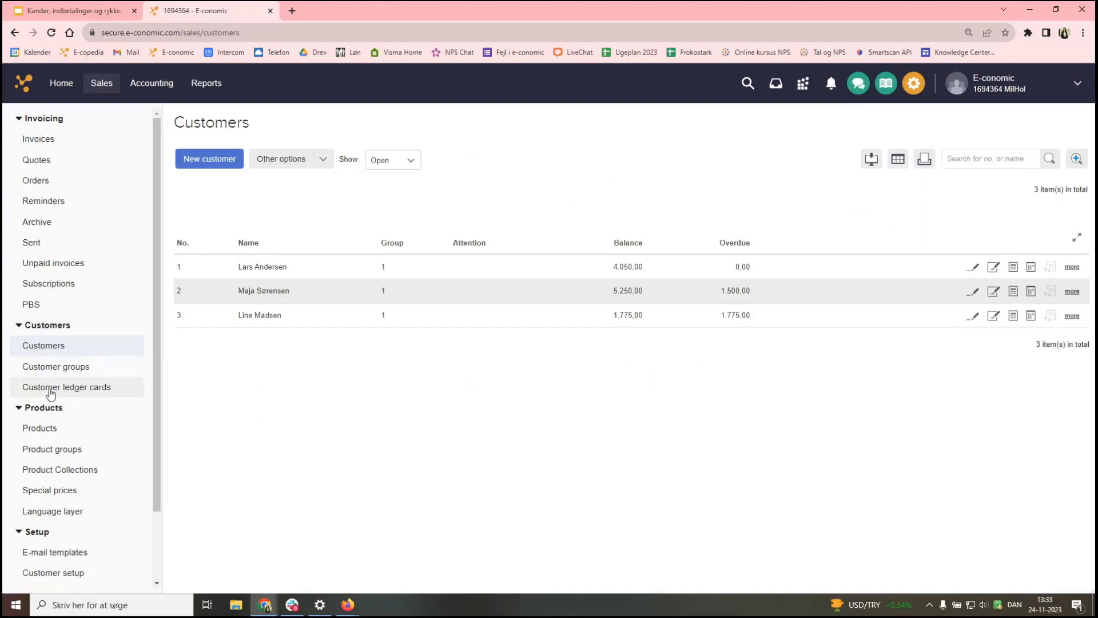
- Open the Customer ledger cards report and set its end date to today, 24.11.23
{"action": "left_click", "coordinate": [90, 394]}
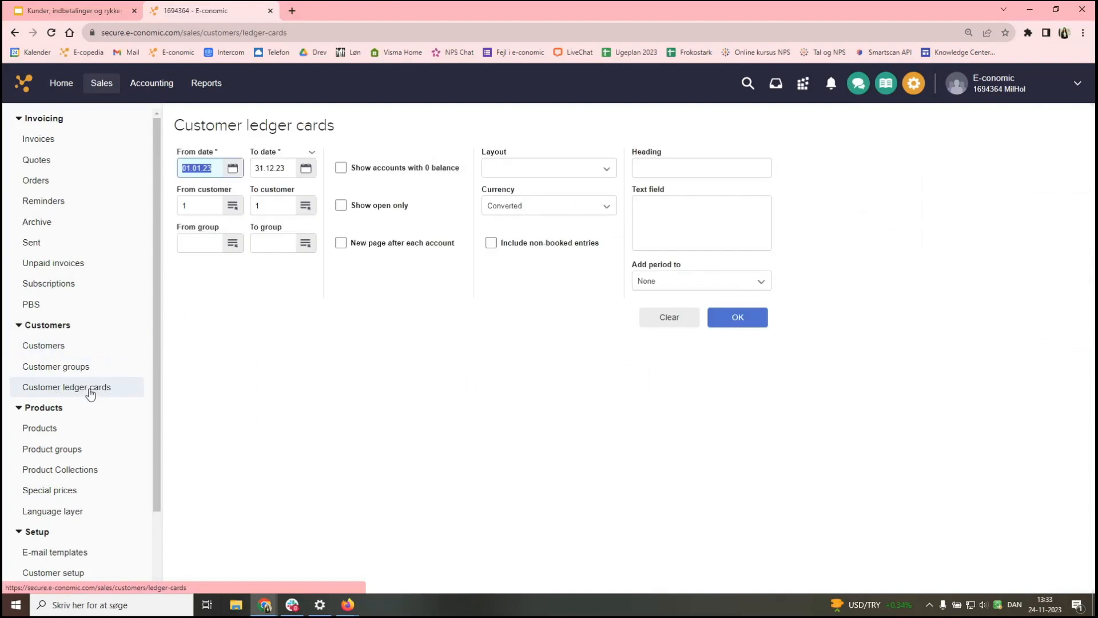
{"action": "left_click", "coordinate": [258, 355]}
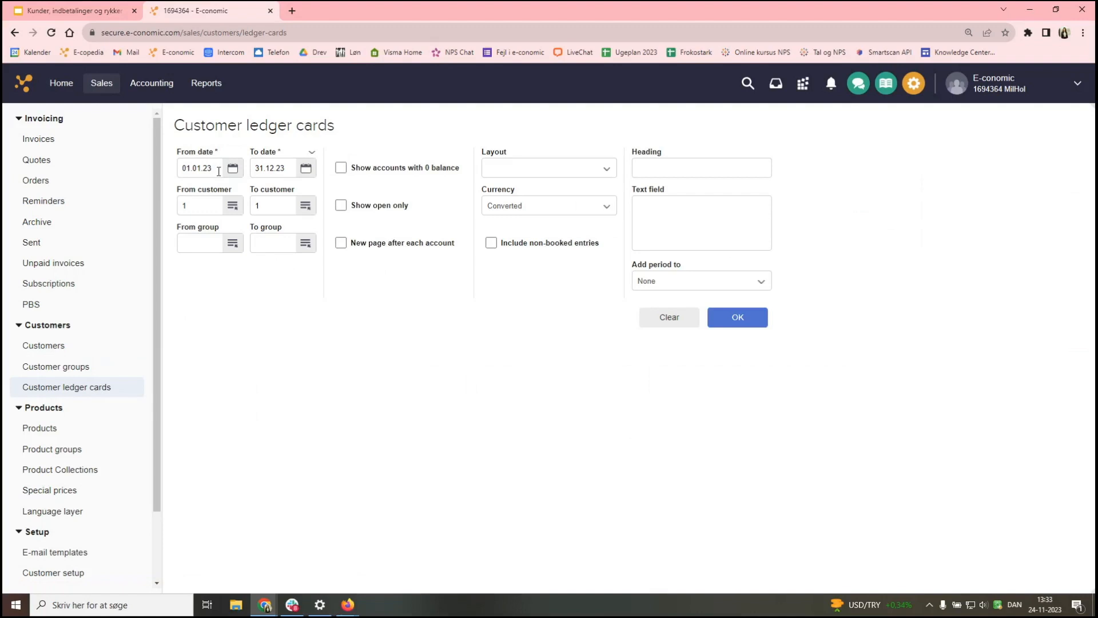
{"action": "left_click", "coordinate": [304, 171]}
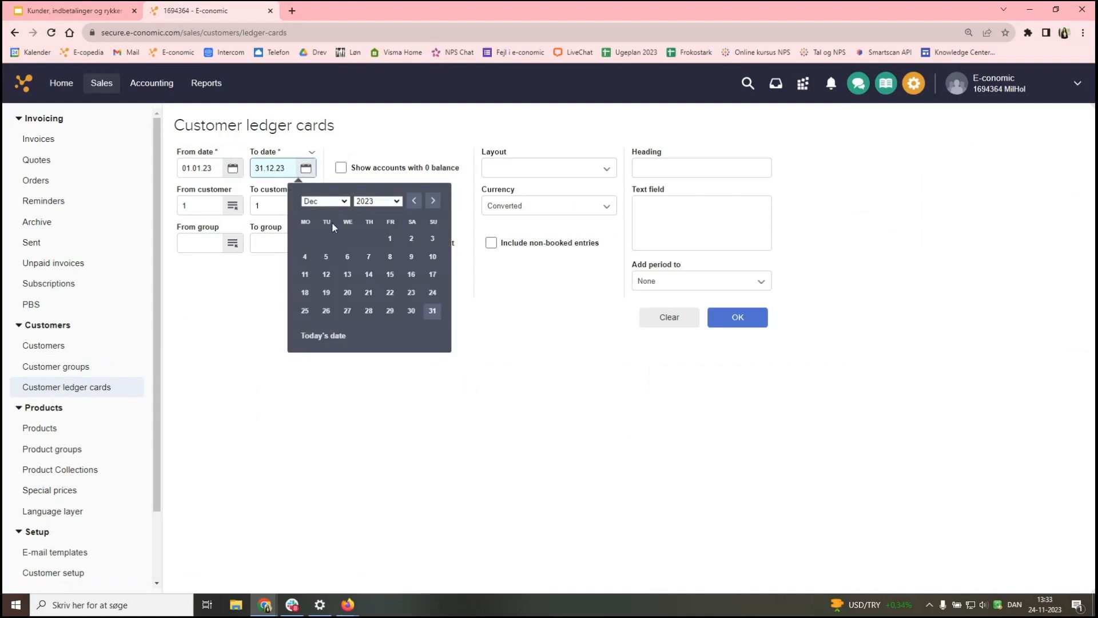
{"action": "left_click", "coordinate": [321, 337]}
{"action": "left_click", "coordinate": [250, 371]}
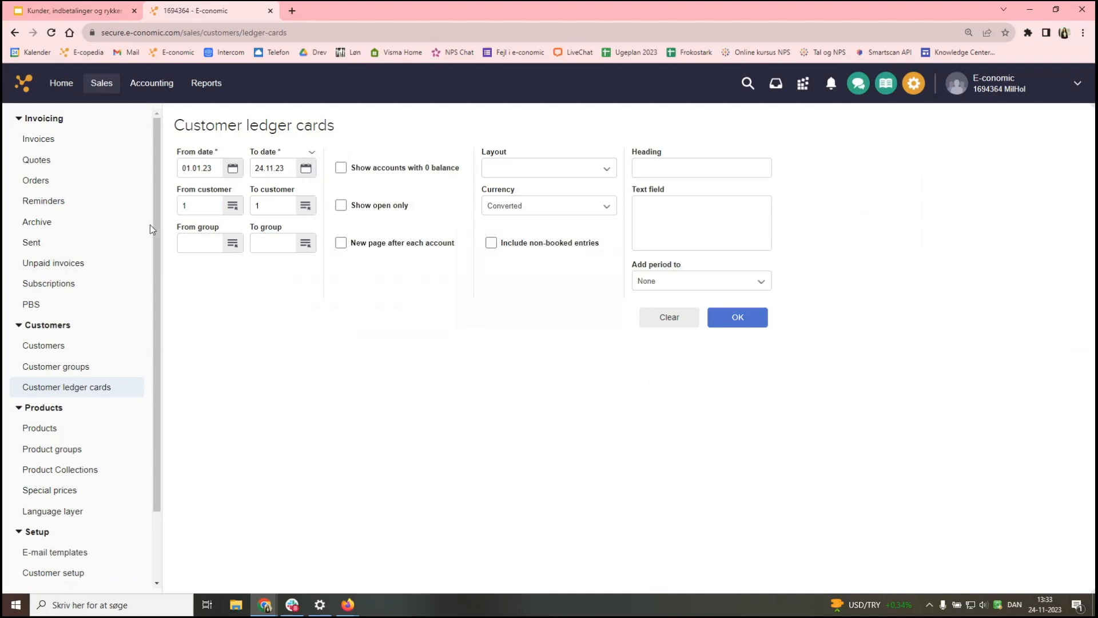
- Limit the report to customer 1 only, showing open entries only
{"action": "left_click_drag", "start_coordinate": [189, 208], "coordinate": [170, 209]}
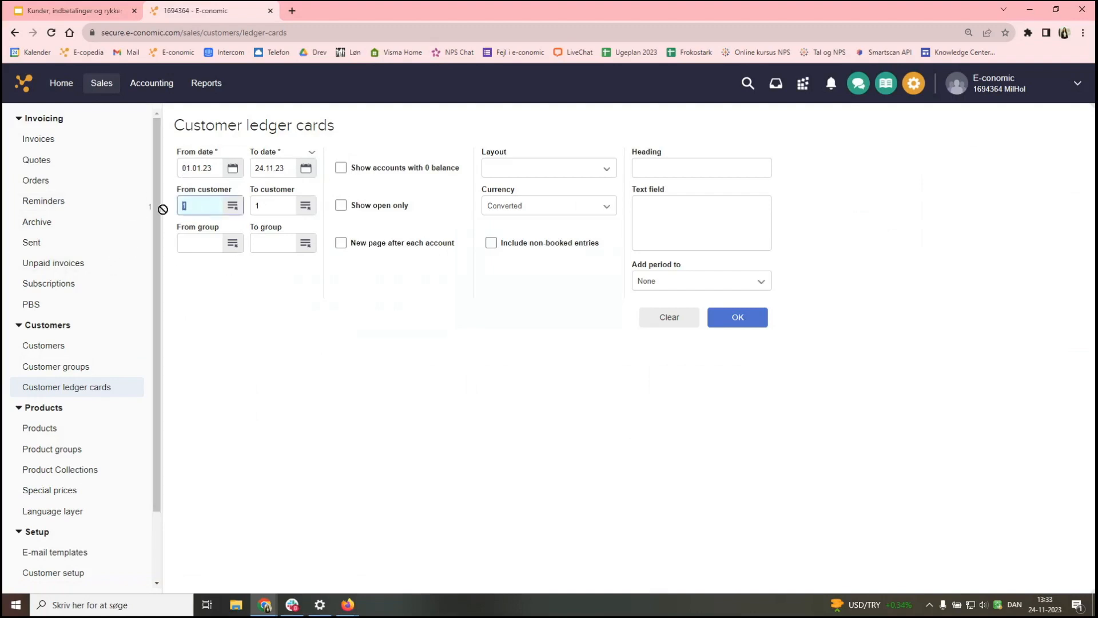
{"action": "key", "text": "BackSpace"}
{"action": "left_click_drag", "start_coordinate": [269, 206], "coordinate": [239, 207]}
{"action": "key", "text": "BackSpace"}
{"action": "left_click", "coordinate": [258, 256]}
{"action": "left_click", "coordinate": [190, 206]}
{"action": "type", "text": "lars"}
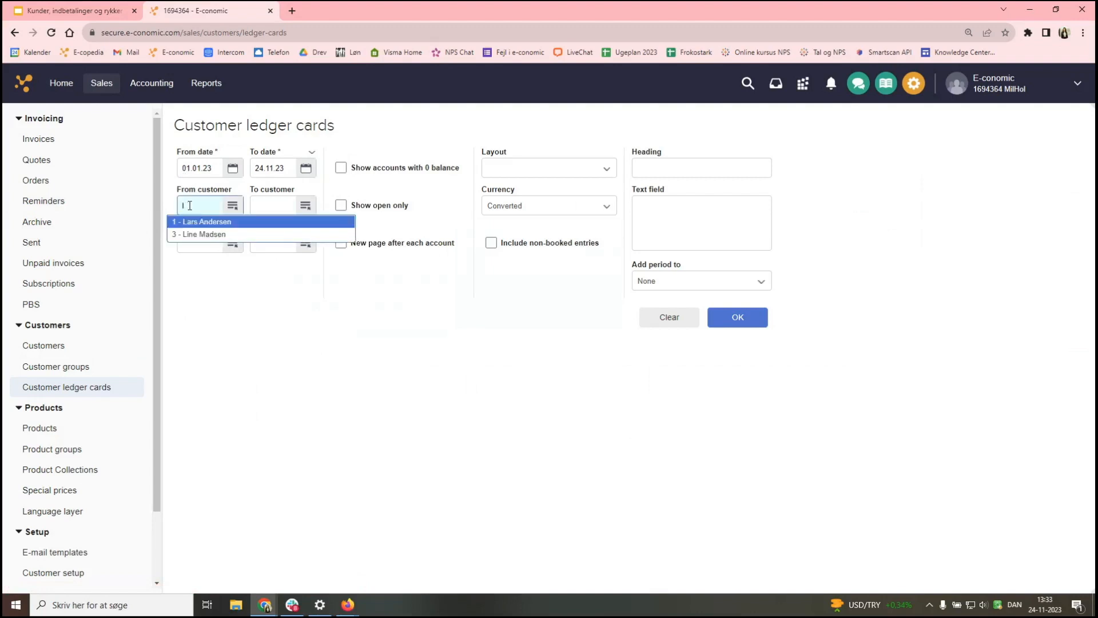
{"action": "key", "text": "BackSpace"}
{"action": "key", "text": "BackSpace"}
{"action": "key", "text": "BackSpace"}
{"action": "type", "text": "1"}
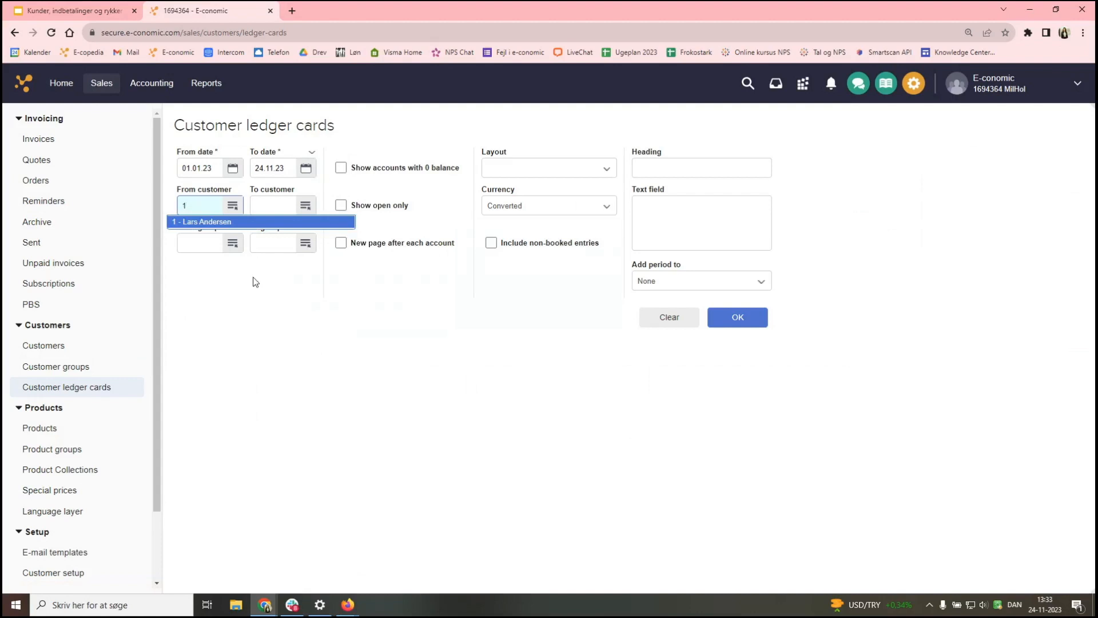
{"action": "left_click", "coordinate": [263, 222]}
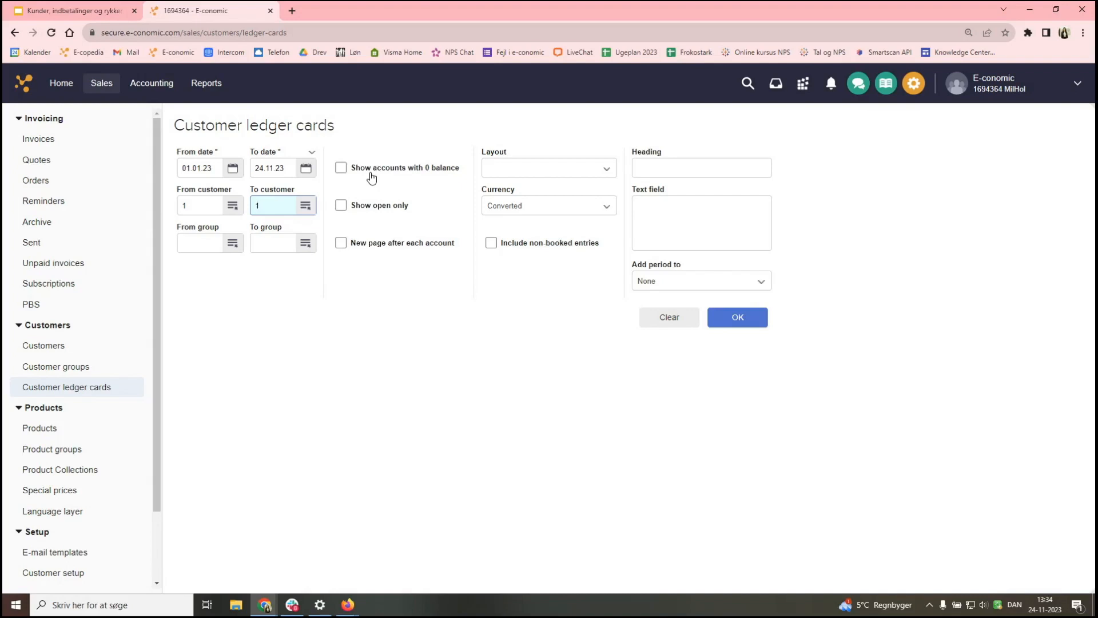
{"action": "left_click", "coordinate": [370, 216]}
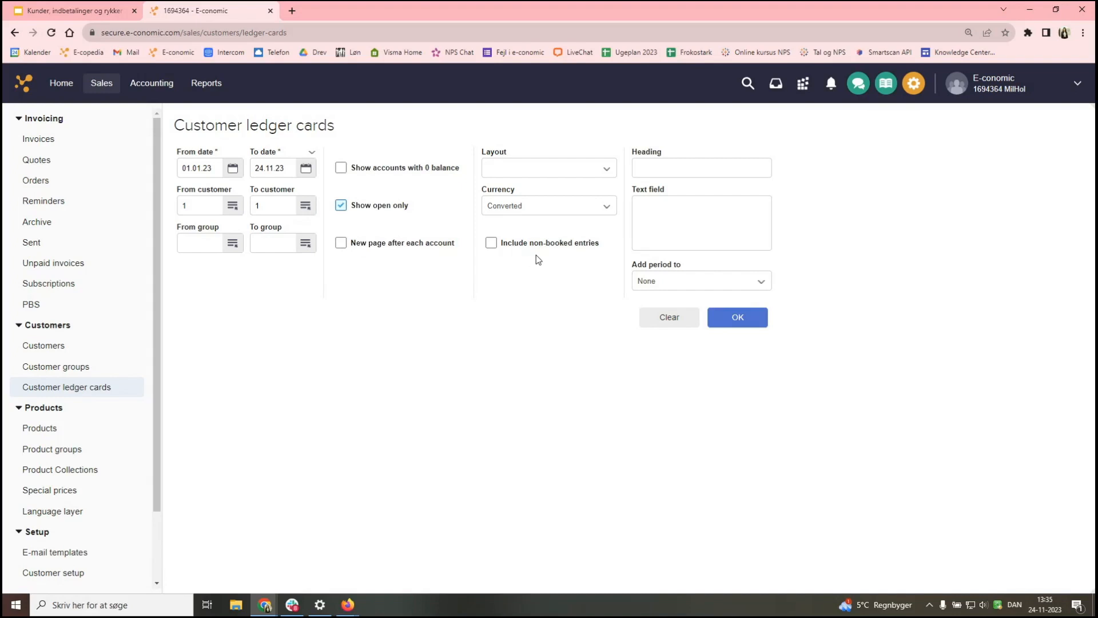
- Run the report, showing customer 1's open invoices 10000, 10001 and 10002 totalling 4.050,00
{"action": "left_click", "coordinate": [747, 322]}
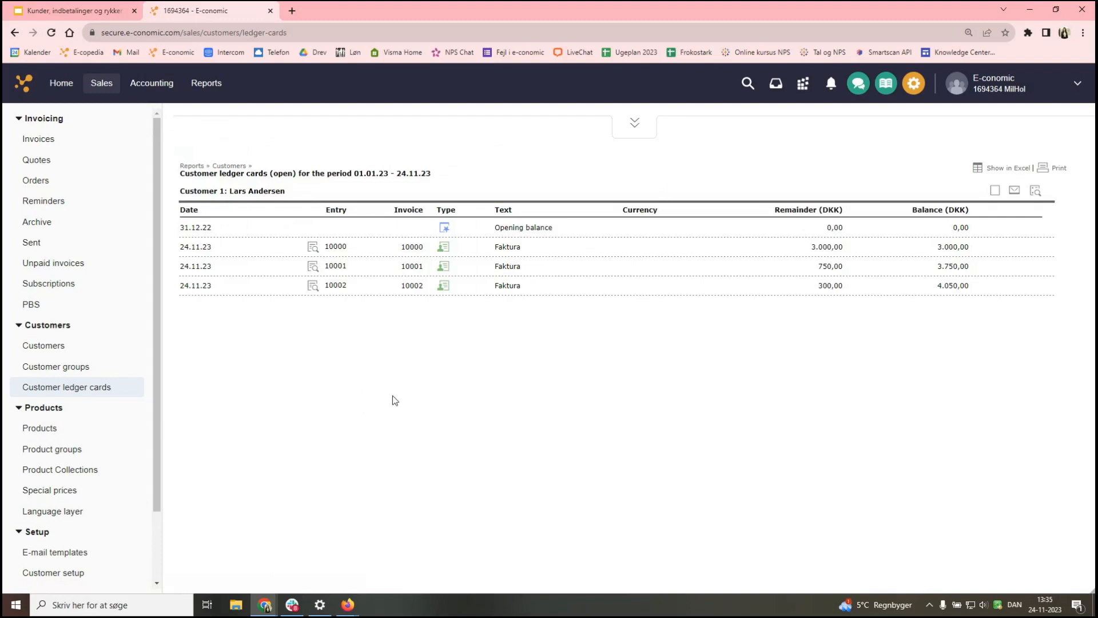
{"action": "left_click_drag", "start_coordinate": [184, 191], "coordinate": [279, 194]}
{"action": "left_click", "coordinate": [316, 182]}
{"action": "left_click_drag", "start_coordinate": [354, 173], "coordinate": [395, 174]}
{"action": "left_click_drag", "start_coordinate": [396, 174], "coordinate": [430, 177]}
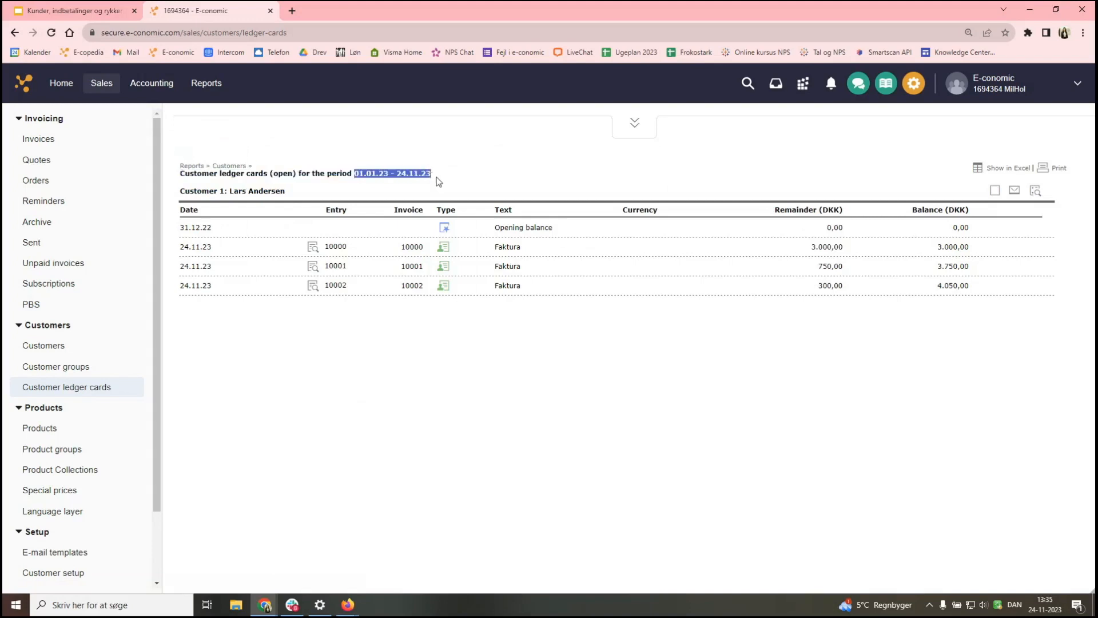
{"action": "left_click", "coordinate": [439, 178]}
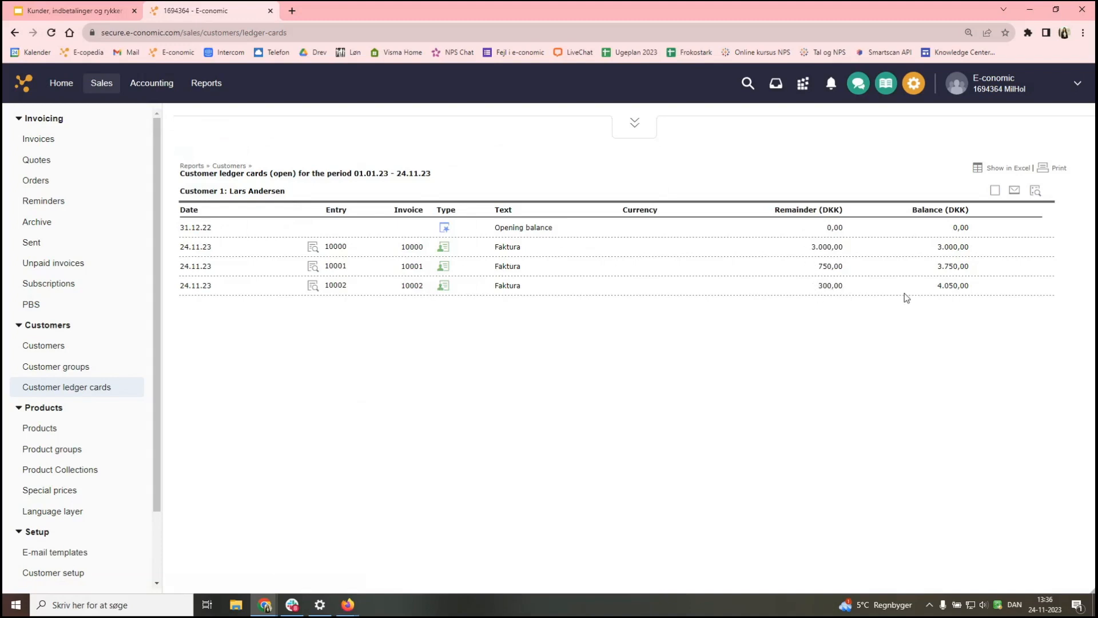
{"action": "left_click_drag", "start_coordinate": [975, 286], "coordinate": [935, 287]}
{"action": "left_click", "coordinate": [906, 331]}
{"action": "left_click", "coordinate": [1035, 193]}
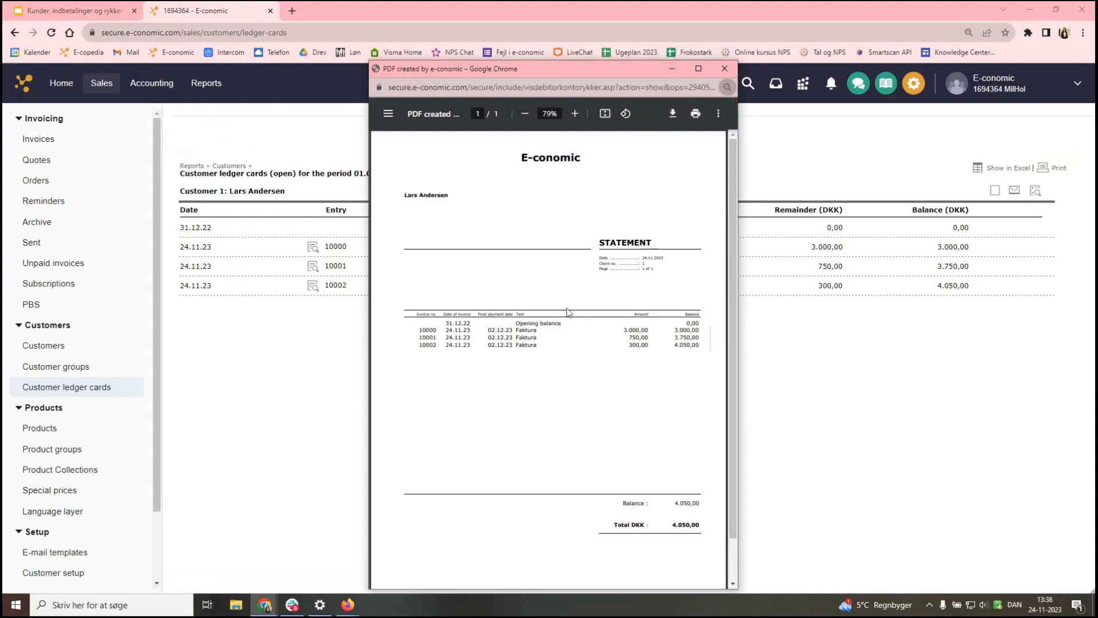
{"action": "scroll", "coordinate": [565, 322], "scroll_direction": "down", "scroll_amount": 1}
{"action": "scroll", "coordinate": [498, 326], "scroll_direction": "up", "scroll_amount": 1}
{"action": "left_click_drag", "start_coordinate": [449, 196], "coordinate": [385, 196]}
{"action": "left_click", "coordinate": [429, 268]}
{"action": "left_click_drag", "start_coordinate": [737, 317], "coordinate": [950, 317]}
{"action": "left_click", "coordinate": [711, 113]}
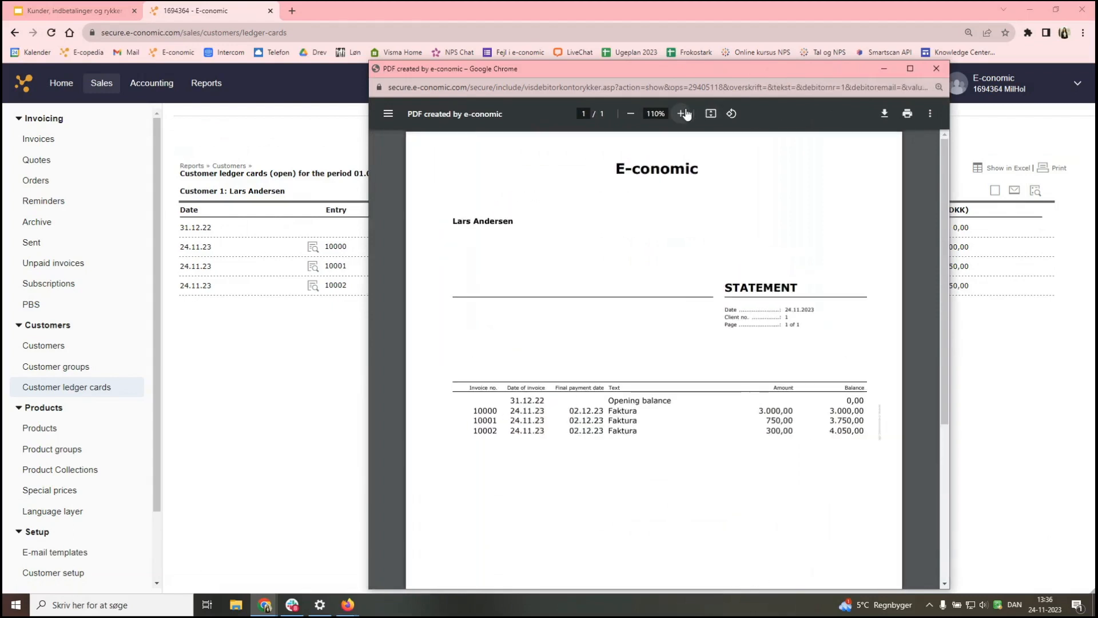
{"action": "scroll", "coordinate": [666, 331], "scroll_direction": "down", "scroll_amount": 1}
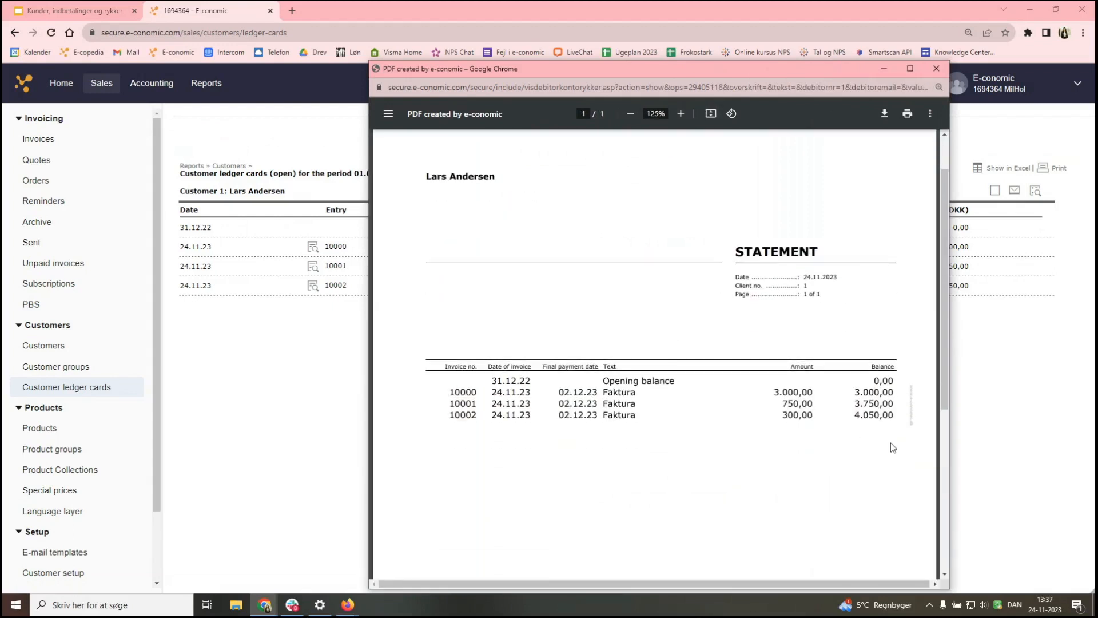
{"action": "scroll", "coordinate": [870, 435], "scroll_direction": "down", "scroll_amount": 3}
{"action": "scroll", "coordinate": [854, 429], "scroll_direction": "down", "scroll_amount": 2}
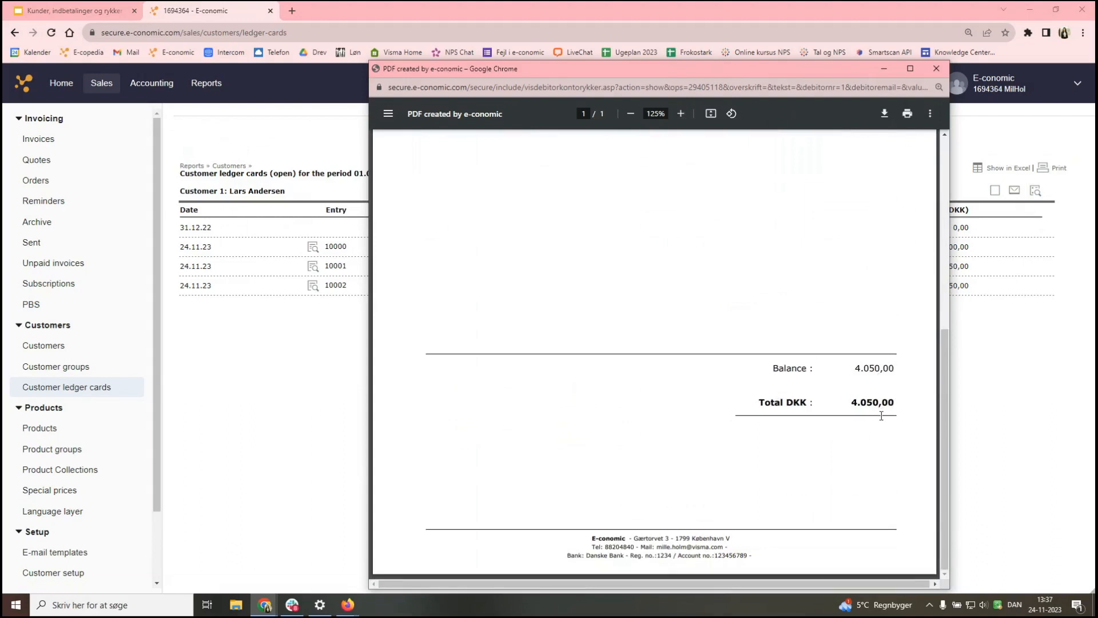
{"action": "scroll", "coordinate": [760, 430], "scroll_direction": "up", "scroll_amount": 5}
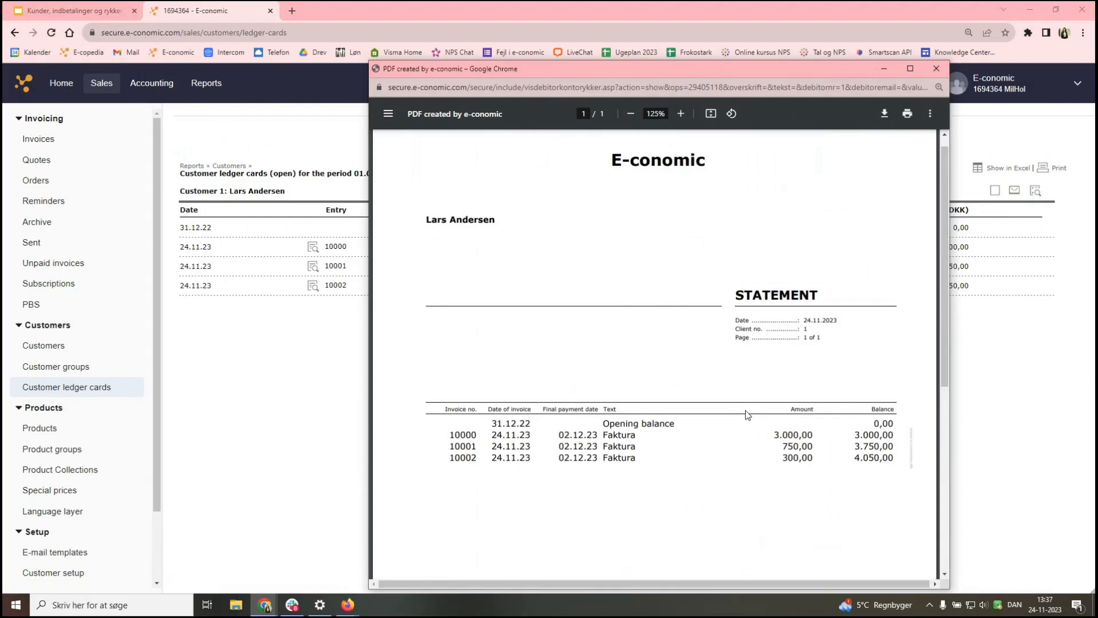
{"action": "left_click", "coordinate": [935, 69]}
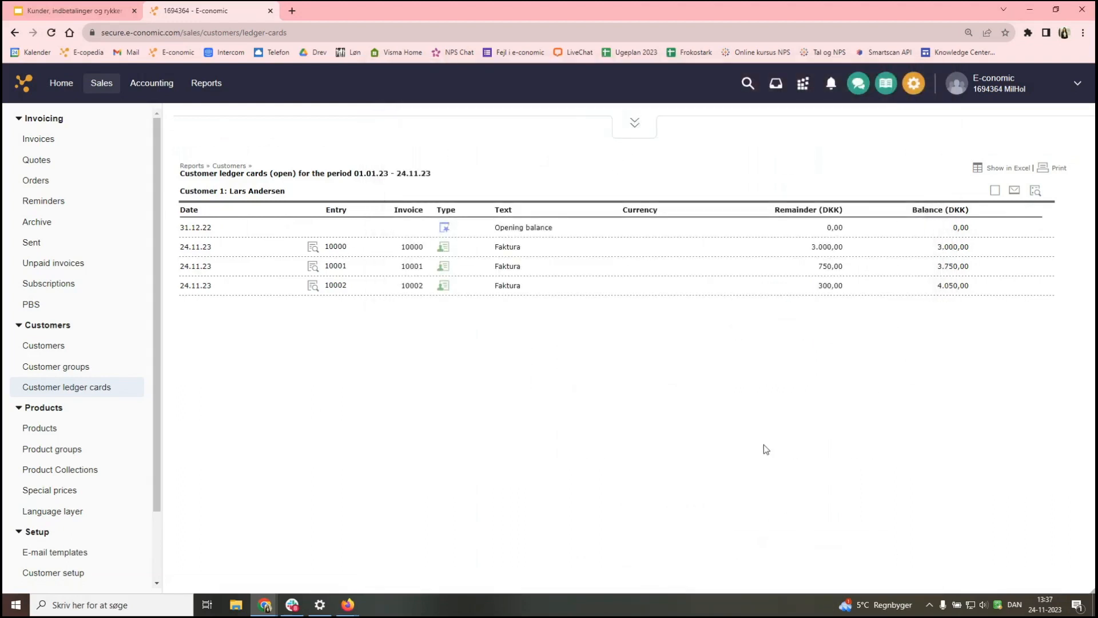
- Open the statement e-mail form and enter the recipient's e-mail address
{"action": "left_click", "coordinate": [1016, 192]}
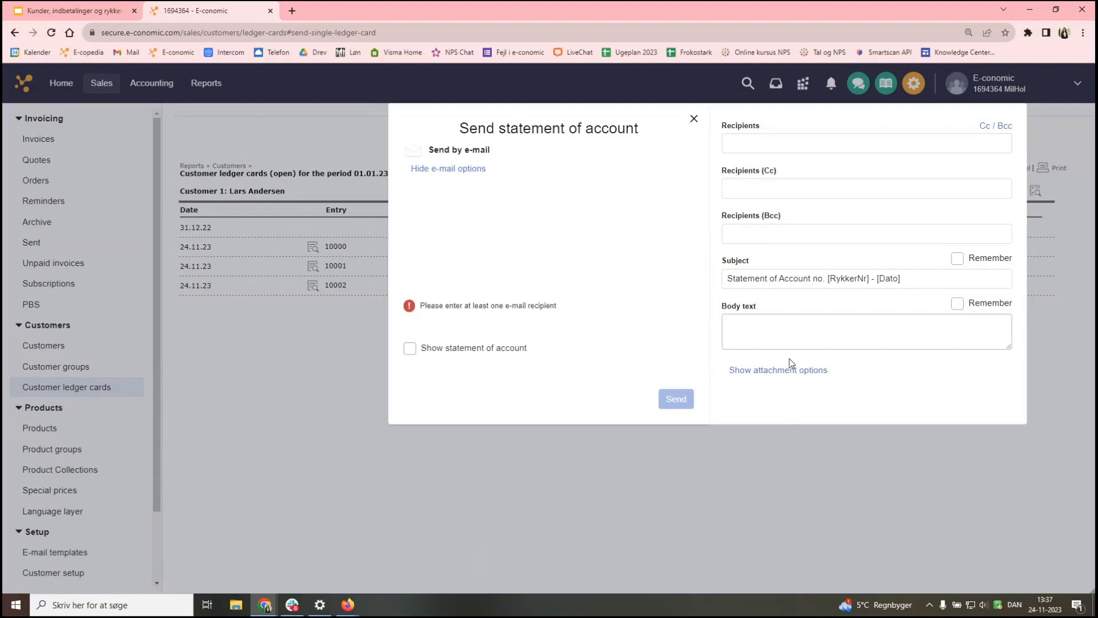
{"action": "left_click", "coordinate": [790, 144]}
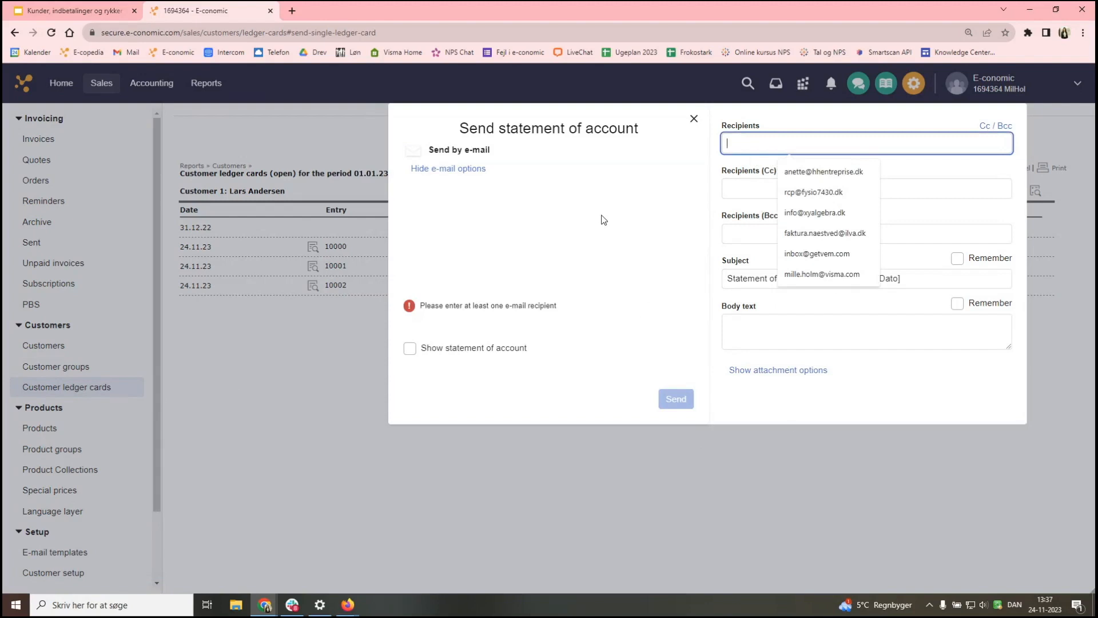
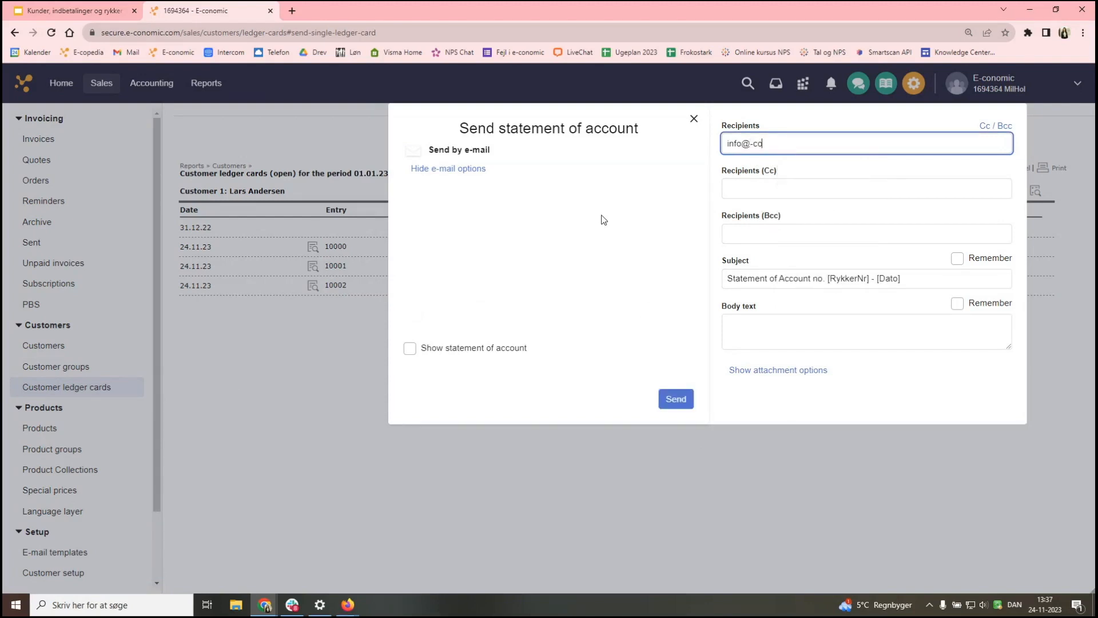
{"action": "left_click", "coordinate": [753, 143]}
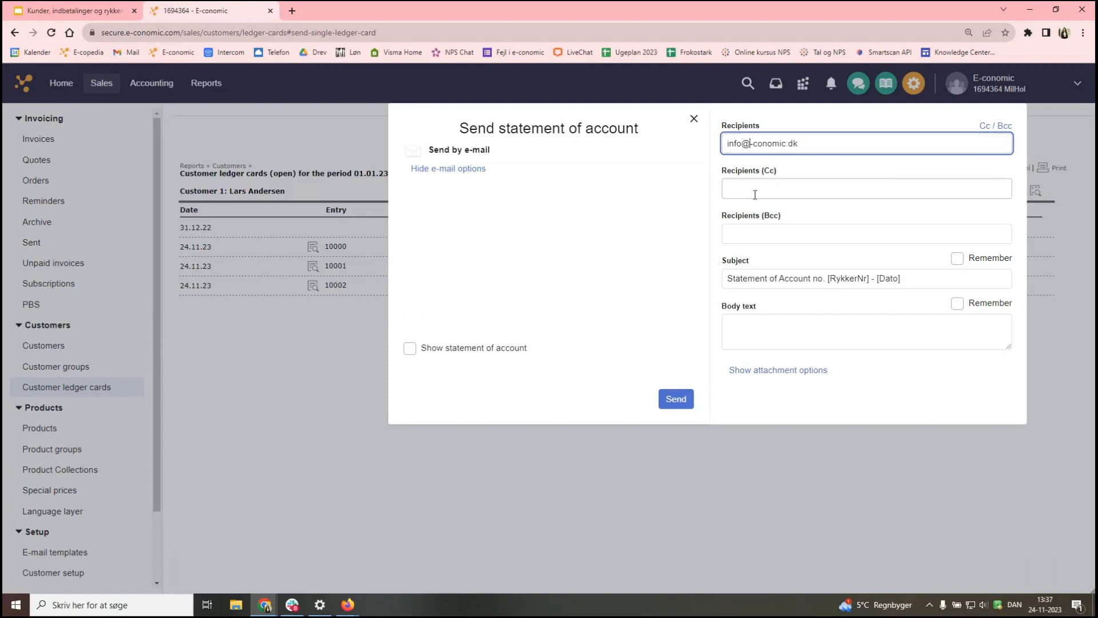
{"action": "type", "text": "e"}
{"action": "left_click_drag", "start_coordinate": [846, 142], "coordinate": [721, 150]}
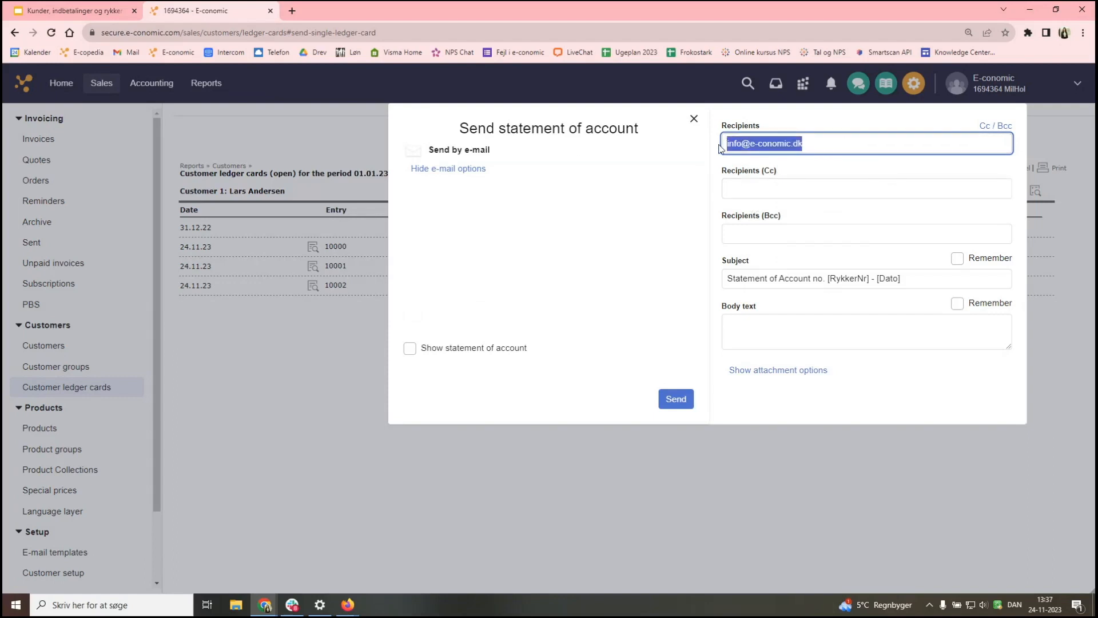
{"action": "left_click", "coordinate": [611, 270]}
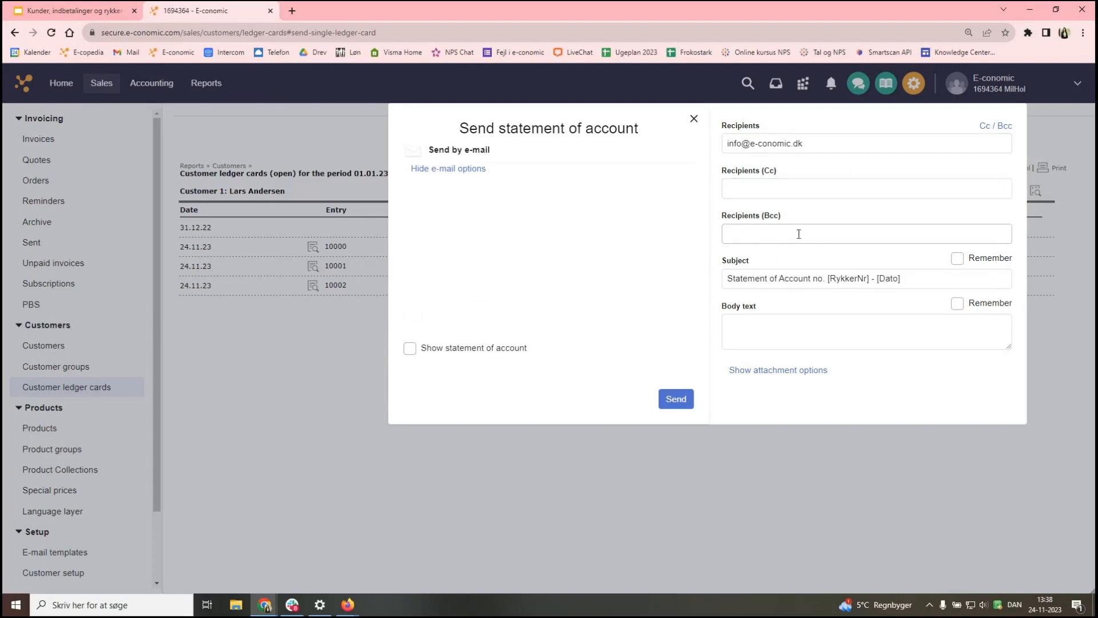
- Write the body 'Here is the statement of accounts as requested' and tick Remember
{"action": "left_click", "coordinate": [782, 330]}
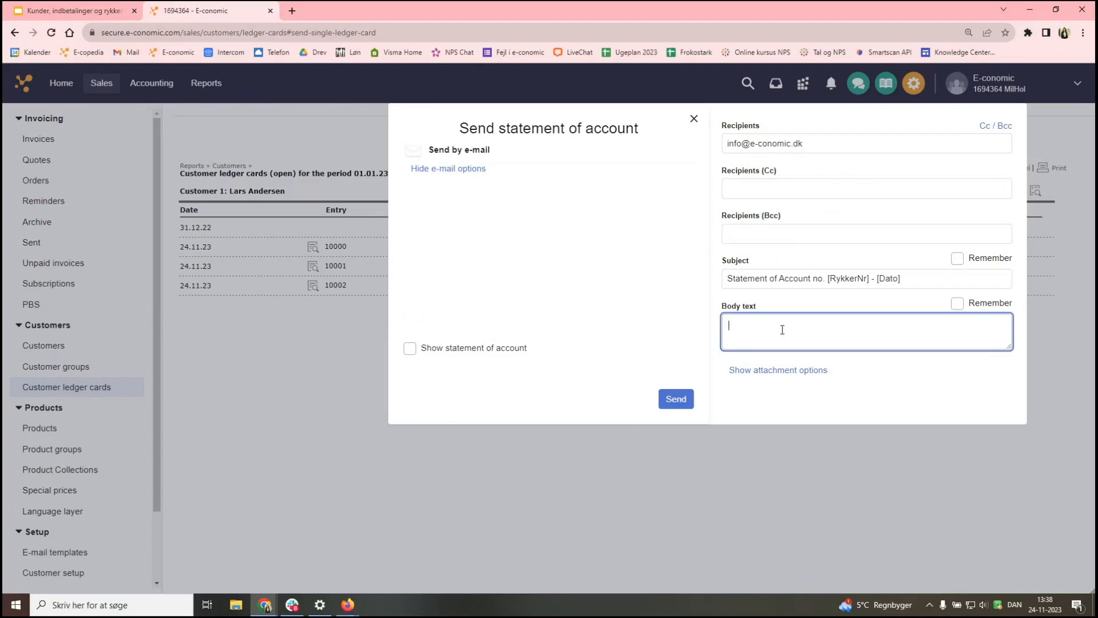
{"action": "type", "text": "Here is the statement of accounts as re"}
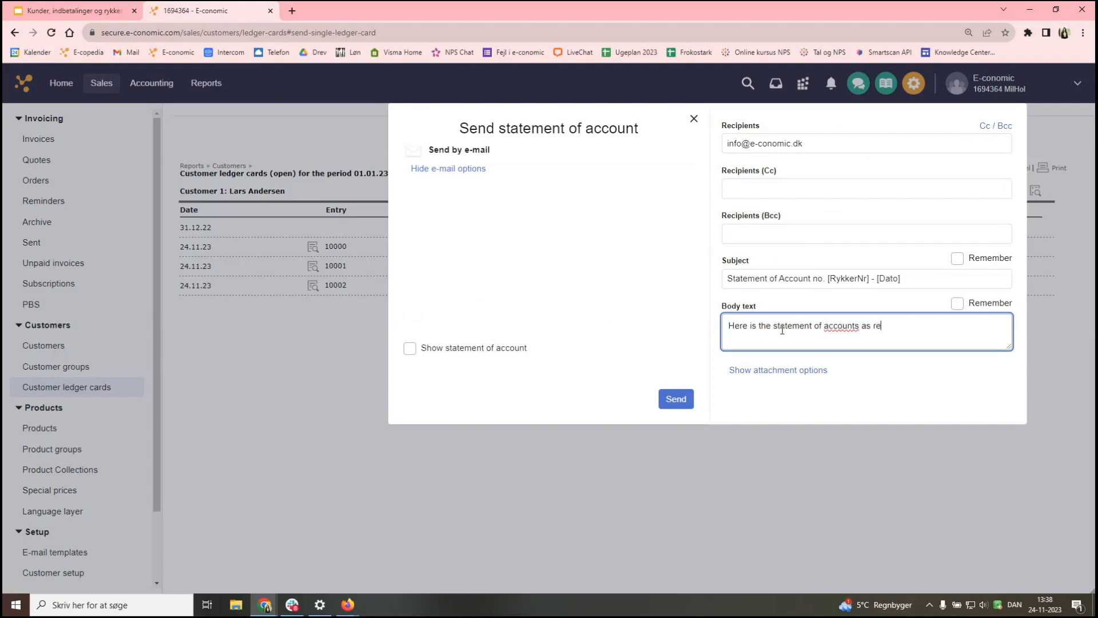
{"action": "type", "text": "quested"}
{"action": "left_click", "coordinate": [651, 347]}
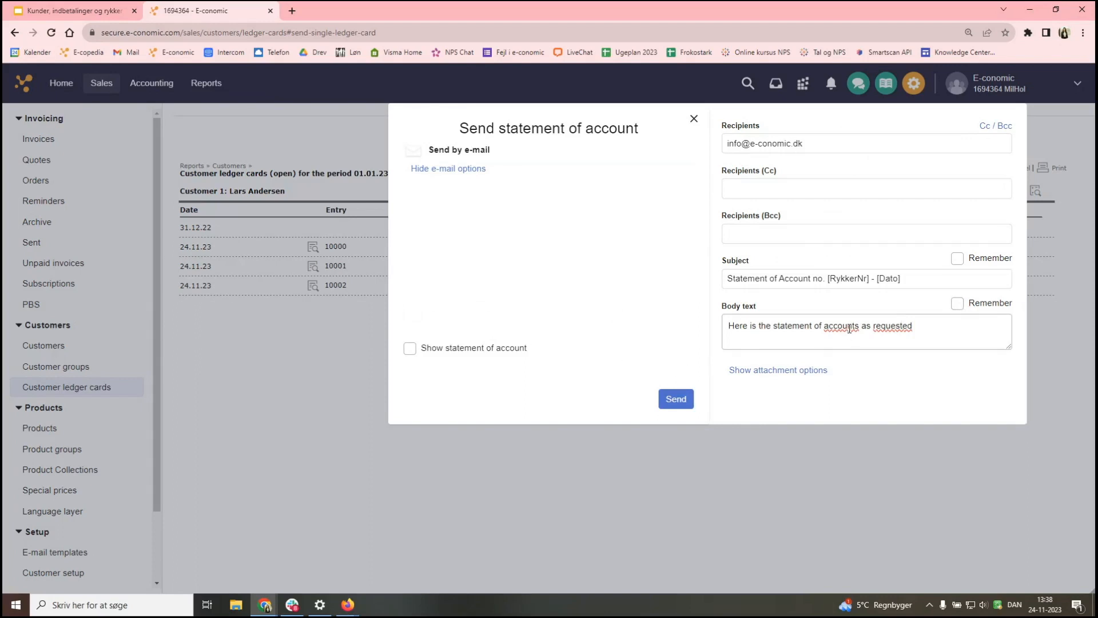
{"action": "left_click", "coordinate": [957, 304]}
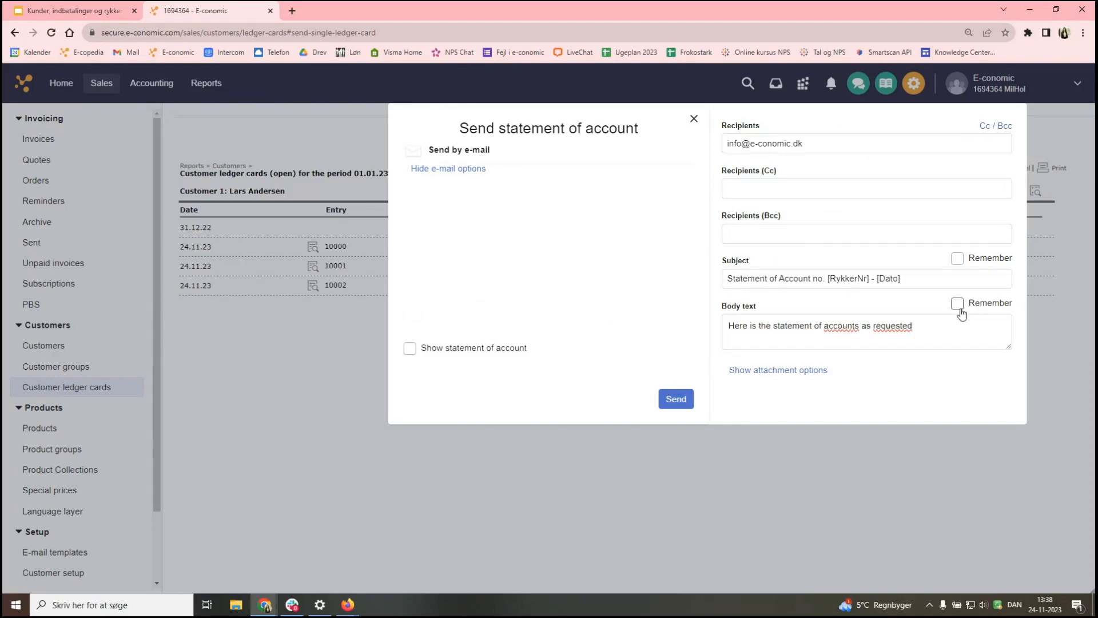
- Send the statement of account e-mail, returning to customer 1's 4.050,00 ledger card
{"action": "left_click", "coordinate": [676, 400]}
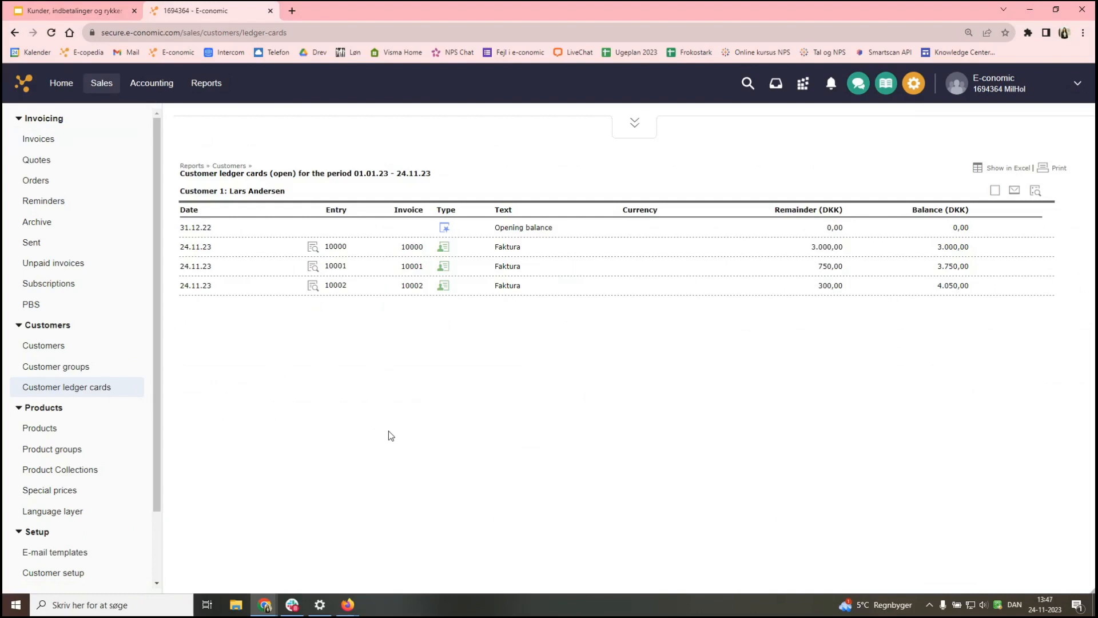
- Go to Reports and choose Aged debtors under Customers
{"action": "left_click", "coordinate": [200, 84]}
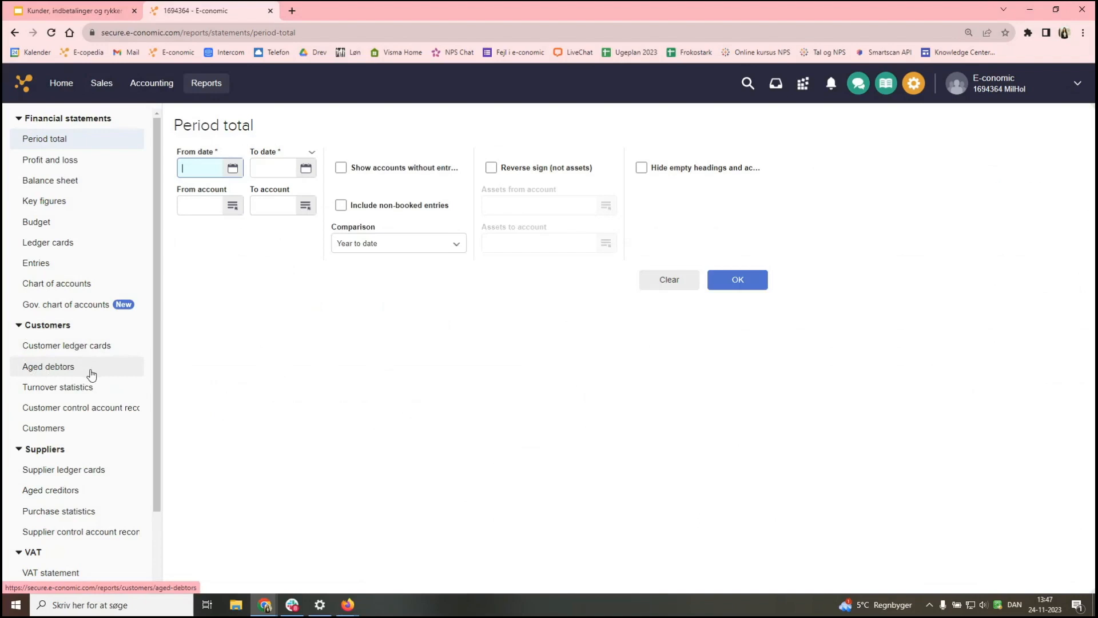
{"action": "left_click", "coordinate": [91, 373]}
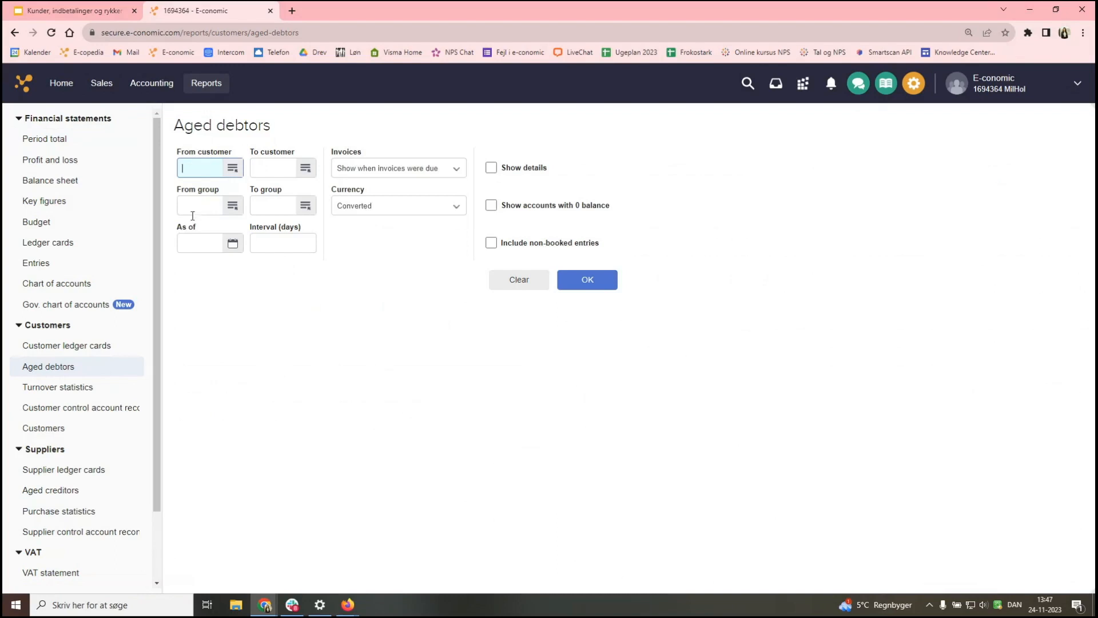
- Set the Aged debtors report as of 24.11.23, 5-day interval, aged by invoice due date
{"action": "left_click", "coordinate": [191, 246]}
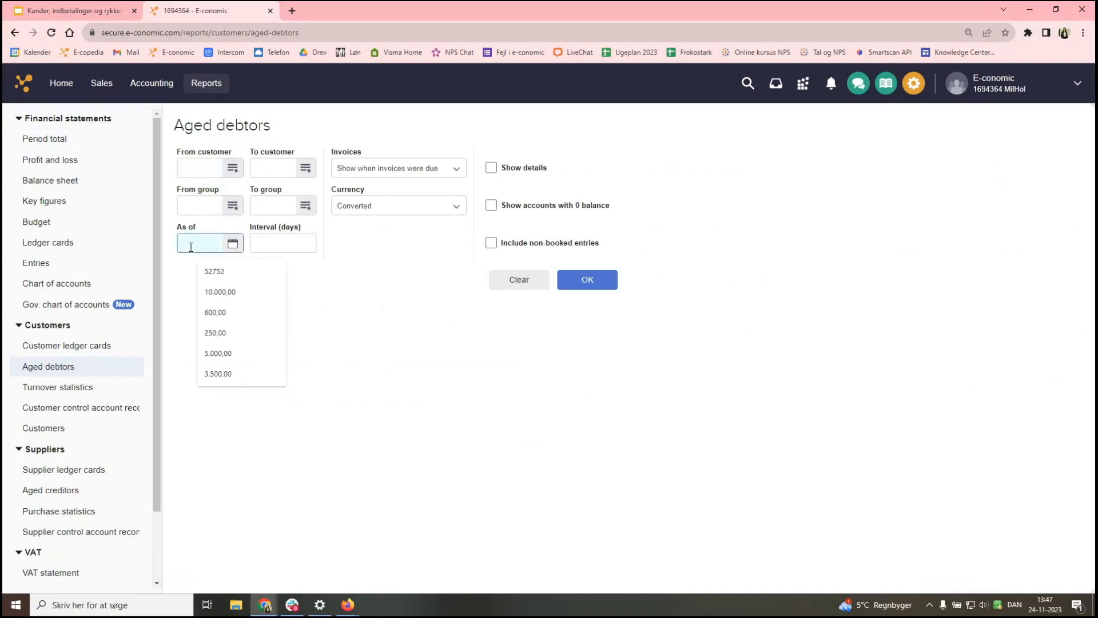
{"action": "left_click", "coordinate": [231, 243]}
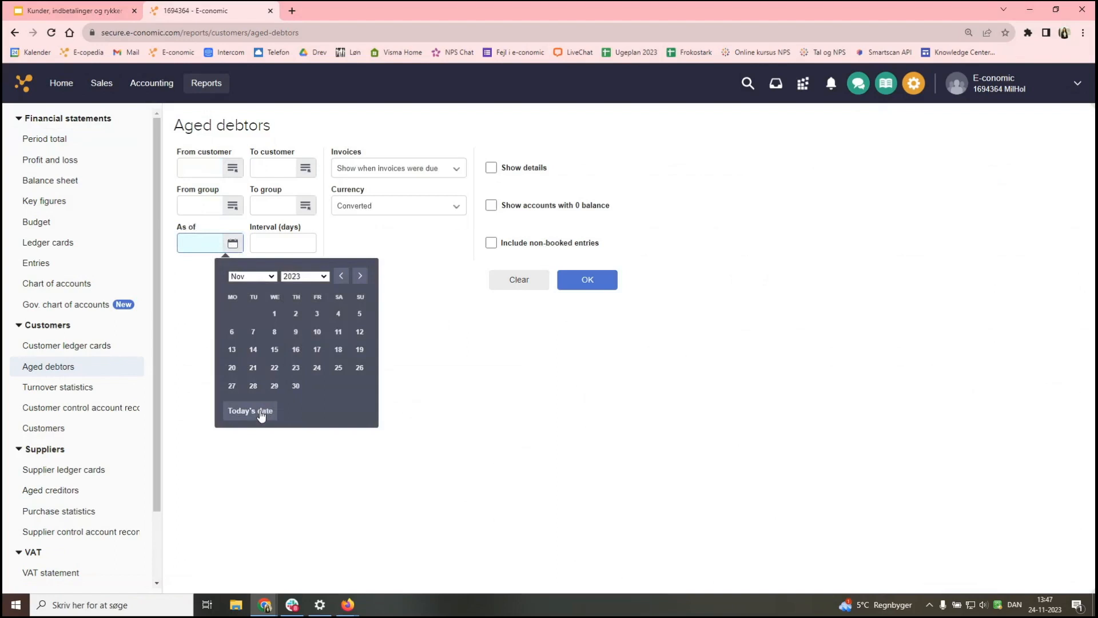
{"action": "left_click", "coordinate": [262, 411]}
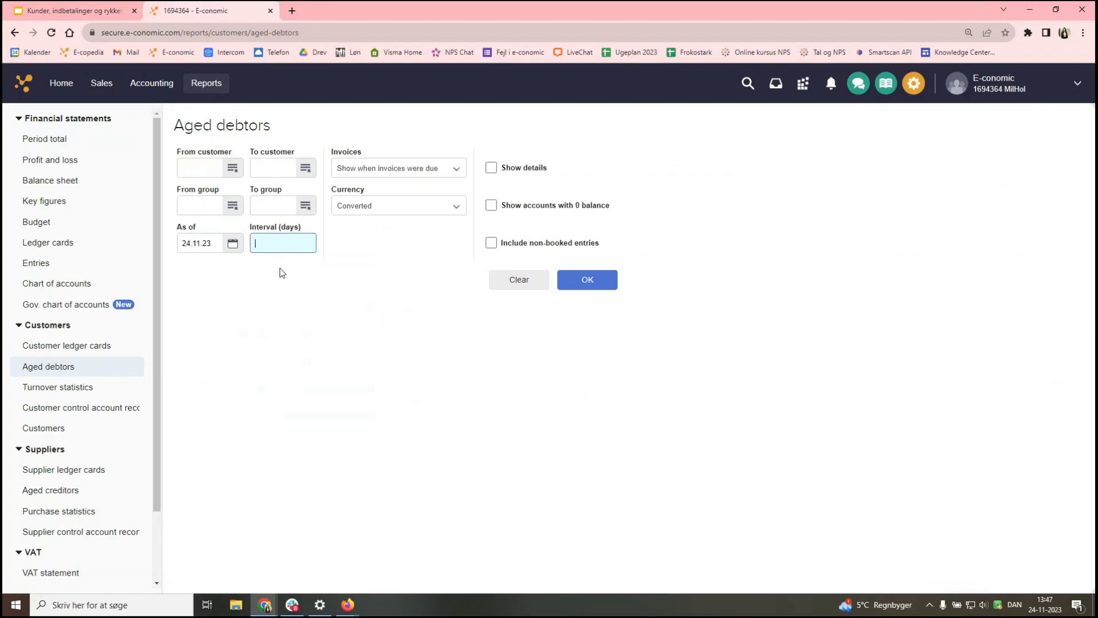
{"action": "type", "text": "5"}
{"action": "key", "text": "Tab"}
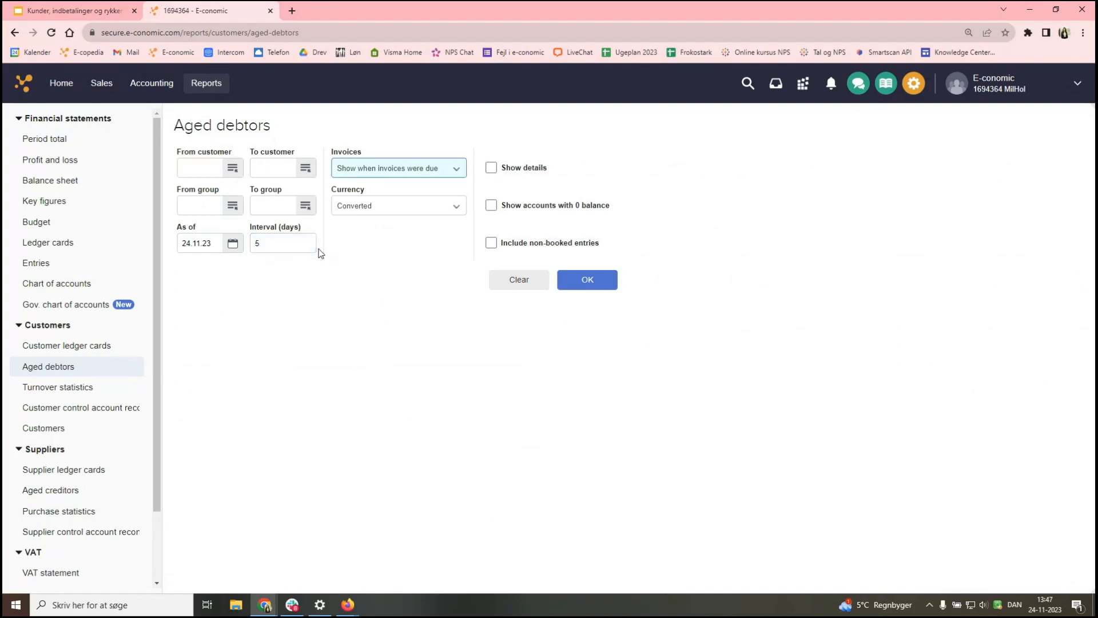
{"action": "left_click", "coordinate": [323, 246]}
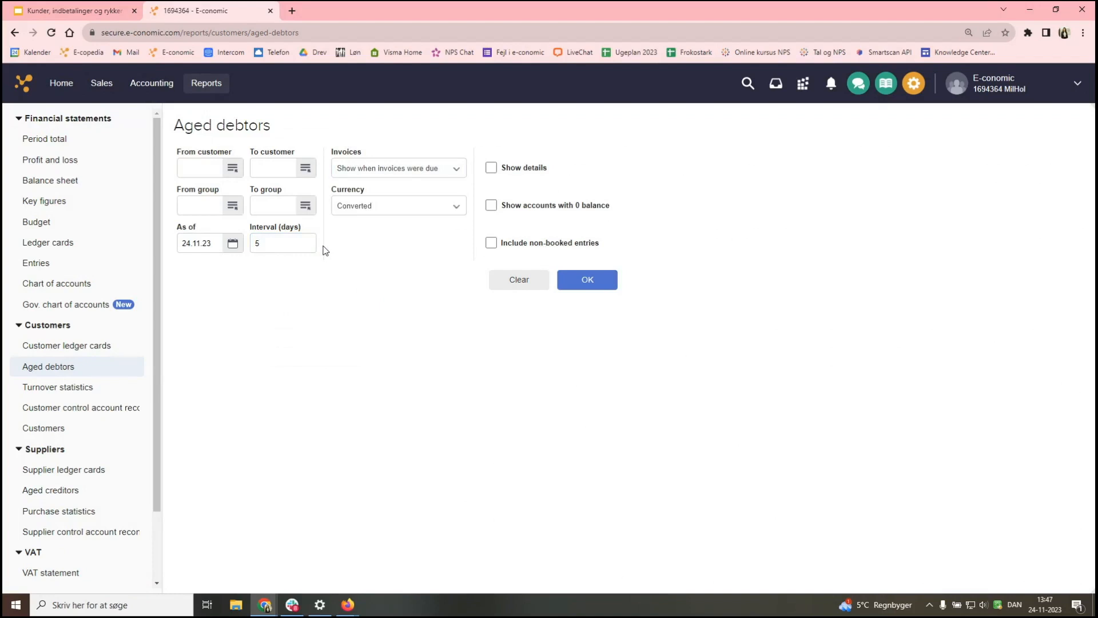
{"action": "left_click", "coordinate": [379, 168]}
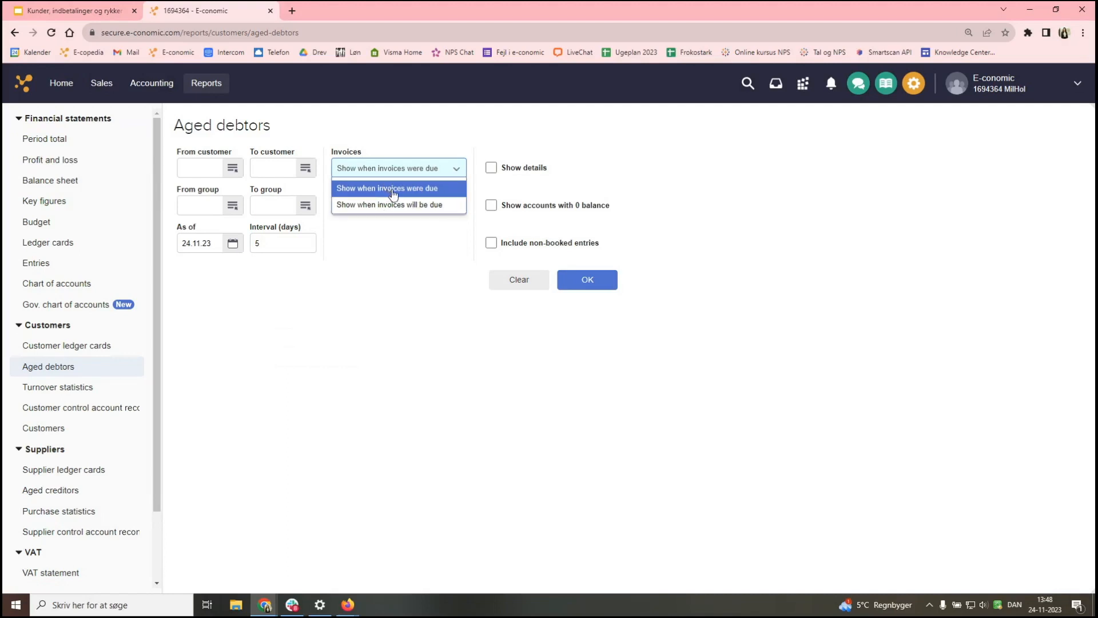
{"action": "left_click", "coordinate": [425, 191]}
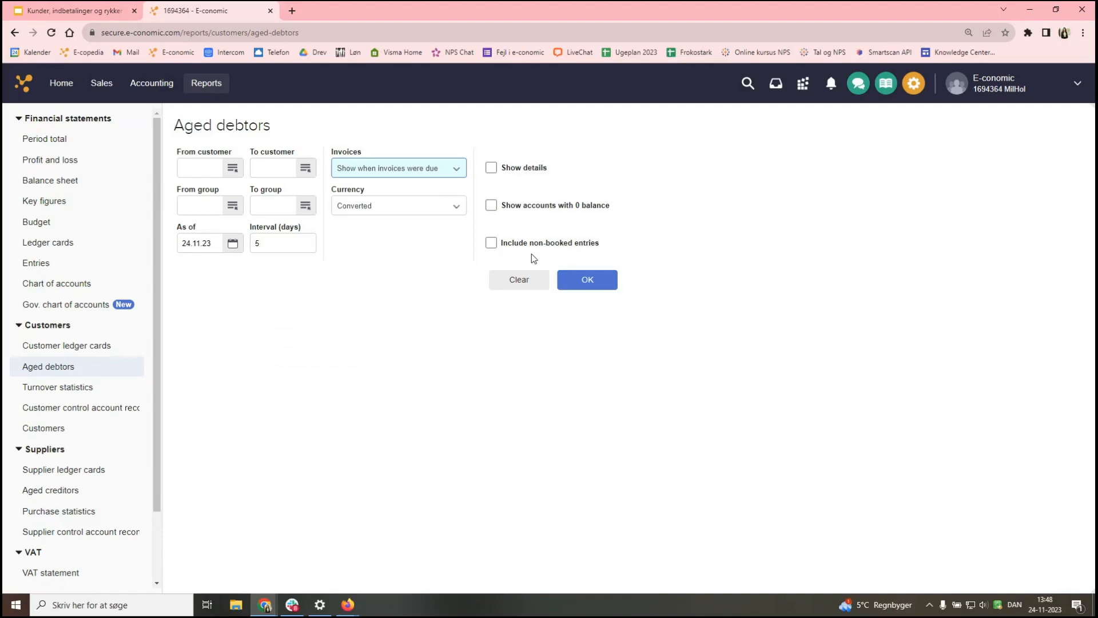
- Run the aged debtors report for 24.11.23, then rerun it with Show details ticked
{"action": "left_click", "coordinate": [597, 278]}
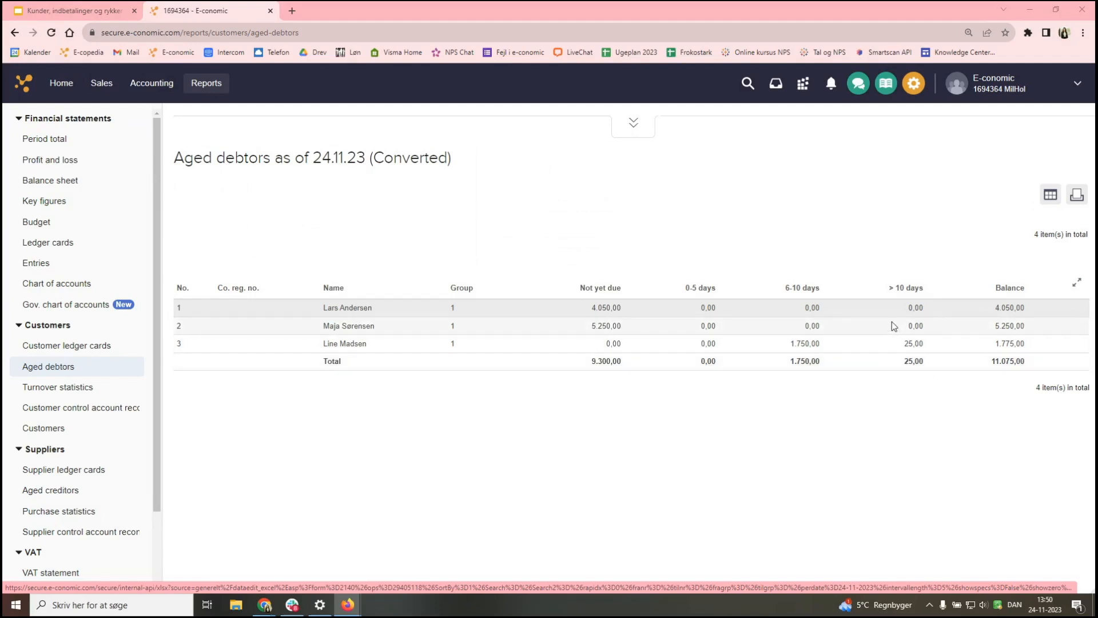
{"action": "left_click", "coordinate": [631, 137]}
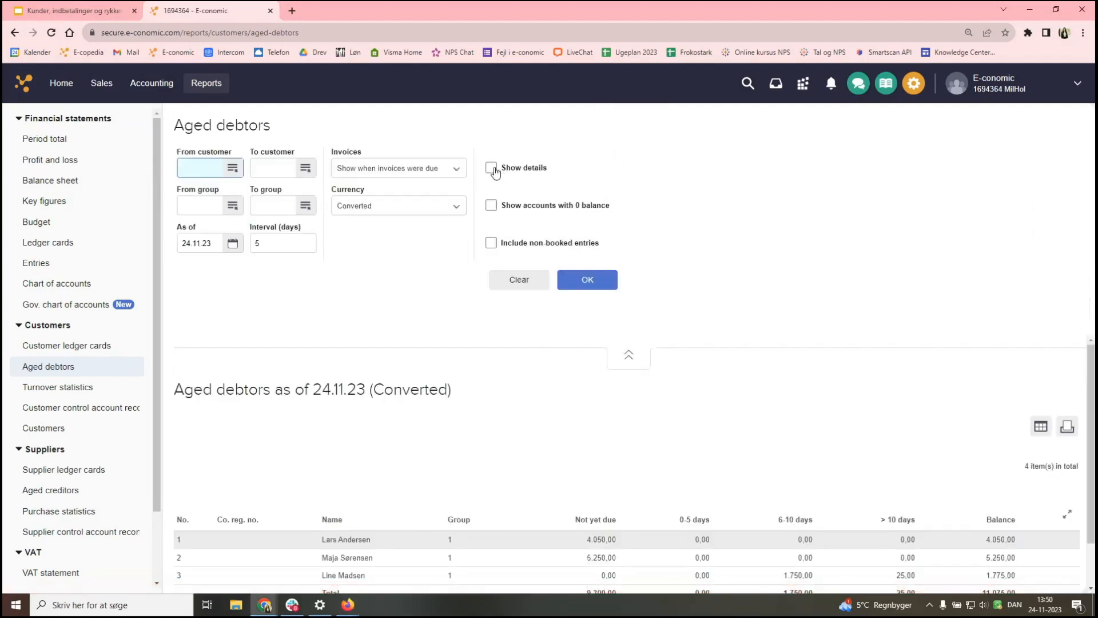
{"action": "left_click", "coordinate": [491, 168]}
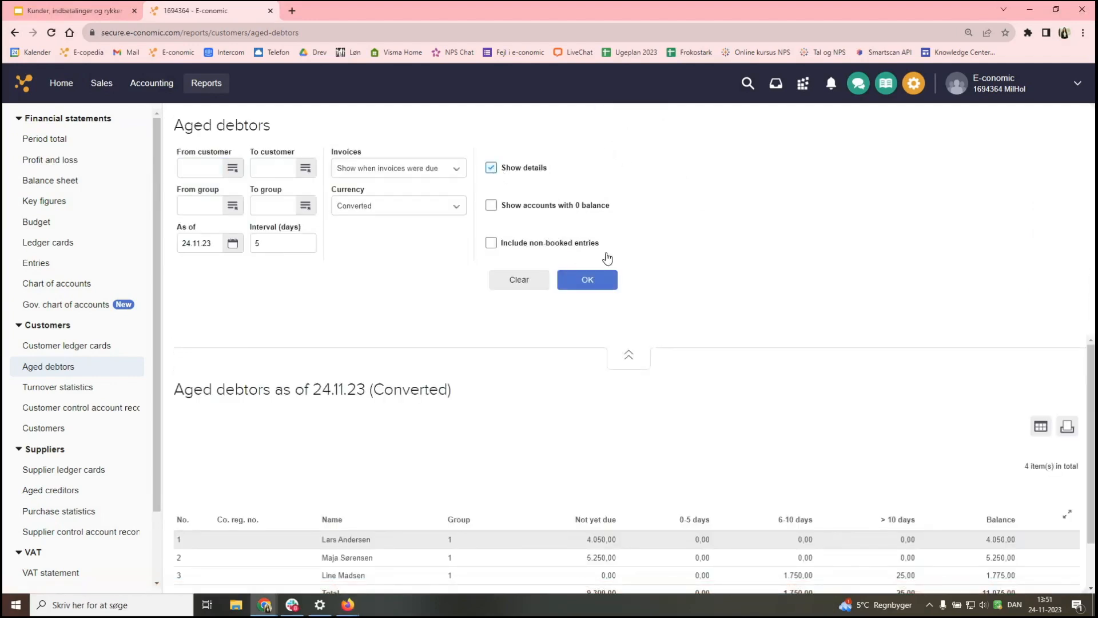
{"action": "left_click", "coordinate": [591, 283]}
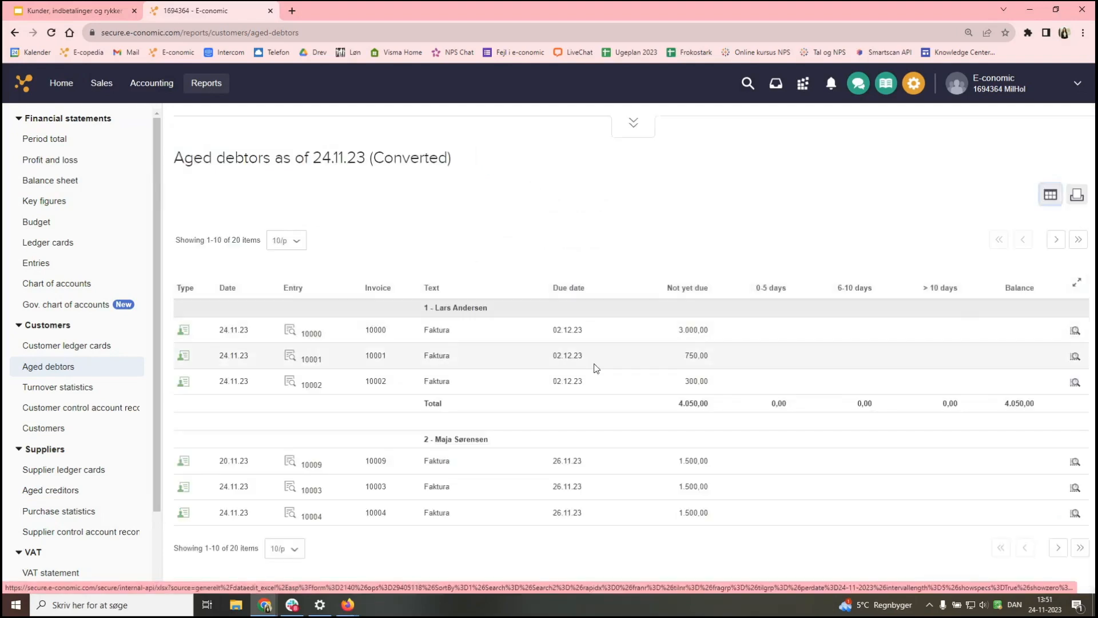
- Show all 20 detailed report rows on one page, review them, then go to Accounting
{"action": "left_click", "coordinate": [284, 548]}
{"action": "left_click", "coordinate": [279, 514]}
{"action": "scroll", "coordinate": [441, 544], "scroll_direction": "down", "scroll_amount": 3}
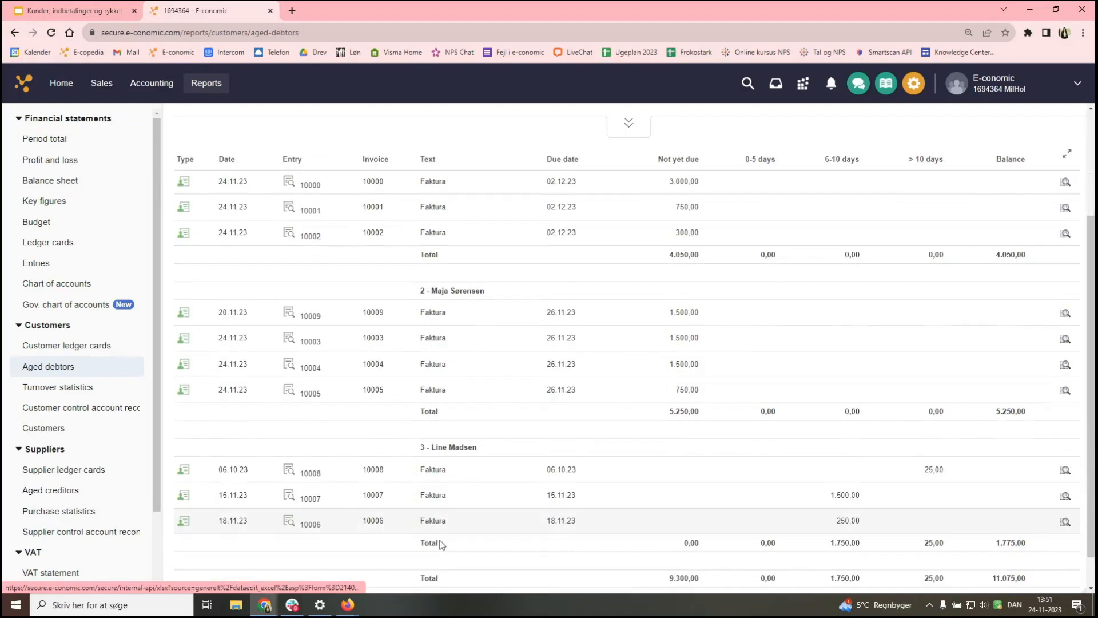
{"action": "scroll", "coordinate": [442, 543], "scroll_direction": "up", "scroll_amount": 1}
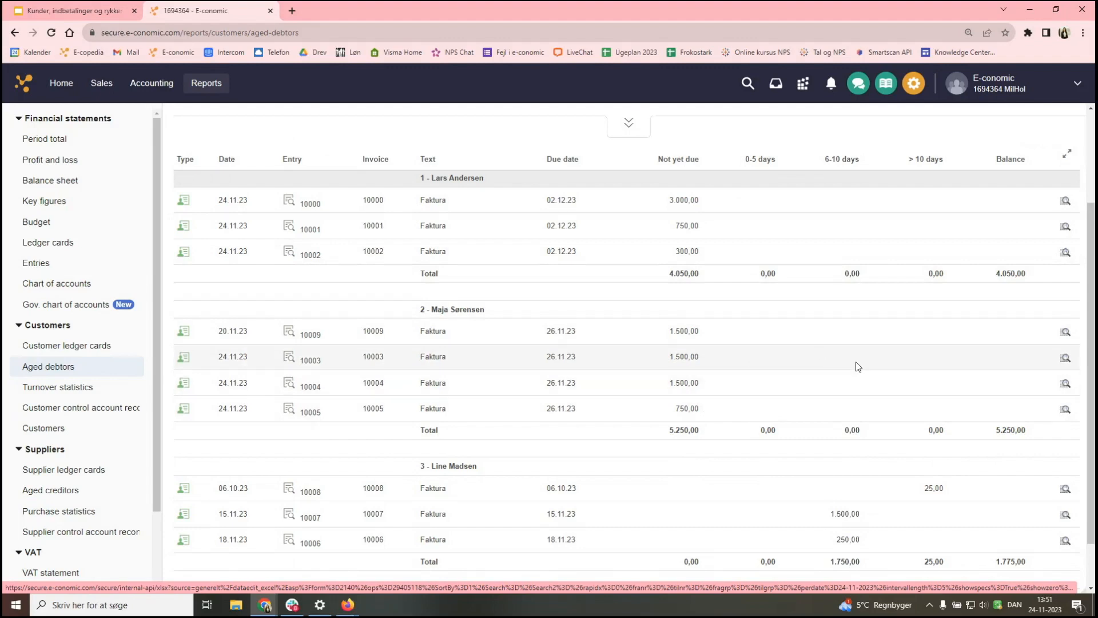
{"action": "scroll", "coordinate": [864, 369], "scroll_direction": "down", "scroll_amount": 1}
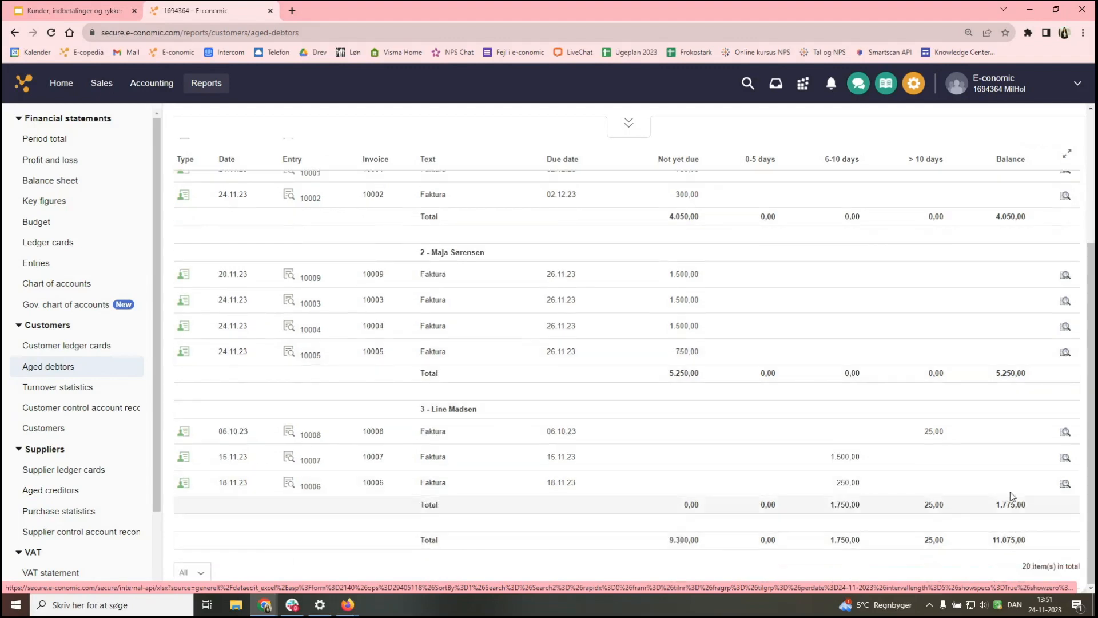
{"action": "scroll", "coordinate": [1007, 435], "scroll_direction": "up", "scroll_amount": 3}
{"action": "scroll", "coordinate": [991, 496], "scroll_direction": "down", "scroll_amount": 3}
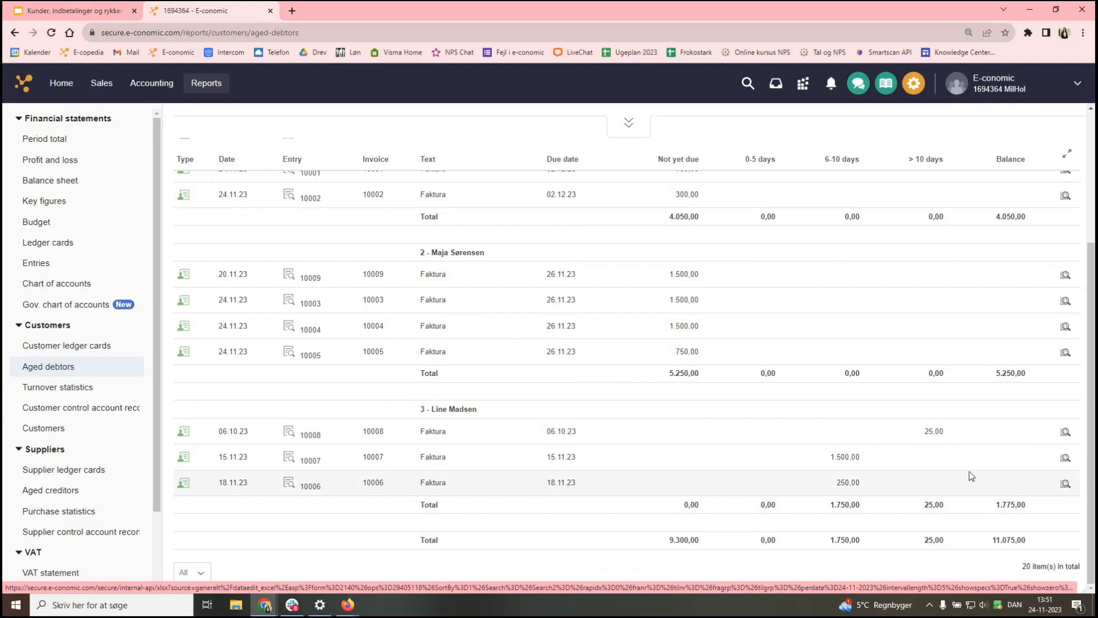
{"action": "scroll", "coordinate": [554, 412], "scroll_direction": "up", "scroll_amount": 2}
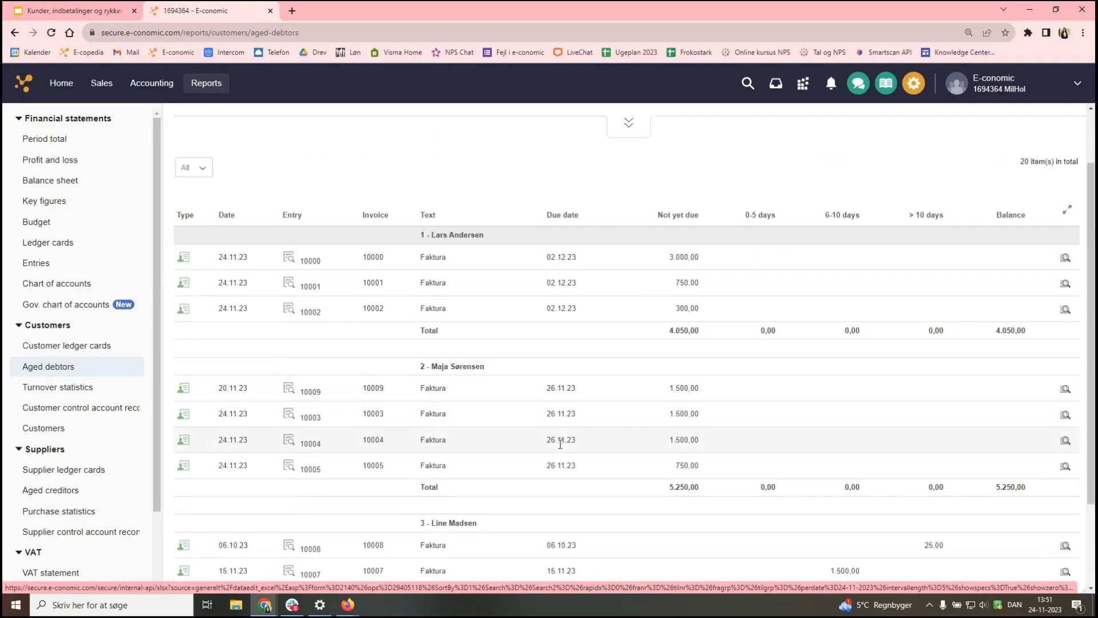
{"action": "scroll", "coordinate": [558, 434], "scroll_direction": "down", "scroll_amount": 2}
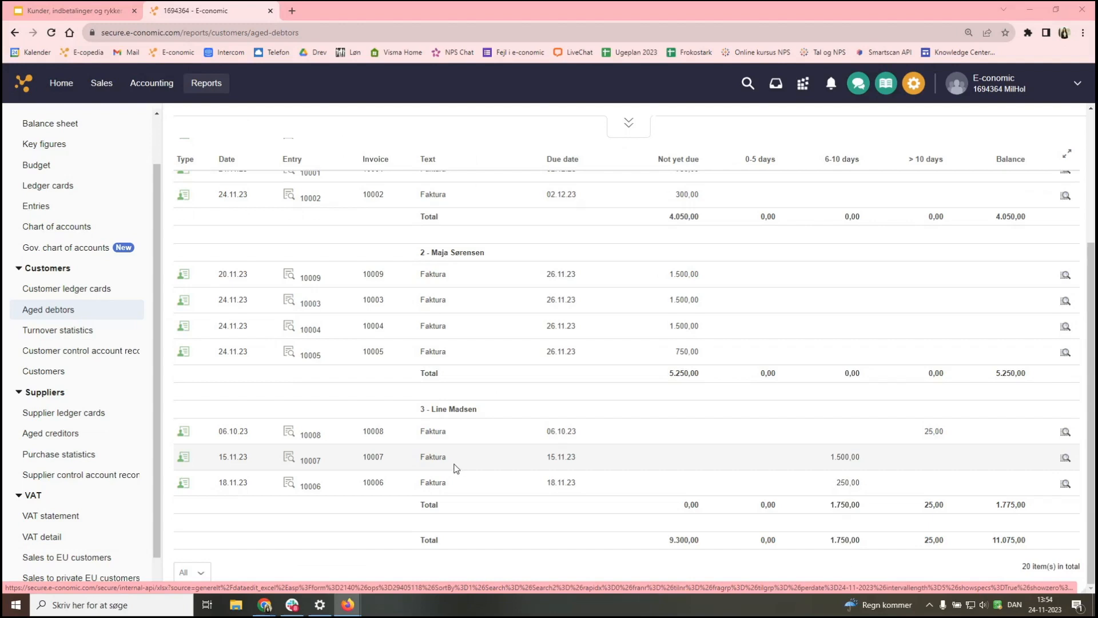
{"action": "left_click", "coordinate": [152, 86]}
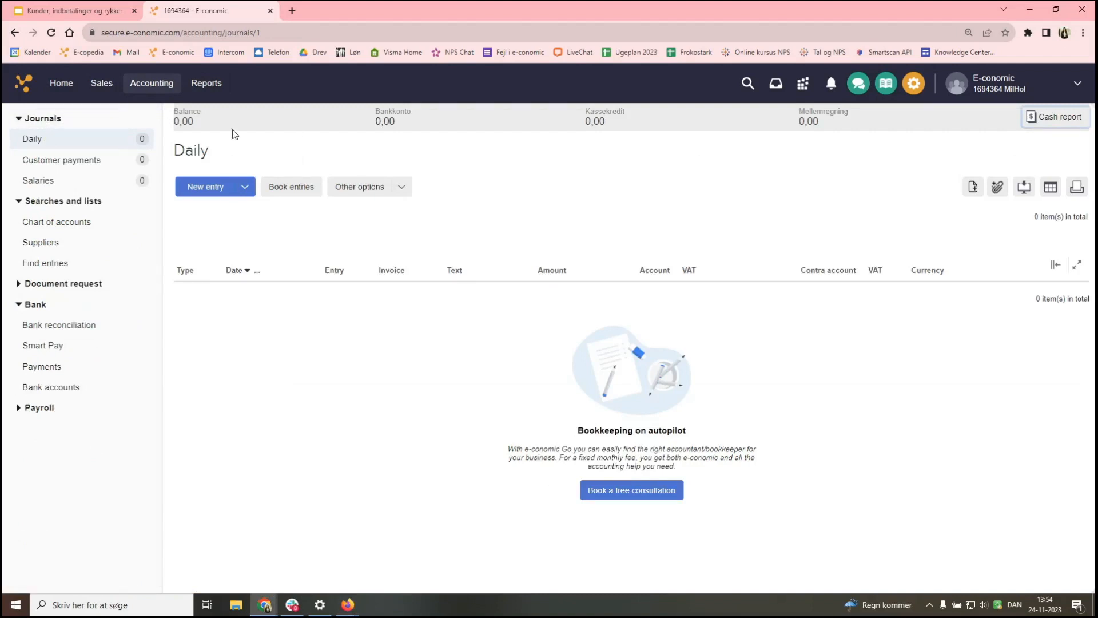
- Open the Customer payments journal from the Journals sidebar
{"action": "left_click", "coordinate": [76, 162]}
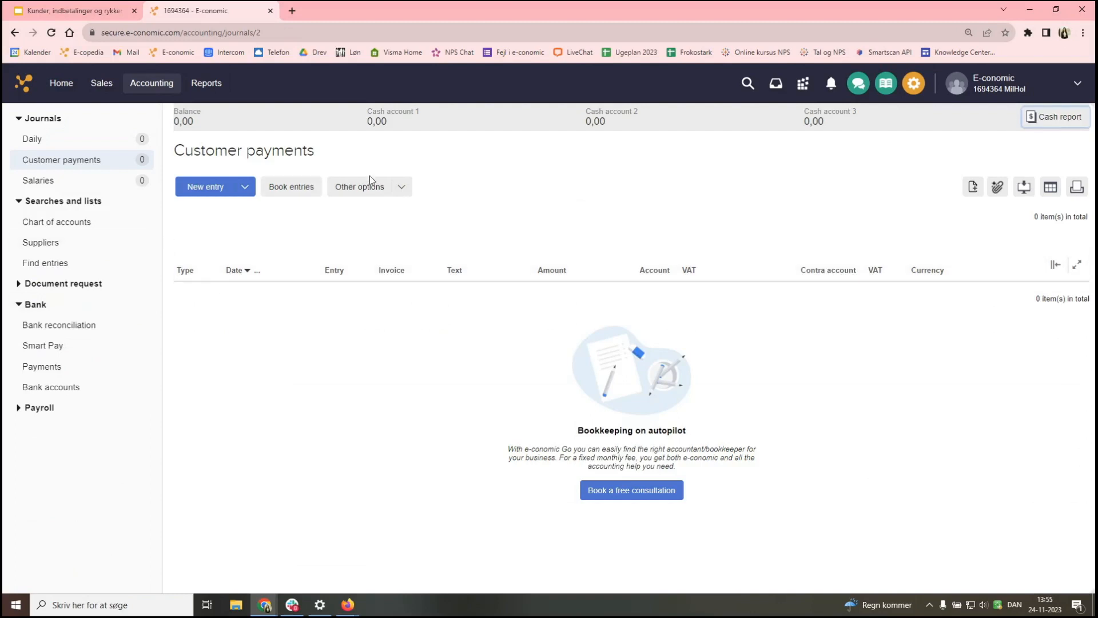
- Open Journal setup for Customer payments and expand its Entries section with contra account 5820
{"action": "left_click", "coordinate": [401, 188]}
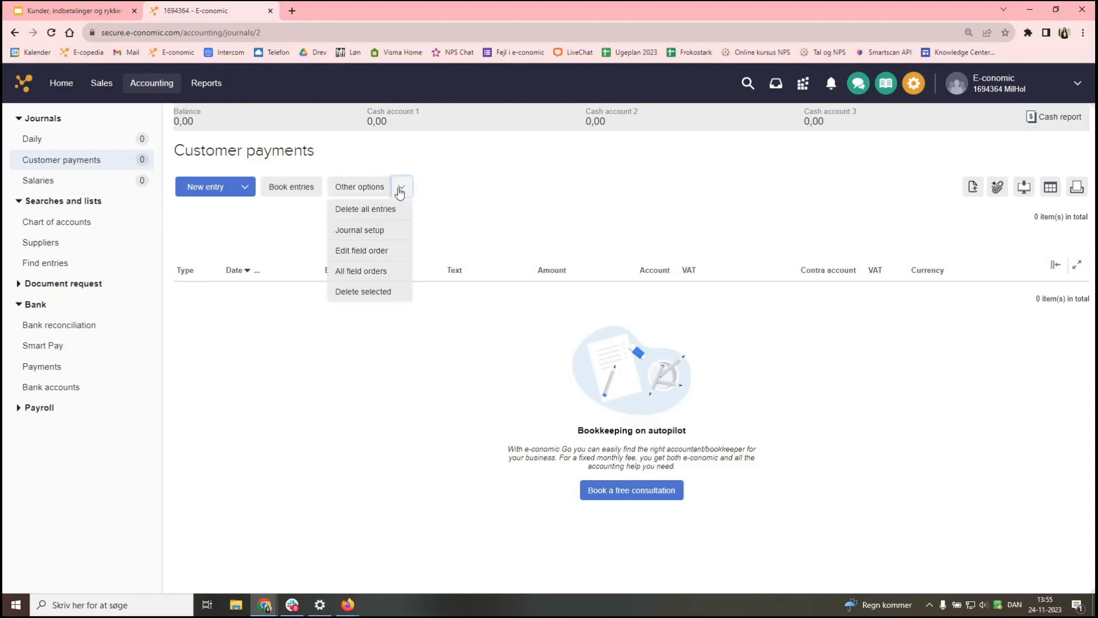
{"action": "left_click", "coordinate": [387, 231]}
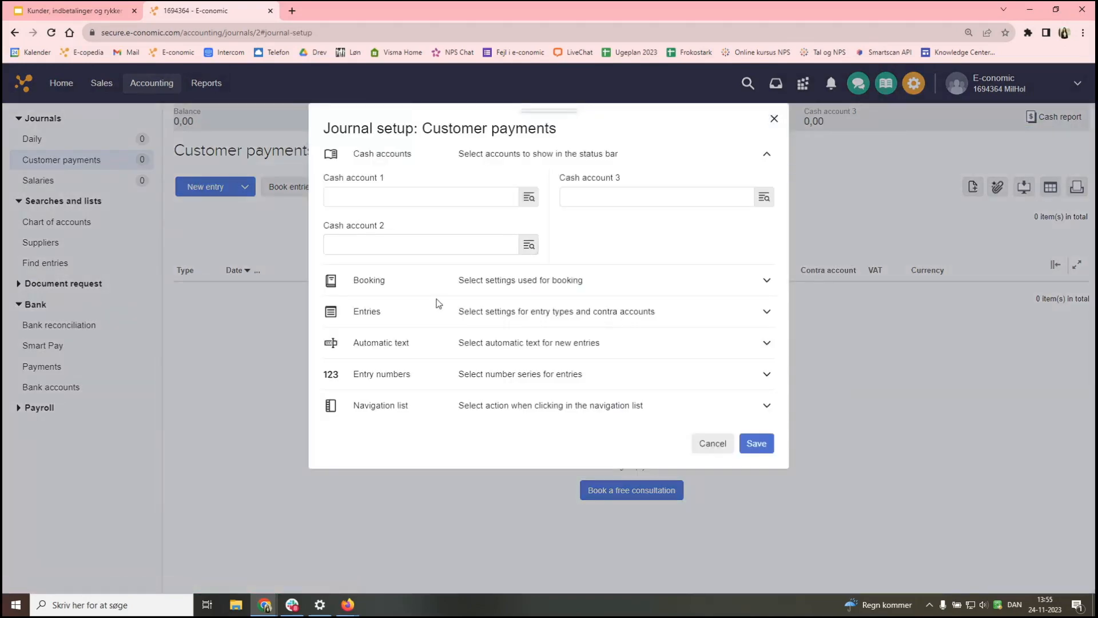
{"action": "left_click", "coordinate": [391, 316]}
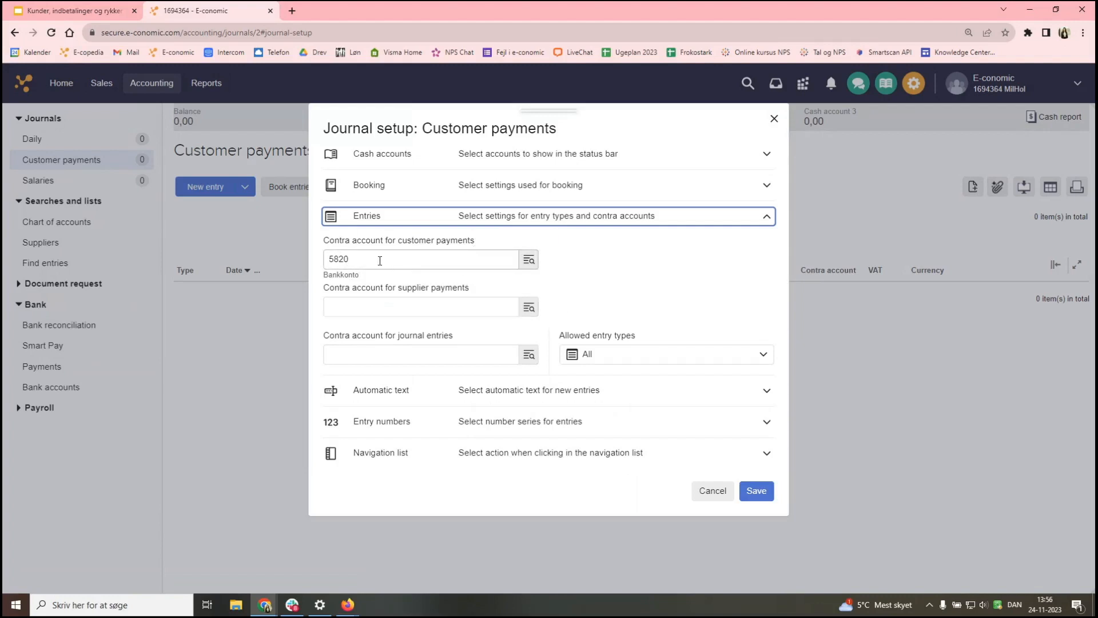
- Review the contra account fields, allow only Customer payment entries, and expand Automatic text
{"action": "left_click", "coordinate": [355, 307]}
{"action": "left_click", "coordinate": [432, 354]}
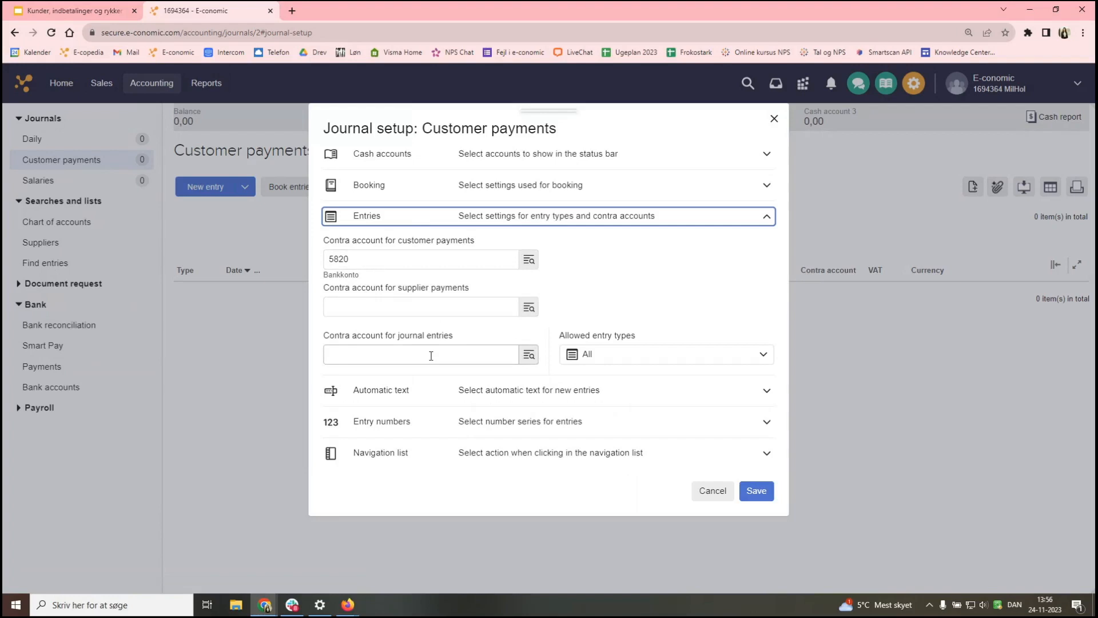
{"action": "left_click", "coordinate": [399, 259]}
{"action": "left_click", "coordinate": [597, 365]}
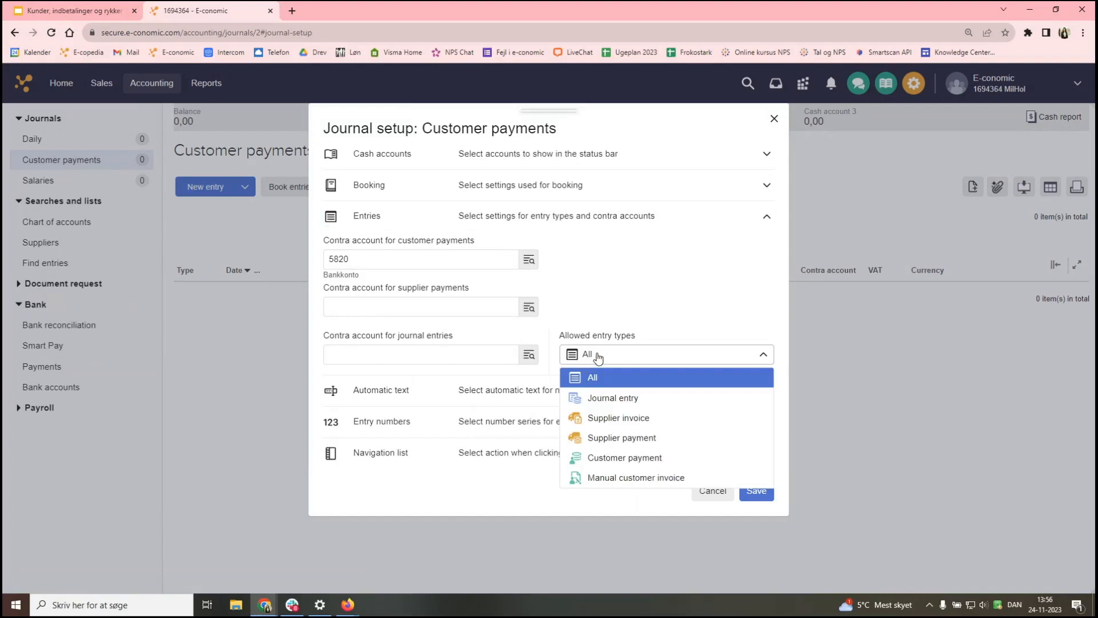
{"action": "left_click", "coordinate": [618, 460]}
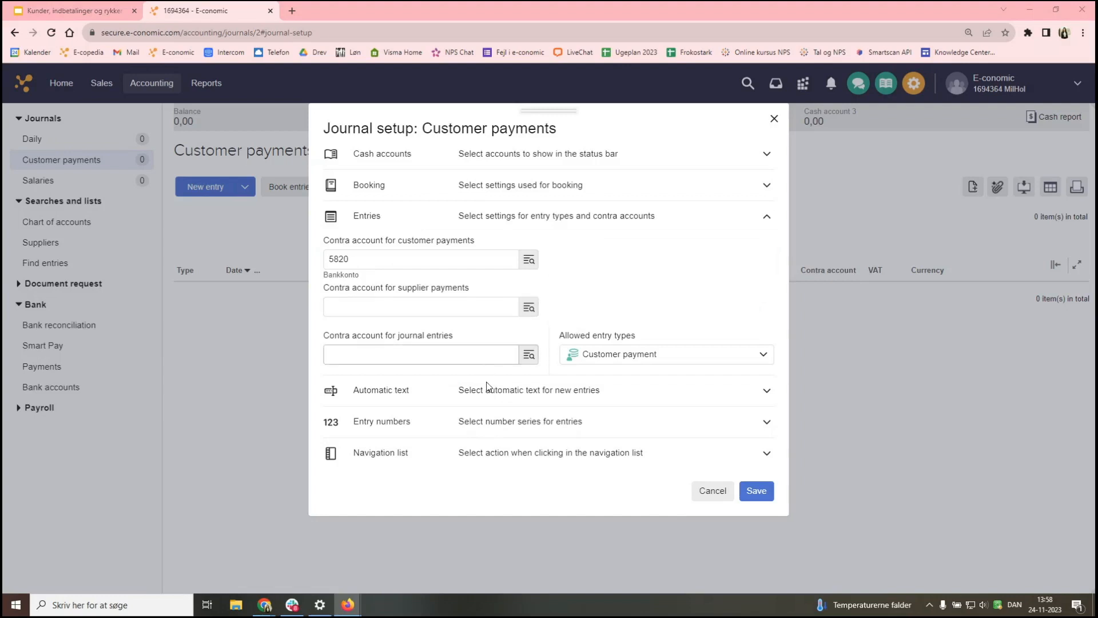
{"action": "left_click", "coordinate": [611, 391]}
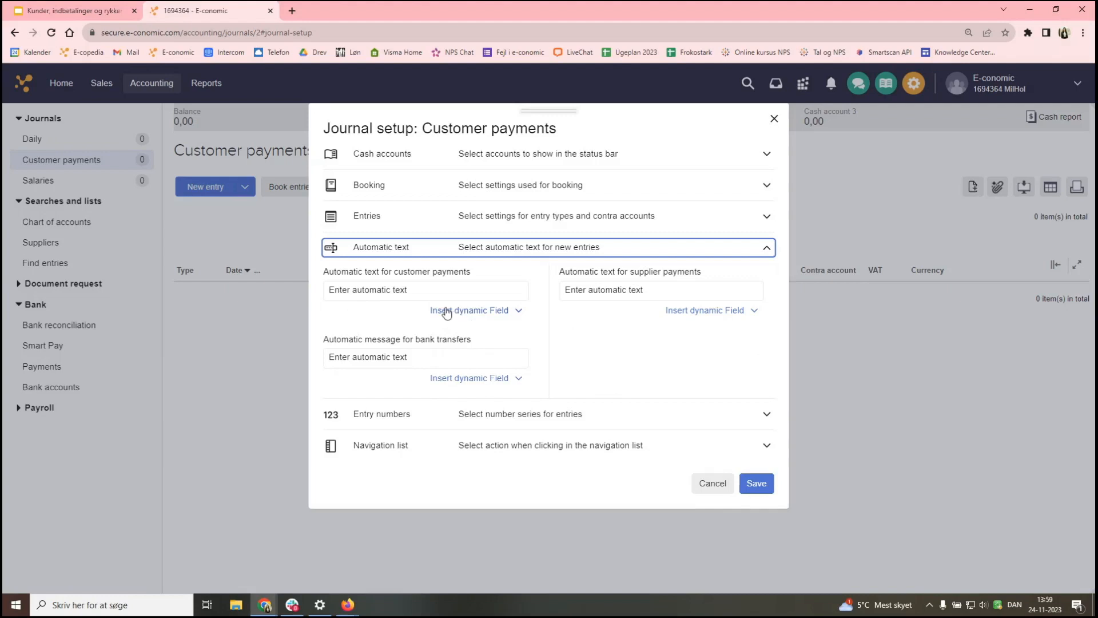
- Begin the customer payments automatic text with 'Paid invoice no' followed by the Invoice no. field
{"action": "left_click", "coordinate": [438, 292]}
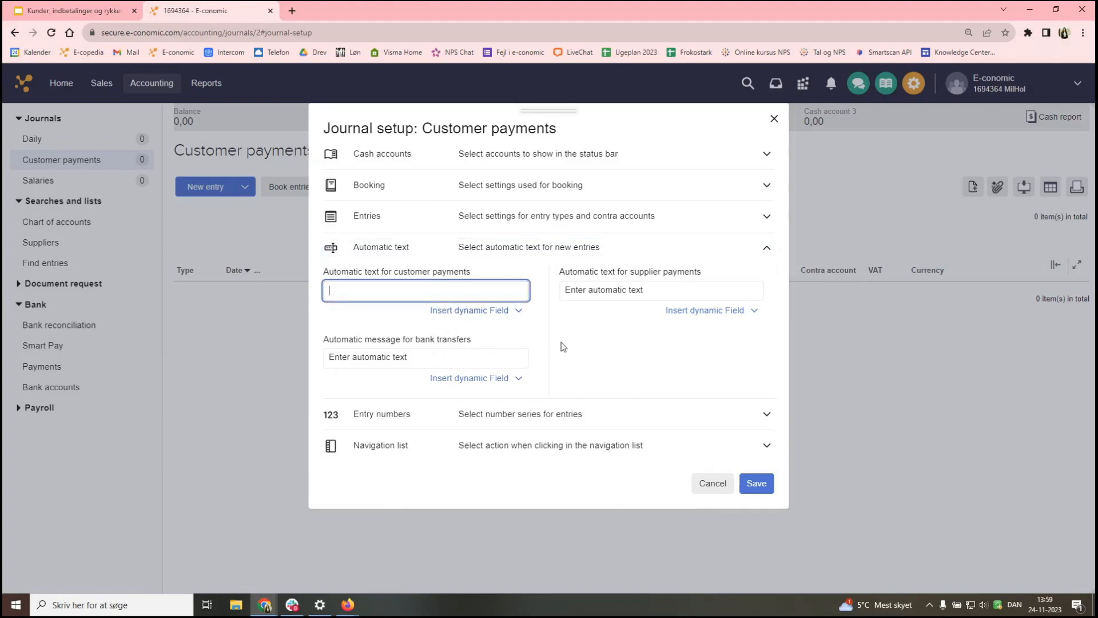
{"action": "type", "text": "Paid invoice no"}
{"action": "left_click", "coordinate": [474, 313]}
{"action": "left_click", "coordinate": [454, 338]}
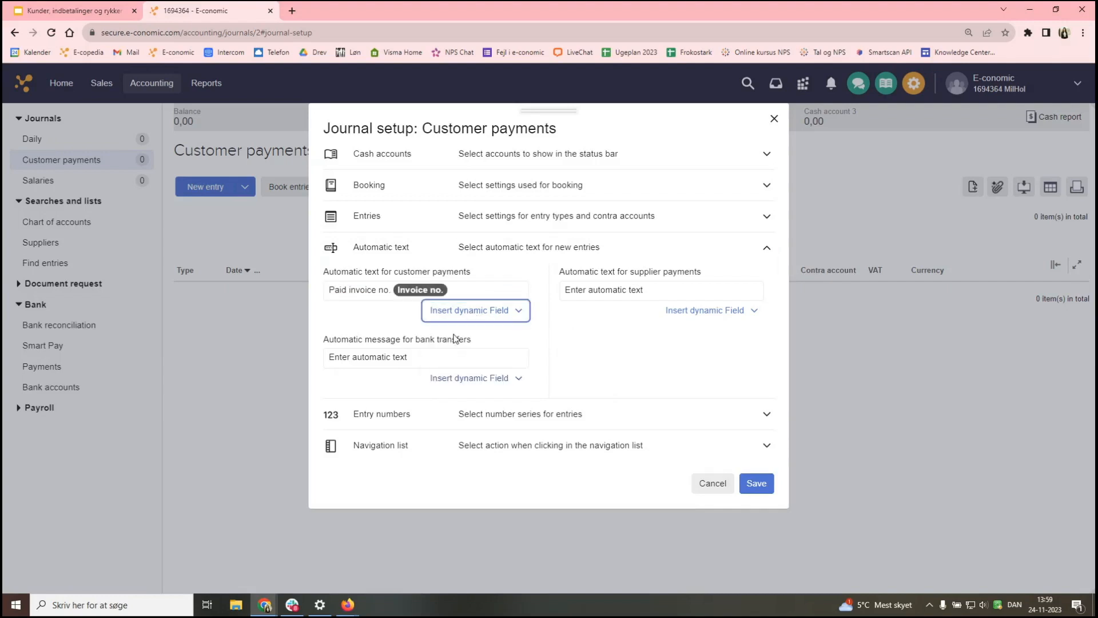
{"action": "left_click", "coordinate": [467, 287]}
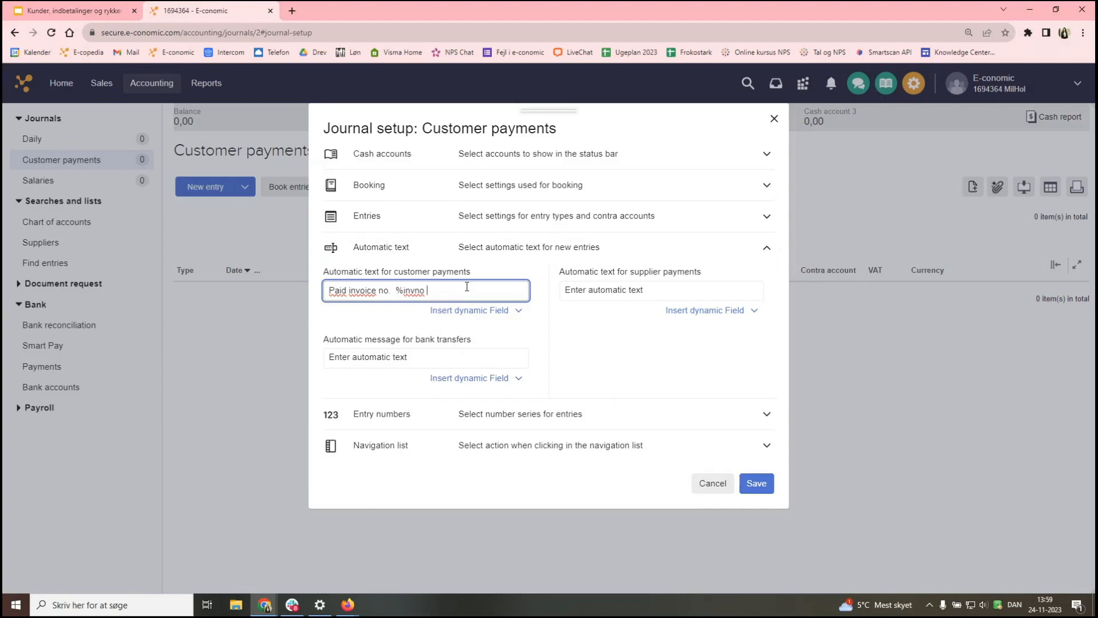
- Append 'from' [Customer name] 'no.' [Customer no.] to the automatic text
{"action": "type", "text": "from"}
{"action": "left_click", "coordinate": [462, 312]}
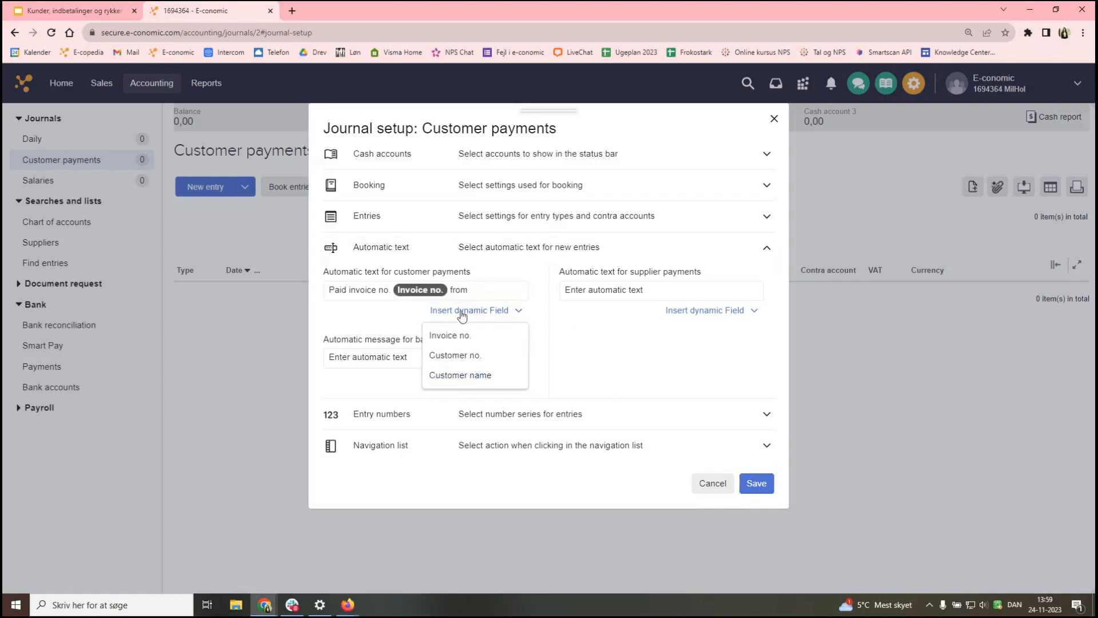
{"action": "left_click", "coordinate": [458, 377]}
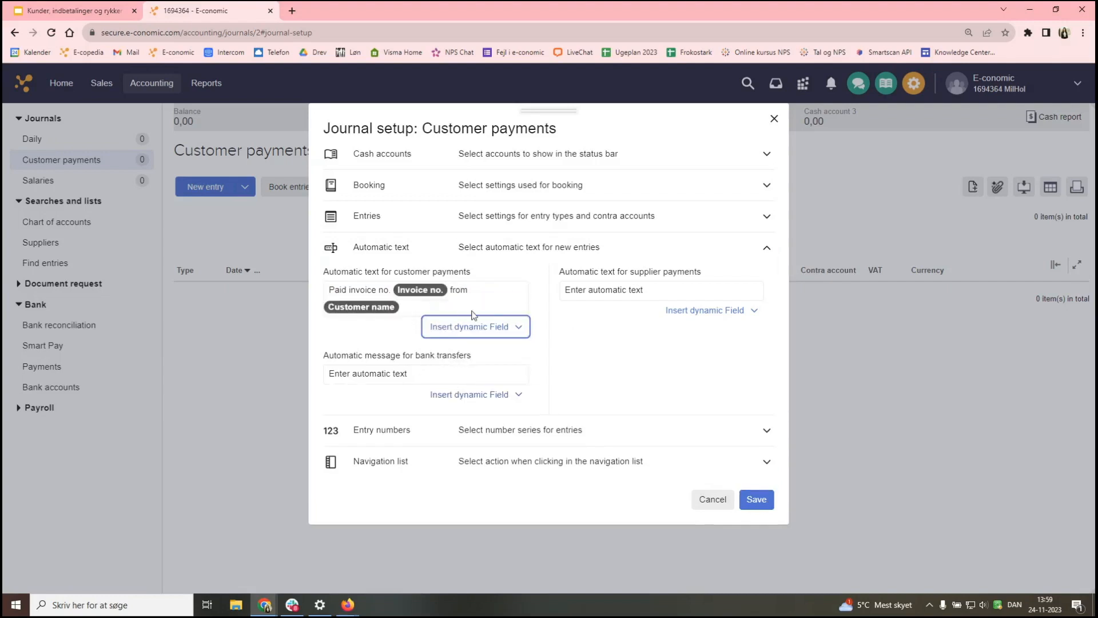
{"action": "left_click", "coordinate": [449, 309]}
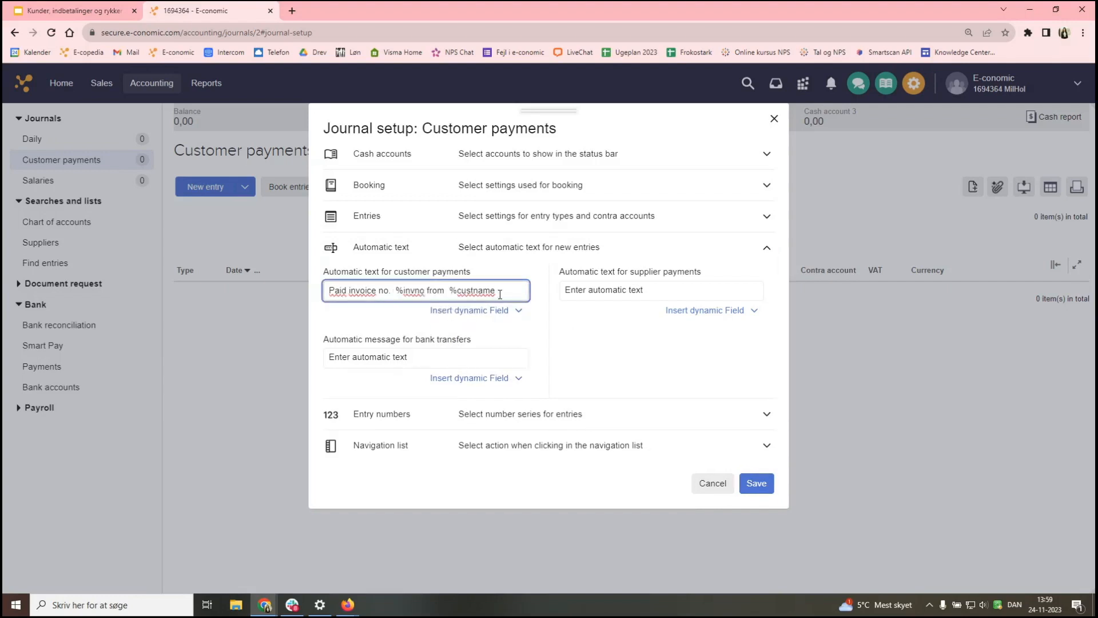
{"action": "type", "text": "no."}
{"action": "left_click", "coordinate": [486, 304]}
{"action": "left_click", "coordinate": [464, 330]}
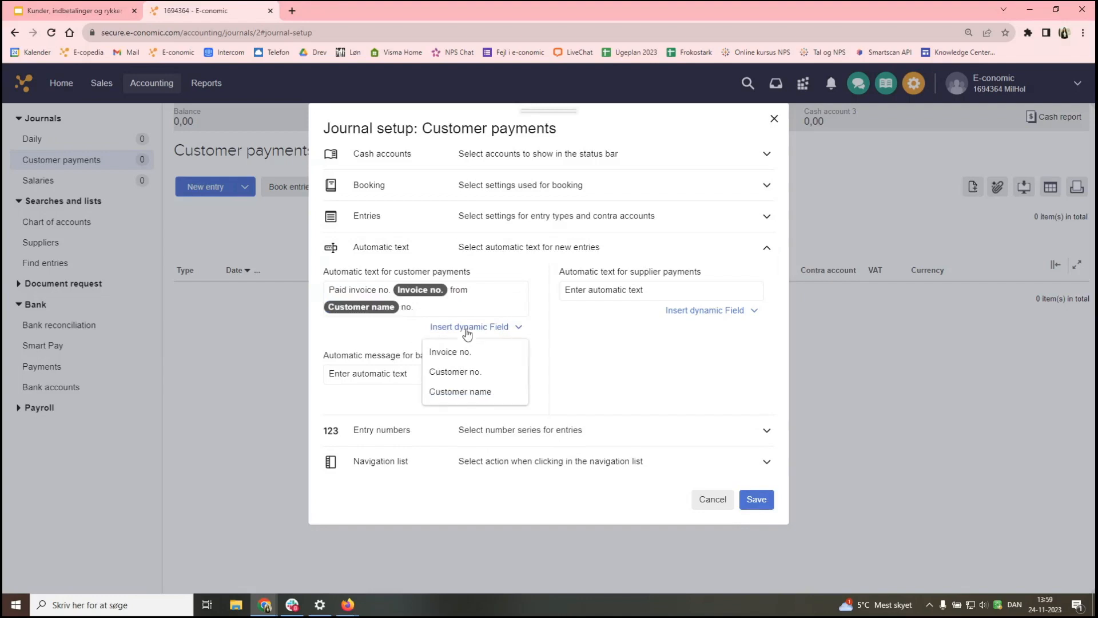
{"action": "left_click", "coordinate": [473, 373]}
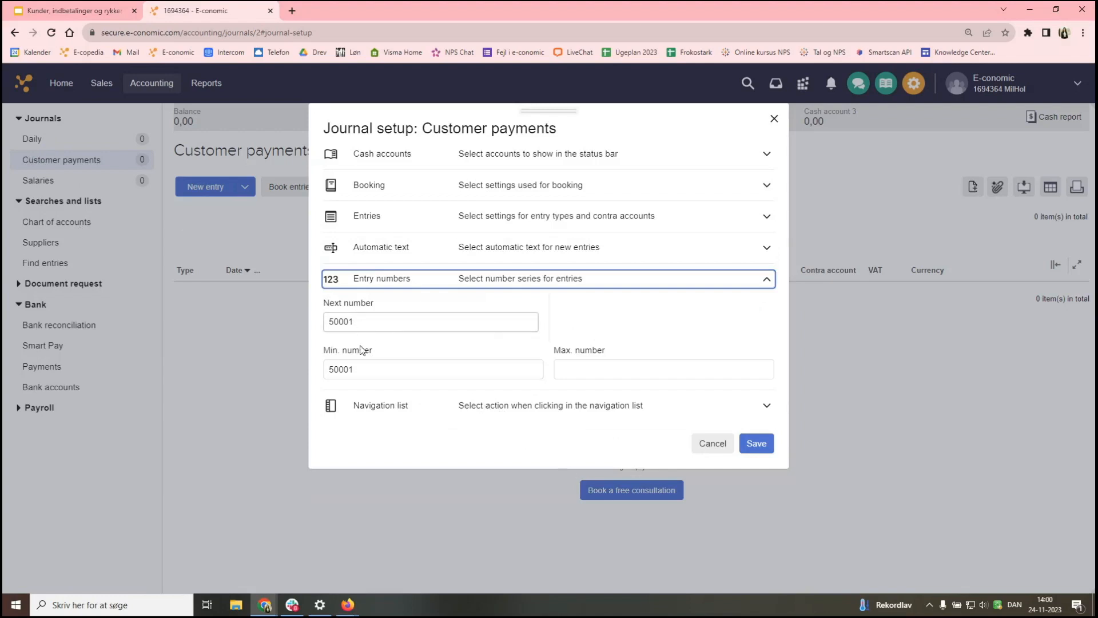
- Set the customer payments entry numbers to minimum 60000, maximum 70000 and next 60000
{"action": "left_click_drag", "start_coordinate": [361, 369], "coordinate": [304, 373]}
{"action": "type", "text": "60"}
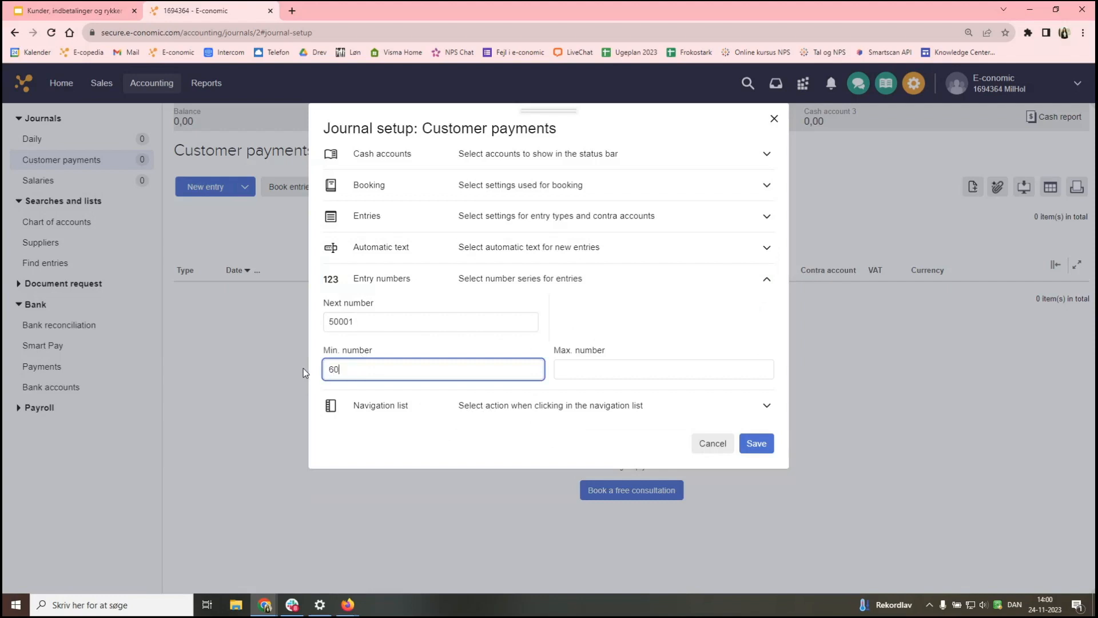
{"action": "type", "text": "000"}
{"action": "left_click", "coordinate": [566, 373]}
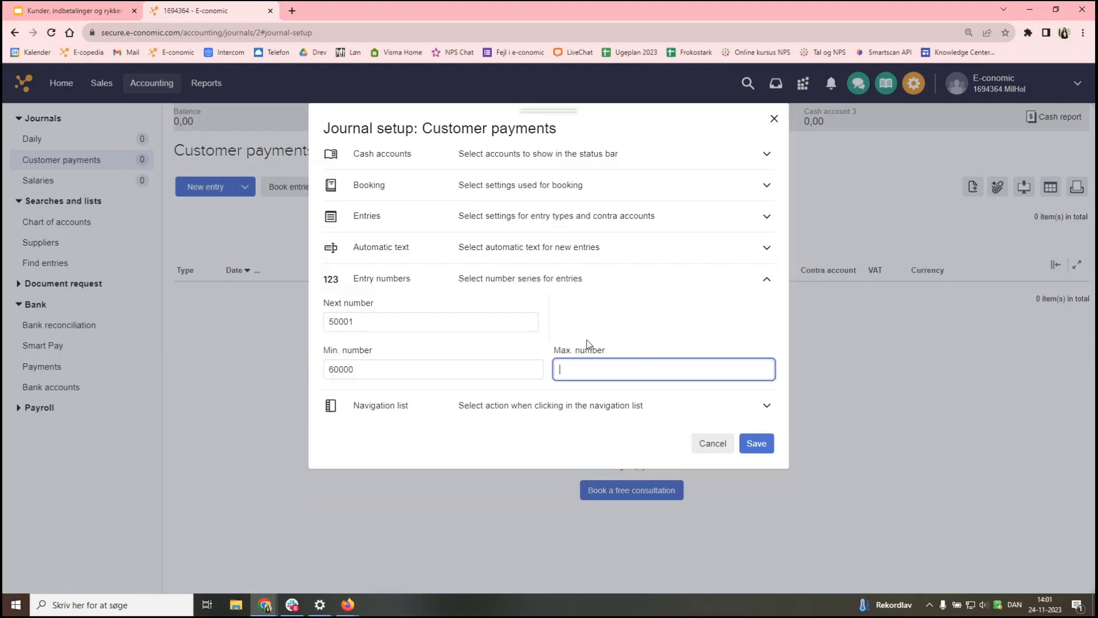
{"action": "type", "text": "70000"}
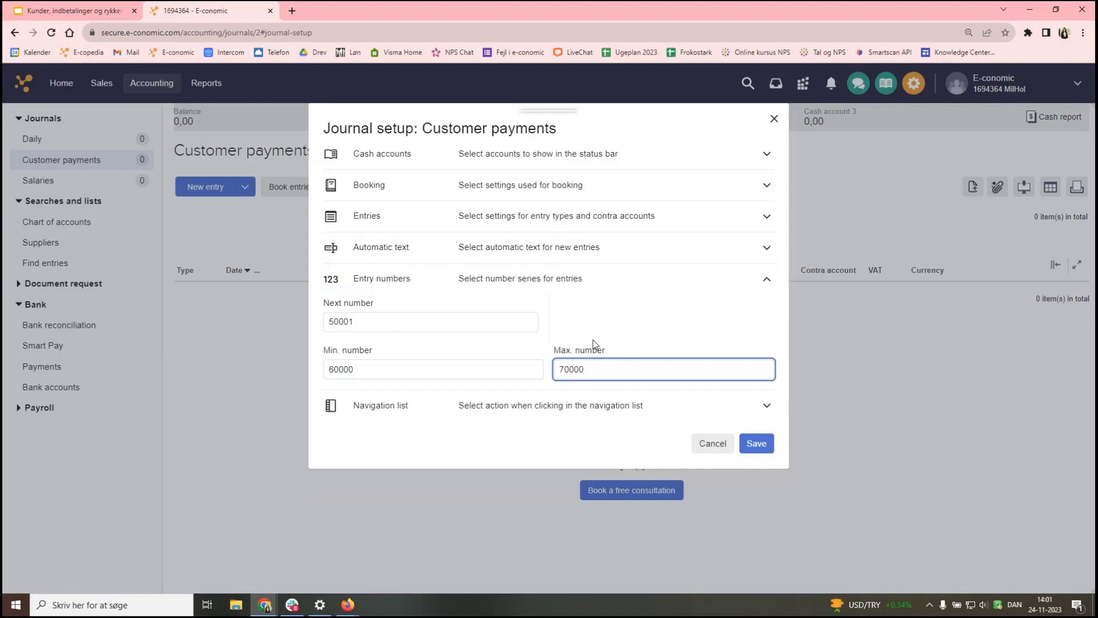
{"action": "left_click", "coordinate": [594, 343]}
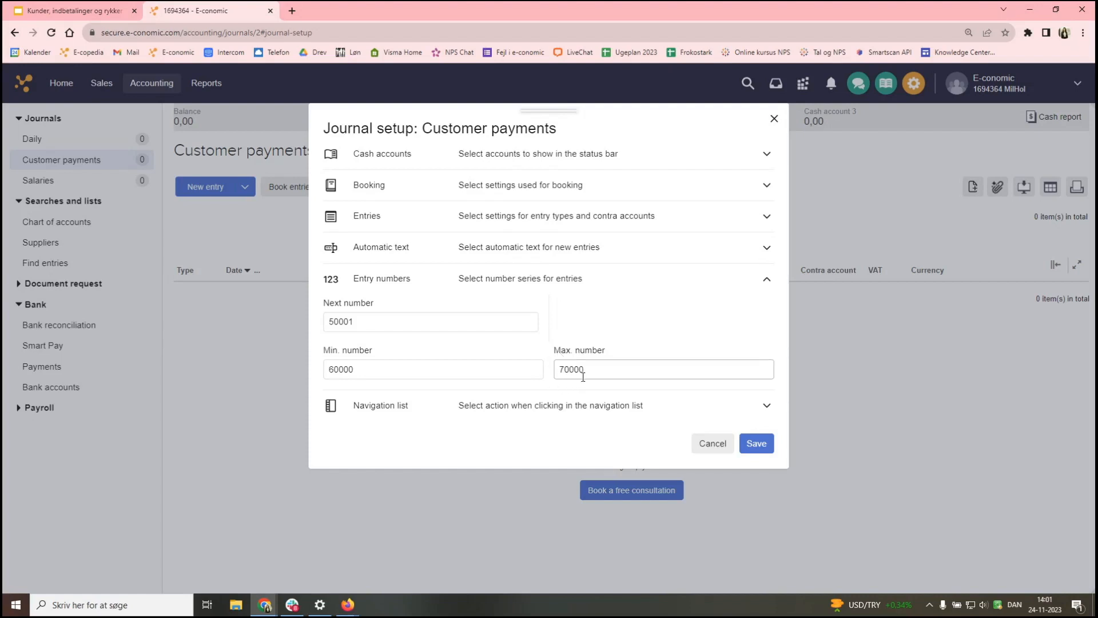
{"action": "left_click_drag", "start_coordinate": [366, 323], "coordinate": [287, 327]}
{"action": "type", "text": "6"}
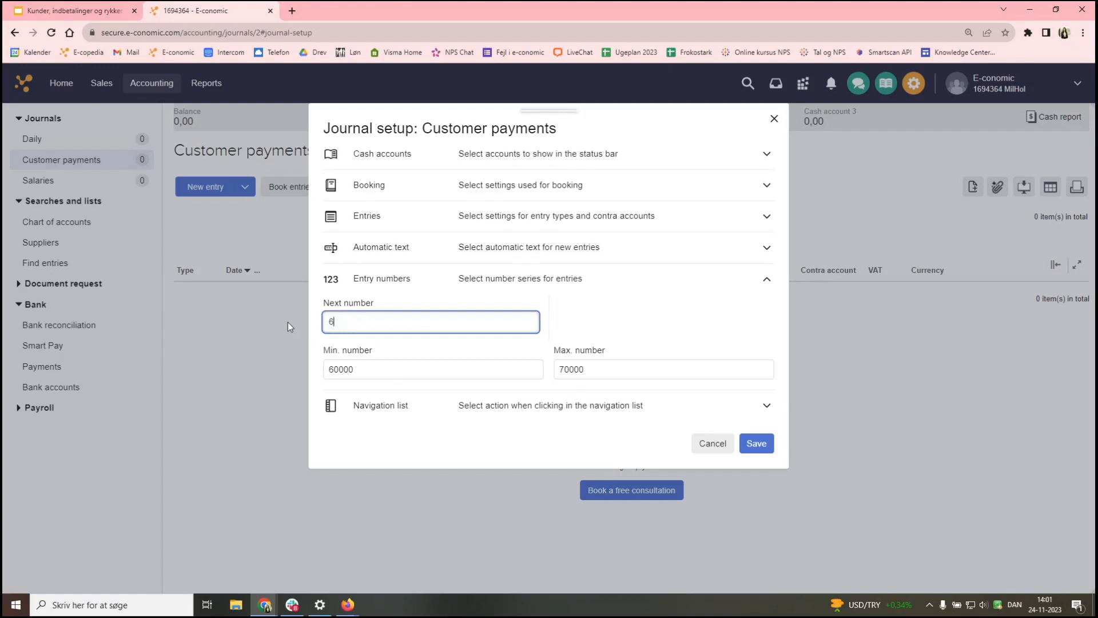
{"action": "type", "text": "0000"}
{"action": "left_click", "coordinate": [593, 336]}
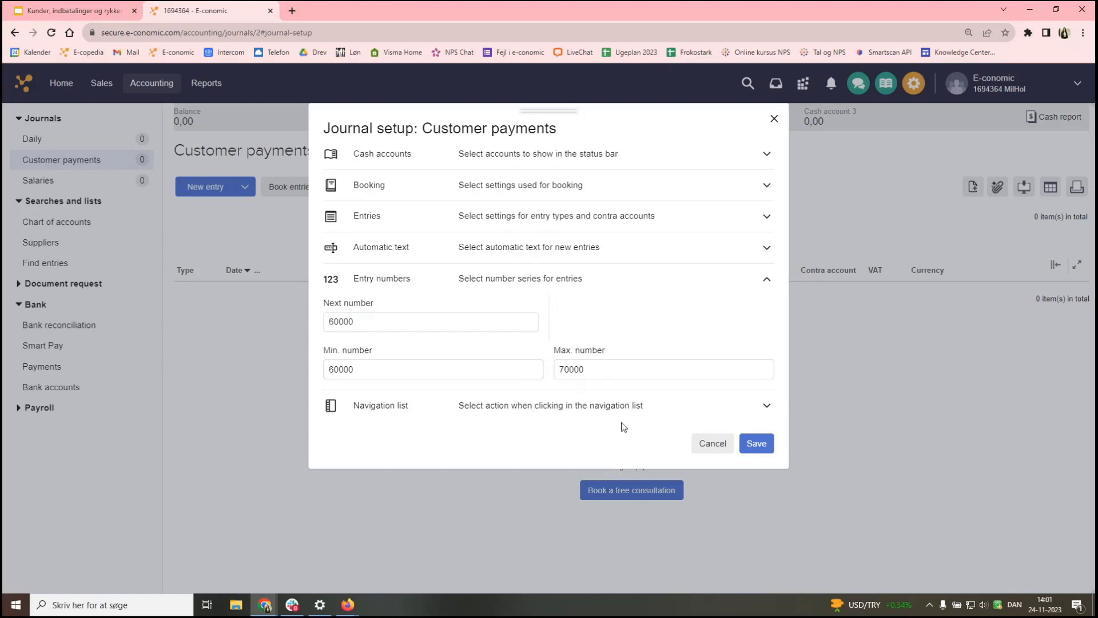
- Save the journal setup and start a new customer payment entry numbered 60000
{"action": "left_click", "coordinate": [764, 452]}
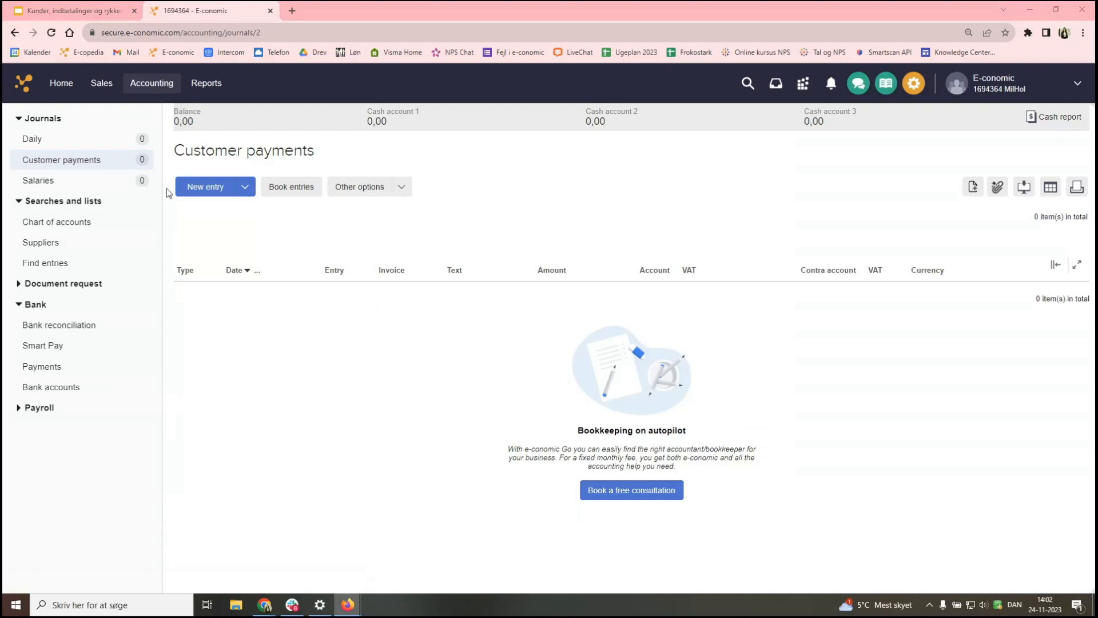
{"action": "left_click", "coordinate": [197, 189]}
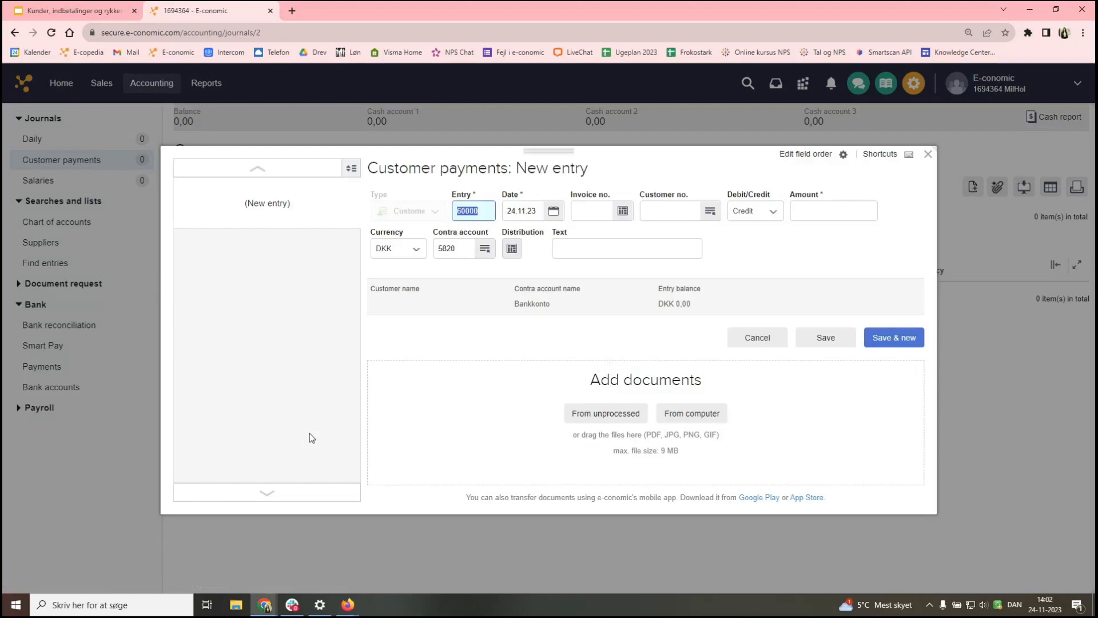
{"action": "left_click", "coordinate": [486, 214]}
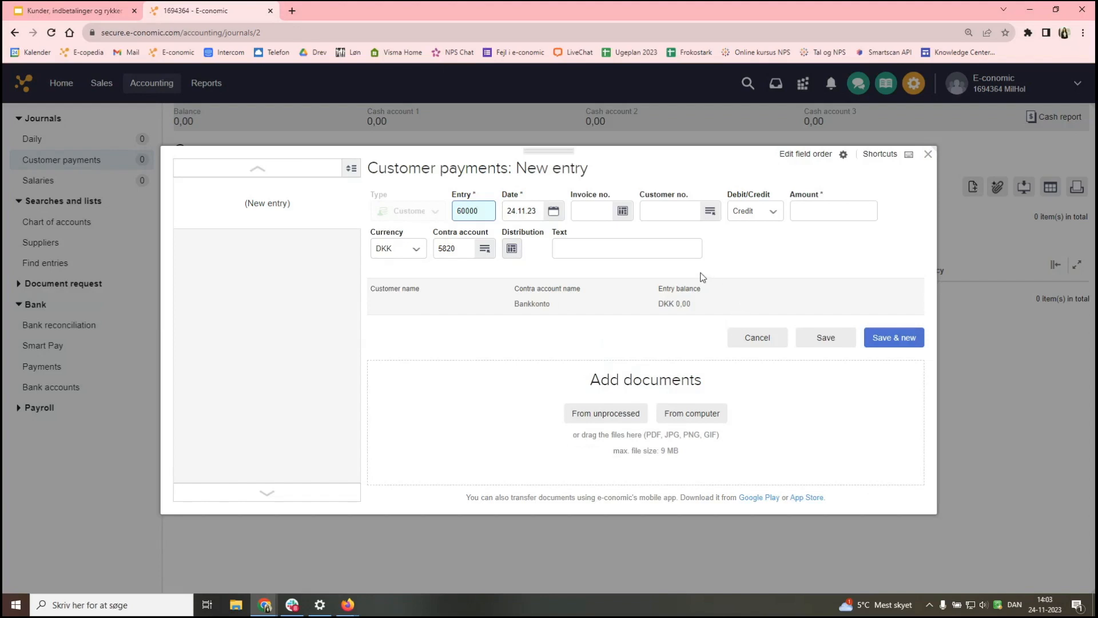
- Enter the 3,000.00 payment for invoice 10000, append ' 1' to its text, and save & new
{"action": "left_click", "coordinate": [603, 199]}
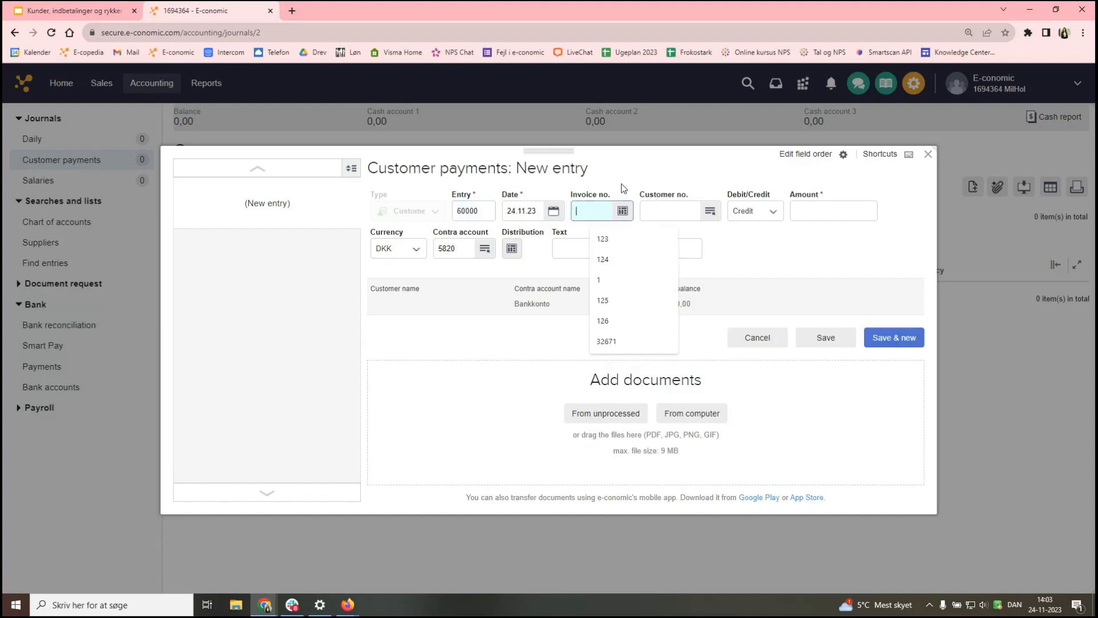
{"action": "type", "text": "10000"}
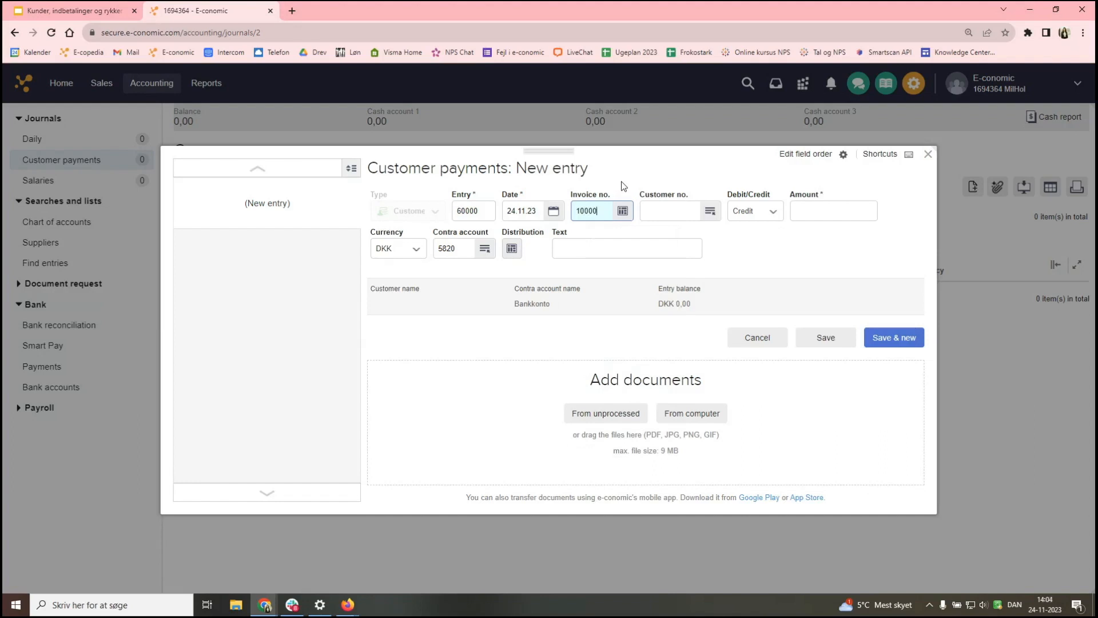
{"action": "key", "text": "Tab"}
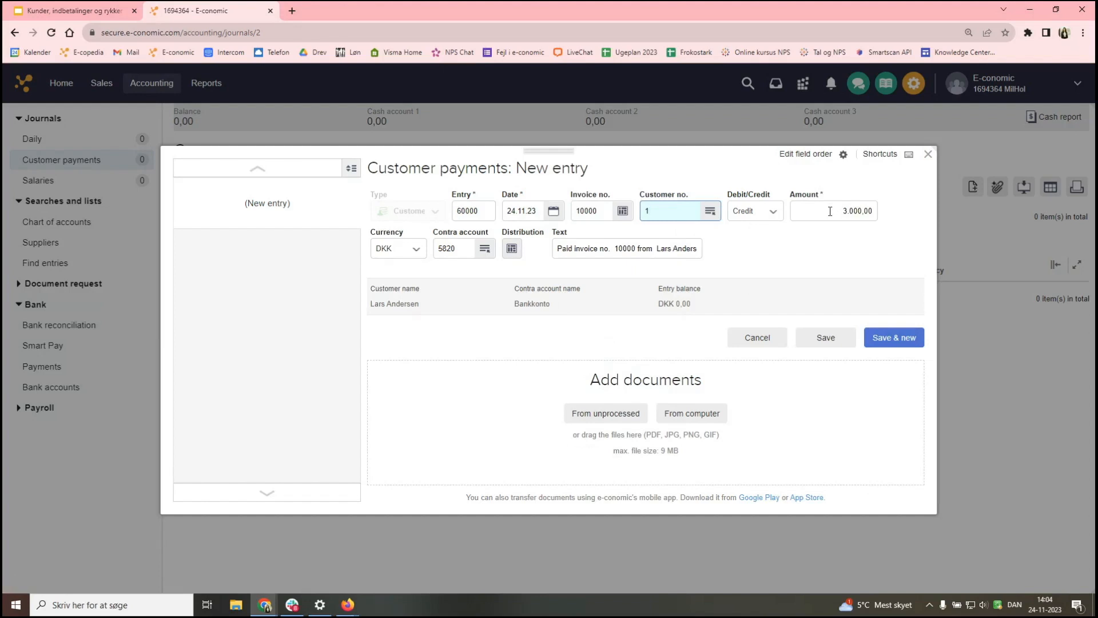
{"action": "left_click", "coordinate": [651, 249]}
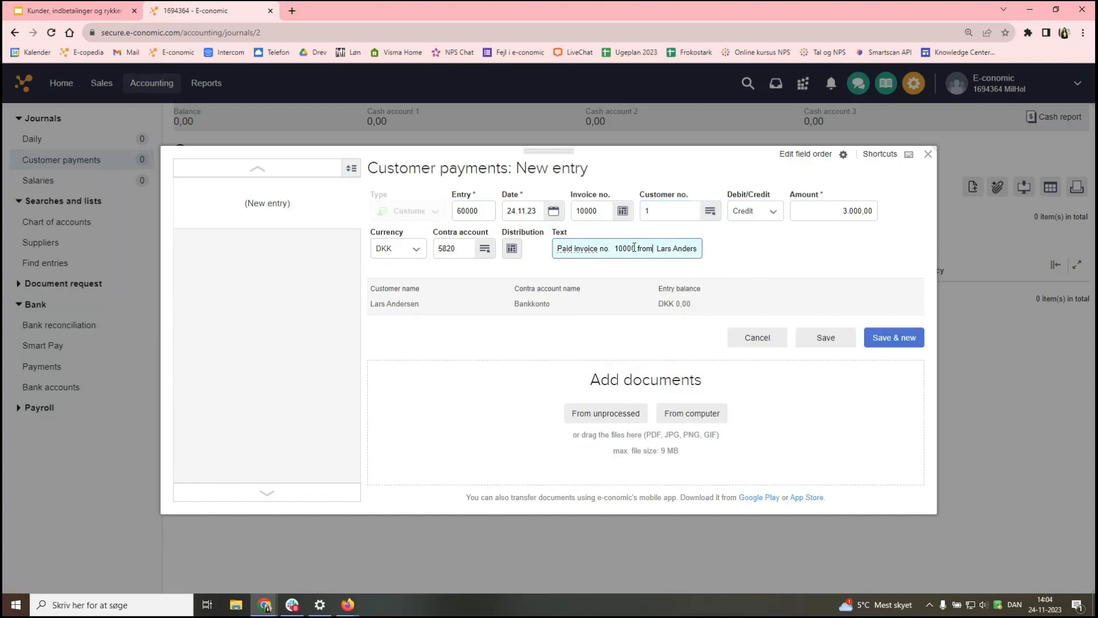
{"action": "key", "text": "End"}
{"action": "type", "text": "1"}
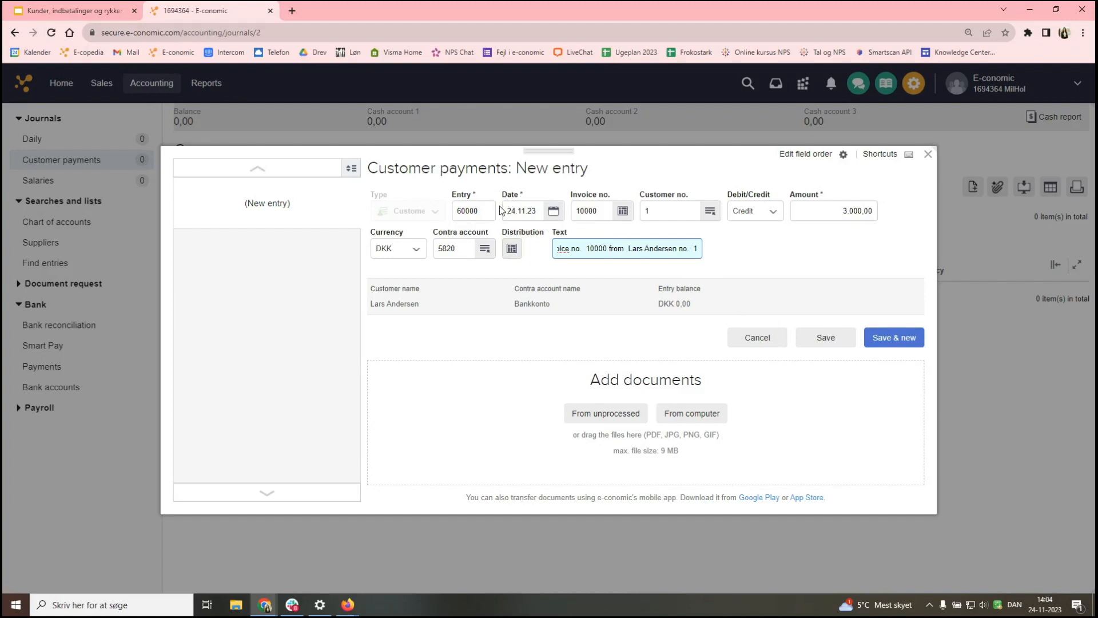
{"action": "left_click", "coordinate": [816, 250]}
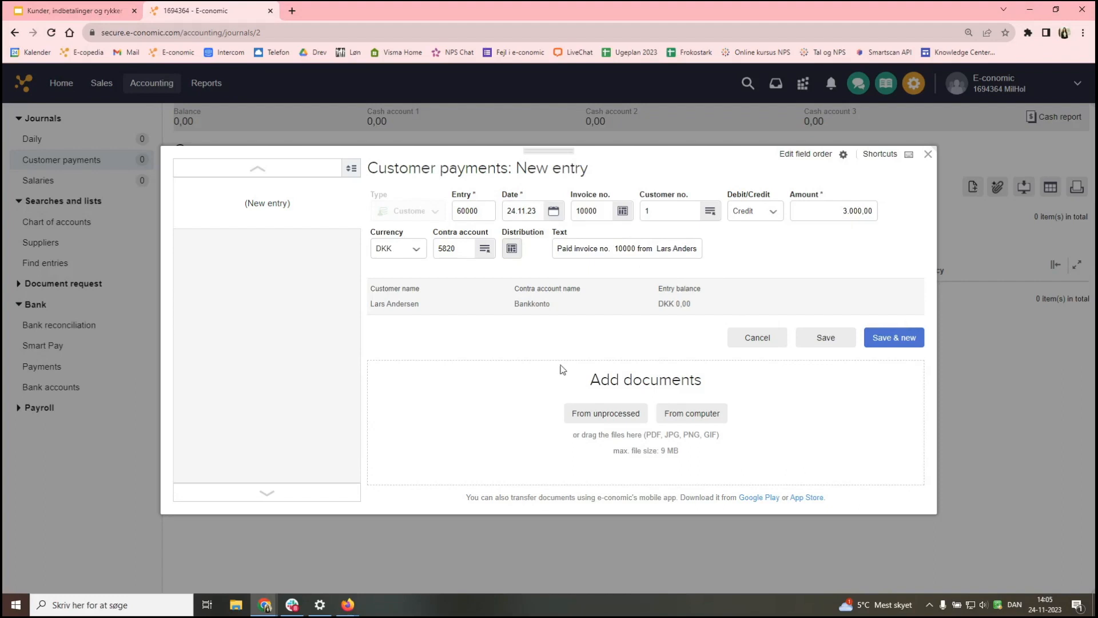
{"action": "left_click", "coordinate": [903, 341]}
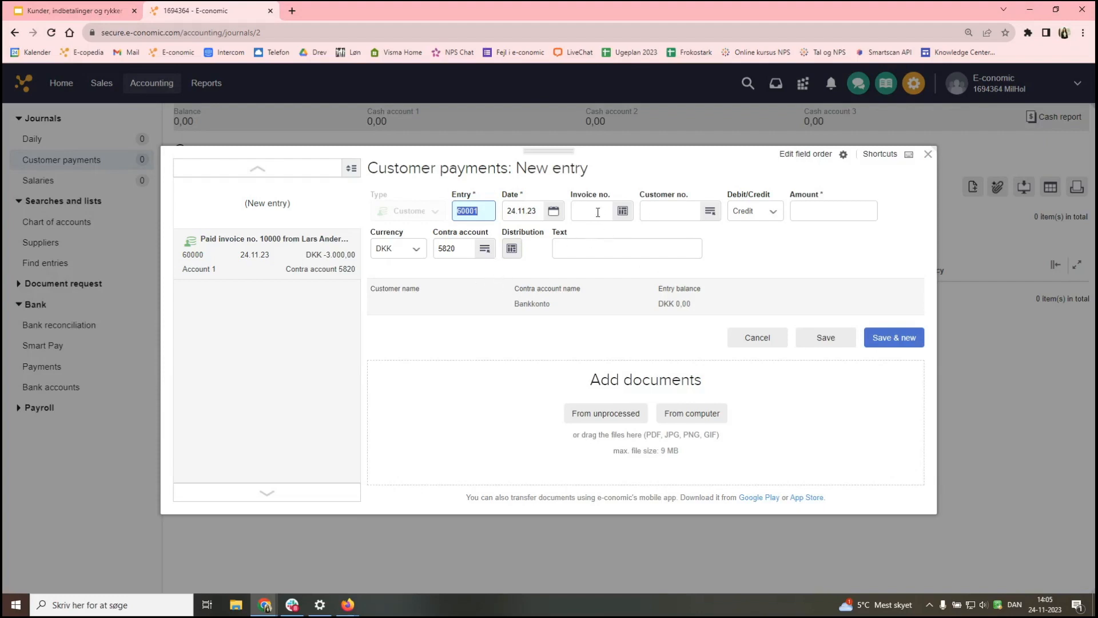
- Enter a 300.00 payment for the same customer, with no invoice number, and save it
{"action": "left_click", "coordinate": [648, 209]}
{"action": "type", "text": "lars"}
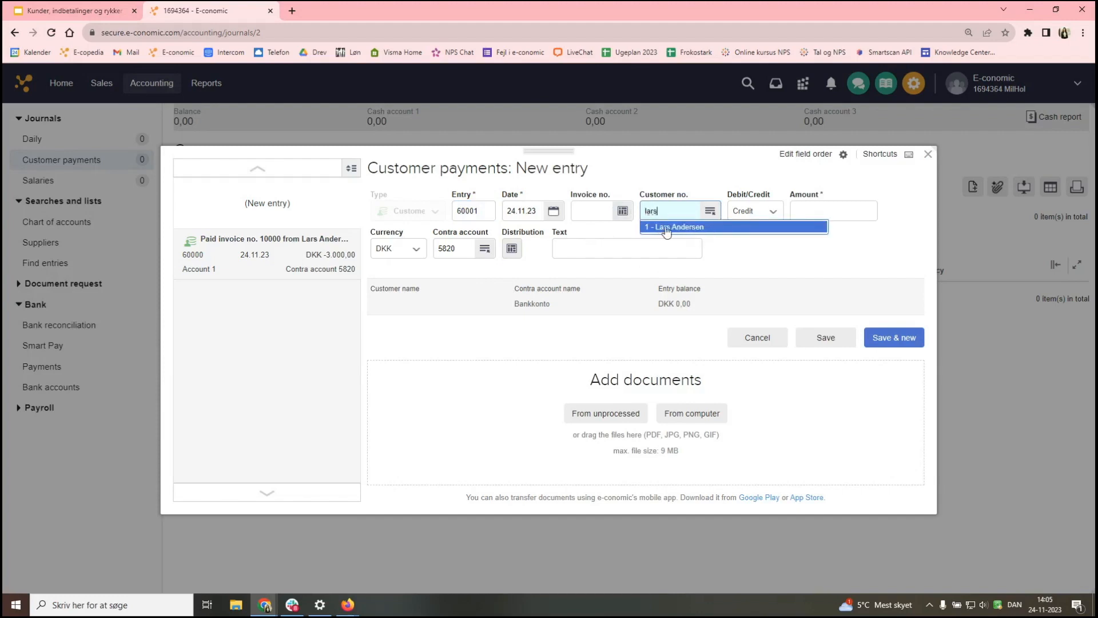
{"action": "left_click", "coordinate": [702, 229]}
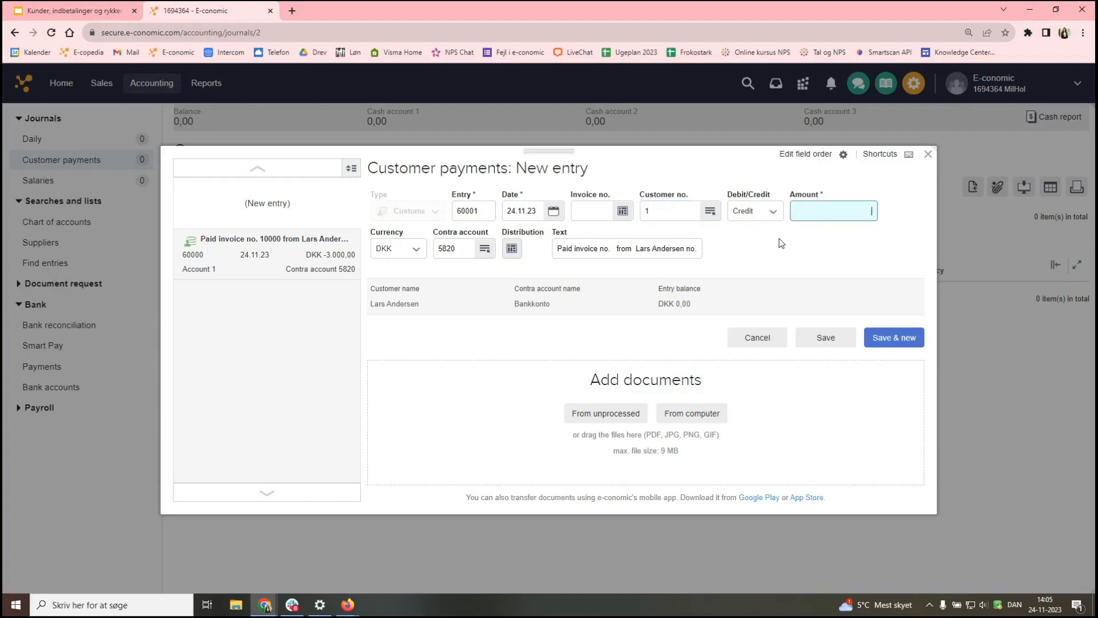
{"action": "type", "text": "300"}
{"action": "left_click", "coordinate": [868, 250]}
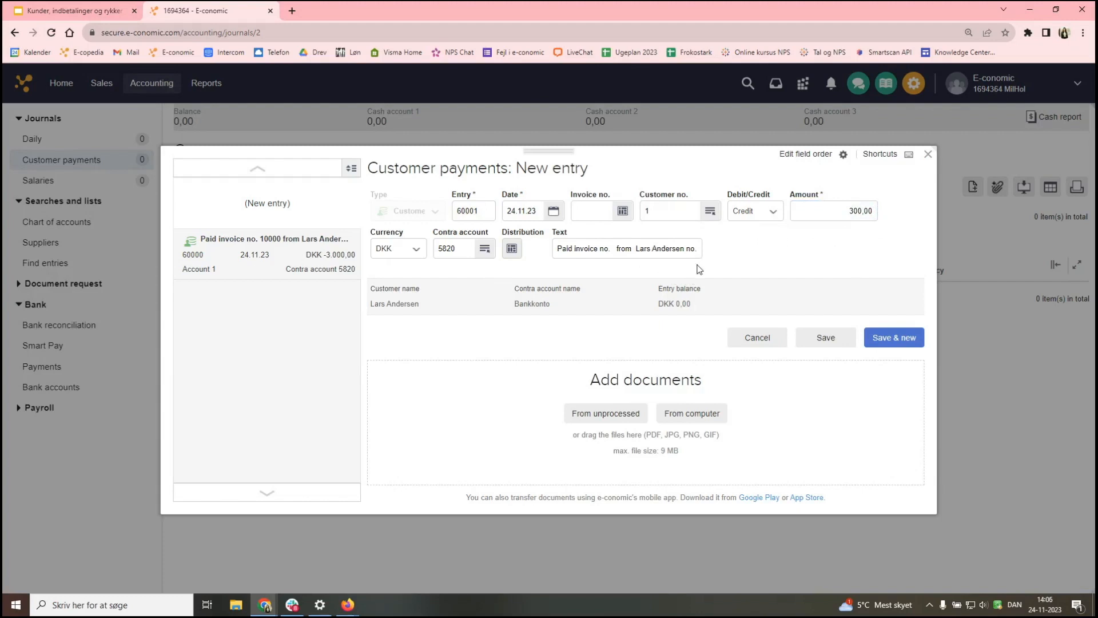
{"action": "left_click", "coordinate": [608, 248]}
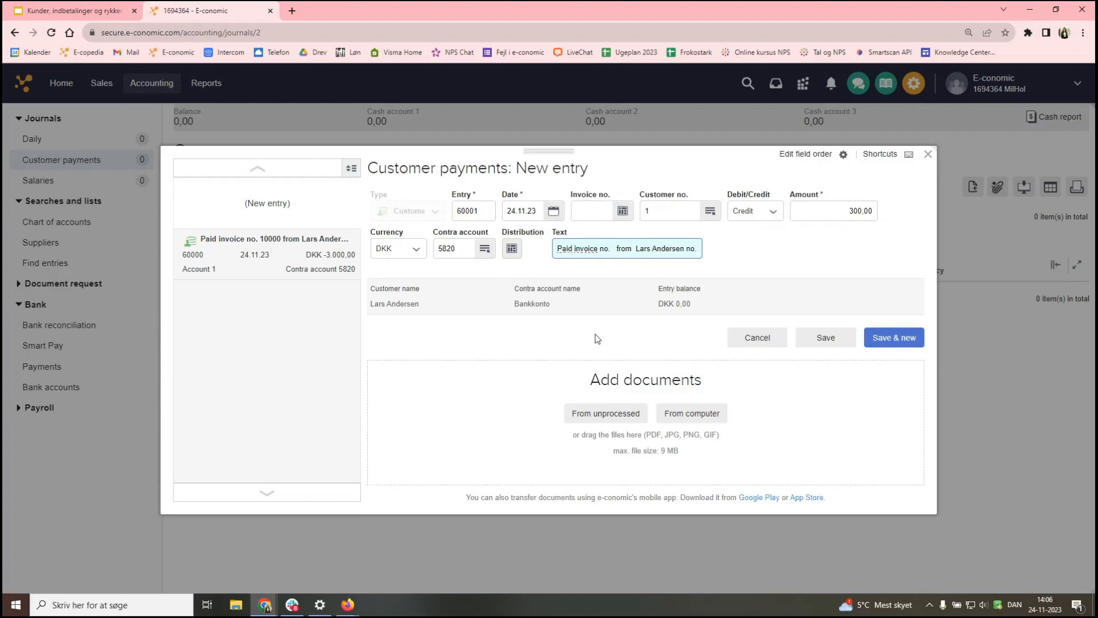
{"action": "left_click", "coordinate": [826, 339]}
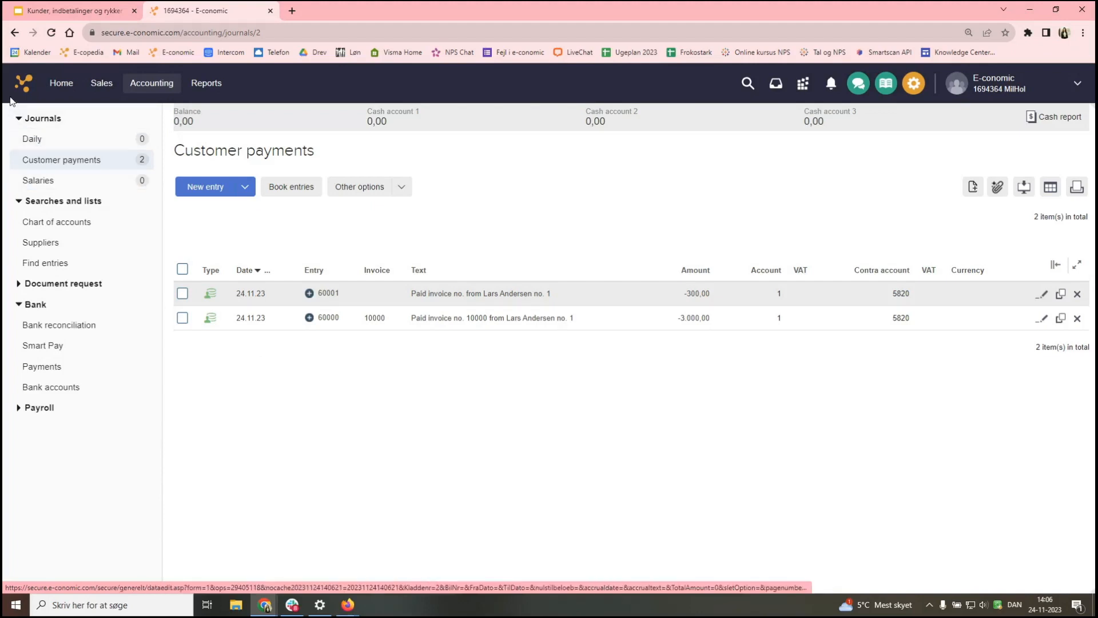
- Return to the Home dashboard to view the 11.075,00 unpaid sales invoices
{"action": "left_click", "coordinate": [53, 91]}
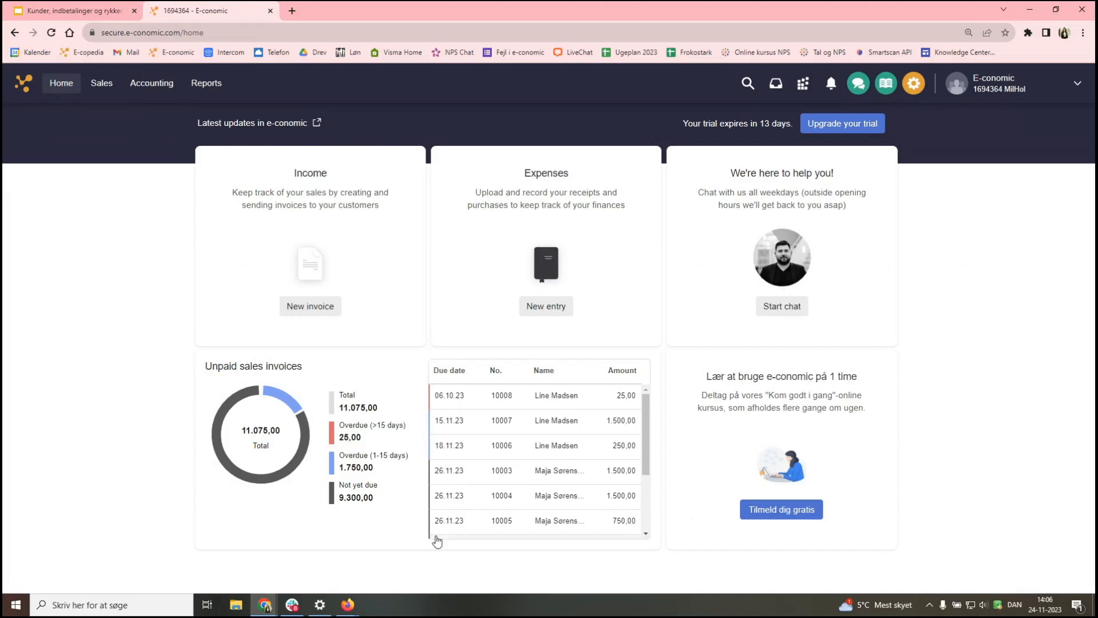
- Send invoice 10001's 750,00 payment to the Customer payments journal, dated today (24.11.23)
{"action": "scroll", "coordinate": [508, 455], "scroll_direction": "down", "scroll_amount": 1}
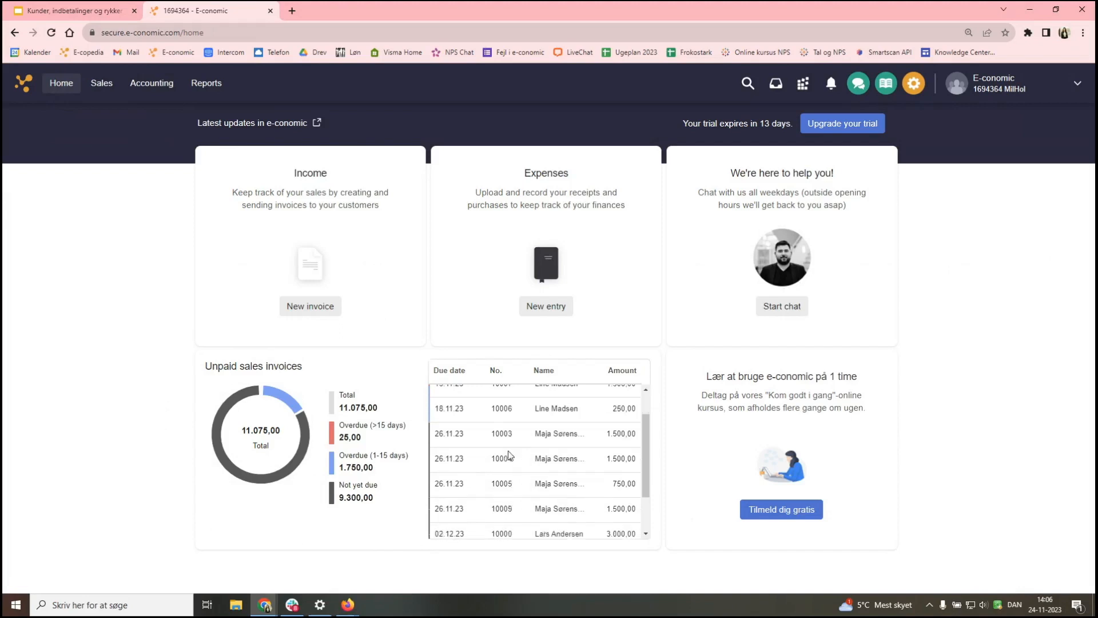
{"action": "scroll", "coordinate": [508, 455], "scroll_direction": "down", "scroll_amount": 2}
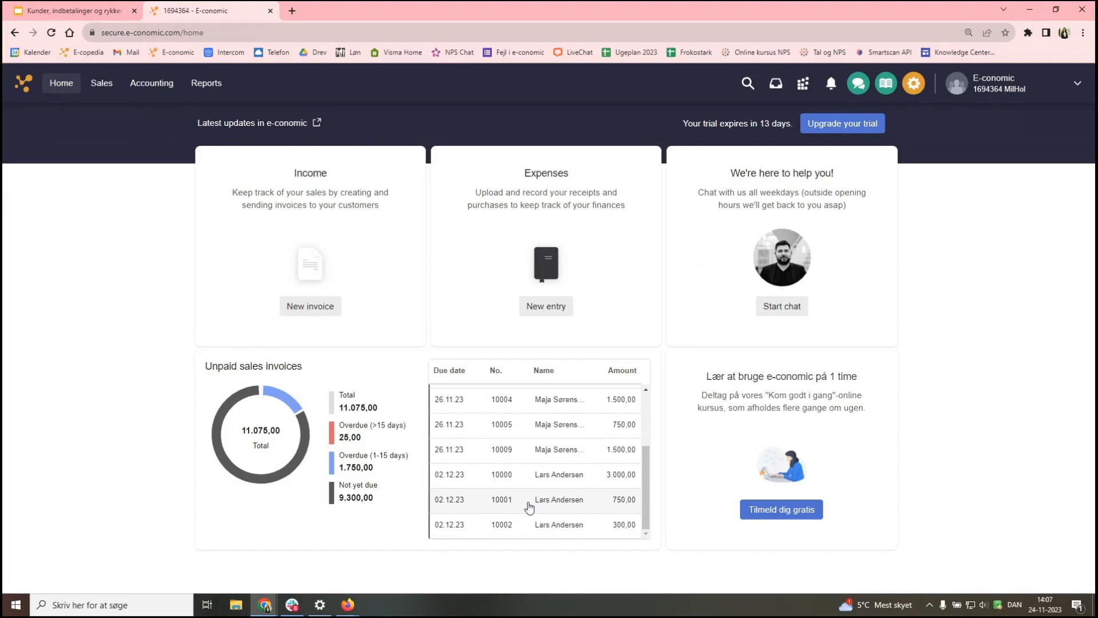
{"action": "scroll", "coordinate": [529, 506], "scroll_direction": "up", "scroll_amount": 2}
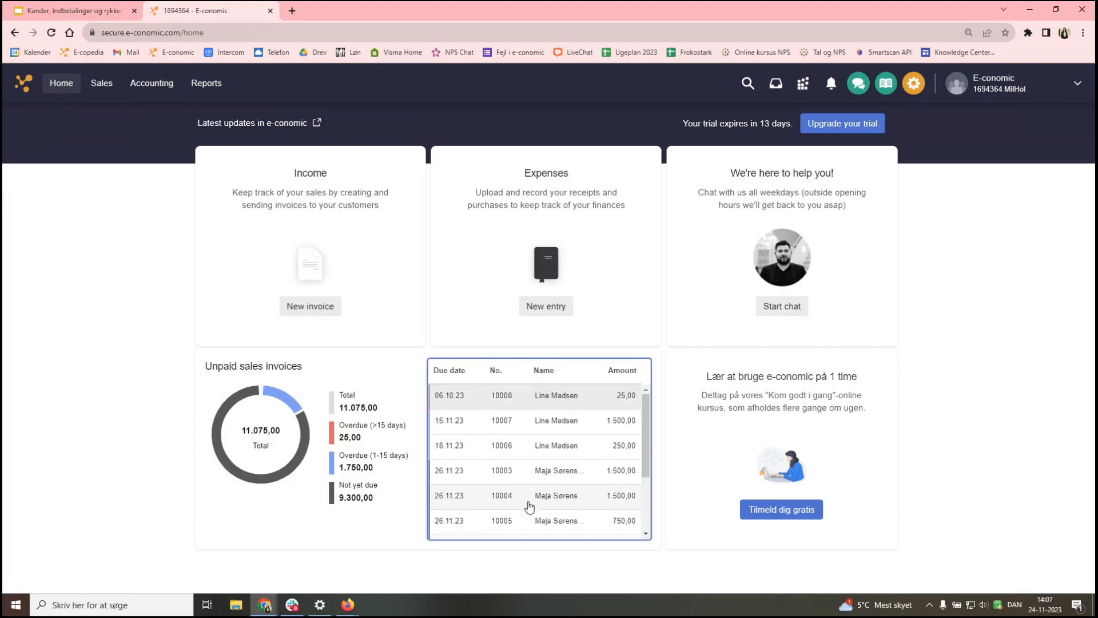
{"action": "scroll", "coordinate": [530, 505], "scroll_direction": "down", "scroll_amount": 3}
{"action": "left_click", "coordinate": [517, 506]}
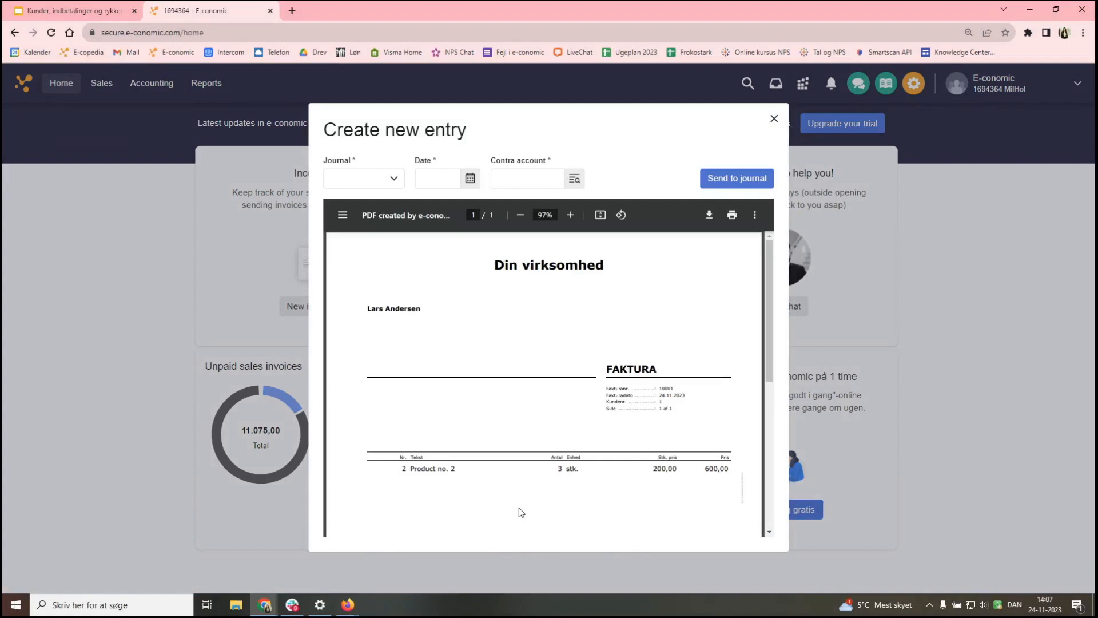
{"action": "left_click", "coordinate": [373, 184]}
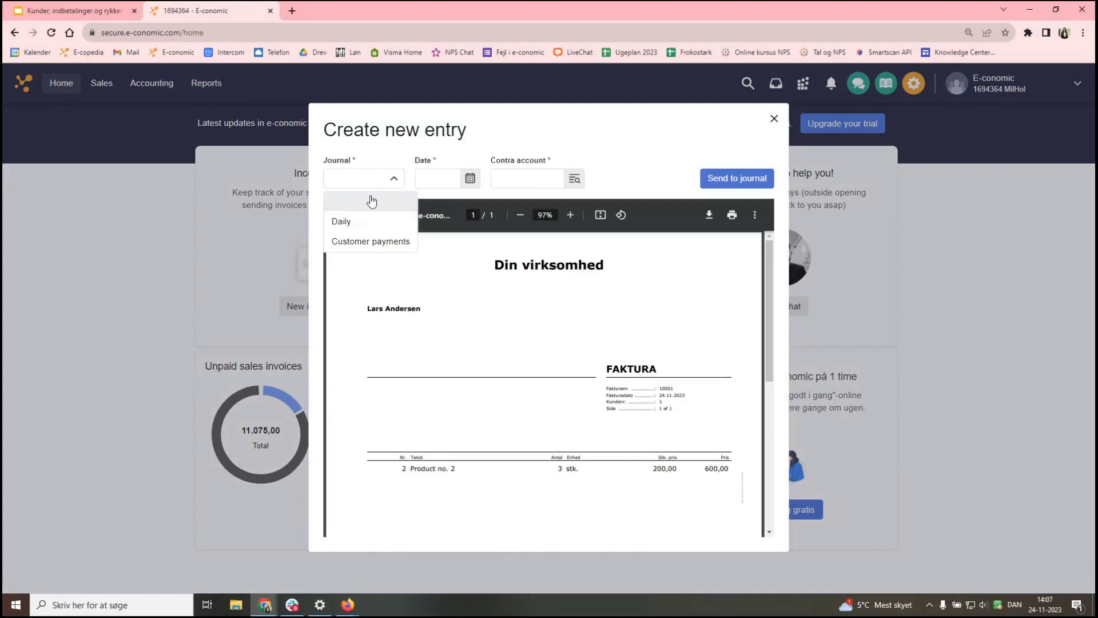
{"action": "left_click", "coordinate": [373, 245]}
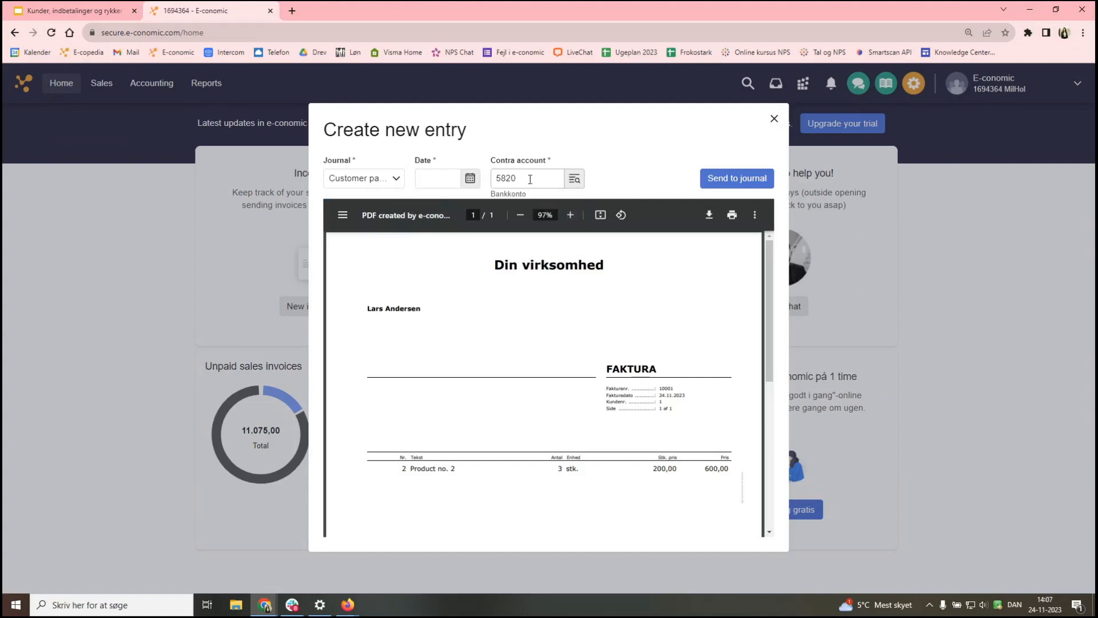
{"action": "left_click", "coordinate": [468, 181]}
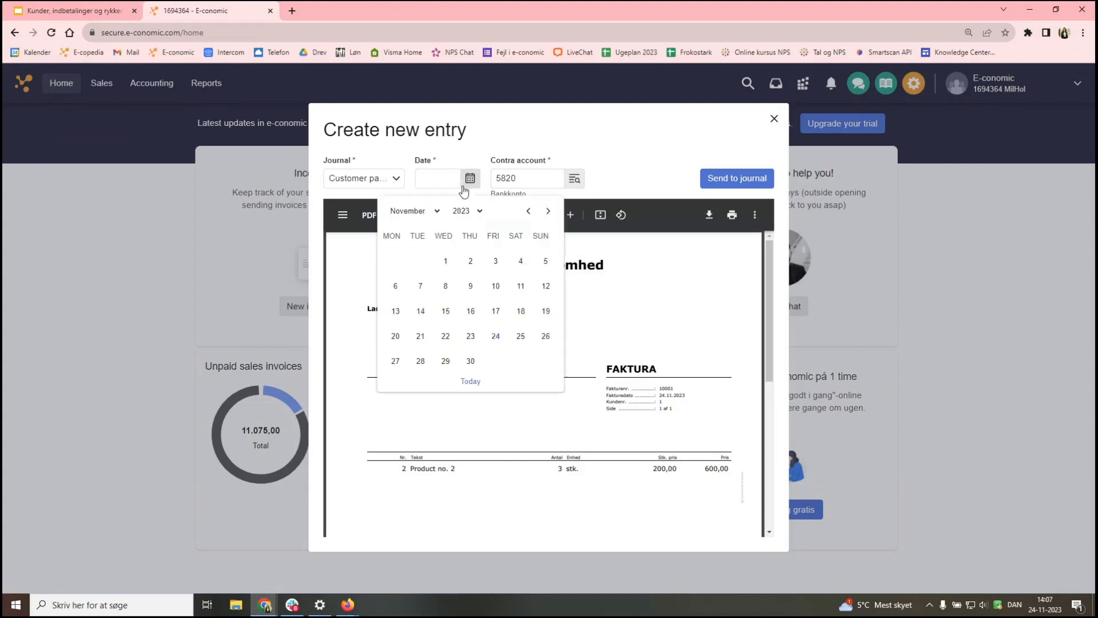
{"action": "left_click", "coordinate": [477, 382]}
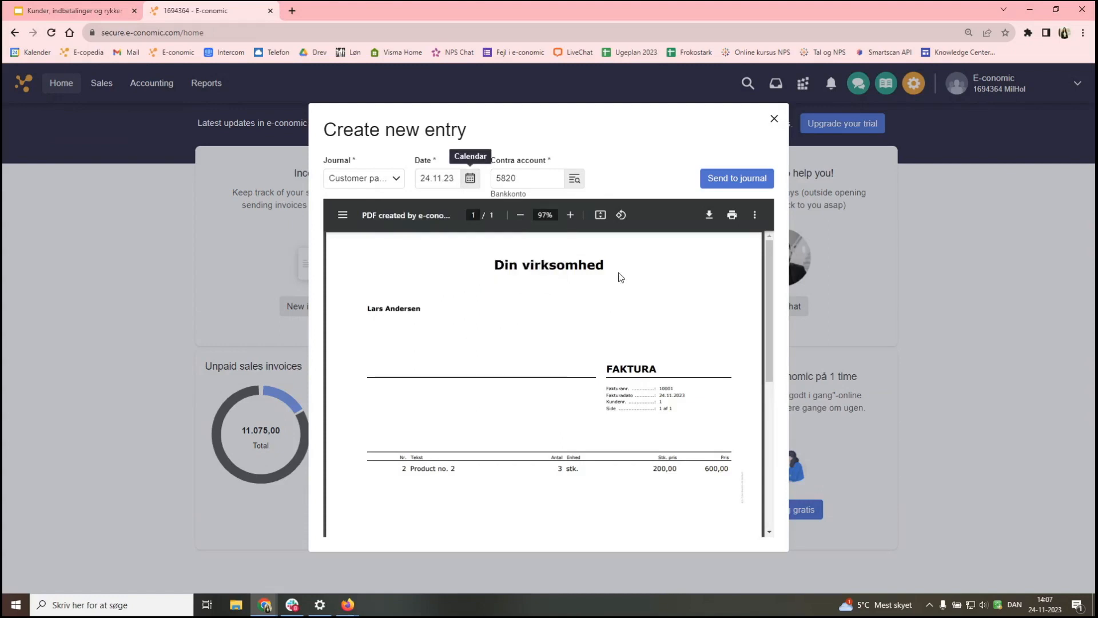
{"action": "left_click", "coordinate": [726, 186]}
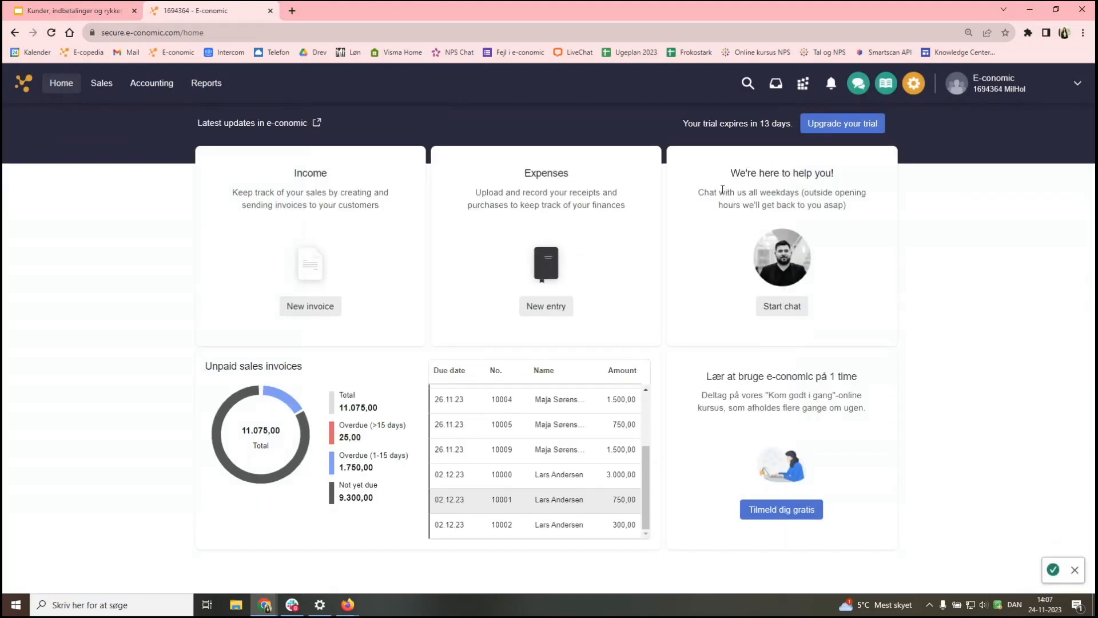
- Check the three entries in the Customer payments journal, then view Sales' current invoices
{"action": "left_click", "coordinate": [160, 91]}
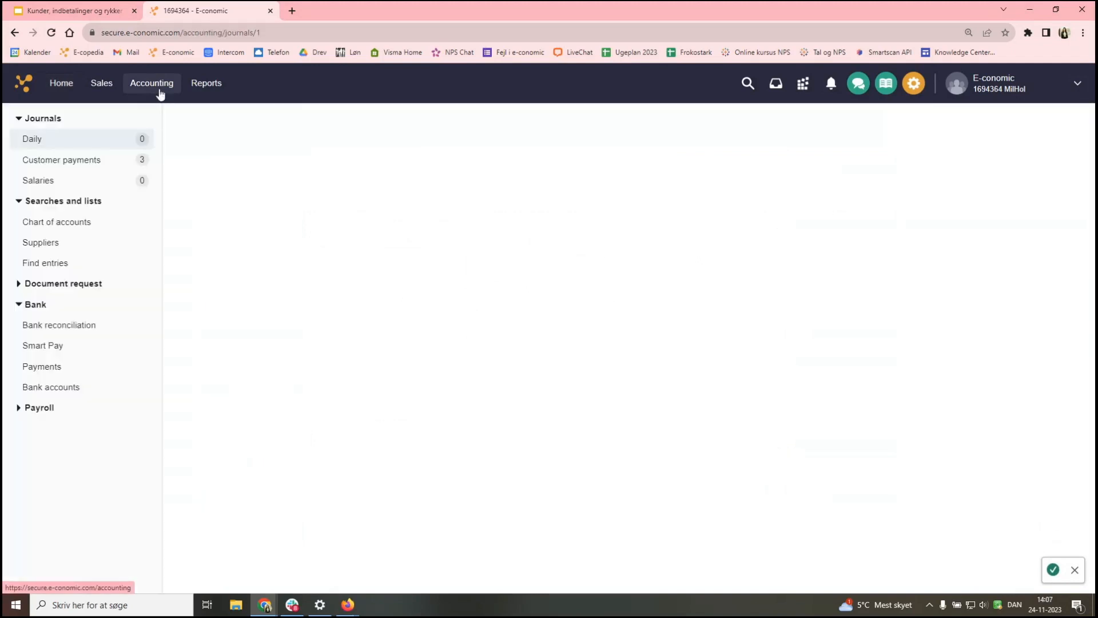
{"action": "left_click", "coordinate": [102, 160]}
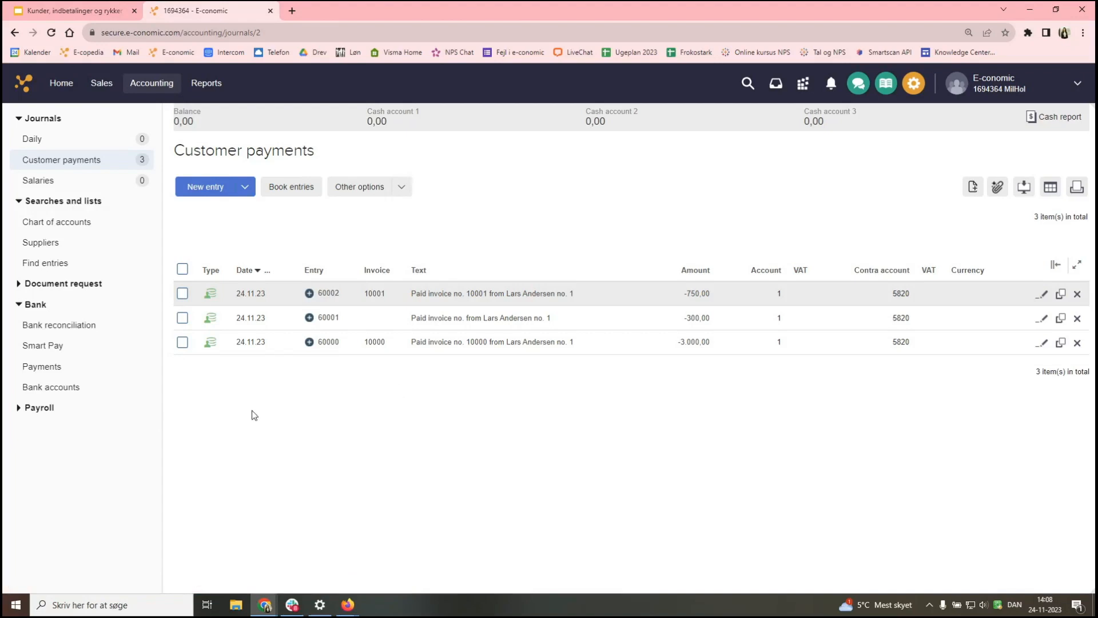
{"action": "left_click", "coordinate": [101, 83]}
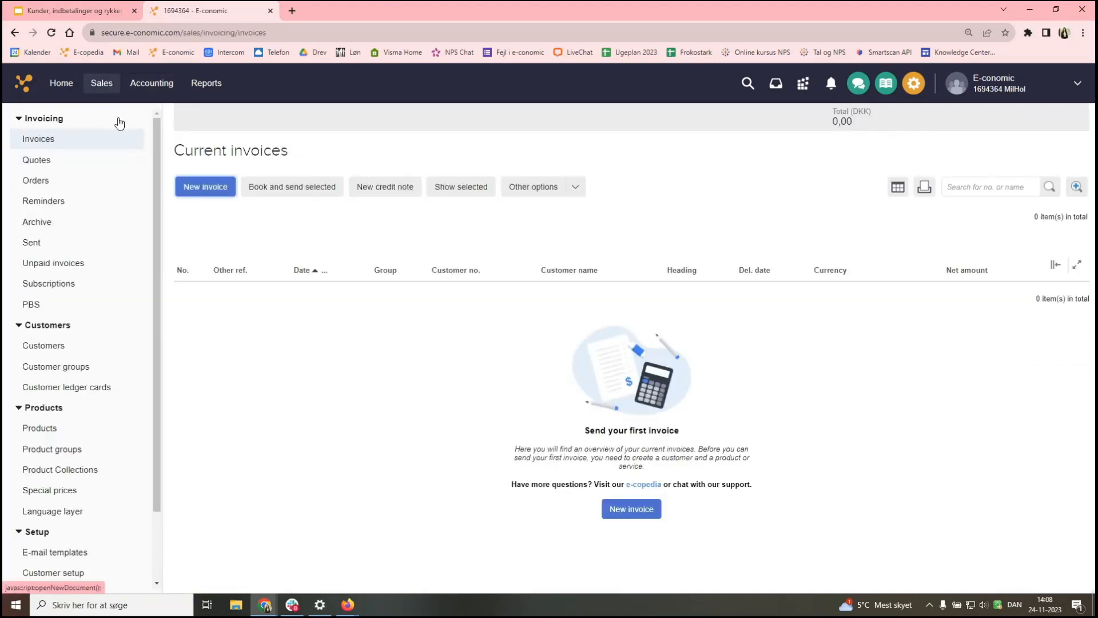
- Open Customer ledger cards for customer 1, 01.01.23–24.11.23, including non-booked entries
{"action": "left_click", "coordinate": [86, 387]}
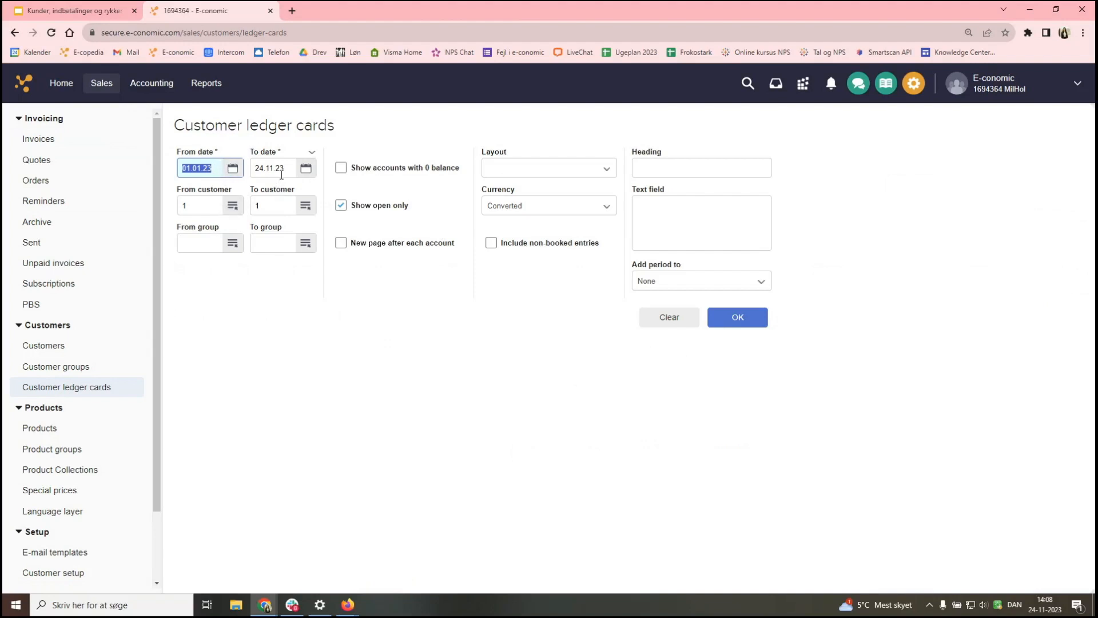
{"action": "left_click", "coordinate": [493, 245]}
- Generate the open-entries ledger card report, which lists no lines, and expand its filters
{"action": "left_click", "coordinate": [734, 321]}
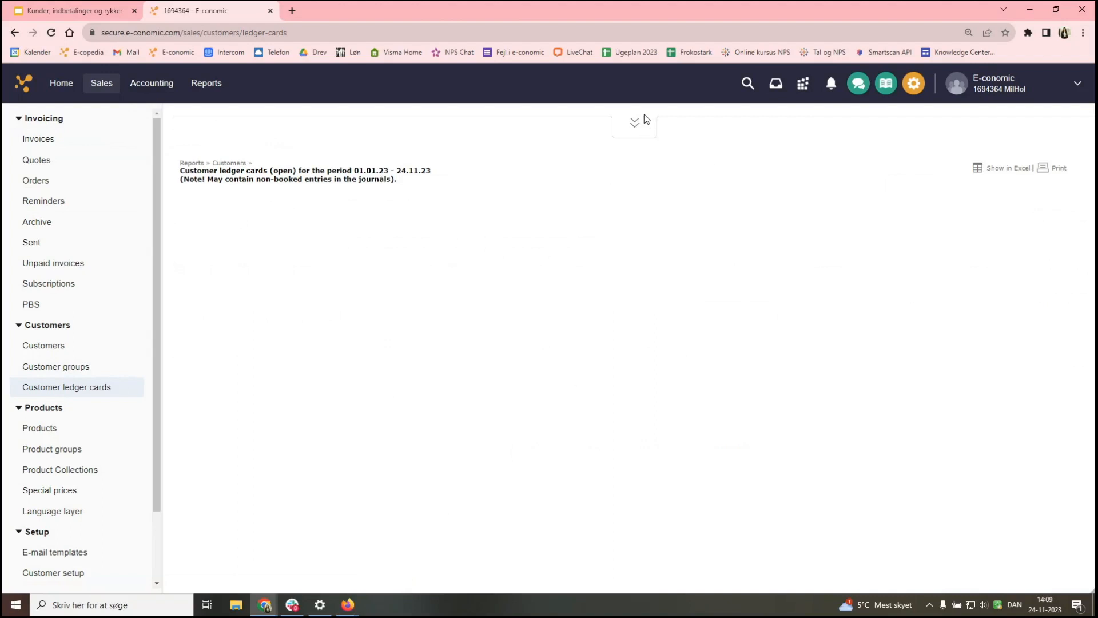
{"action": "left_click", "coordinate": [636, 128]}
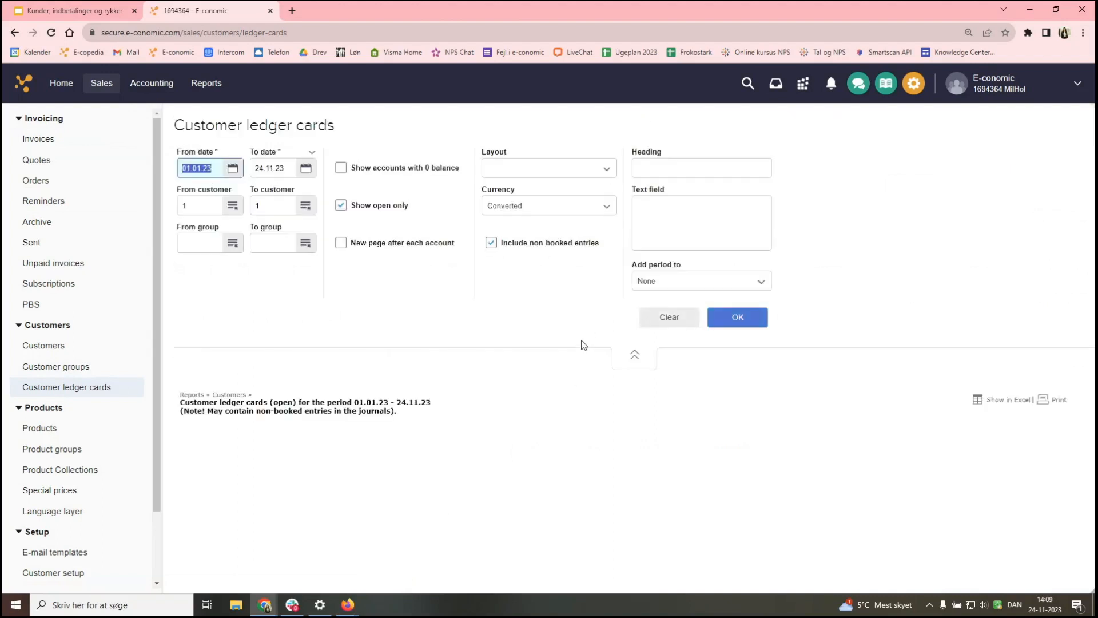
- Rerun the ledger card with all entries and 0-balance accounts; highlight the 0,00 closing balance
{"action": "left_click", "coordinate": [341, 206]}
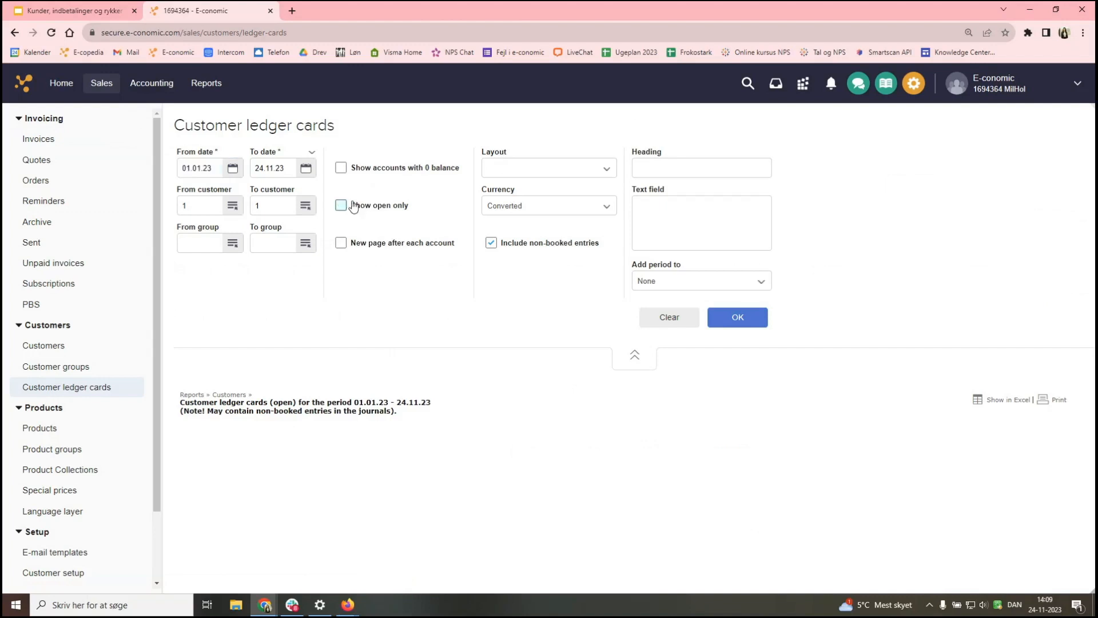
{"action": "left_click", "coordinate": [340, 169]}
{"action": "left_click", "coordinate": [732, 315]}
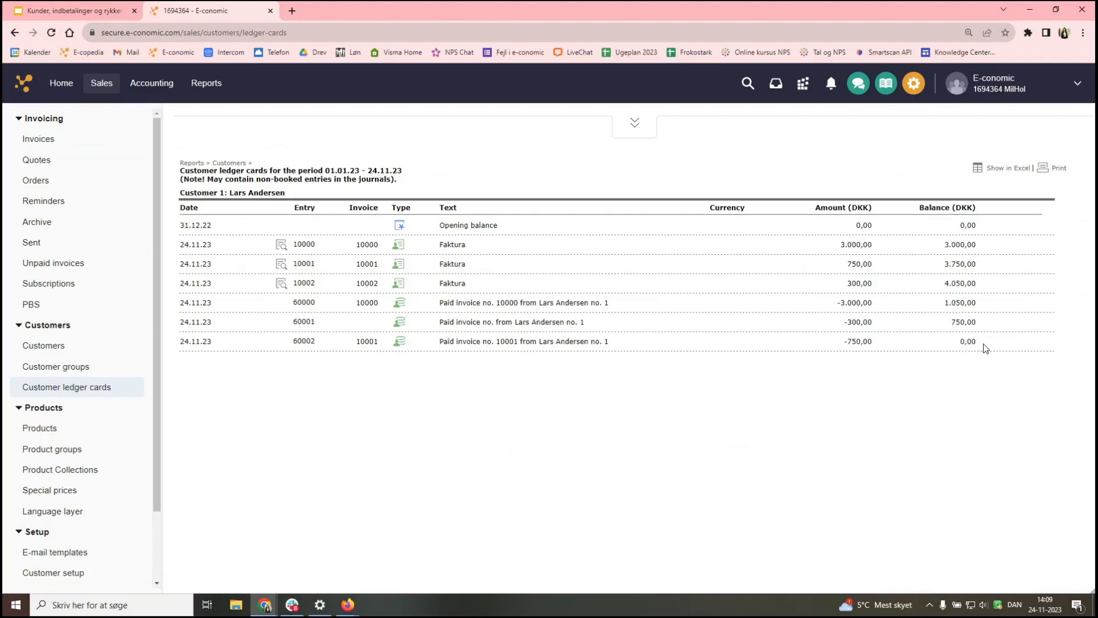
{"action": "left_click_drag", "start_coordinate": [980, 344], "coordinate": [957, 347]}
- Run Aged debtors for customers 1 to 1, including non-booked entries and 0-balance accounts
{"action": "left_click", "coordinate": [206, 83]}
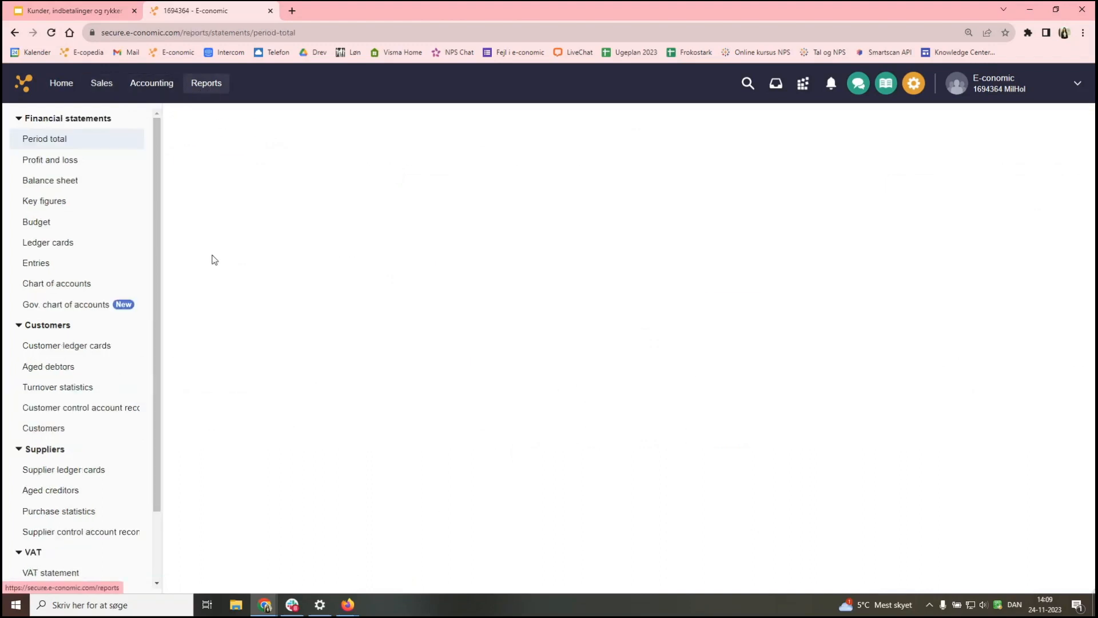
{"action": "left_click", "coordinate": [79, 374]}
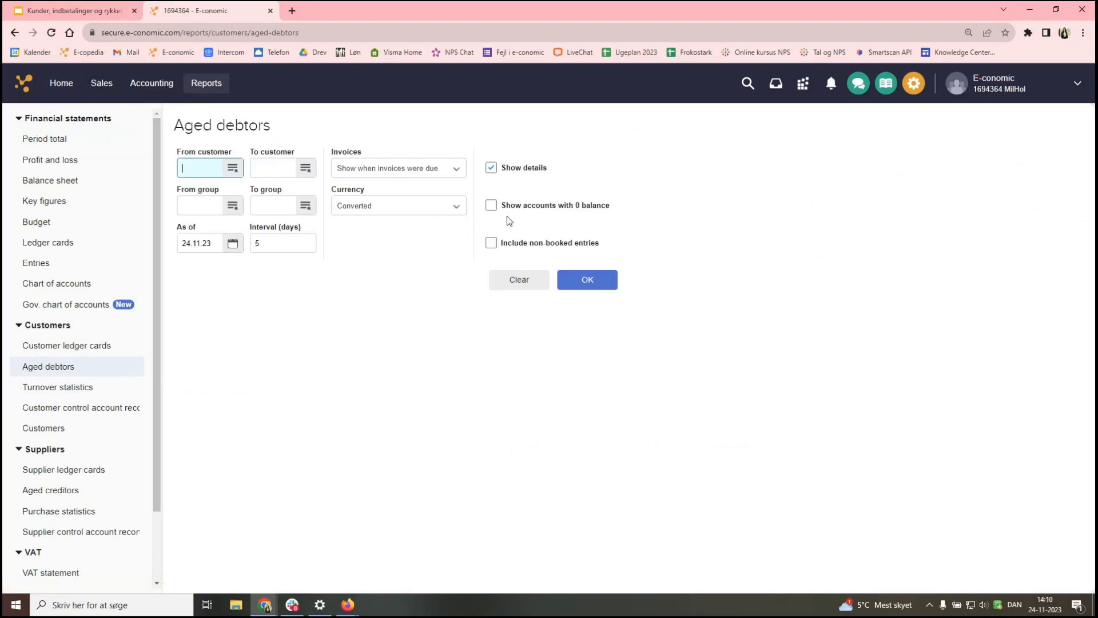
{"action": "left_click", "coordinate": [494, 248]}
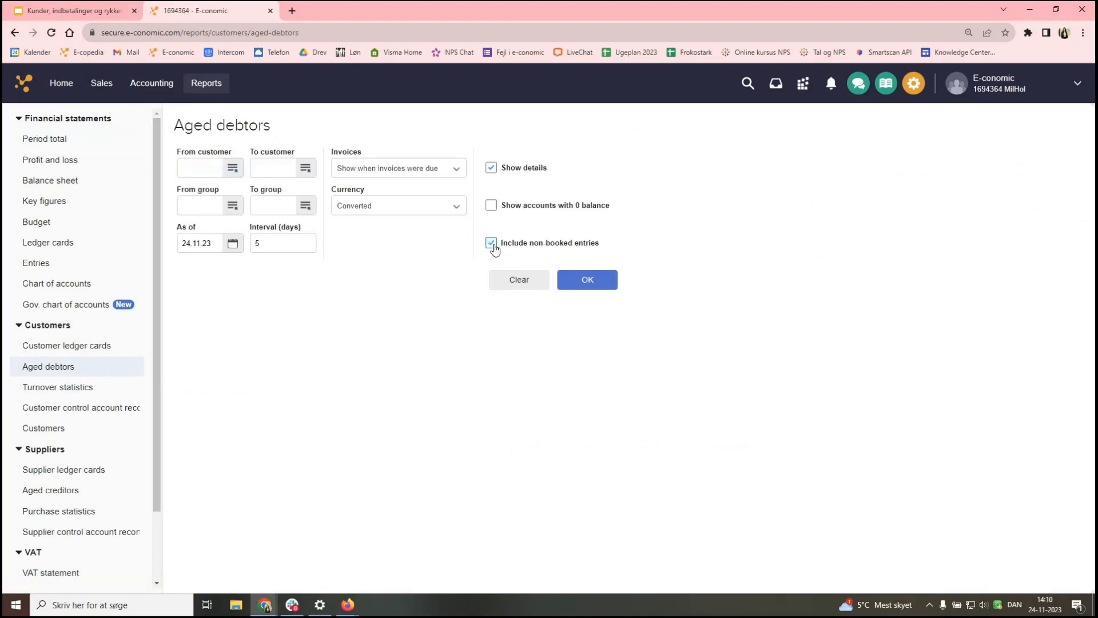
{"action": "left_click", "coordinate": [495, 206]}
{"action": "left_click", "coordinate": [198, 165]}
{"action": "type", "text": "1"}
{"action": "key", "text": "Tab"}
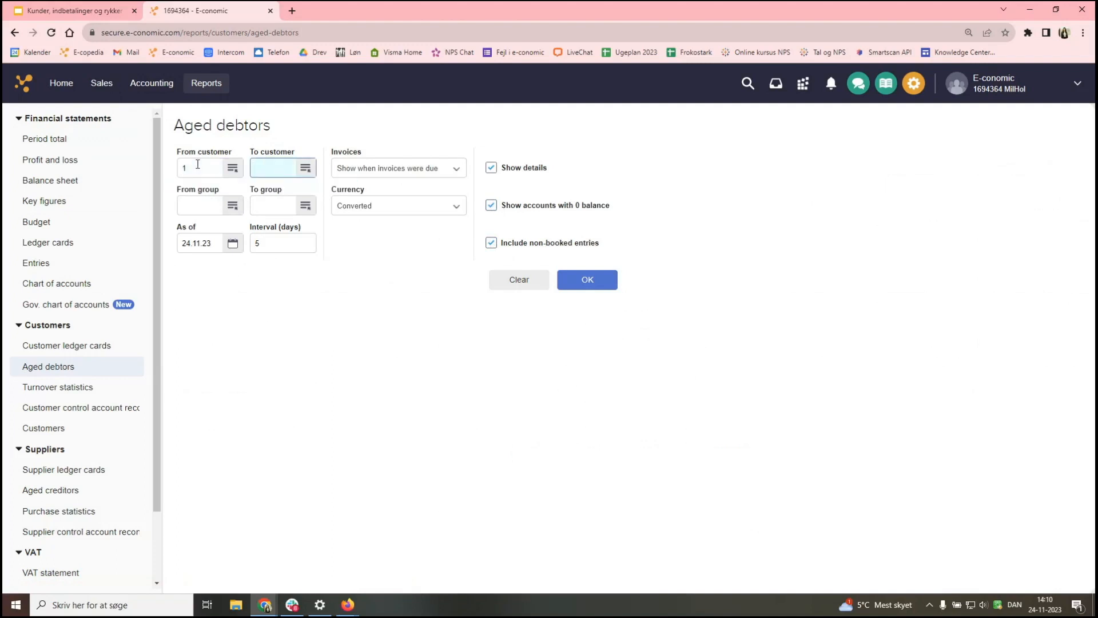
{"action": "type", "text": "1"}
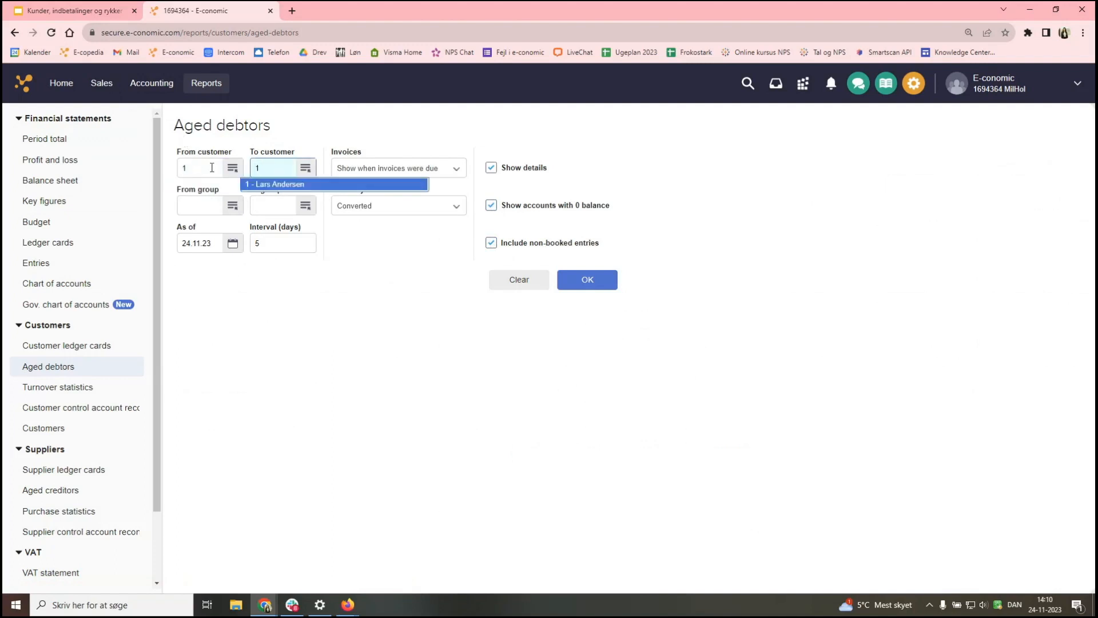
{"action": "key", "text": "Tab"}
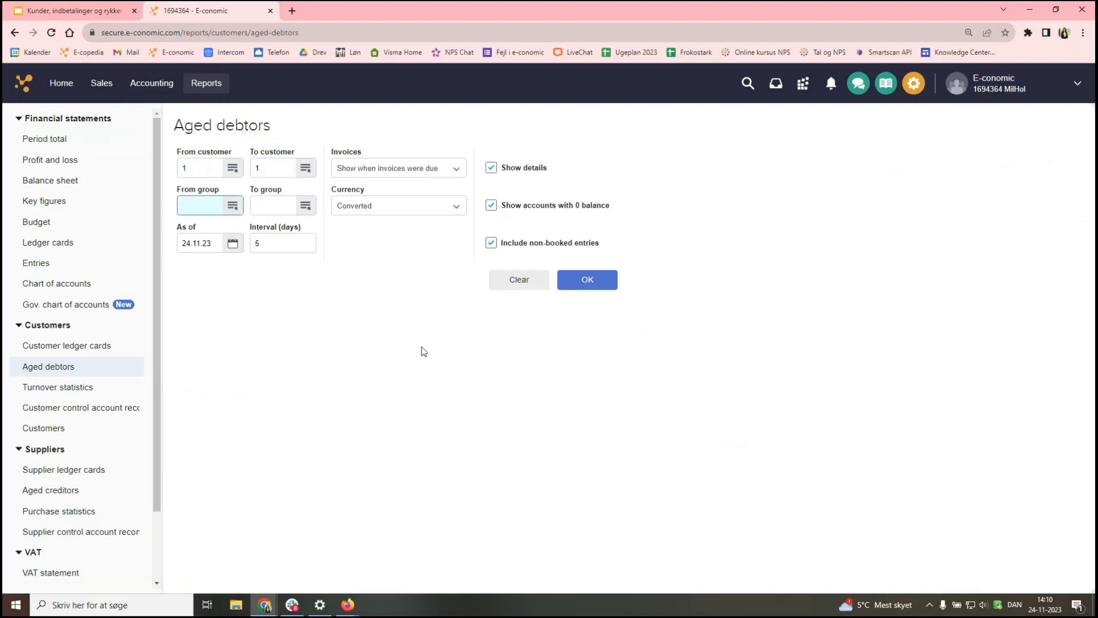
{"action": "left_click", "coordinate": [590, 290]}
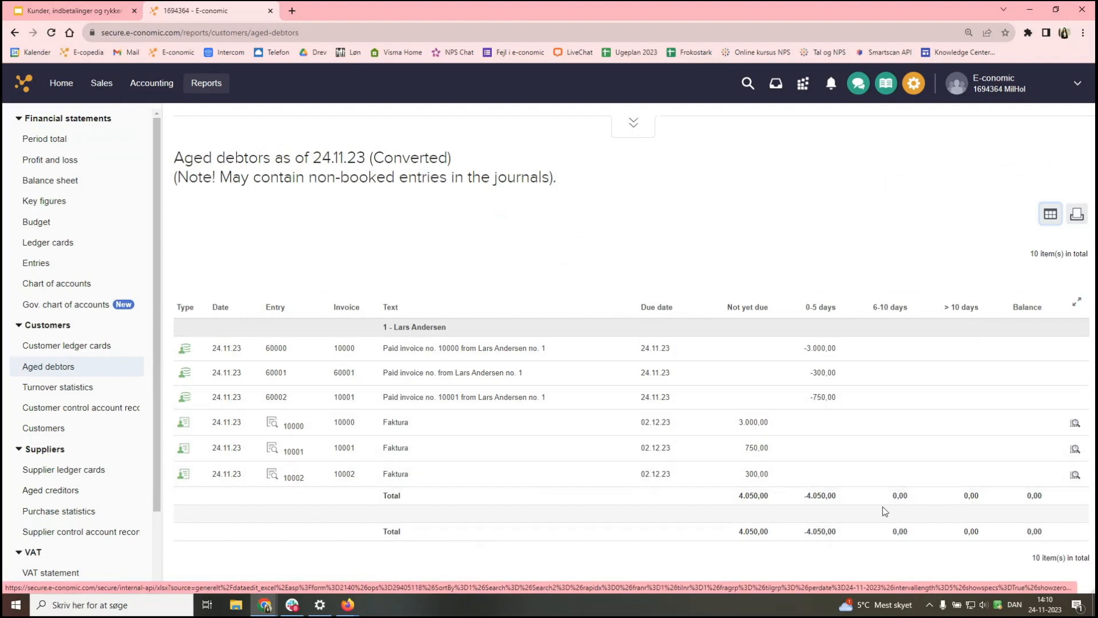
- Highlight the 0,00 grand totals in the Aged debtors report, then go back Home
{"action": "left_click_drag", "start_coordinate": [887, 533], "coordinate": [1027, 533]}
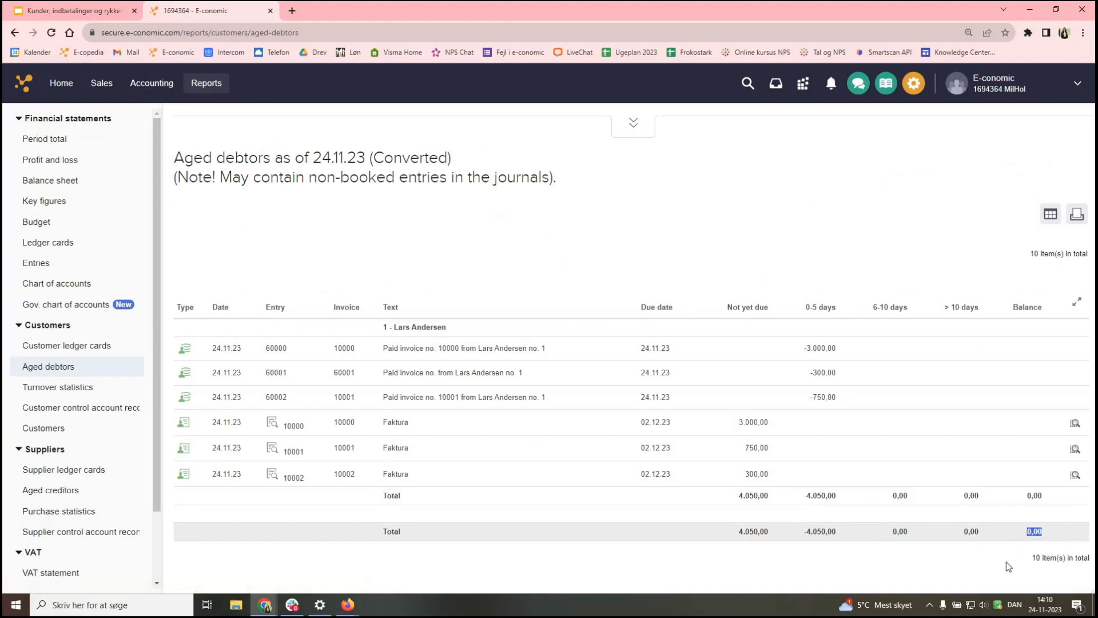
{"action": "left_click", "coordinate": [63, 84]}
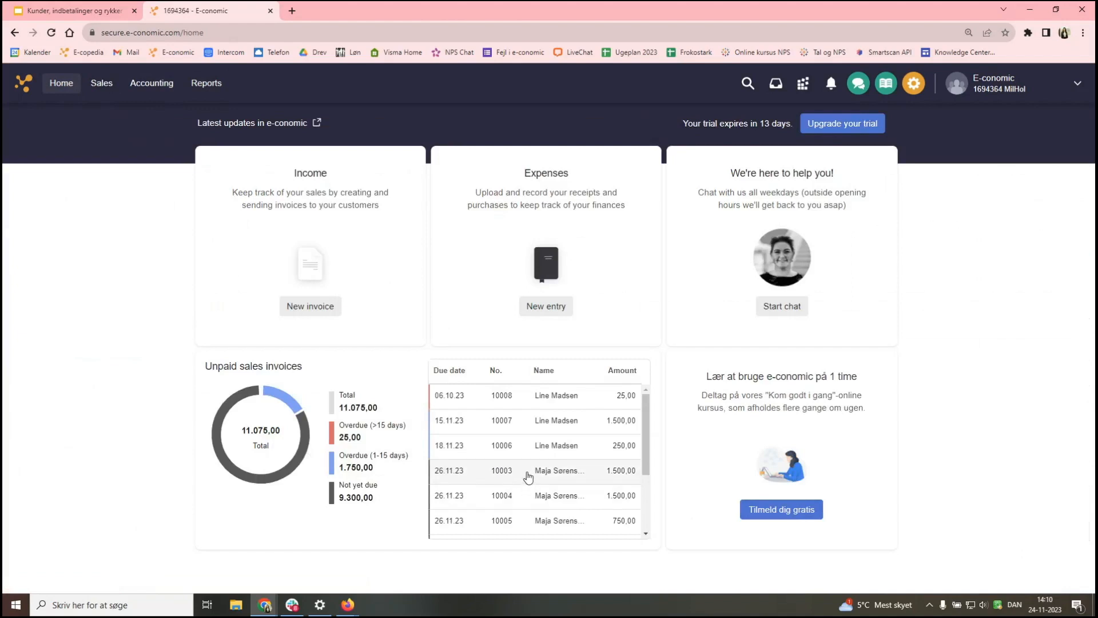
{"action": "scroll", "coordinate": [527, 476], "scroll_direction": "down", "scroll_amount": 2}
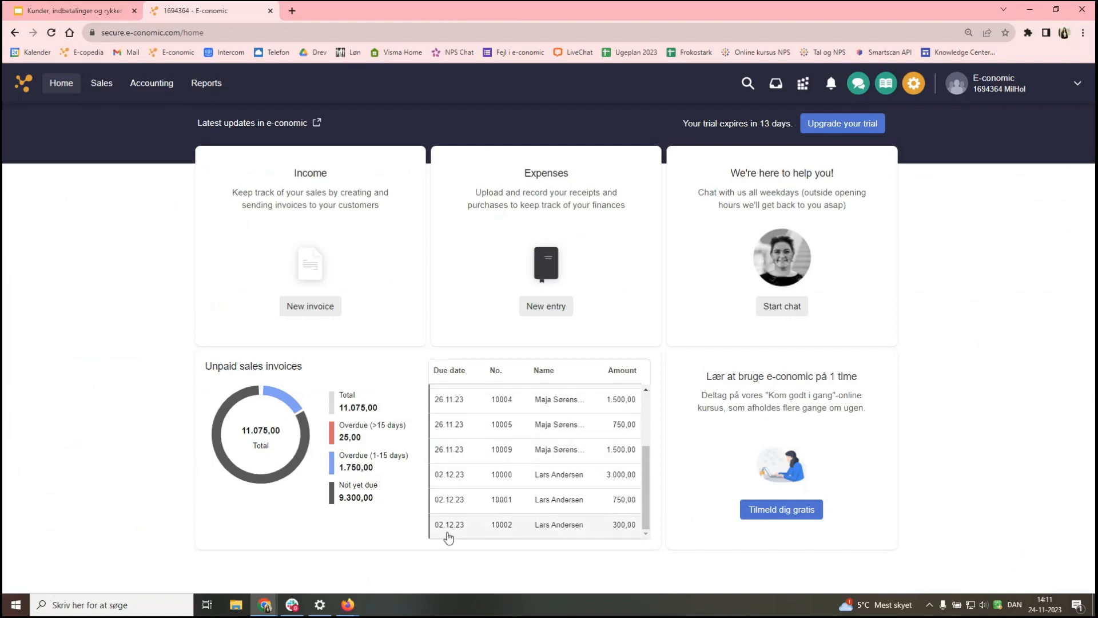
{"action": "left_click", "coordinate": [153, 84]}
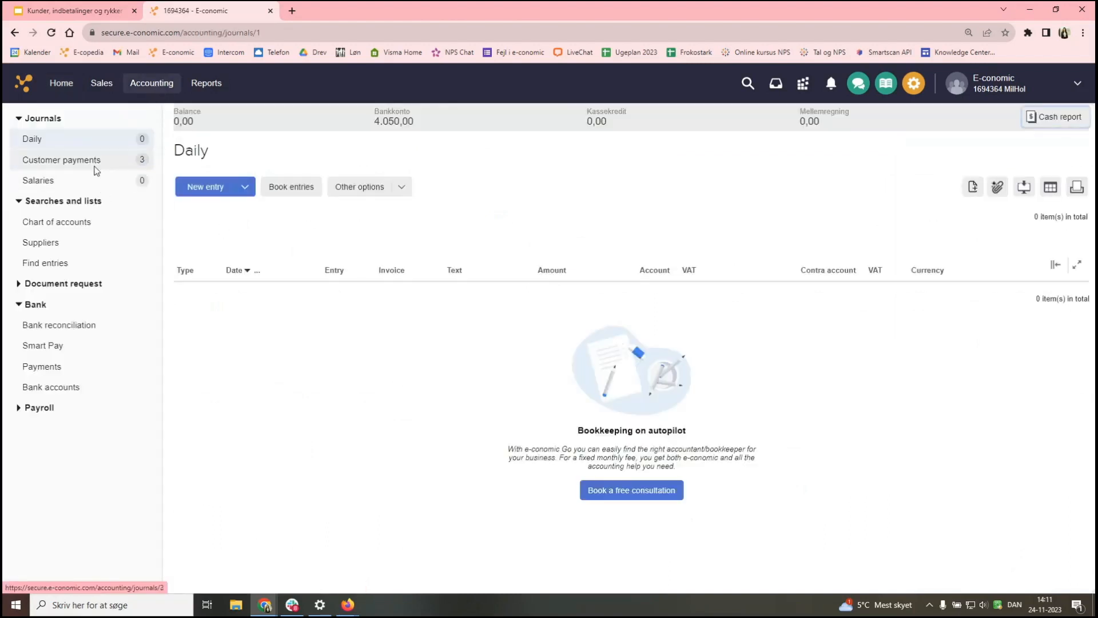
- Select and book the three payment entries in the Customer payments journal, then return Home
{"action": "left_click", "coordinate": [60, 164]}
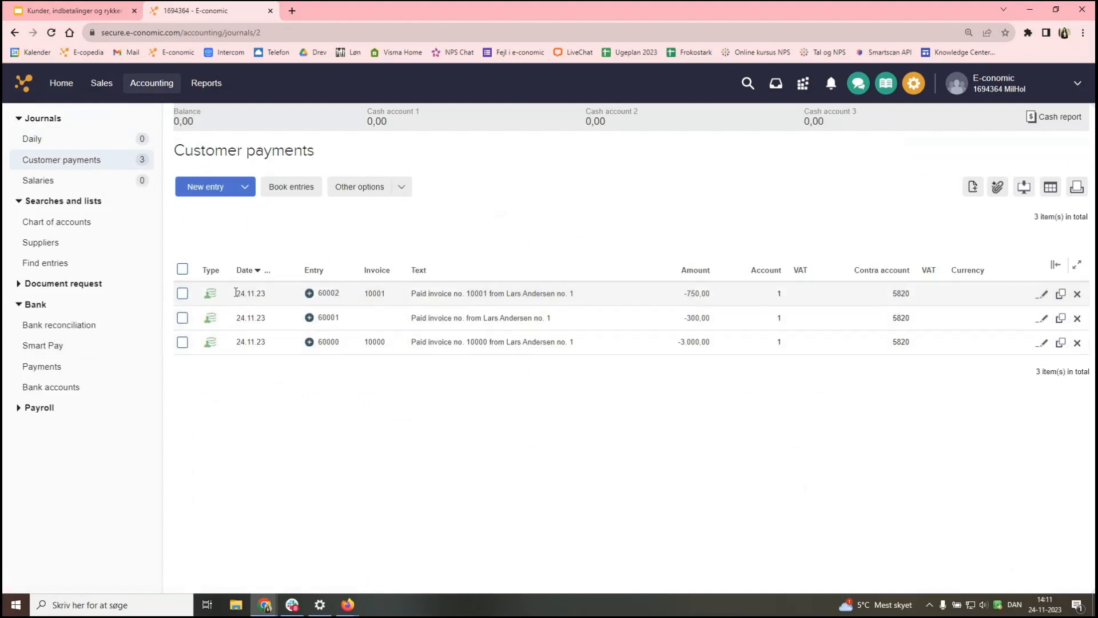
{"action": "left_click", "coordinate": [182, 269]}
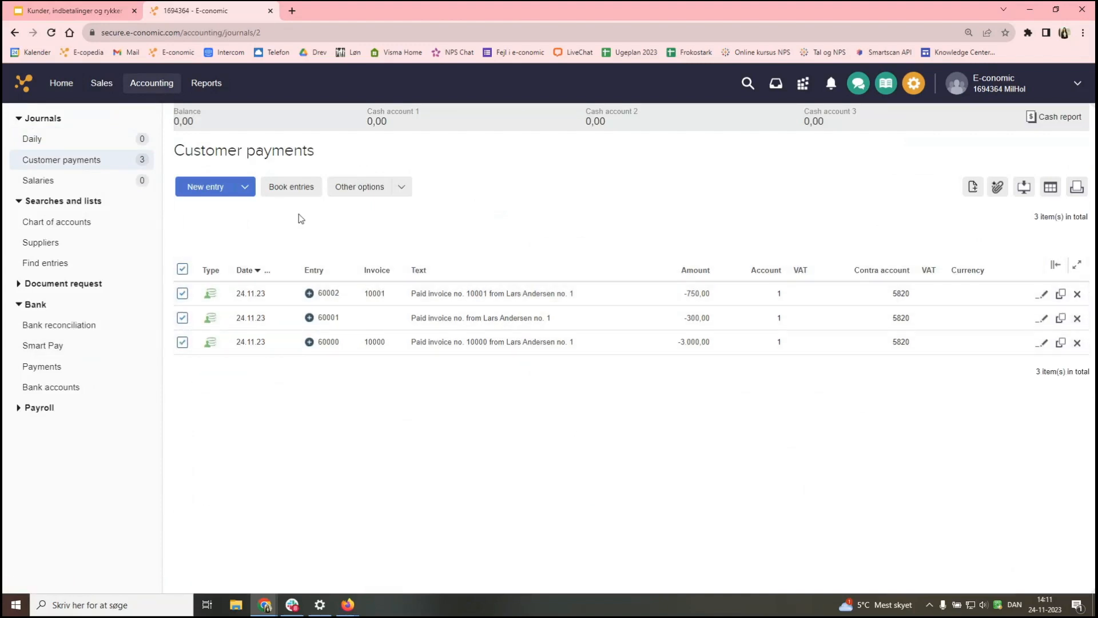
{"action": "left_click", "coordinate": [285, 189]}
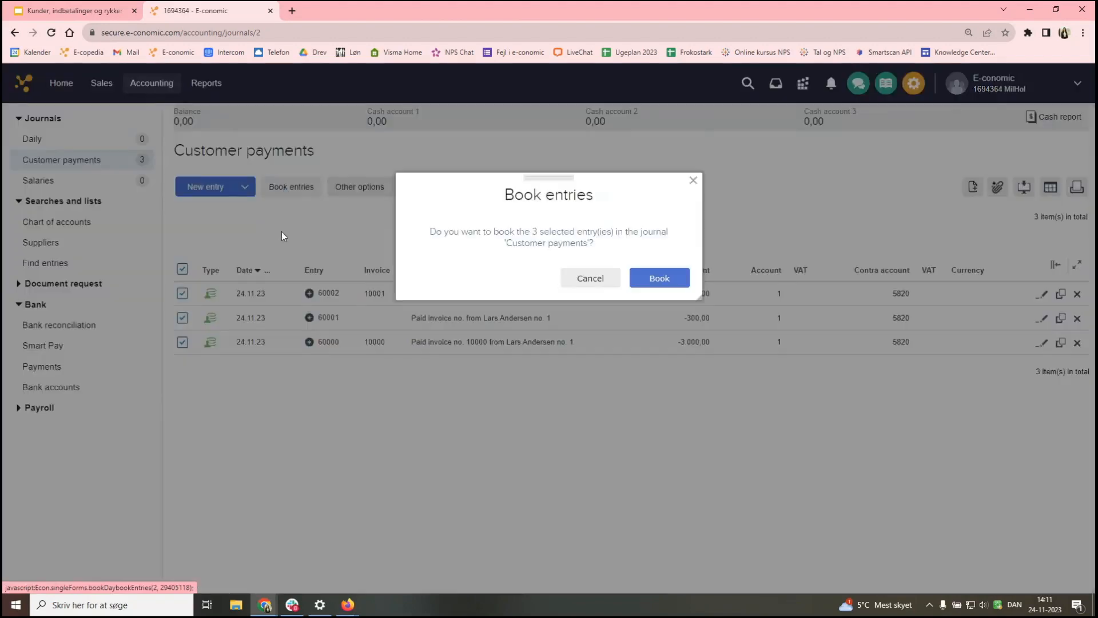
{"action": "left_click", "coordinate": [656, 280]}
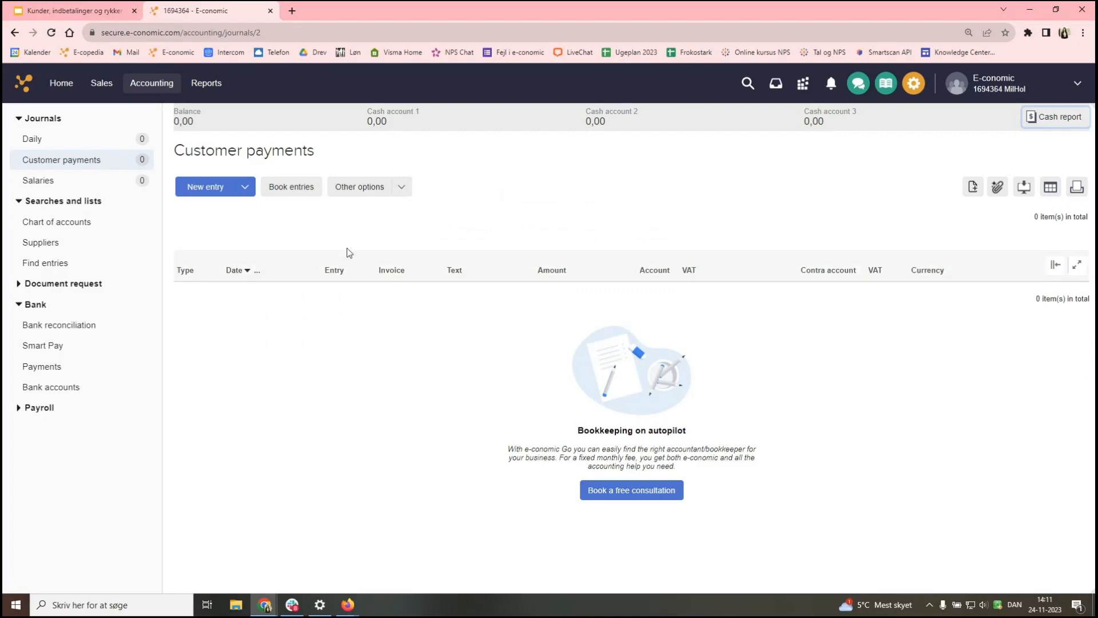
{"action": "left_click", "coordinate": [53, 86]}
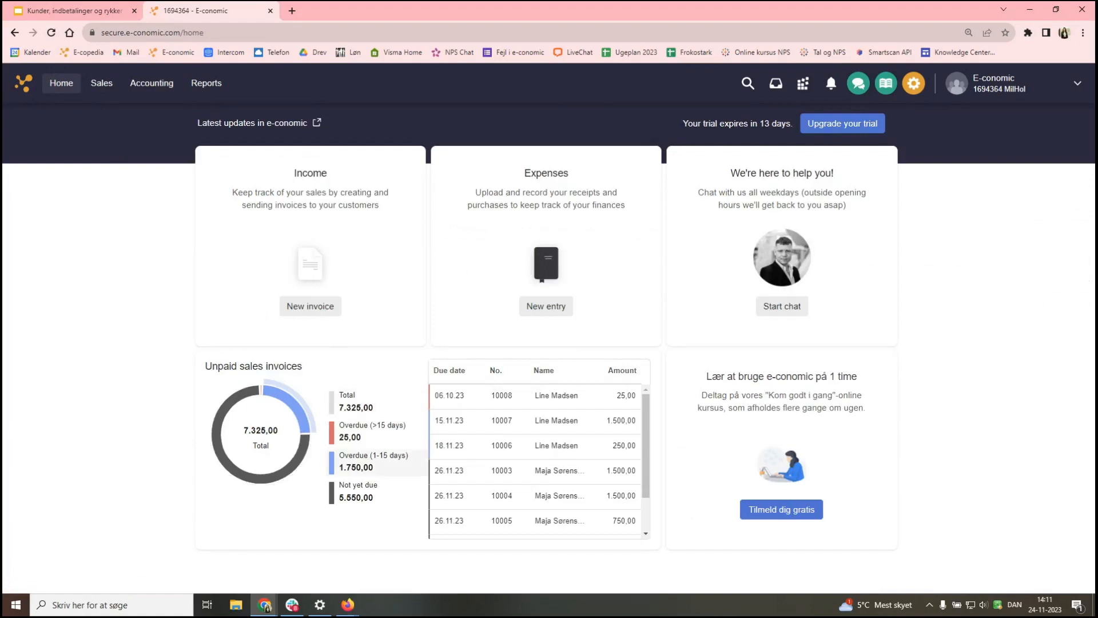
- Check that unpaid sales invoices total 7.325,00, with only invoice 10002 remaining for customer 1
{"action": "scroll", "coordinate": [538, 478], "scroll_direction": "down", "scroll_amount": 2}
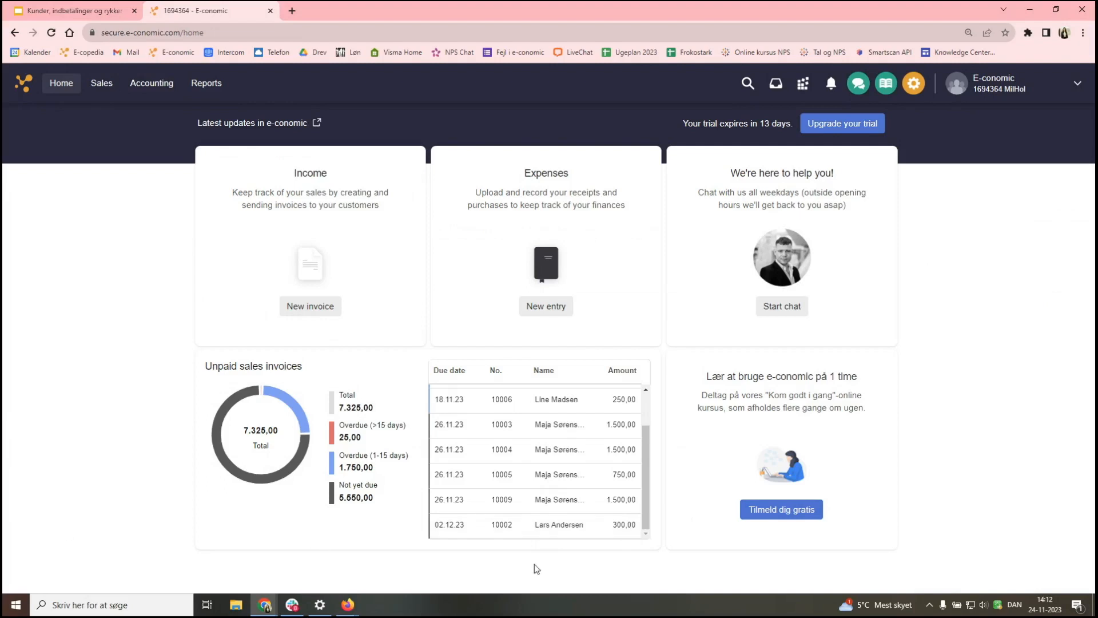
{"action": "left_click", "coordinate": [102, 92]}
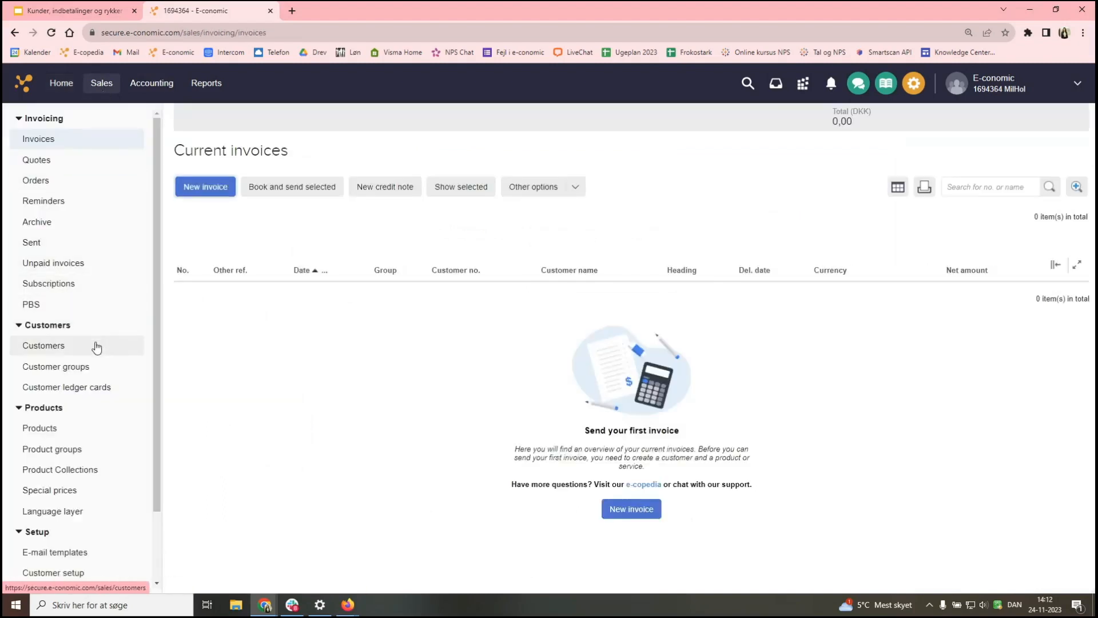
- Open the Customers list and check customer 1's 0,00 balance with nothing overdue
{"action": "left_click", "coordinate": [95, 346]}
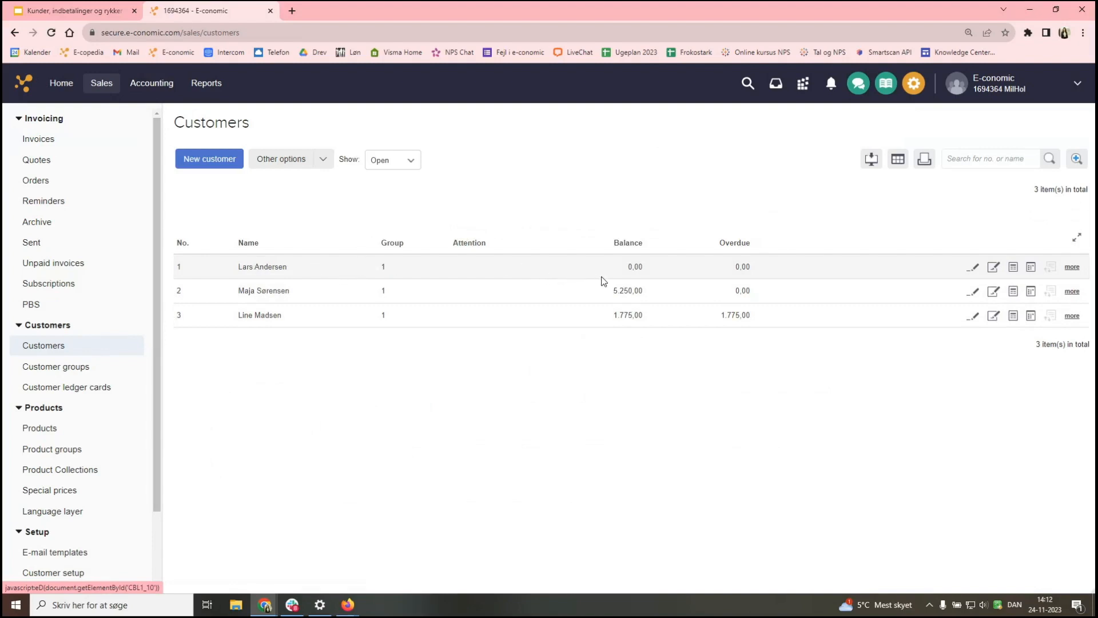
{"action": "left_click_drag", "start_coordinate": [620, 272], "coordinate": [644, 268]}
{"action": "left_click", "coordinate": [730, 278]}
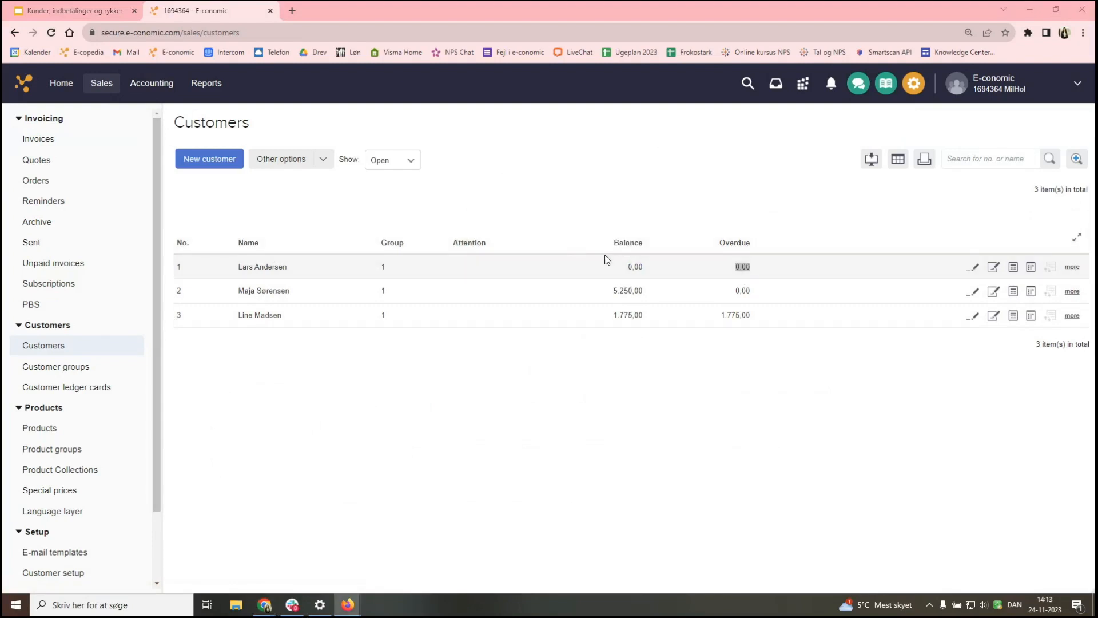
- Match invoice 10002 against its 300,00 payment, then view customer 1's six-entry ledger card
{"action": "left_click", "coordinate": [1031, 268]}
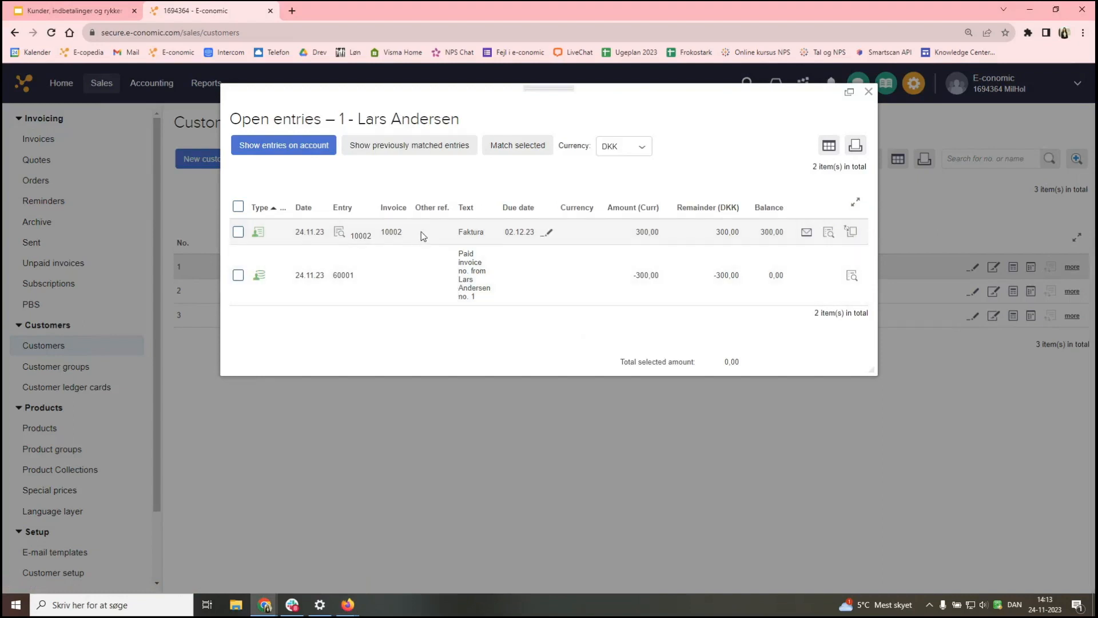
{"action": "left_click", "coordinate": [238, 206]}
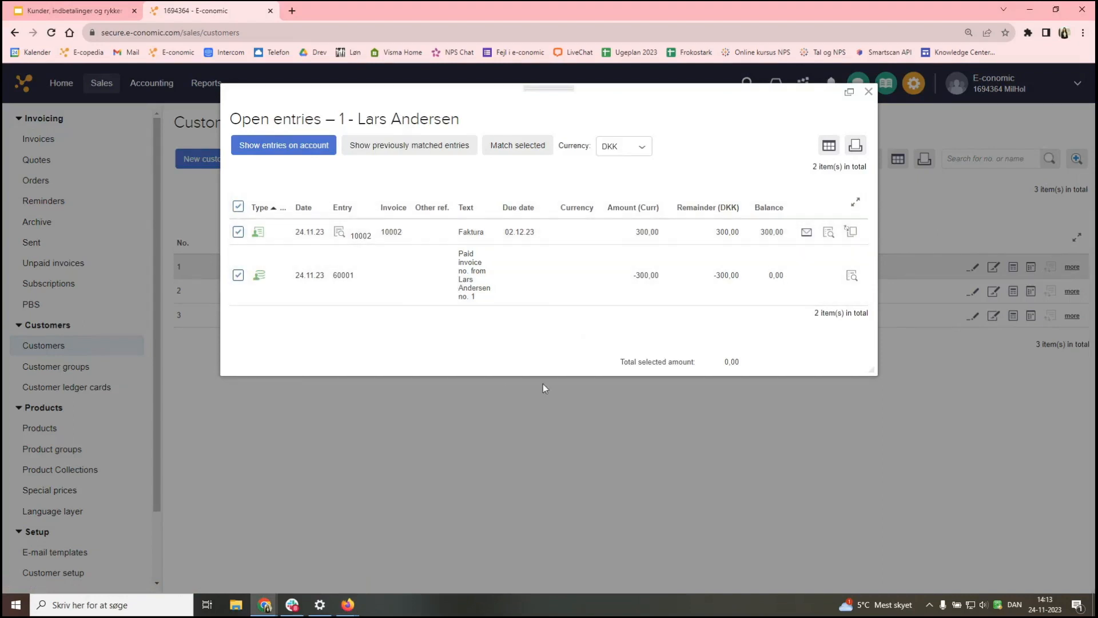
{"action": "left_click_drag", "start_coordinate": [654, 372], "coordinate": [739, 361]}
{"action": "double_click", "coordinate": [737, 362]}
{"action": "left_click", "coordinate": [530, 150]}
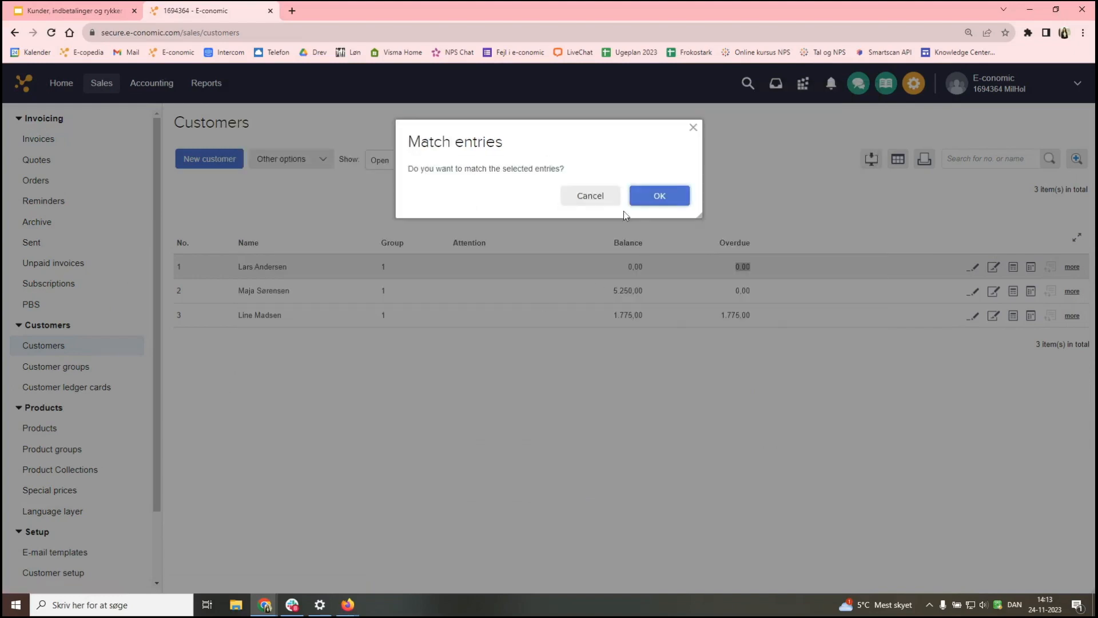
{"action": "left_click", "coordinate": [658, 197]}
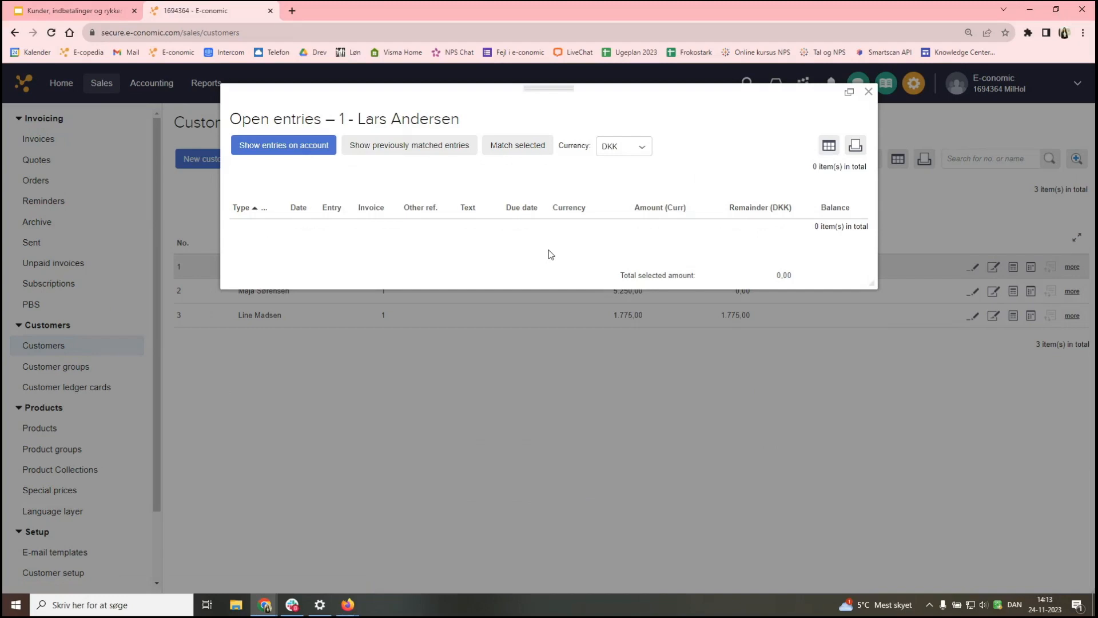
{"action": "left_click", "coordinate": [309, 147]}
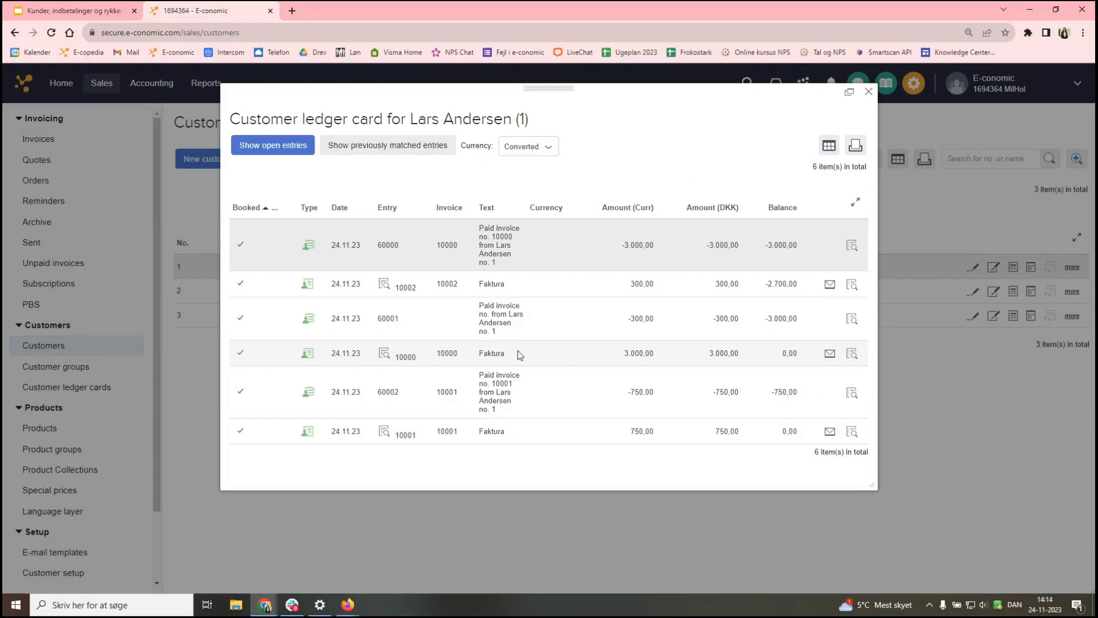
- List customer 1's previously matched entries and check the pairings of invoice 10002 and payment 60000
{"action": "left_click", "coordinate": [398, 158]}
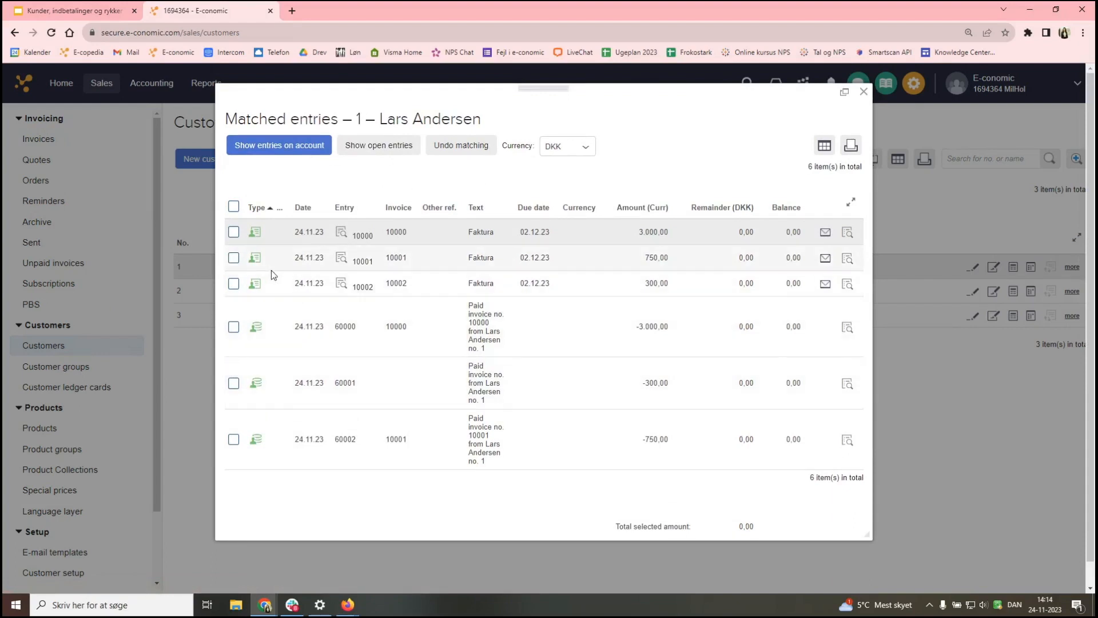
{"action": "left_click", "coordinate": [234, 284]}
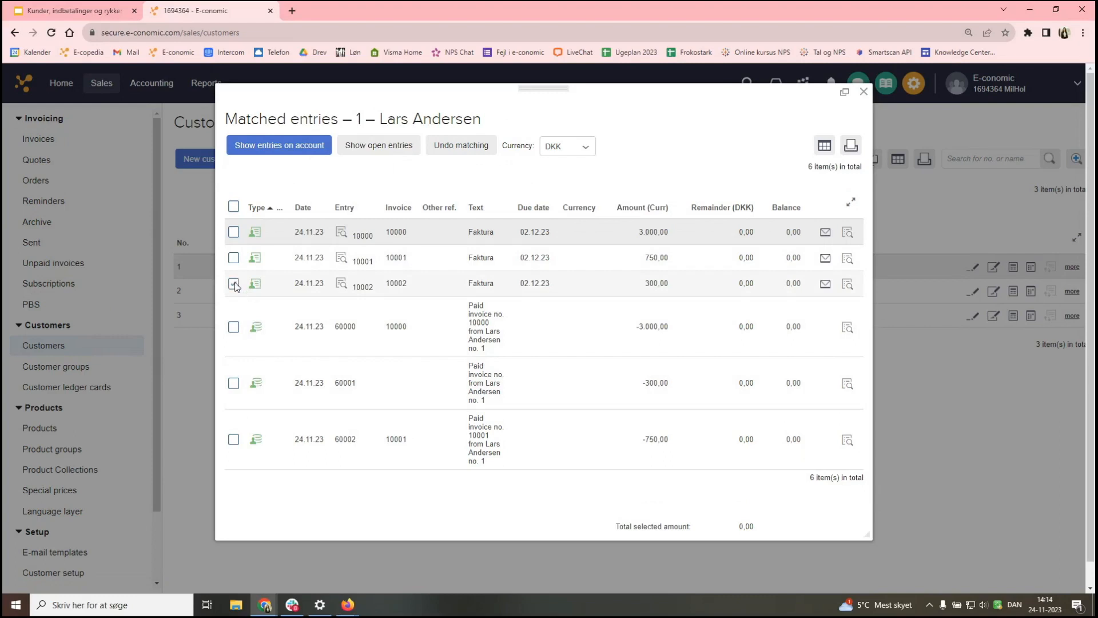
{"action": "left_click", "coordinate": [234, 327]}
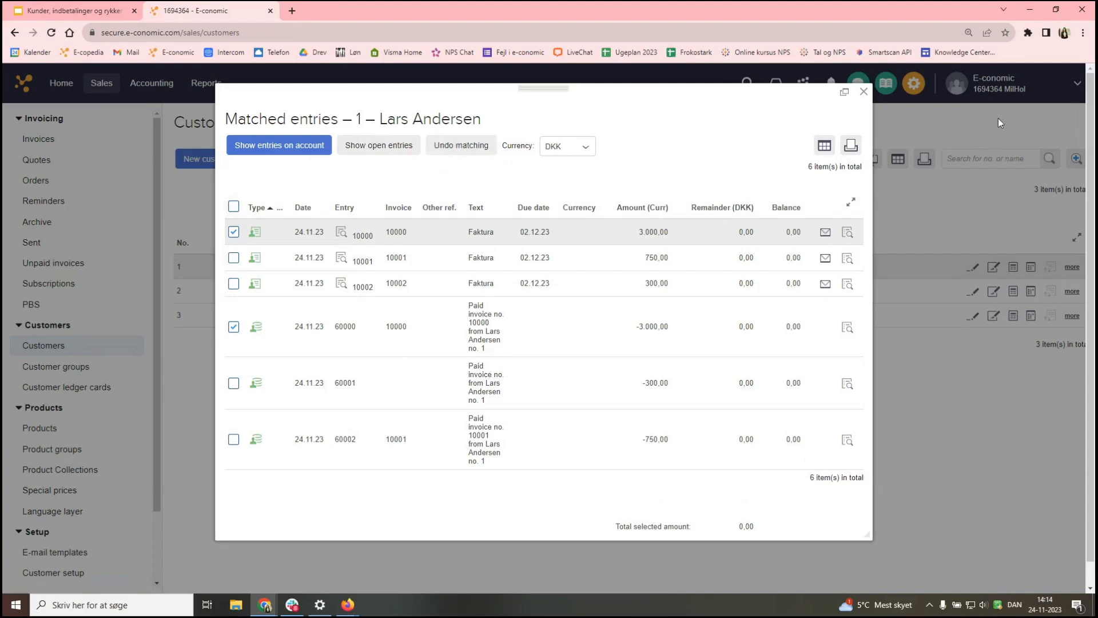
- Close Matched entries and review the Home dashboard's 7.025,00 unpaid total, 5.250,00 not yet due
{"action": "left_click", "coordinate": [862, 93]}
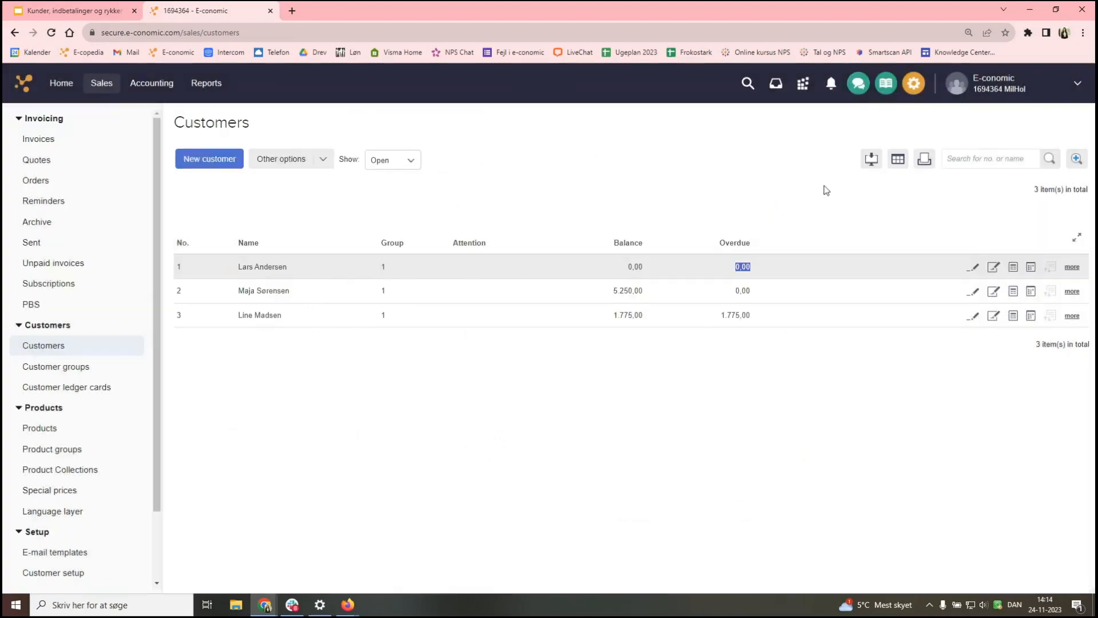
{"action": "left_click", "coordinate": [61, 83]}
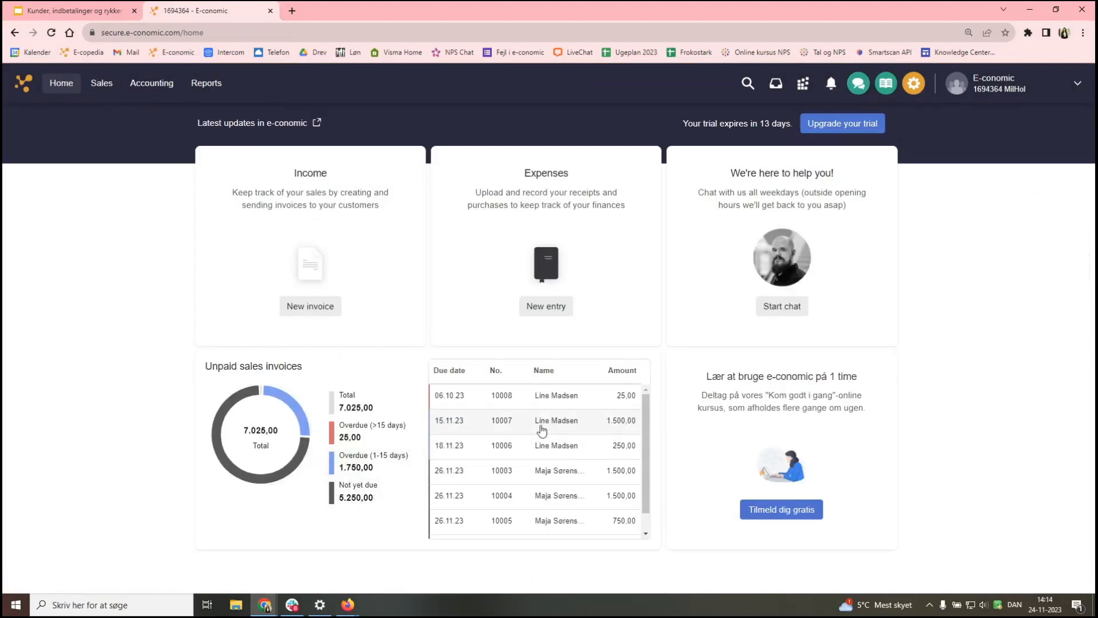
{"action": "scroll", "coordinate": [538, 437], "scroll_direction": "down", "scroll_amount": 1}
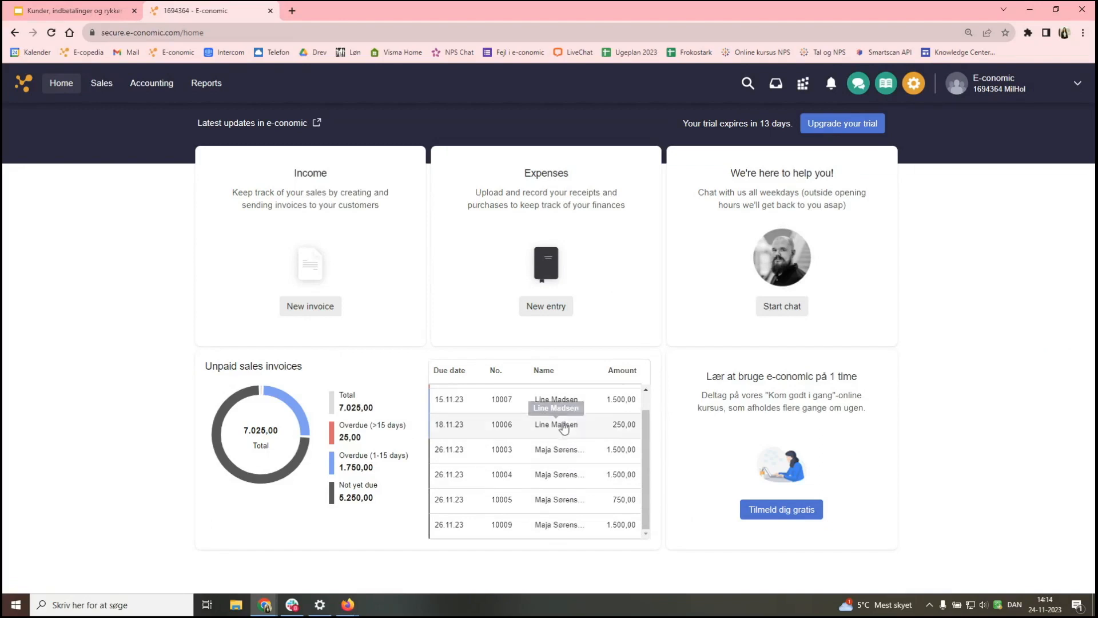
{"action": "scroll", "coordinate": [564, 429], "scroll_direction": "up", "scroll_amount": 1}
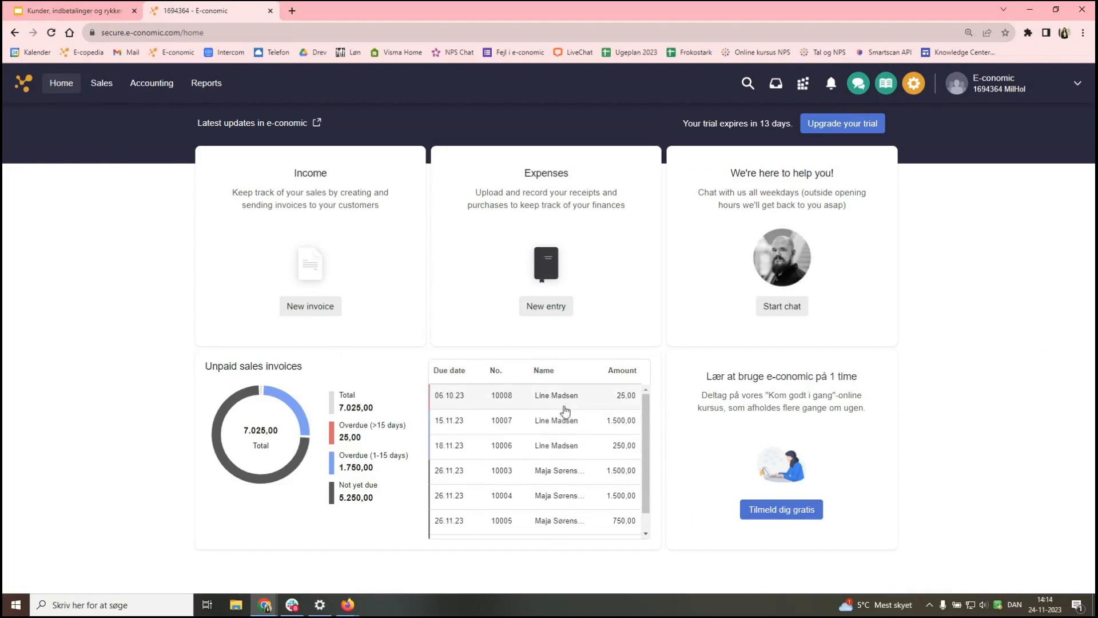
{"action": "scroll", "coordinate": [565, 410], "scroll_direction": "down", "scroll_amount": 1}
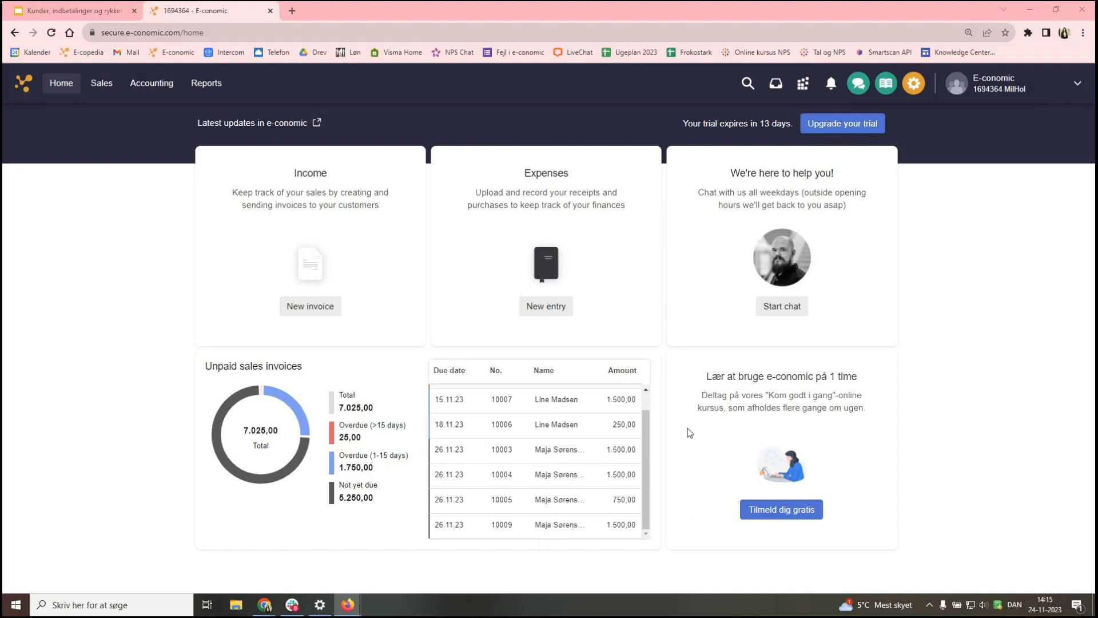
- Open the Reminders setup under Sales and expand the Type list, currently Reminder 2
{"action": "left_click", "coordinate": [112, 86]}
{"action": "left_click", "coordinate": [49, 203]}
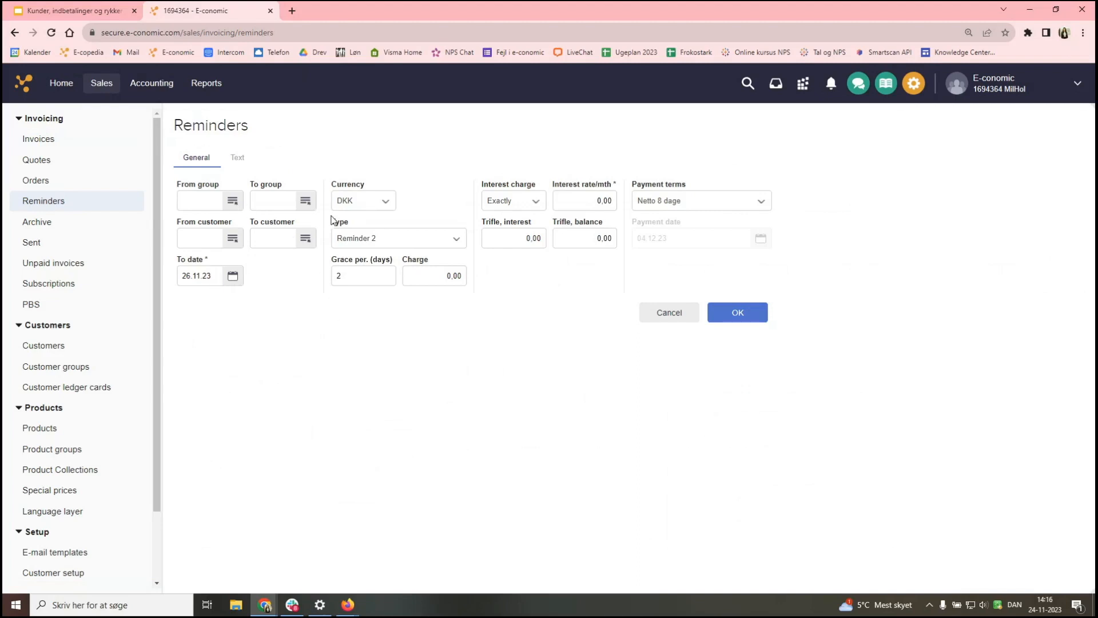
{"action": "left_click", "coordinate": [357, 239]}
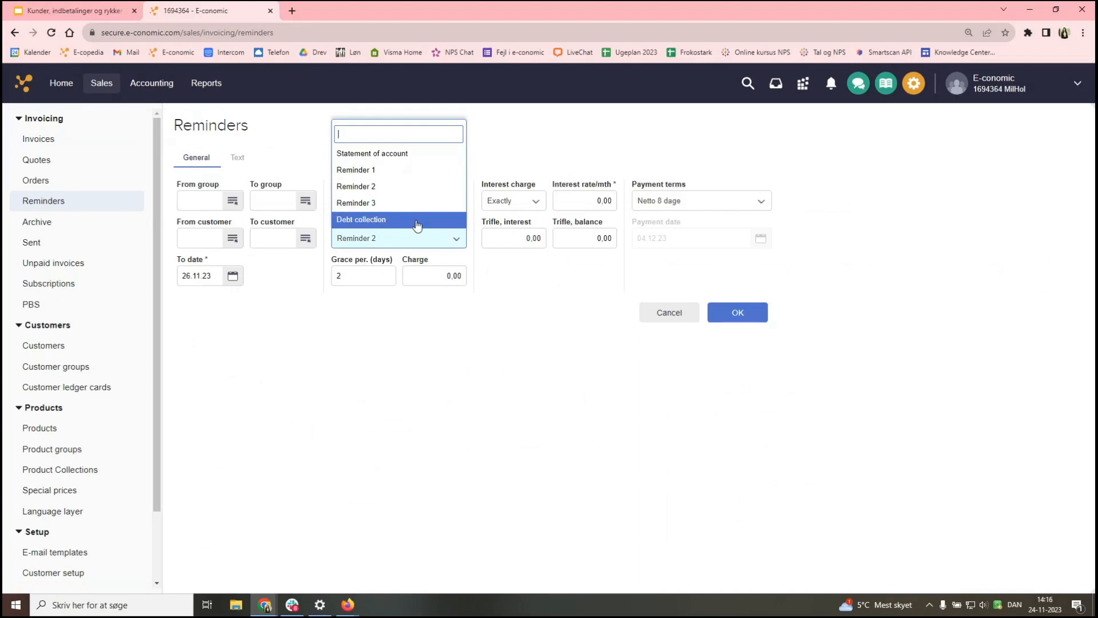
- Change the reminder run type to Statement of account, then reopen the type list
{"action": "left_click", "coordinate": [406, 160]}
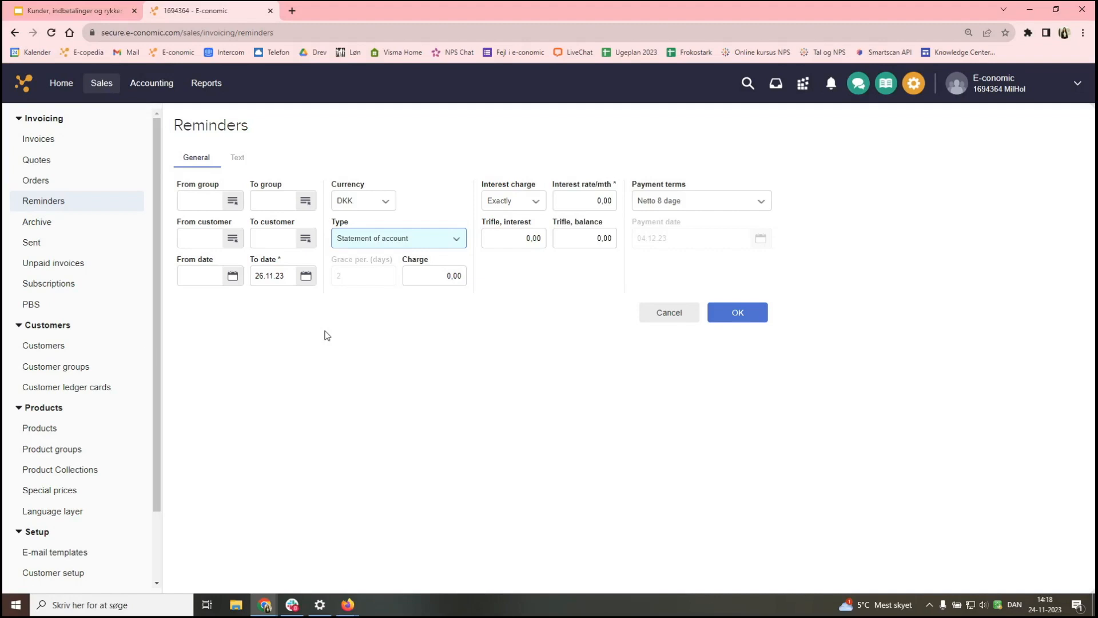
{"action": "left_click", "coordinate": [356, 239]}
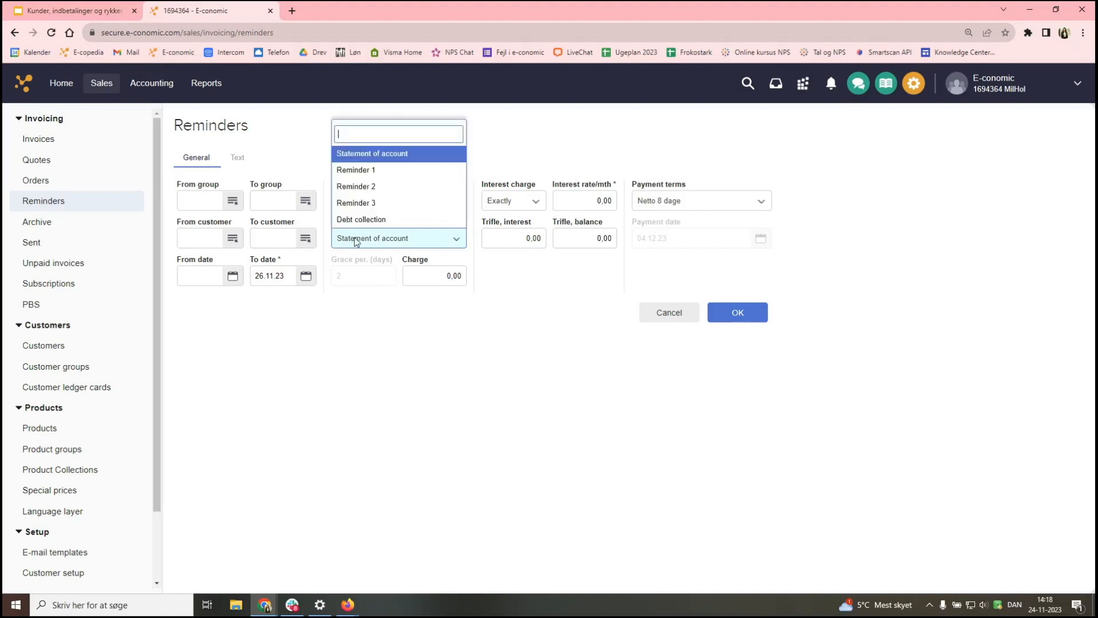
- Choose Reminder 1 as the run type, giving To date 28.11.23 and Til omgående betaling terms
{"action": "left_click", "coordinate": [399, 171]}
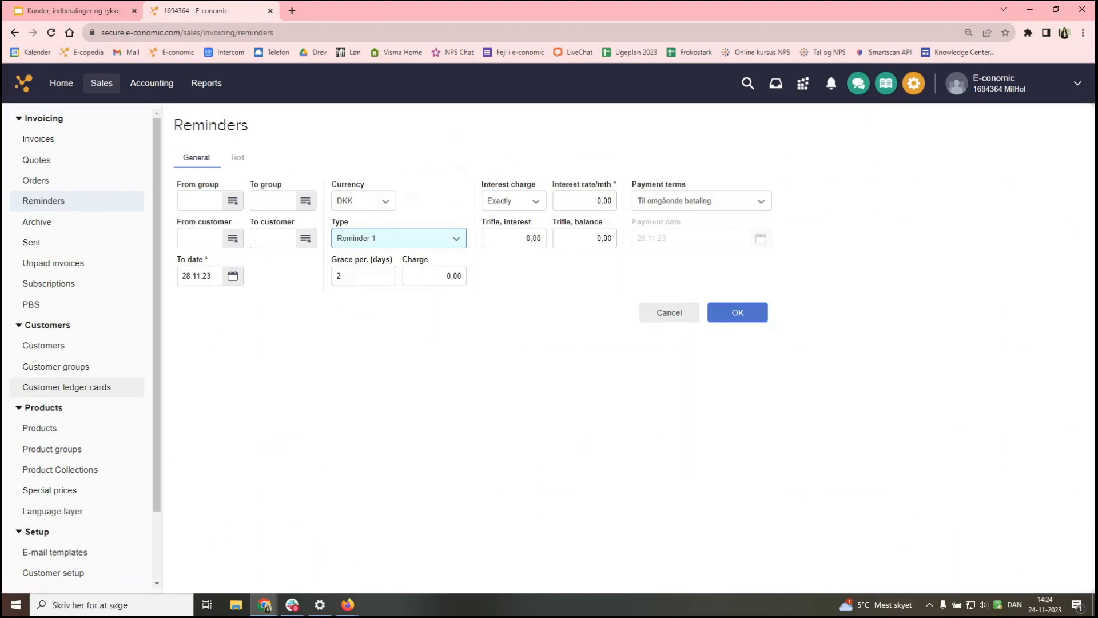
- Keep a 2-day grace period and Til omgående betaling terms, then view the reminder text settings
{"action": "left_click", "coordinate": [351, 277]}
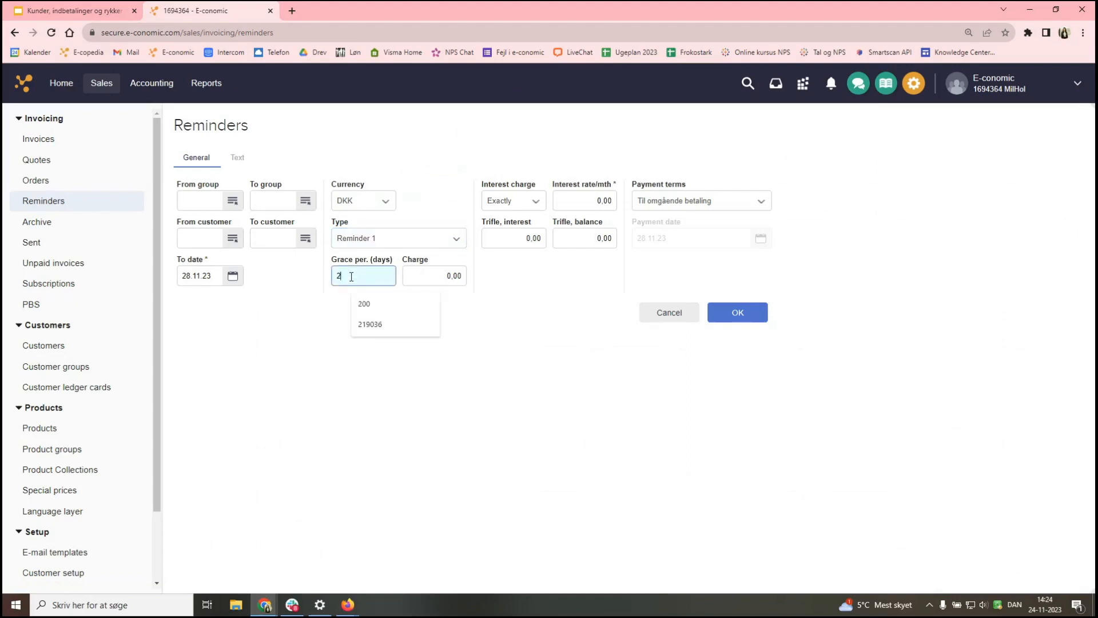
{"action": "left_click", "coordinate": [316, 326]}
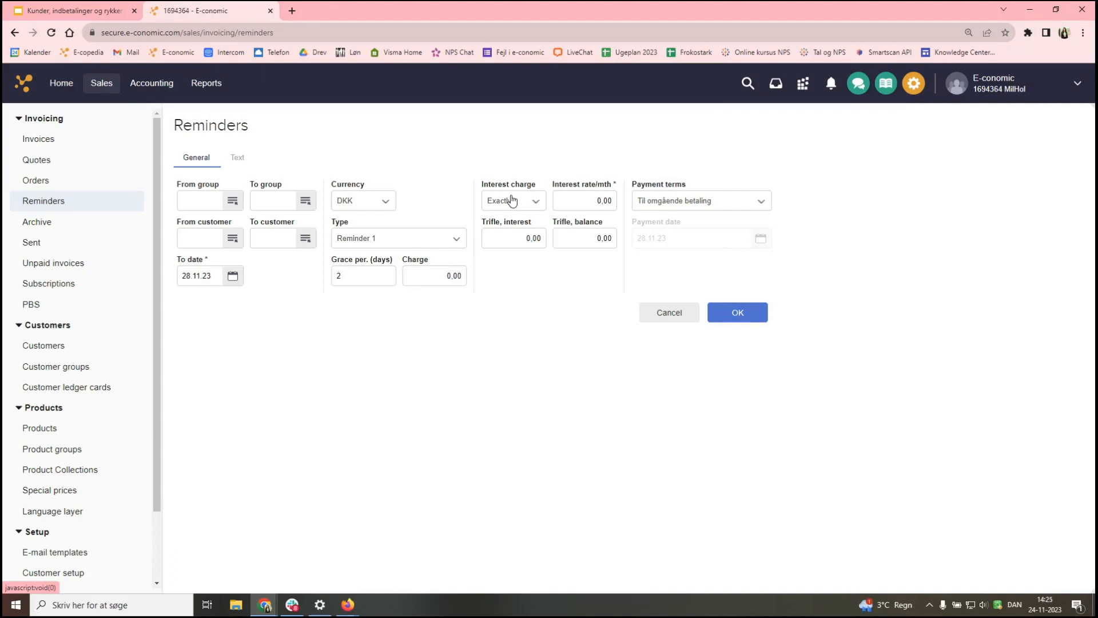
{"action": "left_click", "coordinate": [667, 205]}
{"action": "left_click", "coordinate": [704, 307]}
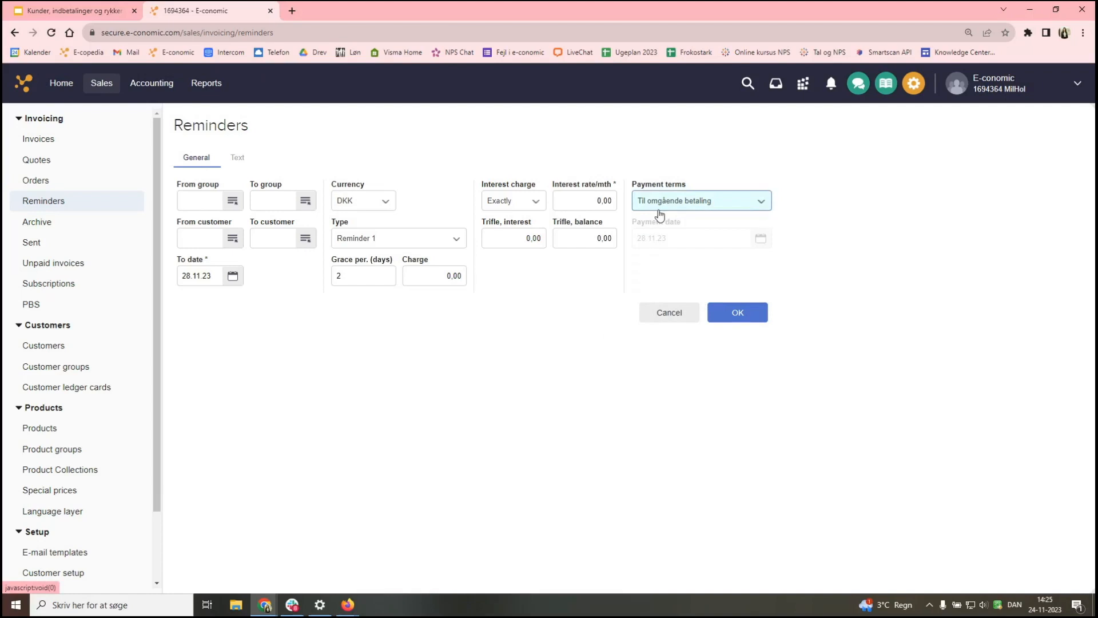
{"action": "left_click", "coordinate": [239, 159]}
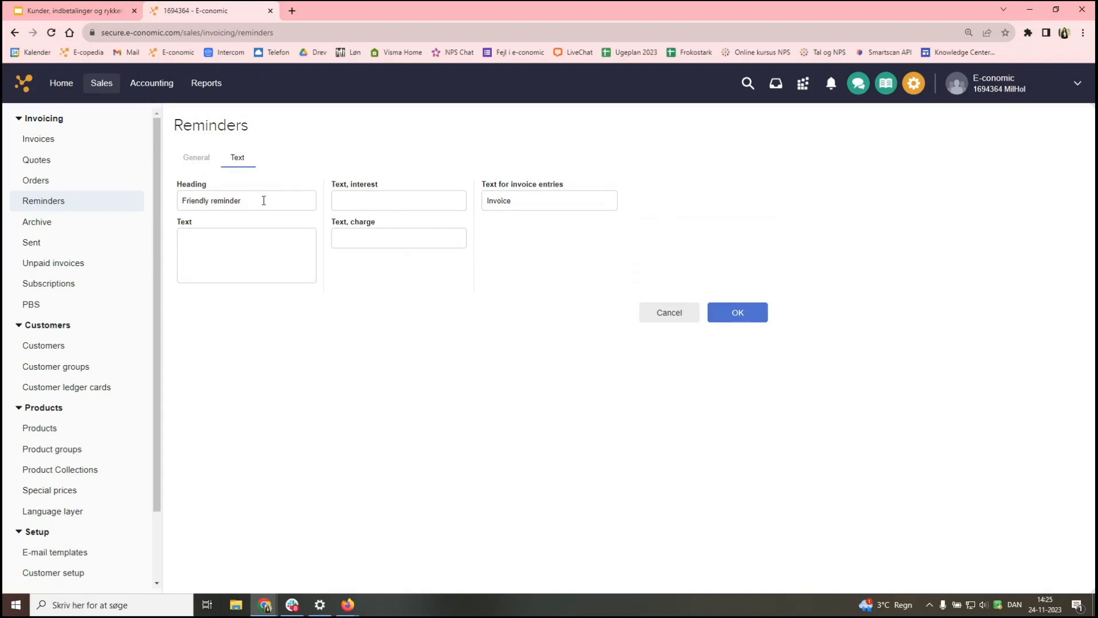
- Review the 'Friendly reminder' heading text, then return to the Reminder 1 general settings
{"action": "left_click_drag", "start_coordinate": [263, 201], "coordinate": [177, 207]}
{"action": "left_click", "coordinate": [277, 347]}
{"action": "left_click", "coordinate": [207, 157]}
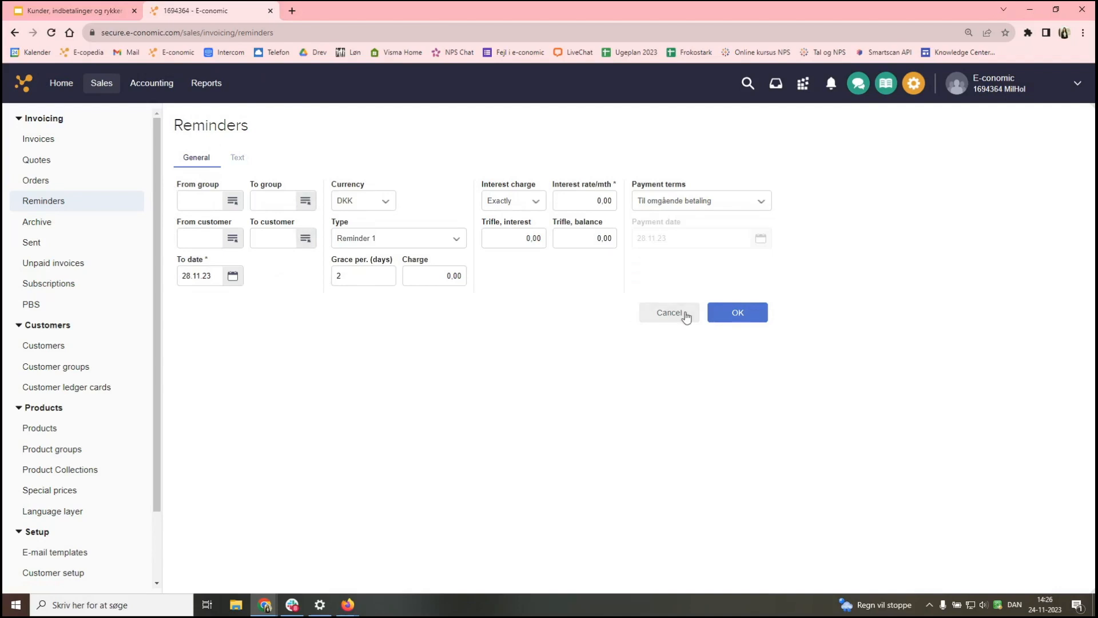
- Generate the Reminder 1 (DKK) list and scroll through its 17 items
{"action": "left_click", "coordinate": [731, 318]}
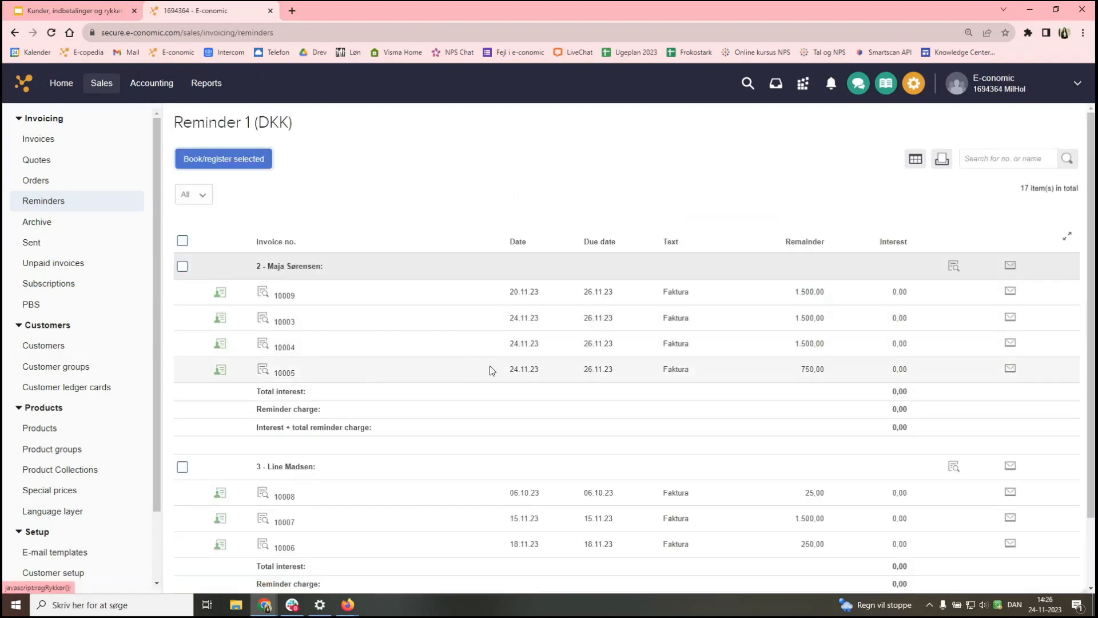
{"action": "scroll", "coordinate": [505, 366], "scroll_direction": "down", "scroll_amount": 1}
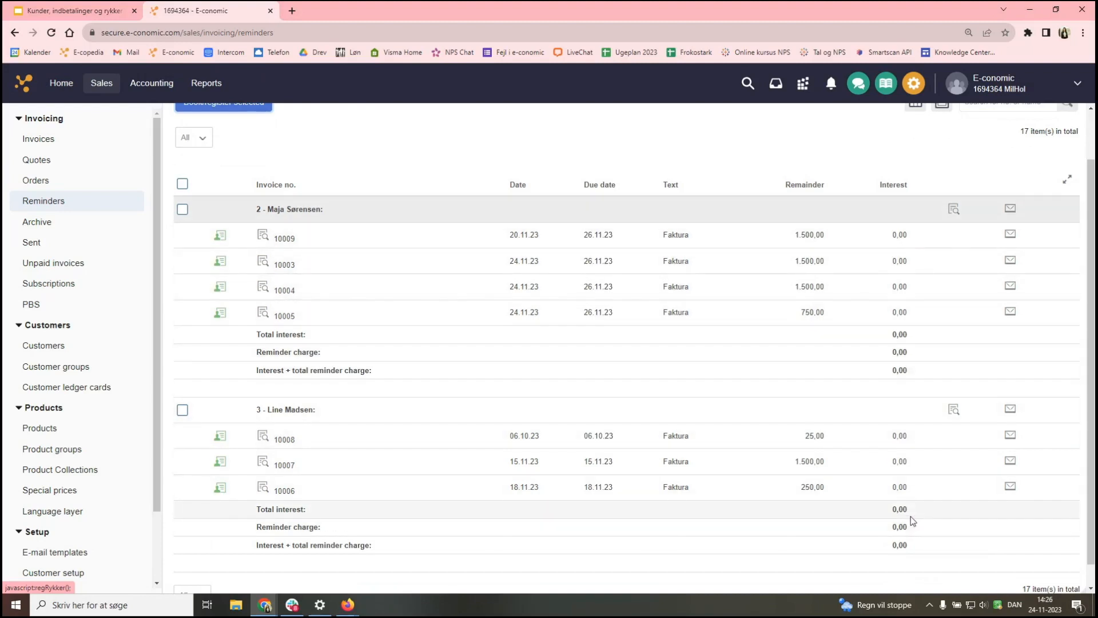
{"action": "scroll", "coordinate": [914, 503], "scroll_direction": "down", "scroll_amount": 1}
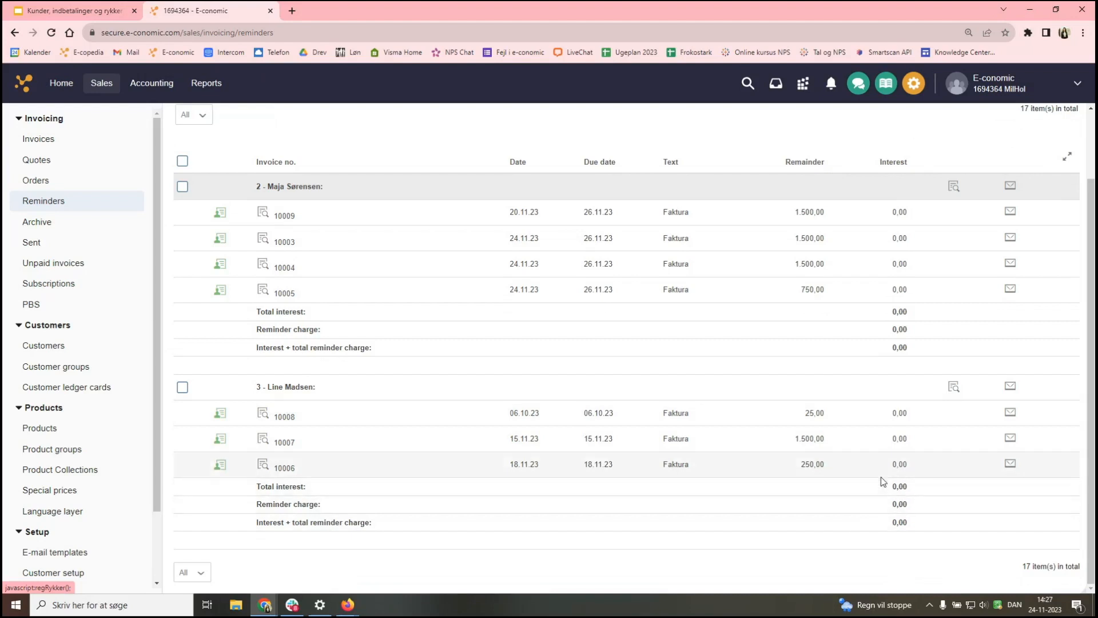
{"action": "scroll", "coordinate": [881, 481], "scroll_direction": "up", "scroll_amount": 2}
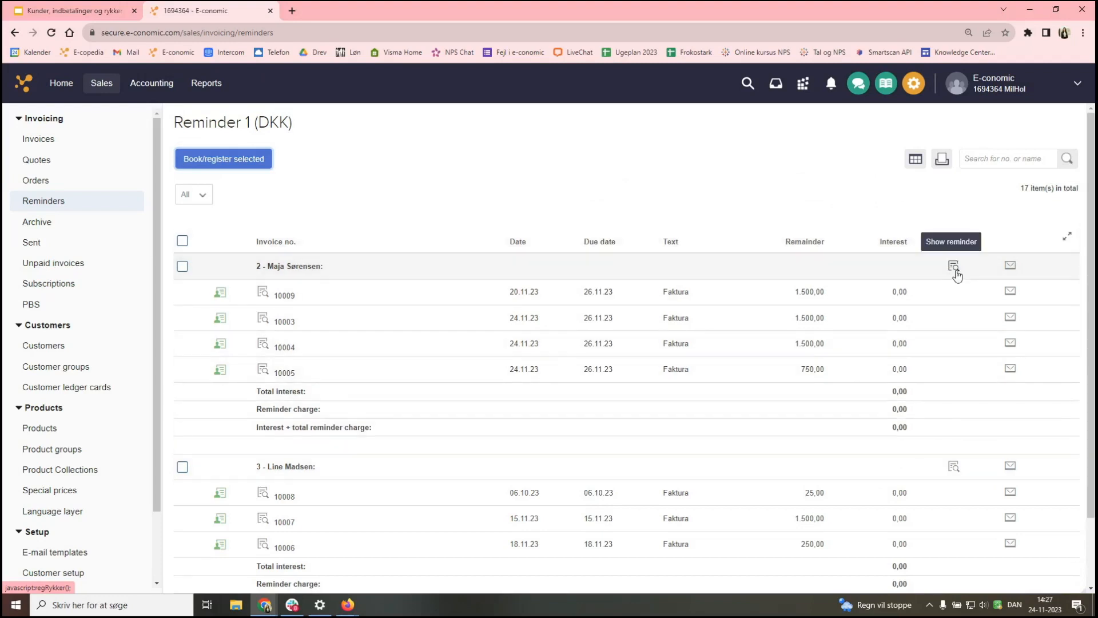
- Open customer 2's draft reminder preview and widen the preview window
{"action": "left_click", "coordinate": [954, 267]}
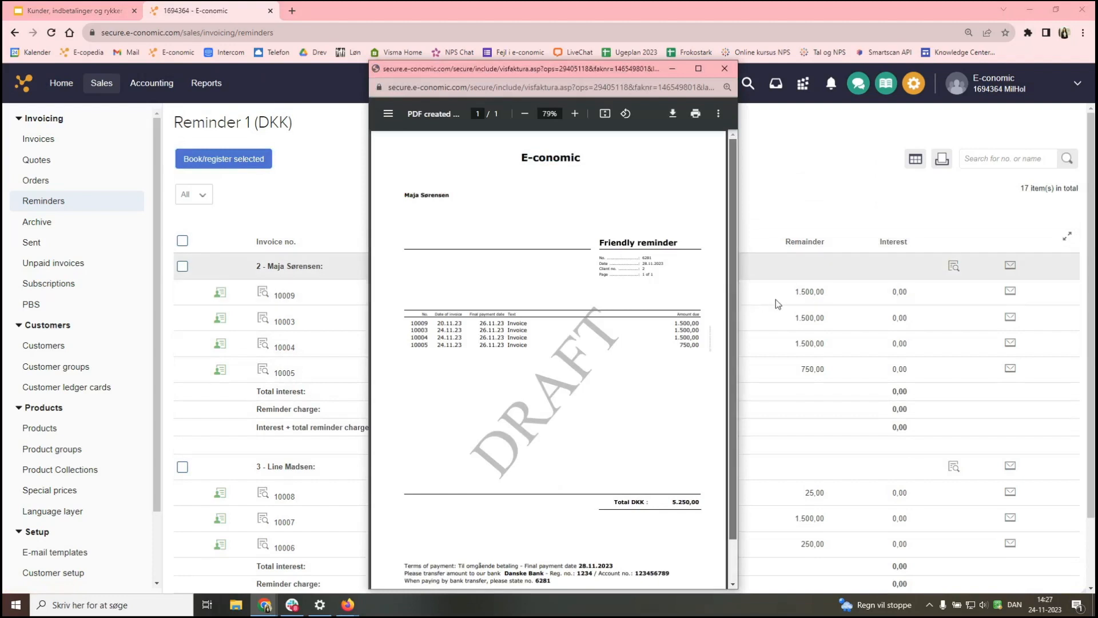
{"action": "left_click_drag", "start_coordinate": [739, 300], "coordinate": [829, 301]}
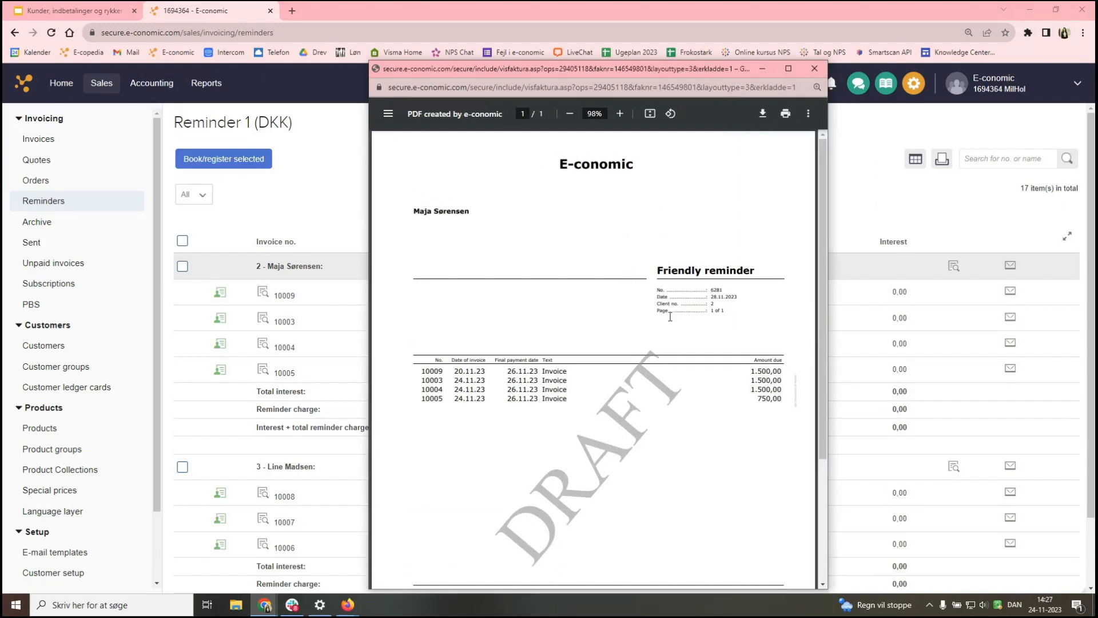
{"action": "scroll", "coordinate": [670, 317], "scroll_direction": "down", "scroll_amount": 1}
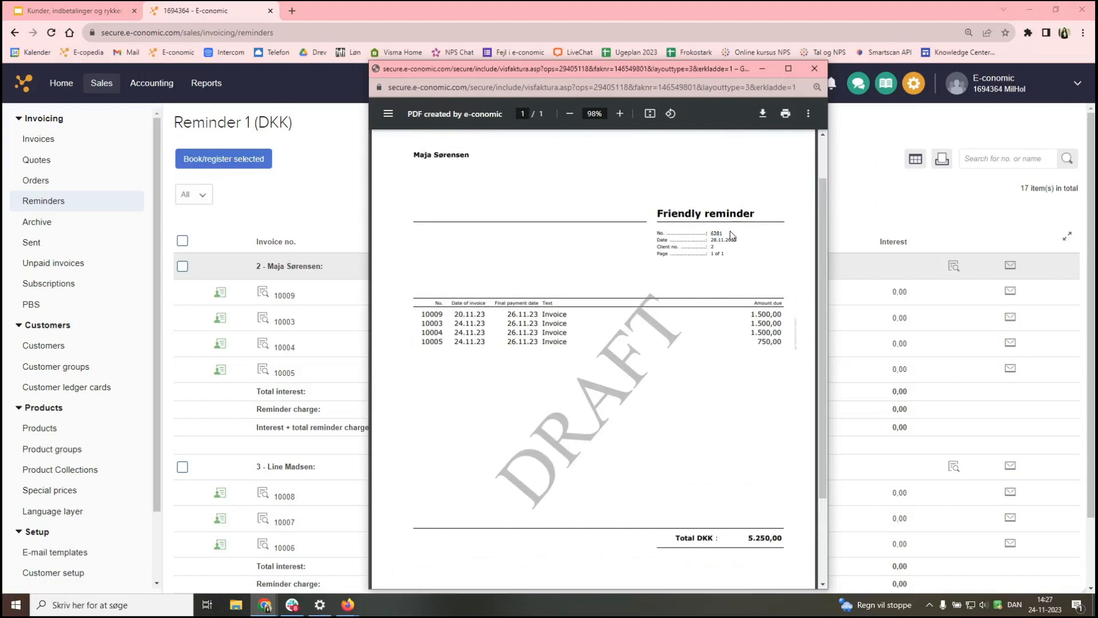
{"action": "left_click_drag", "start_coordinate": [827, 258], "coordinate": [1016, 299]}
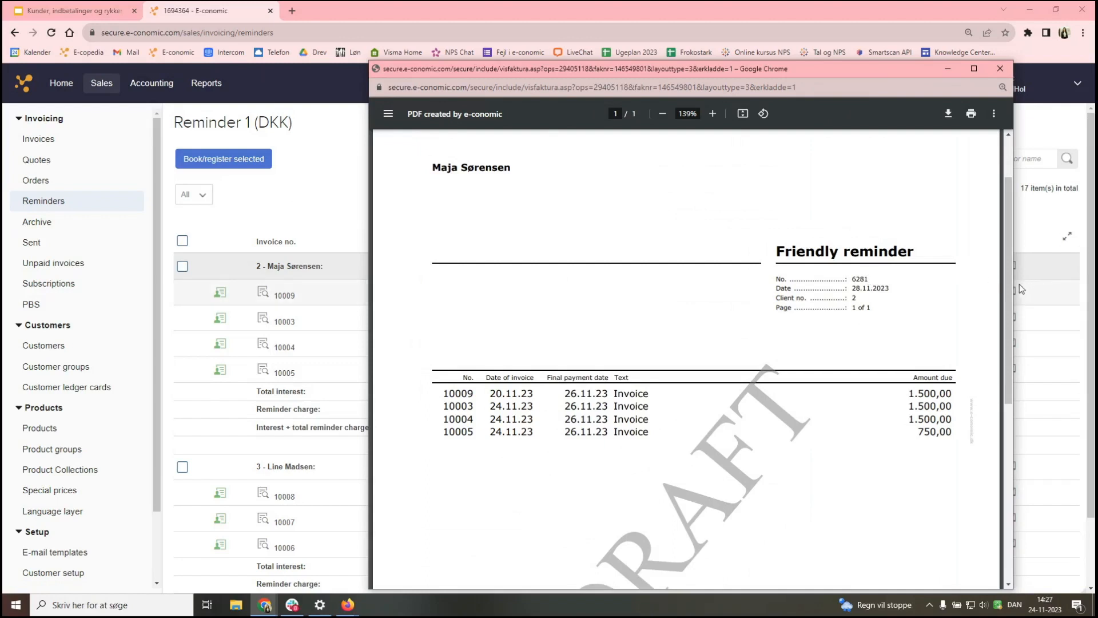
{"action": "left_click_drag", "start_coordinate": [1013, 283], "coordinate": [927, 284]}
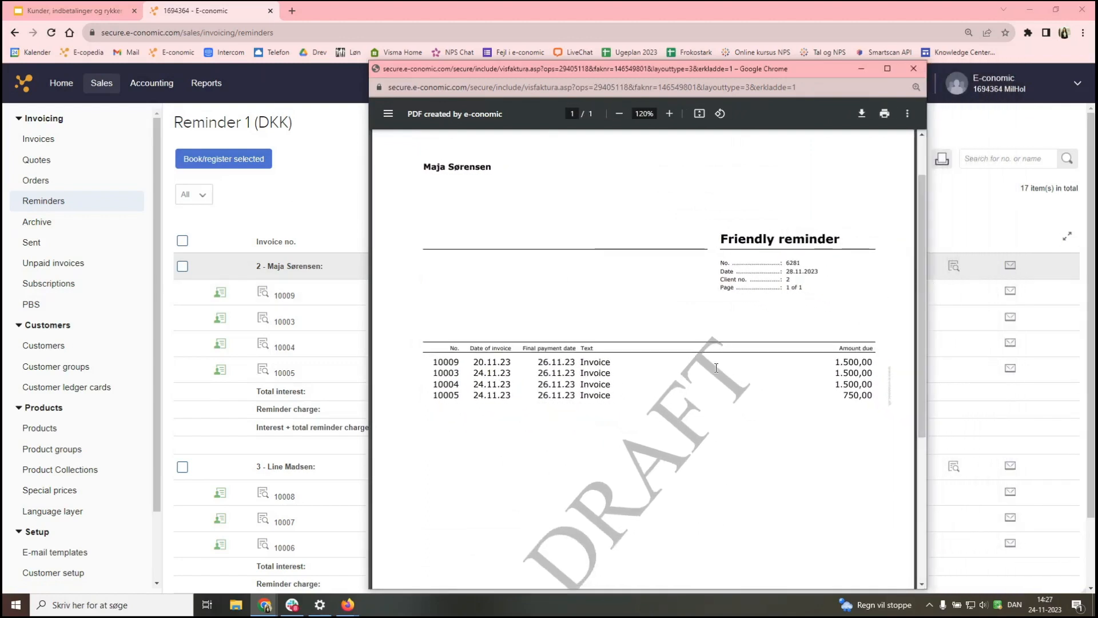
- Point out the 28.11.2023 date, 'Til omgående betaling' payment terms and bank account details
{"action": "left_click_drag", "start_coordinate": [821, 272], "coordinate": [785, 272]}
{"action": "scroll", "coordinate": [803, 366], "scroll_direction": "down", "scroll_amount": 2}
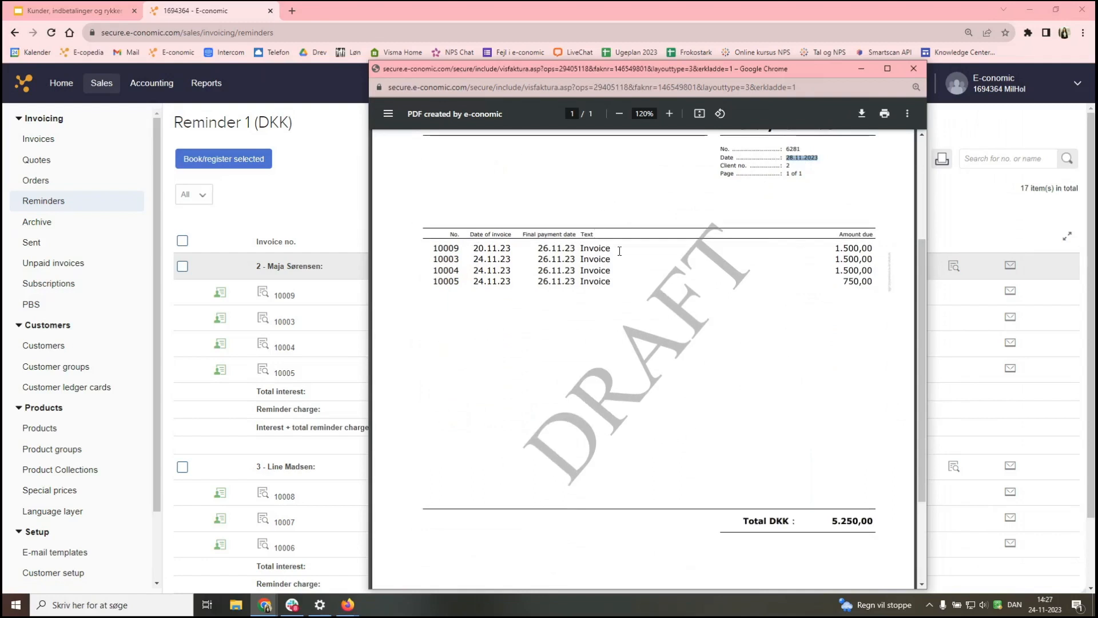
{"action": "scroll", "coordinate": [619, 252], "scroll_direction": "up", "scroll_amount": 3}
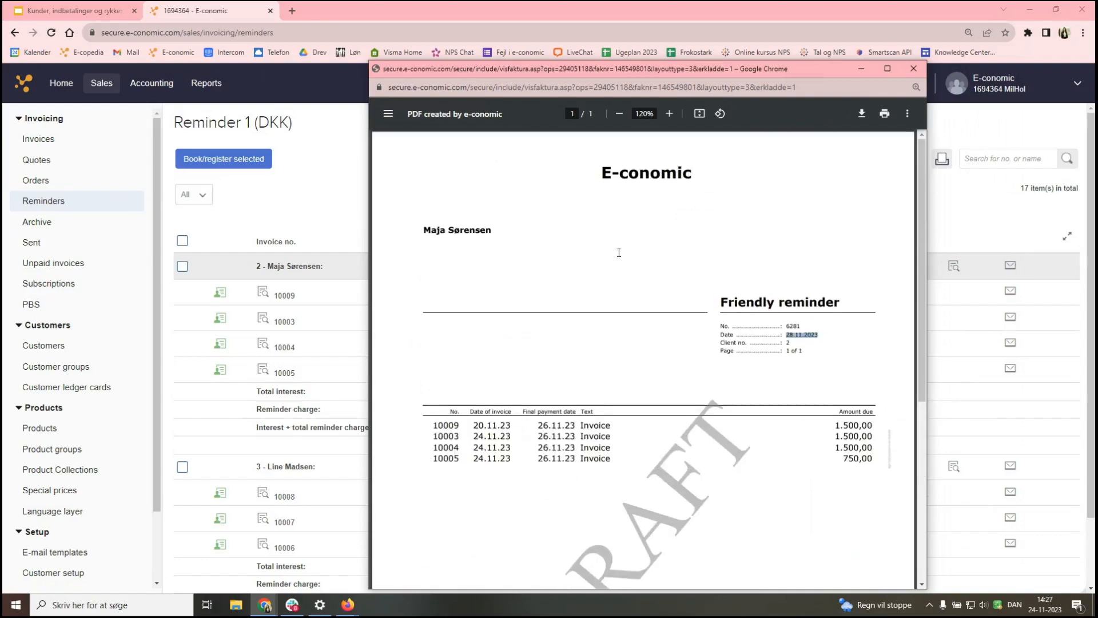
{"action": "scroll", "coordinate": [616, 438], "scroll_direction": "down", "scroll_amount": 5}
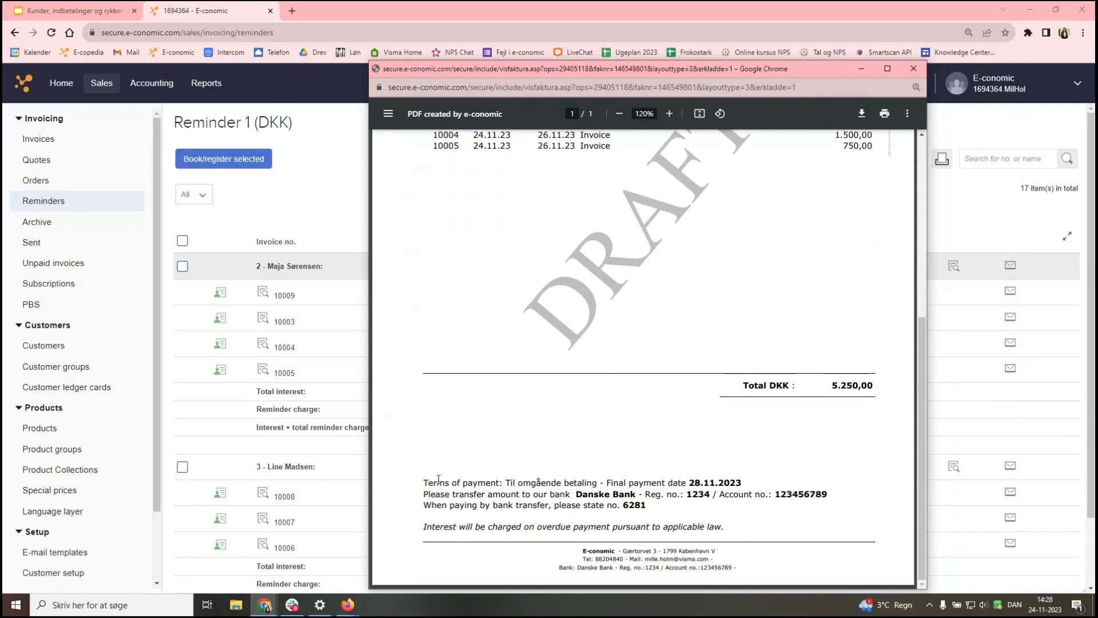
{"action": "left_click_drag", "start_coordinate": [506, 483], "coordinate": [597, 480]}
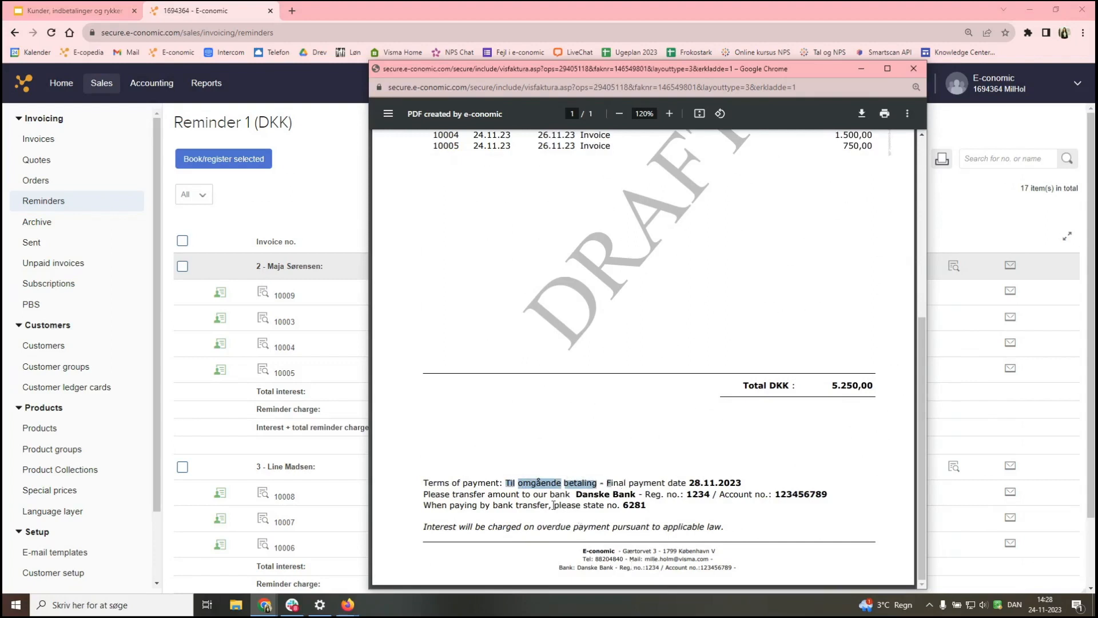
{"action": "left_click", "coordinate": [848, 508]}
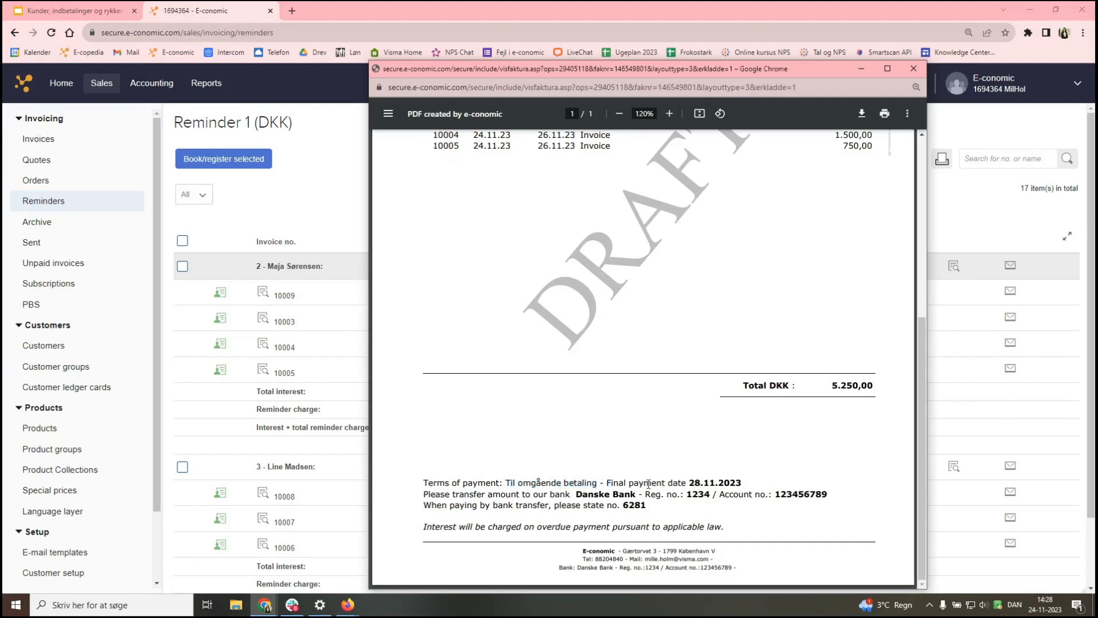
{"action": "left_click_drag", "start_coordinate": [570, 491], "coordinate": [838, 503]}
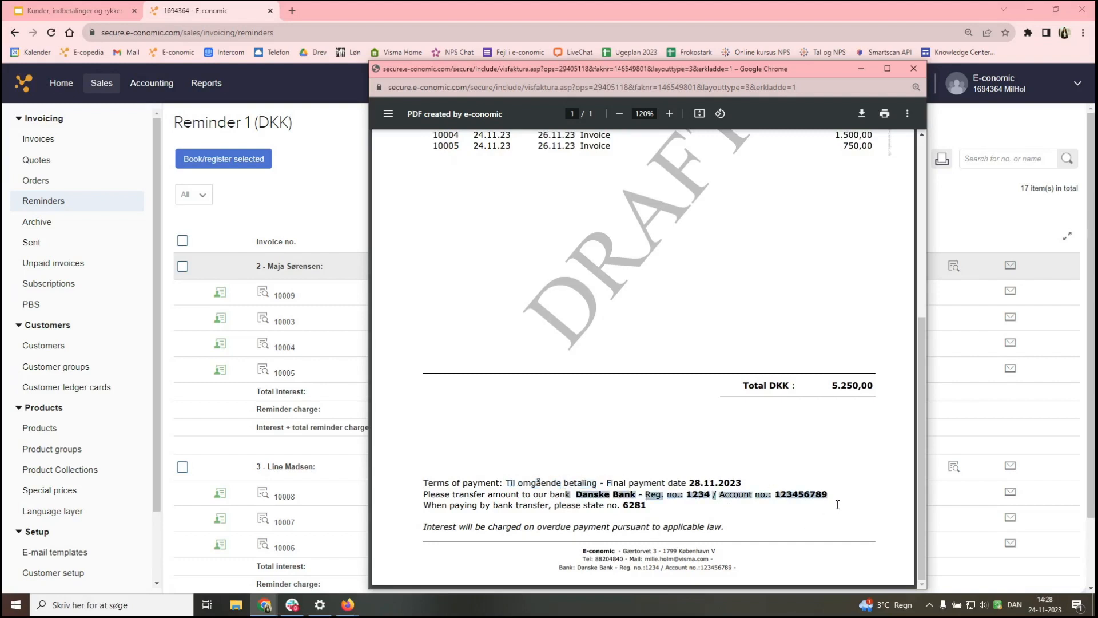
{"action": "left_click", "coordinate": [808, 455]}
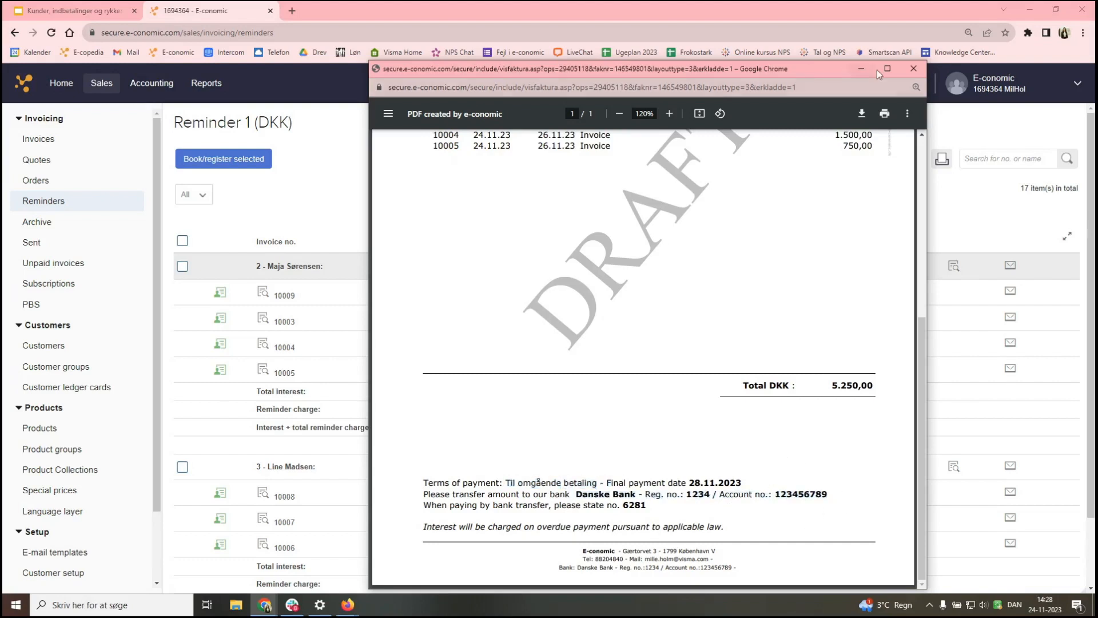
- Close the draft reminder preview to return to the Reminder 1 (DKK) list
{"action": "left_click", "coordinate": [913, 69]}
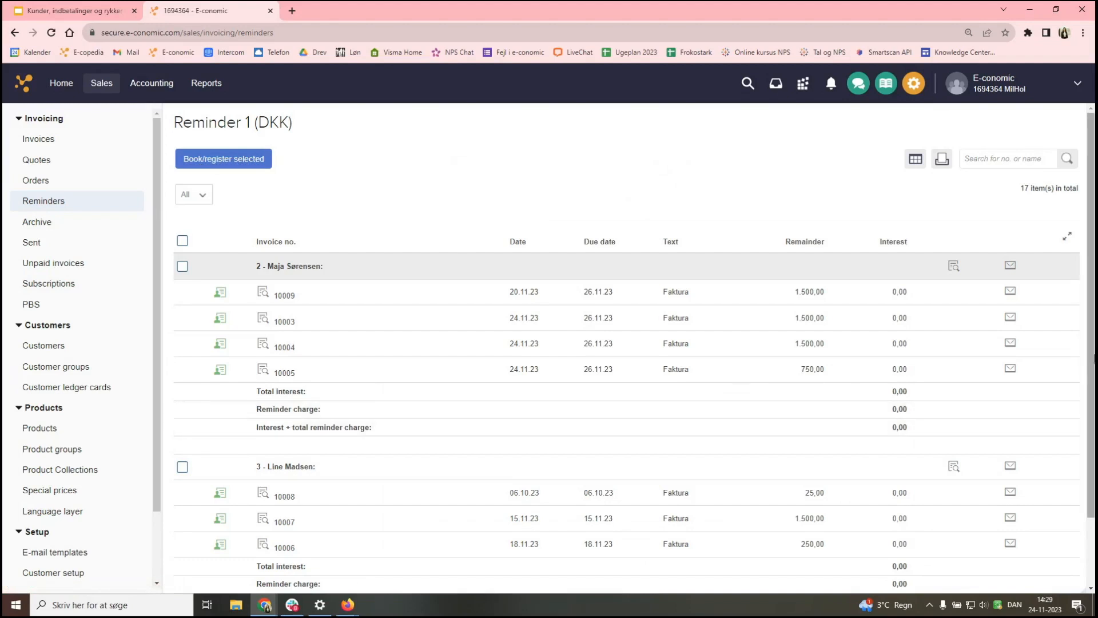
- Book and e-mail customer 2's reminder to the company info address with 'Please pay as soon as possible :D'
{"action": "left_click", "coordinate": [1011, 267]}
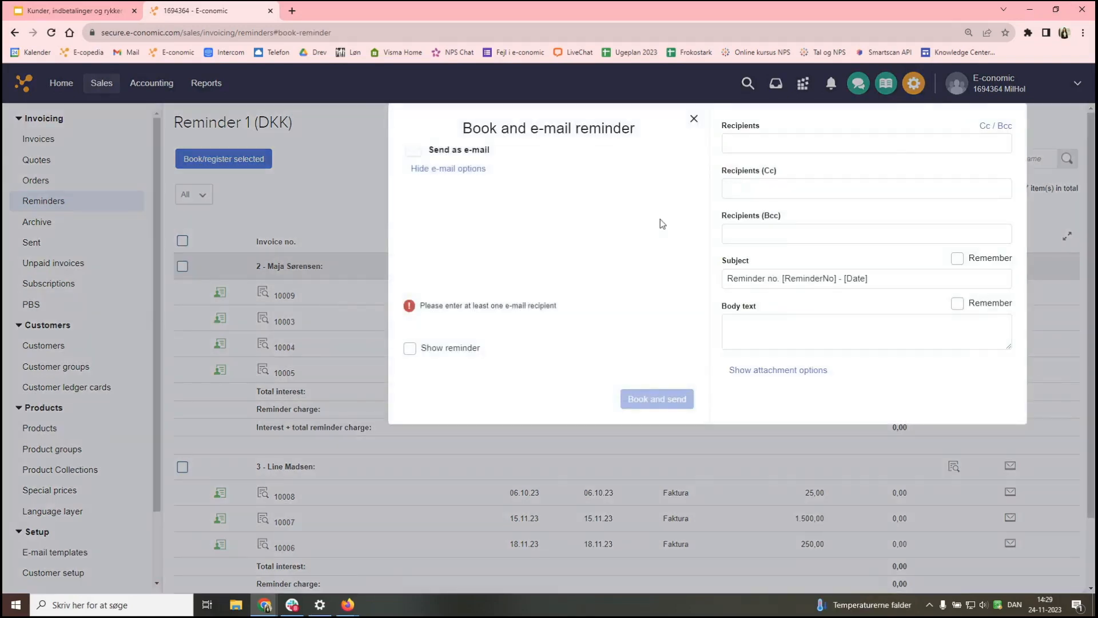
{"action": "left_click", "coordinate": [782, 143]}
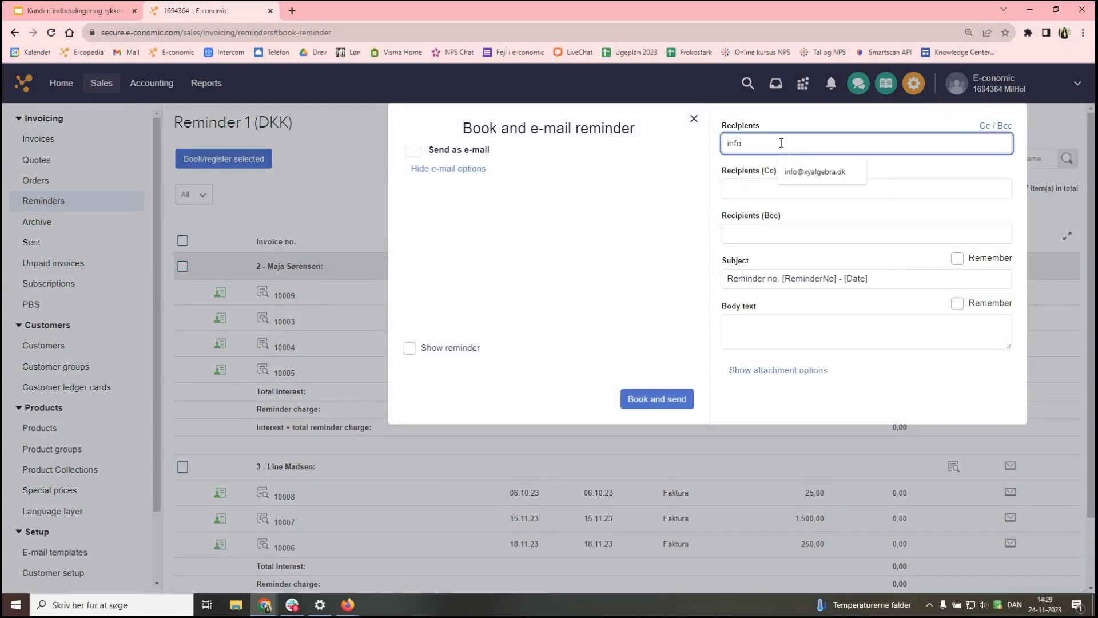
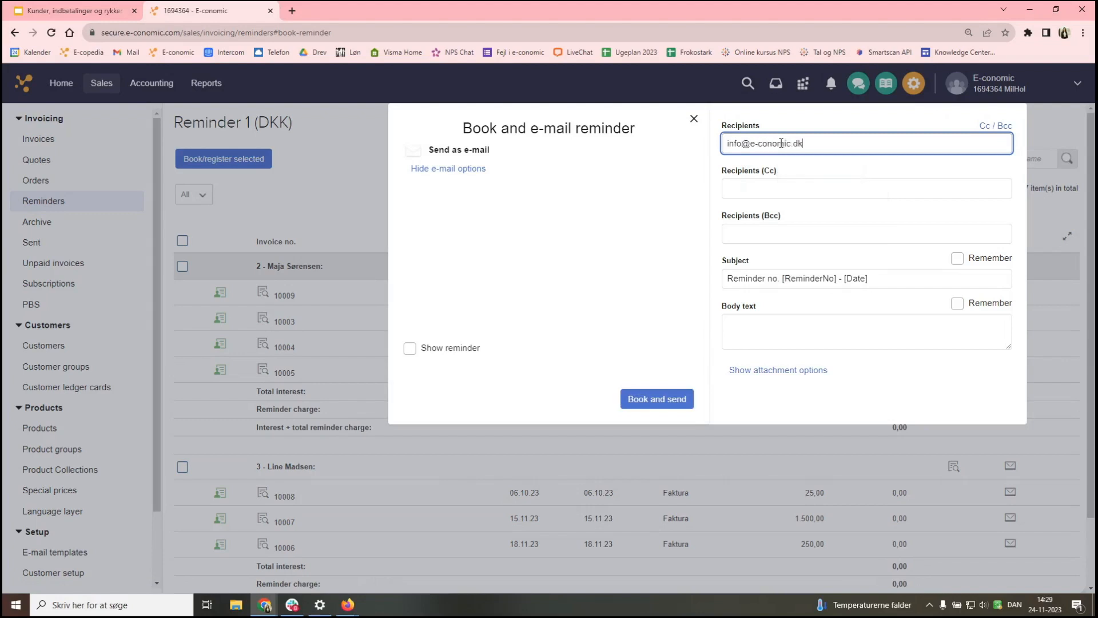
{"action": "left_click", "coordinate": [747, 324]}
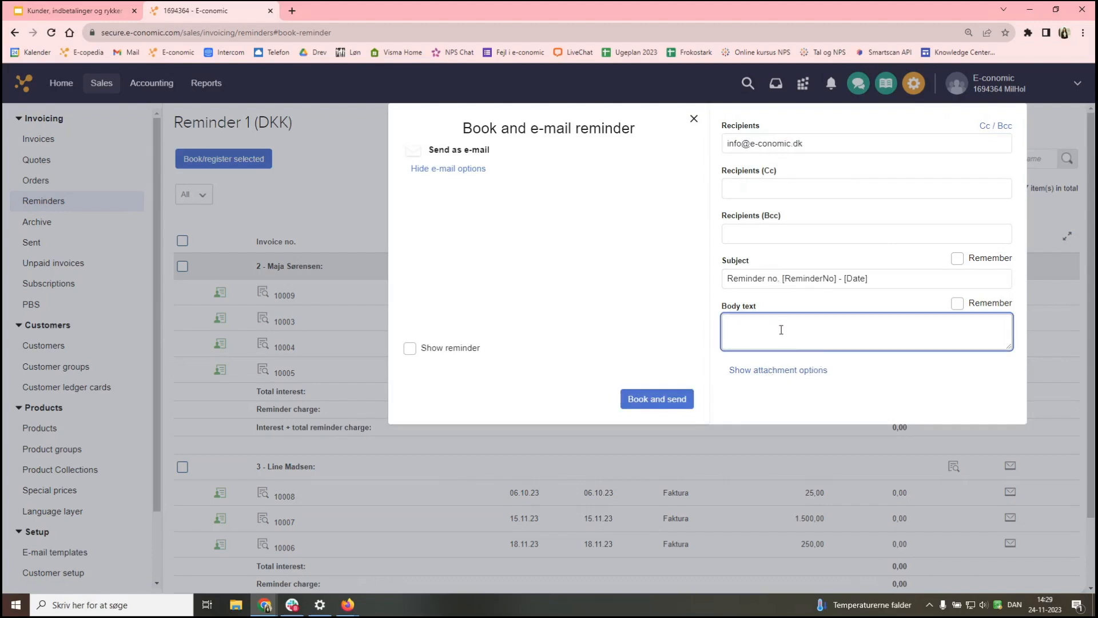
{"action": "type", "text": "Please pay as soon as possible :D"}
{"action": "left_click", "coordinate": [678, 299]}
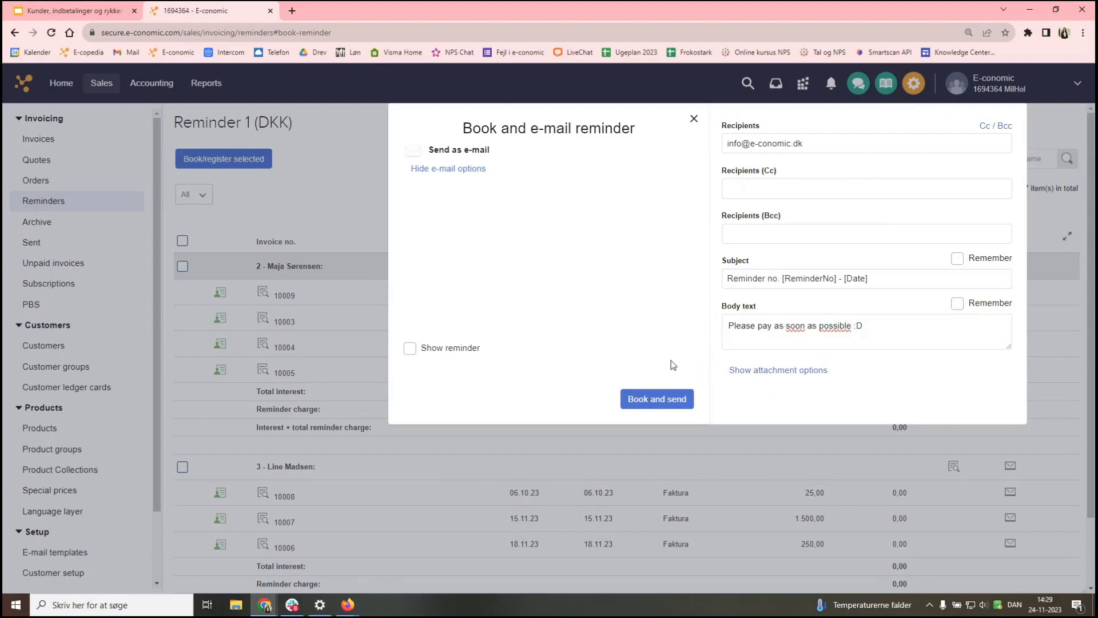
{"action": "left_click", "coordinate": [657, 400]}
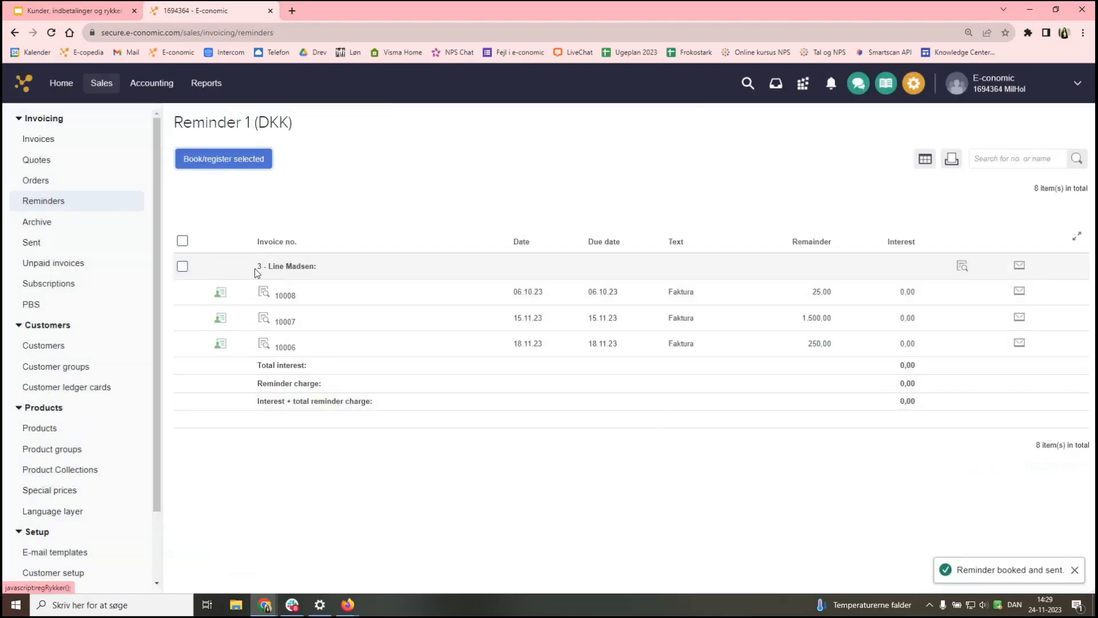
- Book and e-mail customer 3's reminder, correcting the suggested recipient's domain to e-conomic.dk
{"action": "left_click_drag", "start_coordinate": [256, 269], "coordinate": [351, 267]}
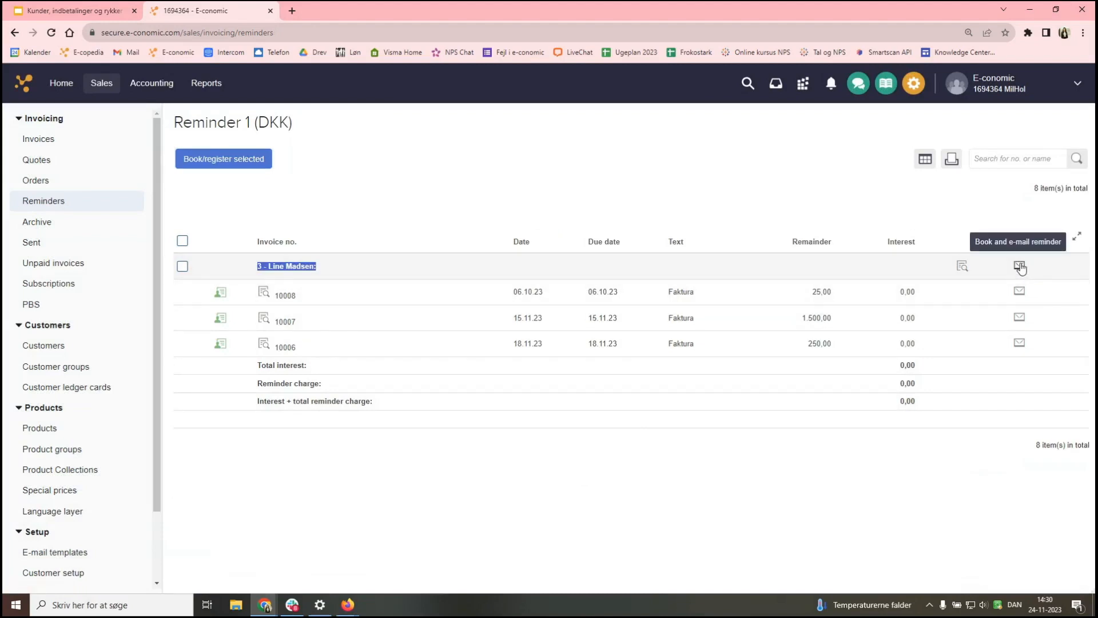
{"action": "left_click", "coordinate": [1021, 268]}
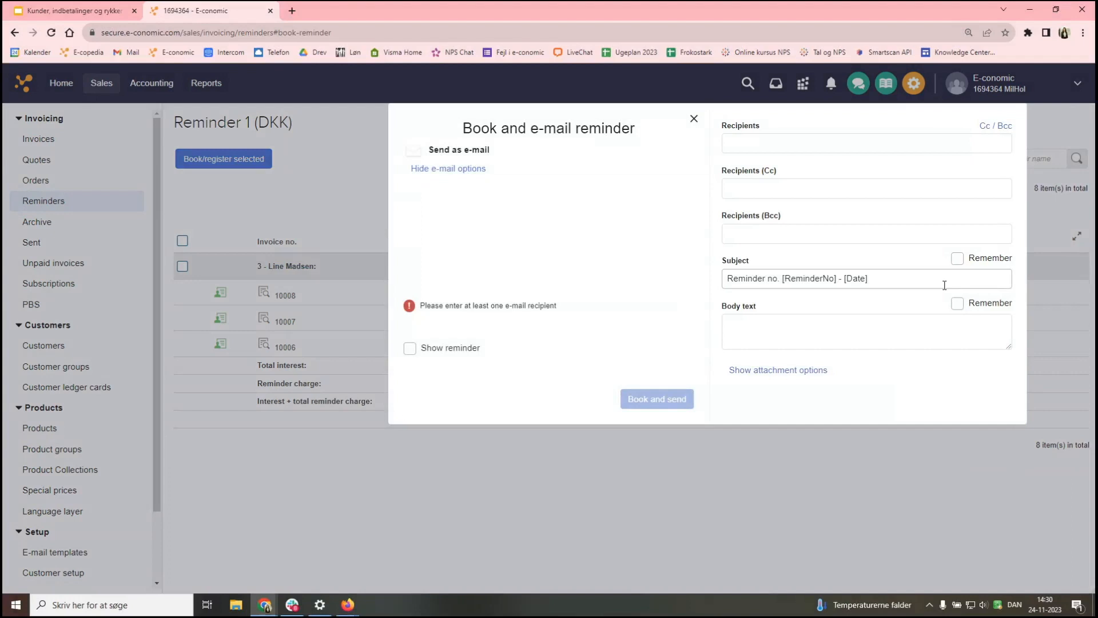
{"action": "left_click", "coordinate": [770, 143]}
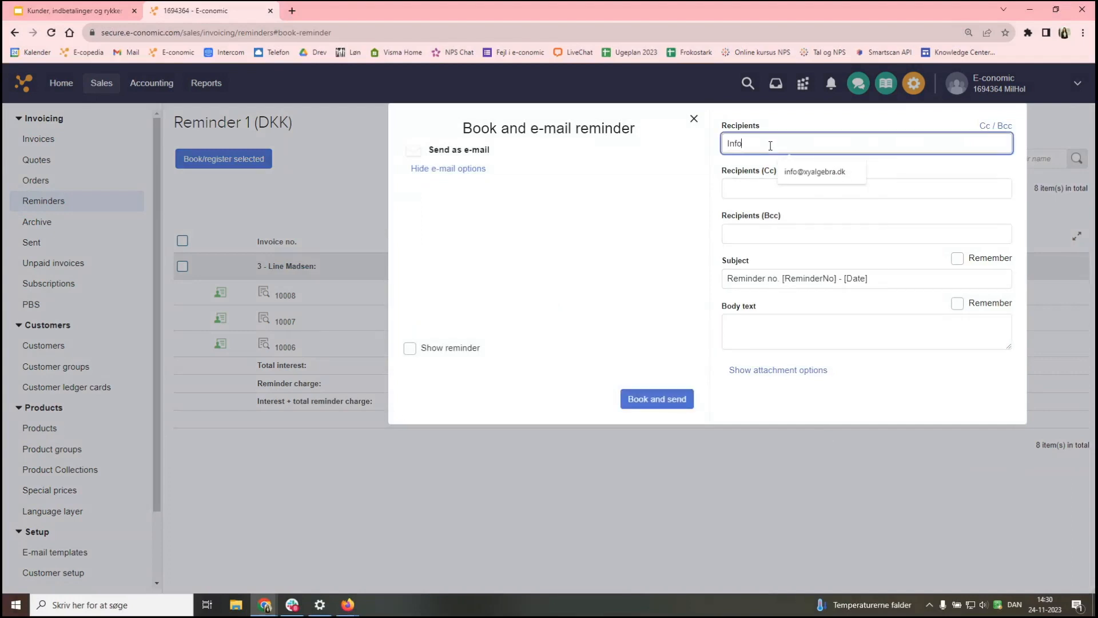
{"action": "left_click", "coordinate": [824, 165]}
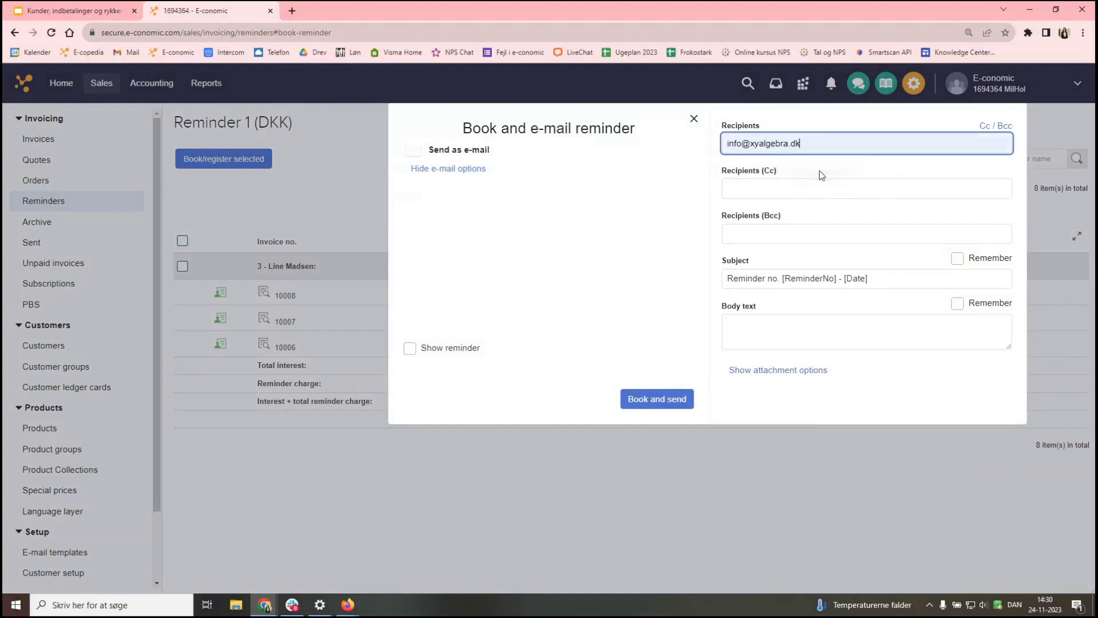
{"action": "left_click_drag", "start_coordinate": [801, 144], "coordinate": [753, 148]}
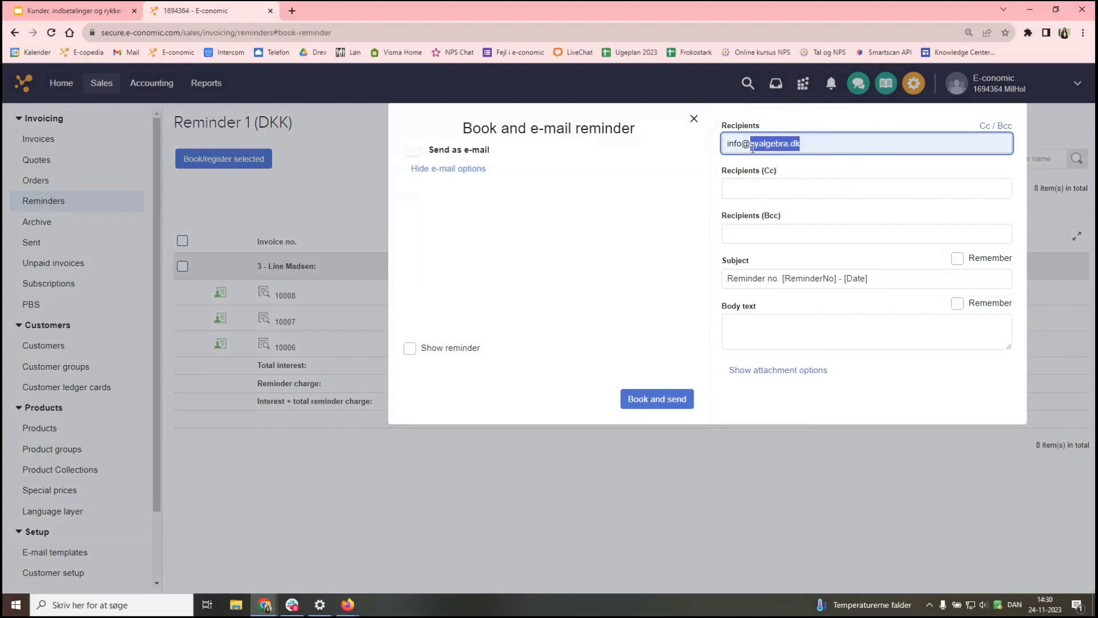
{"action": "type", "text": "e-"}
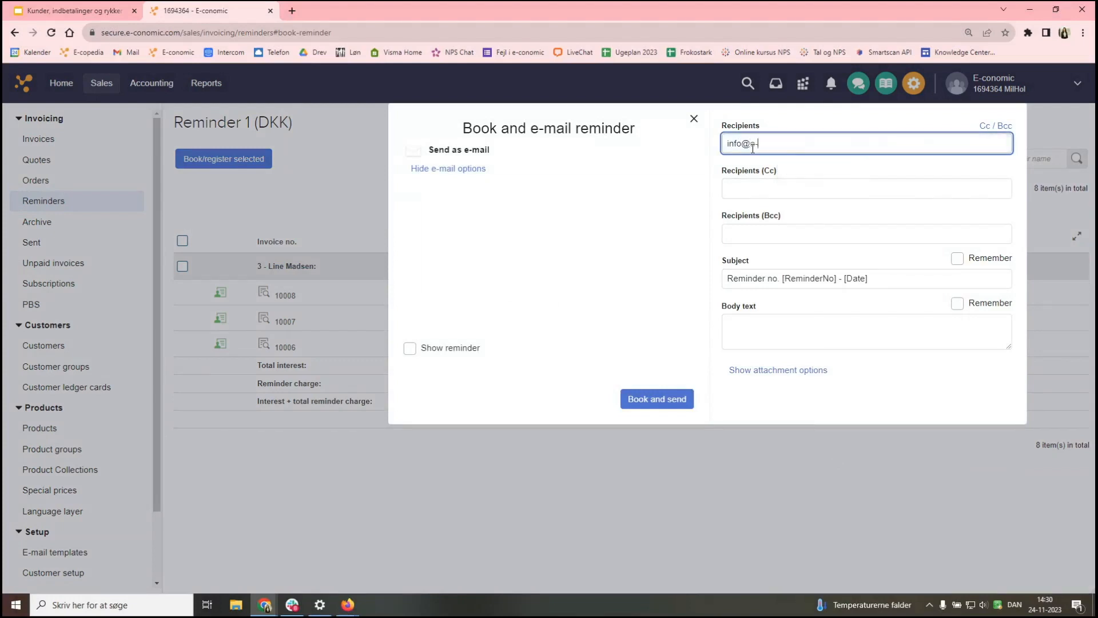
{"action": "type", "text": "conomic.dk"}
{"action": "left_click", "coordinate": [665, 261]}
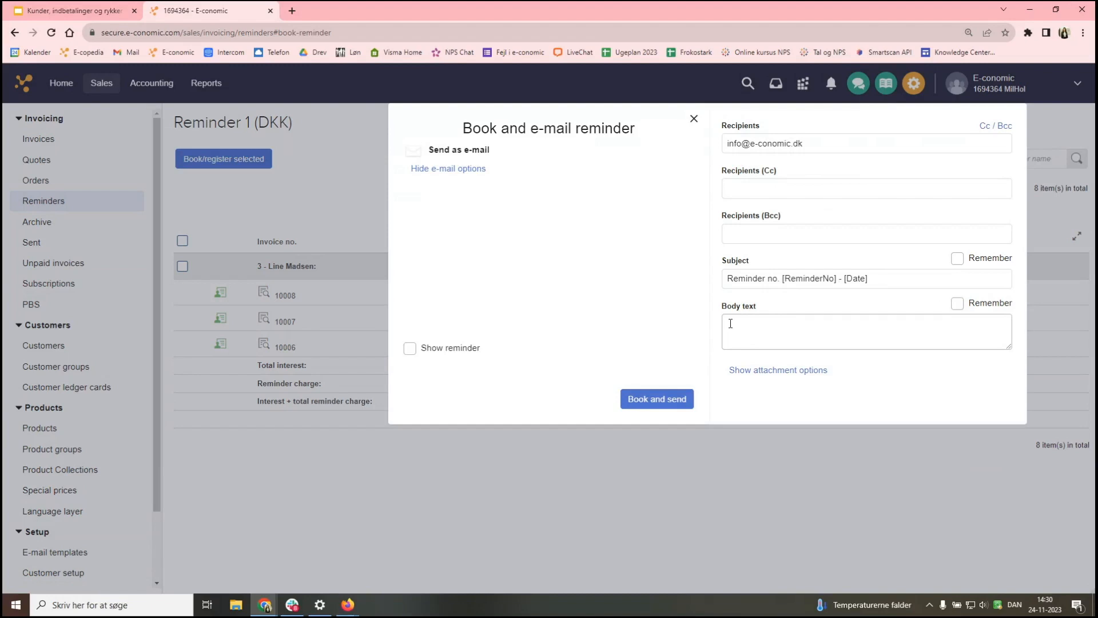
{"action": "left_click", "coordinate": [647, 402]}
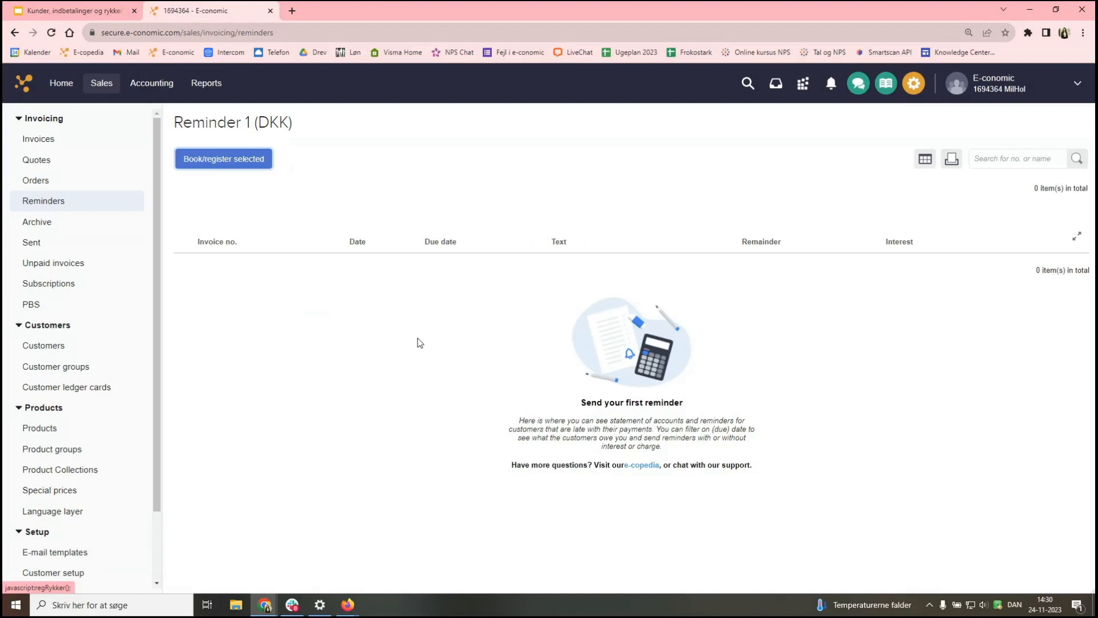
- Open Reminders in the Invoicing sidebar to start a new reminder run
{"action": "left_click", "coordinate": [68, 212]}
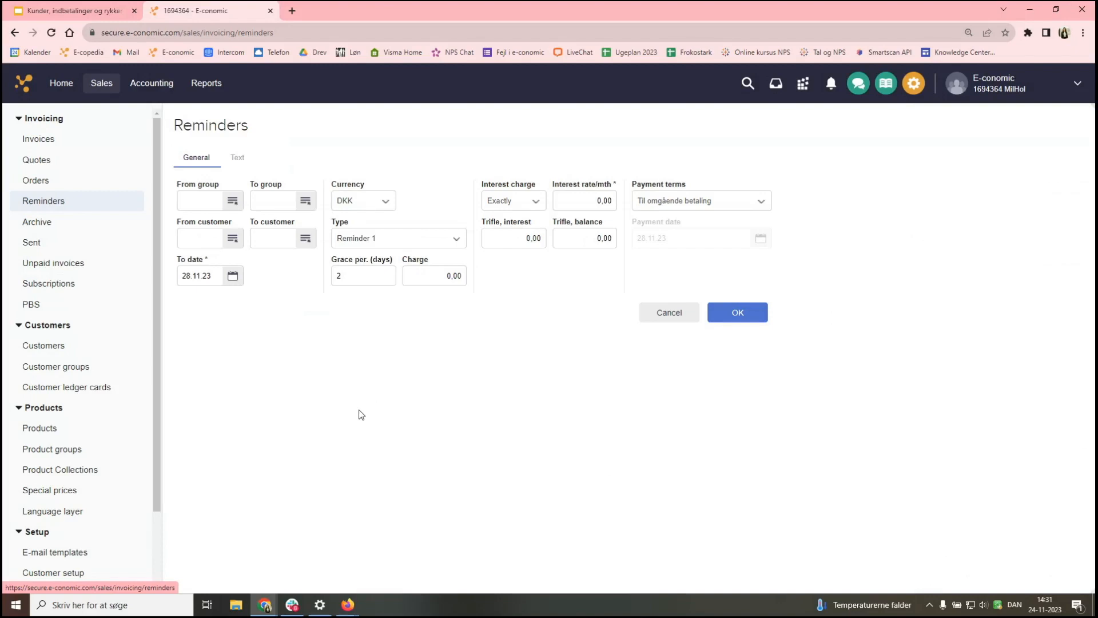
- Set the run to Reminder 2, To date 30.11.23, charge 100.00 and interest 2.00 per month
{"action": "left_click", "coordinate": [233, 275]}
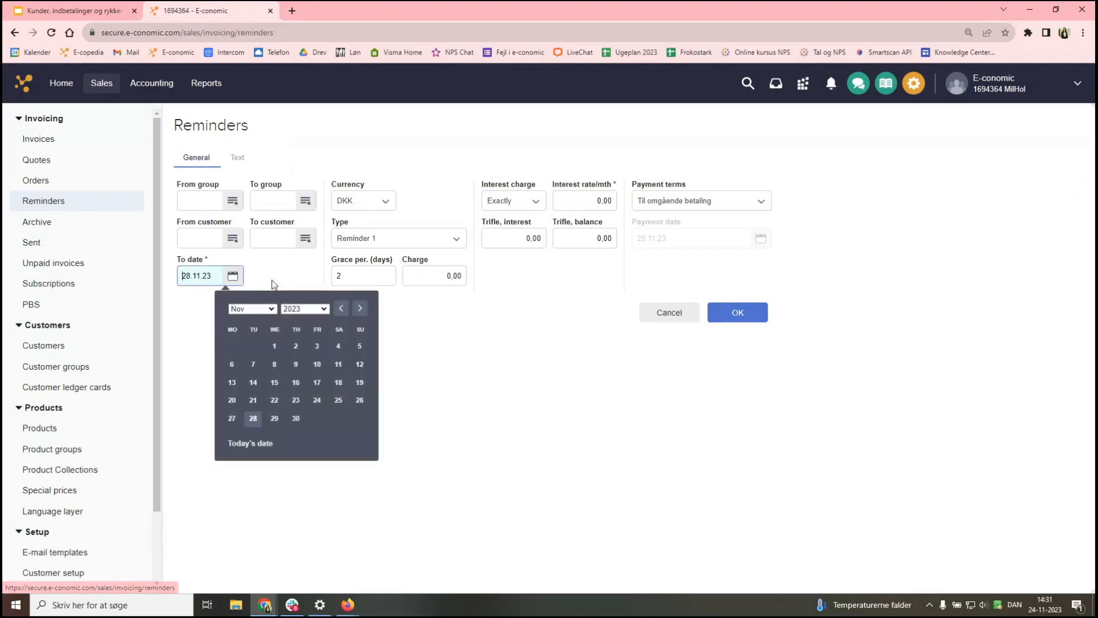
{"action": "left_click", "coordinate": [296, 418]}
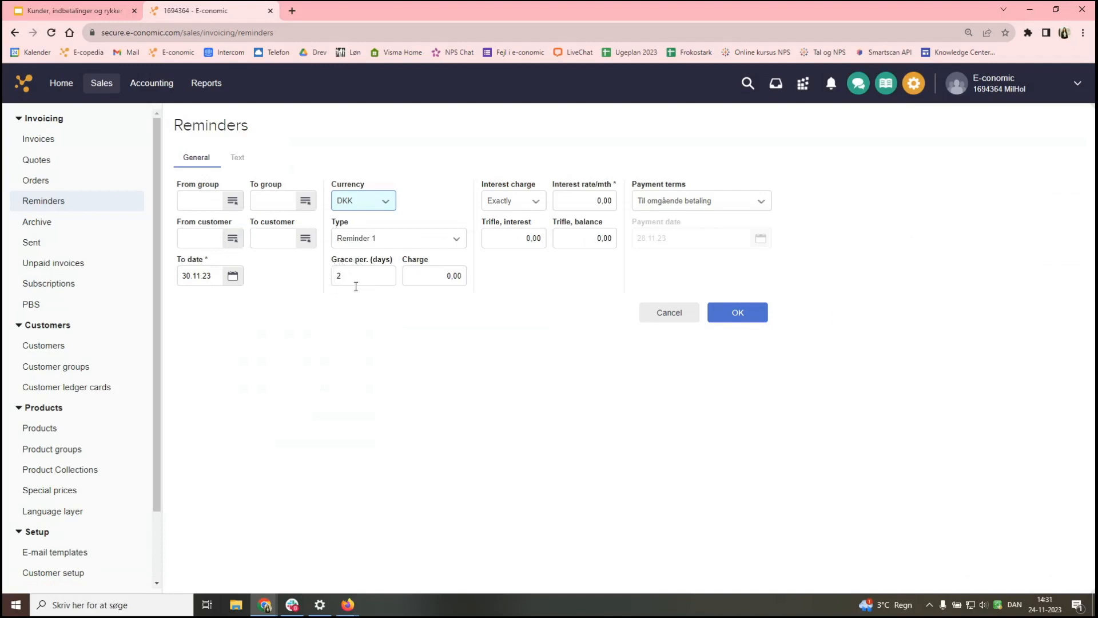
{"action": "left_click", "coordinate": [379, 238]}
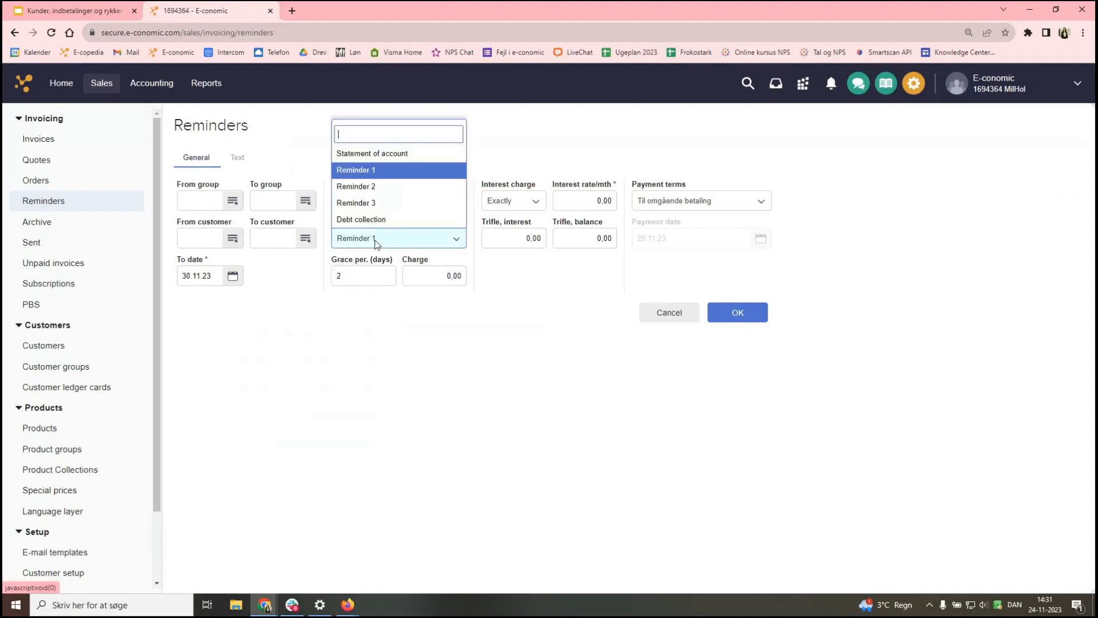
{"action": "left_click", "coordinate": [381, 187]}
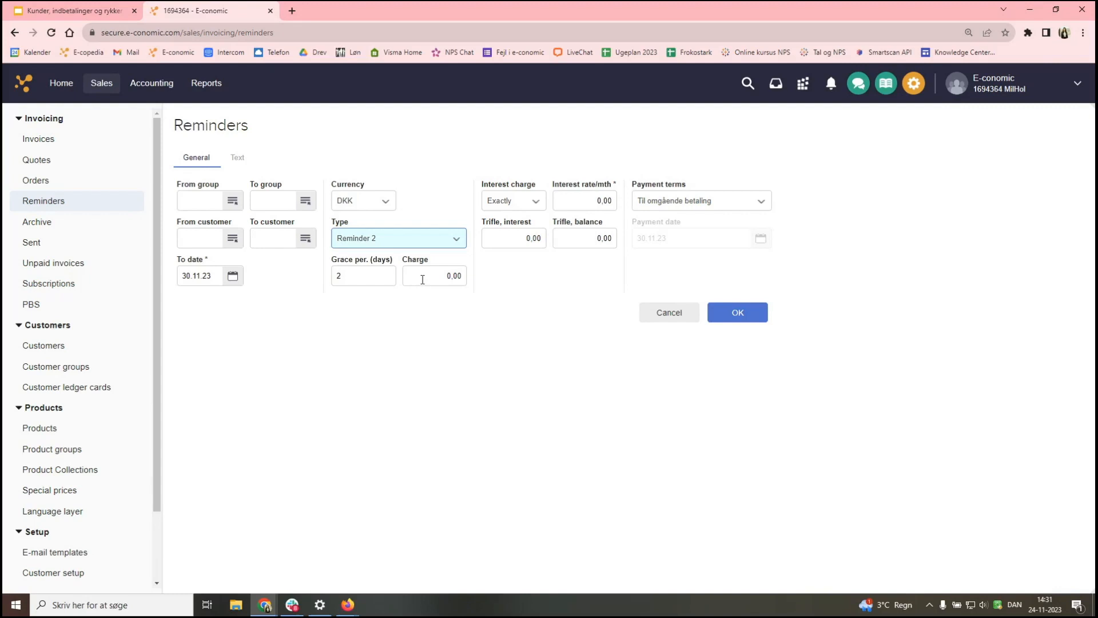
{"action": "left_click_drag", "start_coordinate": [423, 279], "coordinate": [478, 280]}
{"action": "type", "text": "100"}
{"action": "left_click", "coordinate": [478, 281]}
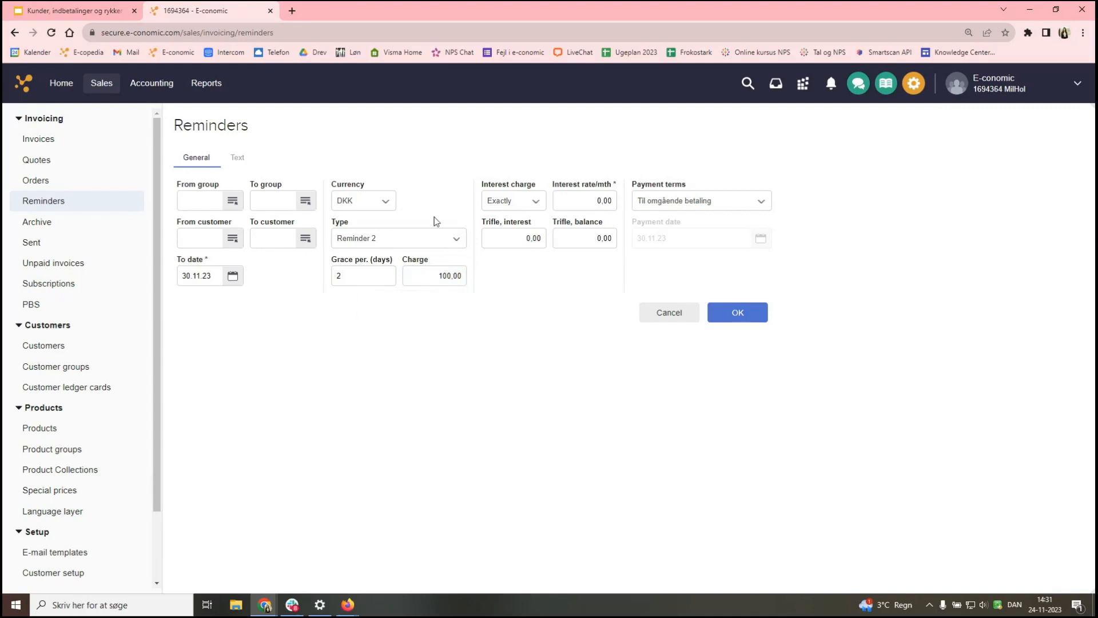
{"action": "left_click_drag", "start_coordinate": [595, 201], "coordinate": [615, 201]}
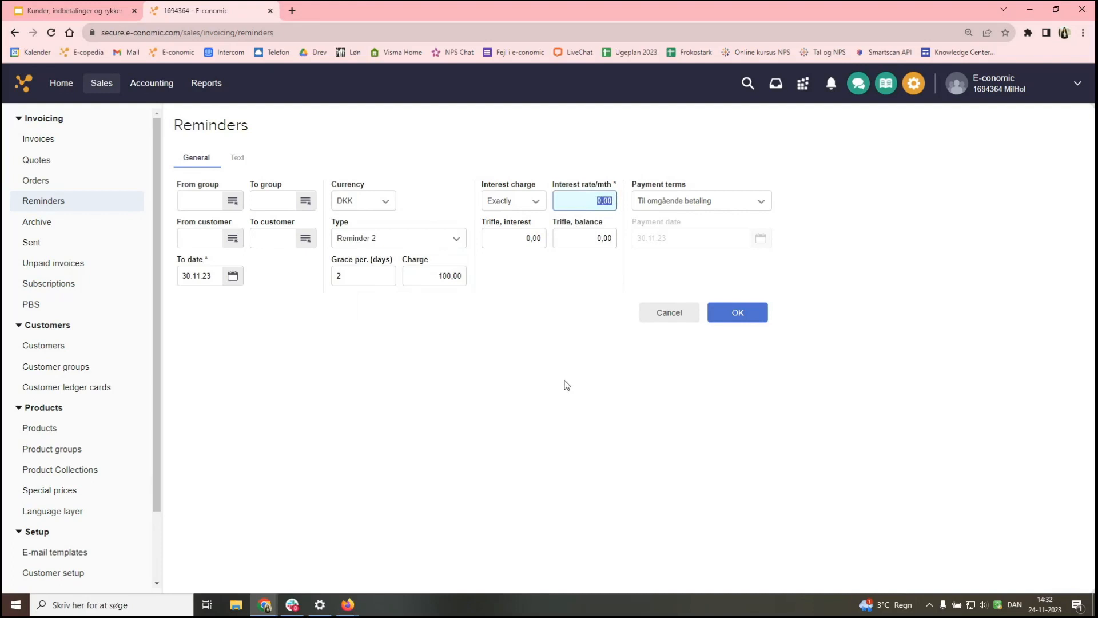
{"action": "type", "text": "2"}
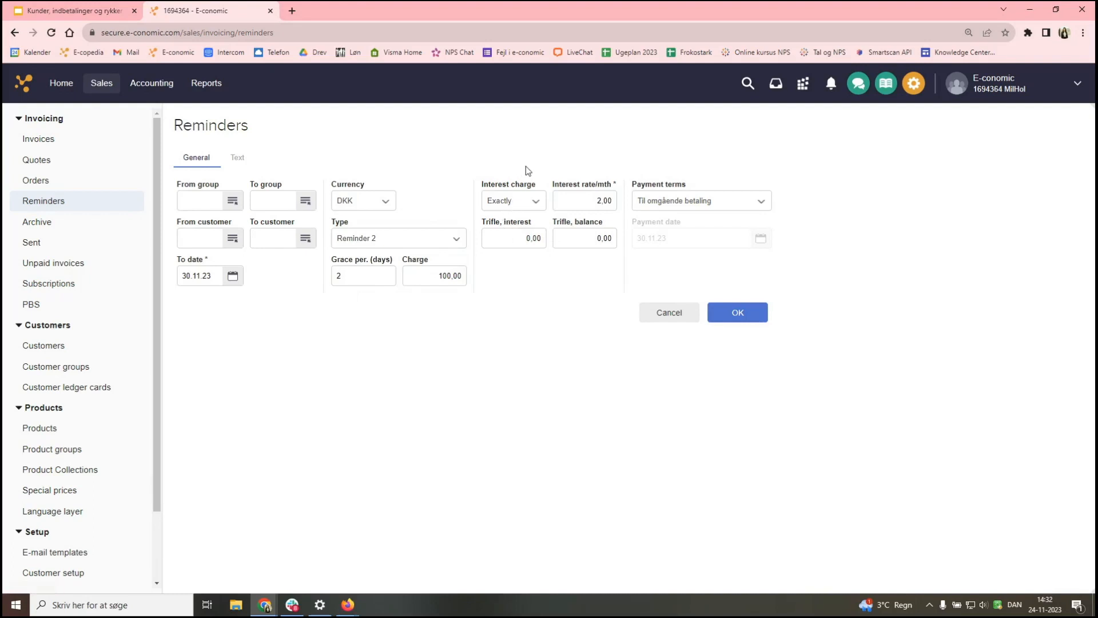
- Leave Interest charge on Exactly; set Trifle, interest to 10.00 and Trifle, balance to 50.00
{"action": "left_click", "coordinate": [535, 201]}
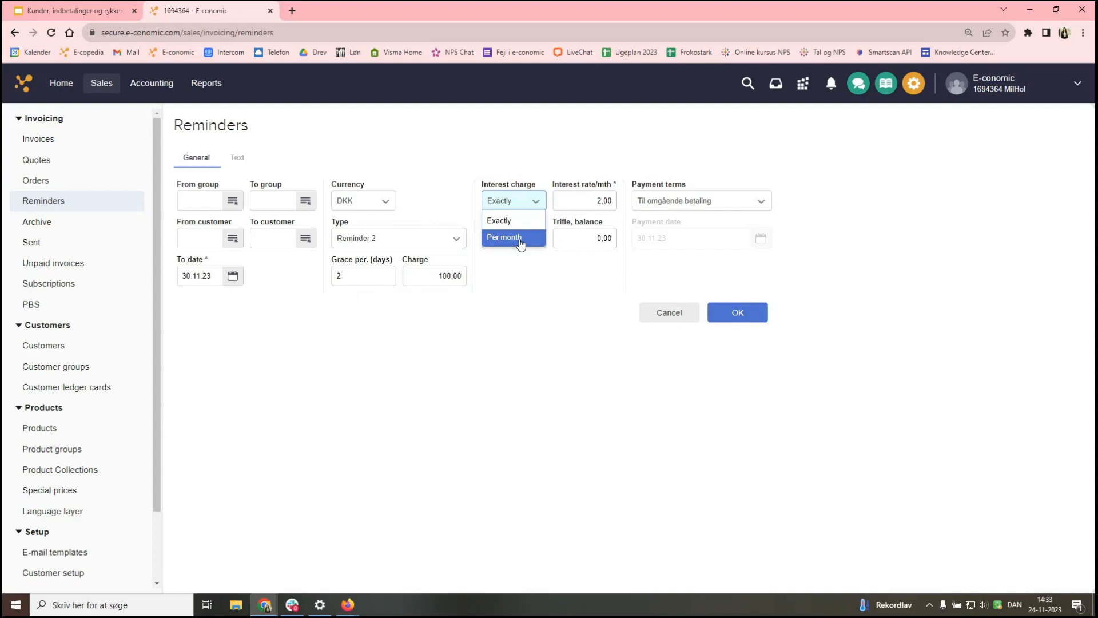
{"action": "left_click", "coordinate": [511, 222]}
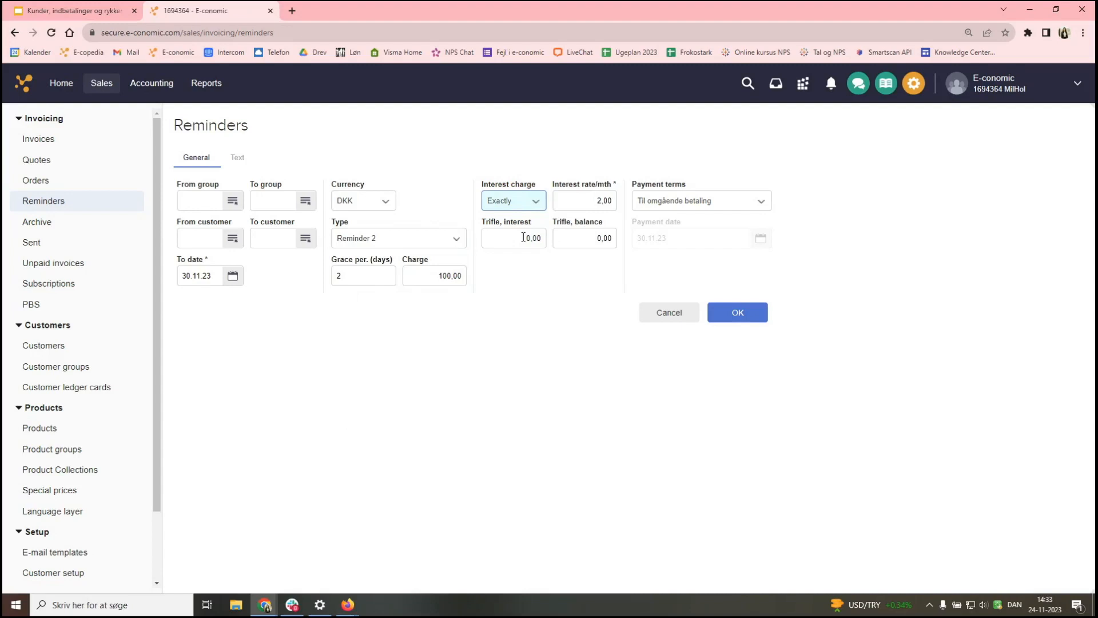
{"action": "left_click", "coordinate": [524, 237]}
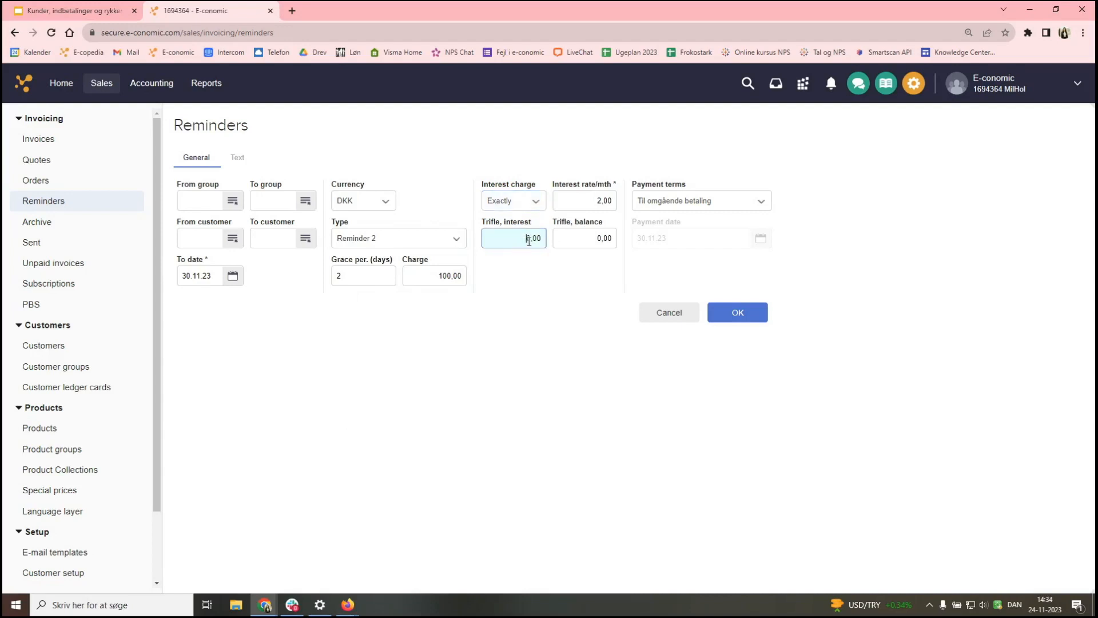
{"action": "left_click_drag", "start_coordinate": [527, 239], "coordinate": [544, 238]}
{"action": "type", "text": "10"}
{"action": "left_click", "coordinate": [533, 308]}
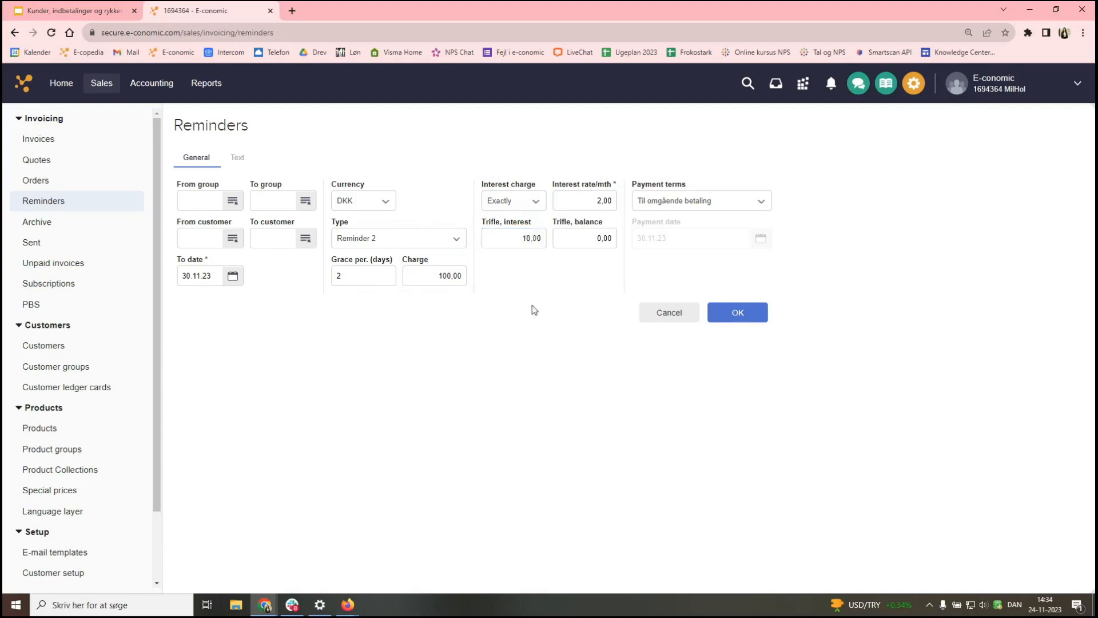
{"action": "left_click", "coordinate": [578, 242]}
{"action": "type", "text": "50"}
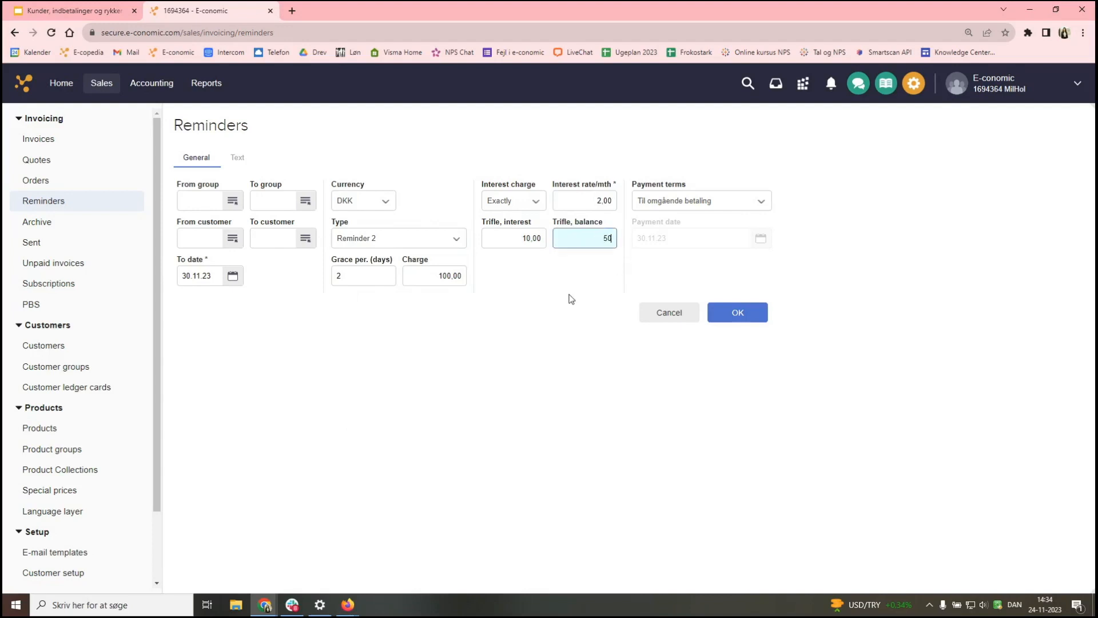
{"action": "left_click", "coordinate": [571, 298]}
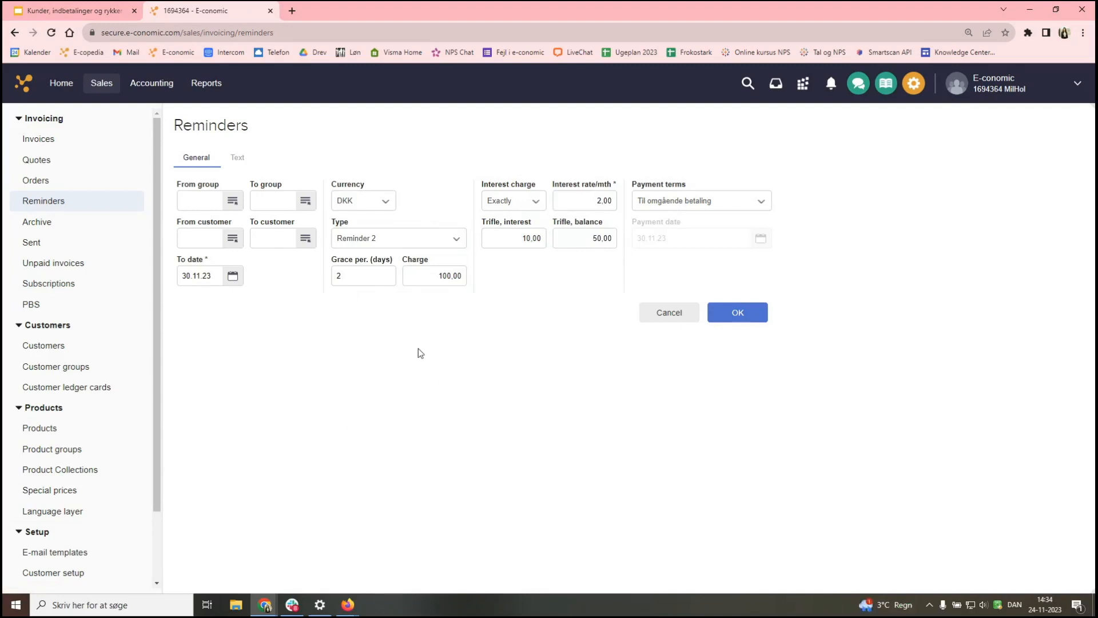
- Enter 'Reminder 2' as the reminder heading on the Text tab
{"action": "left_click", "coordinate": [238, 157]}
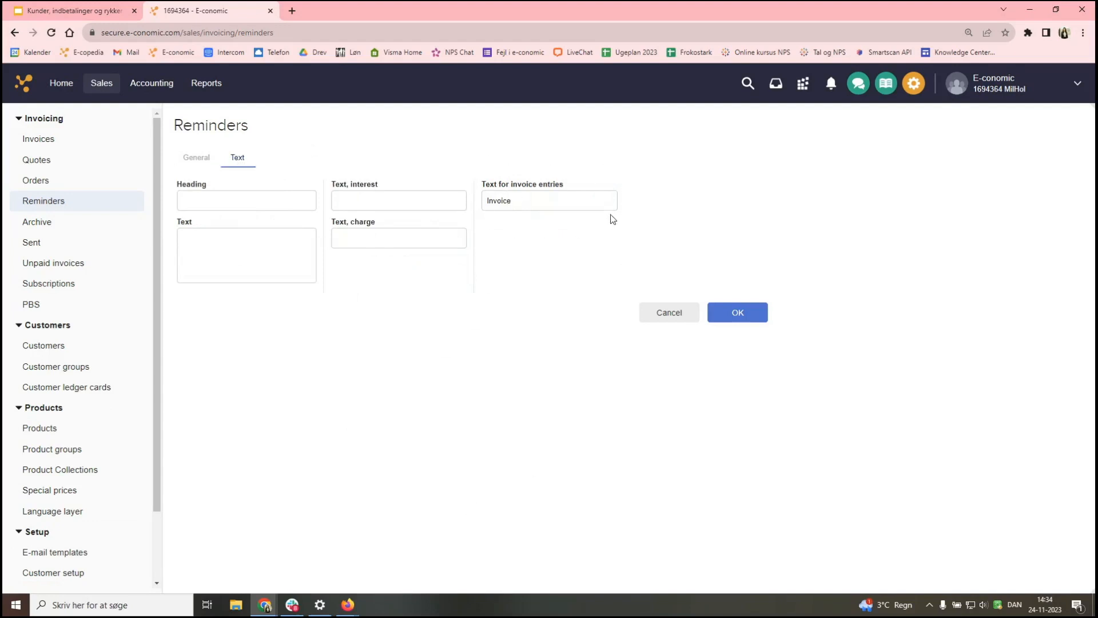
{"action": "left_click", "coordinate": [273, 201]}
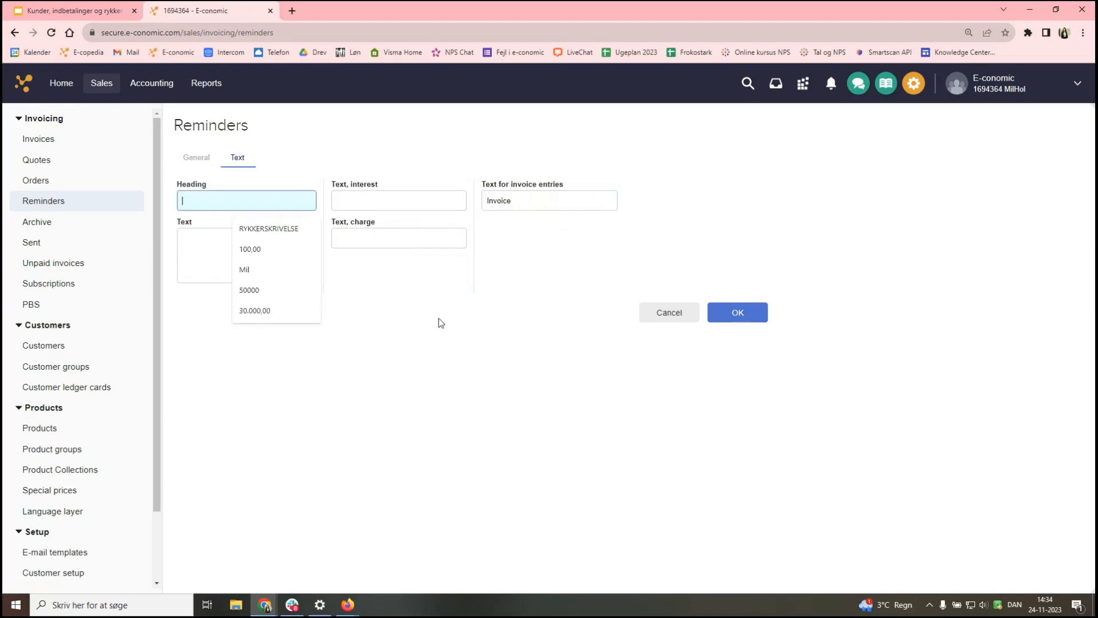
{"action": "type", "text": "Reminder"}
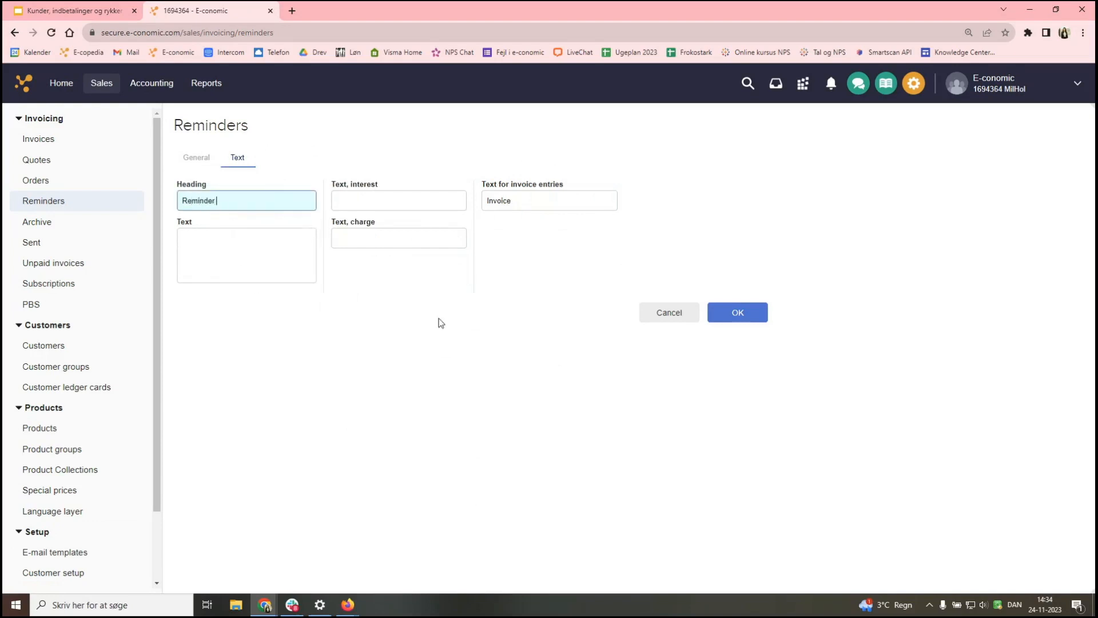
{"action": "type", "text": " 2"}
{"action": "left_click", "coordinate": [391, 339]}
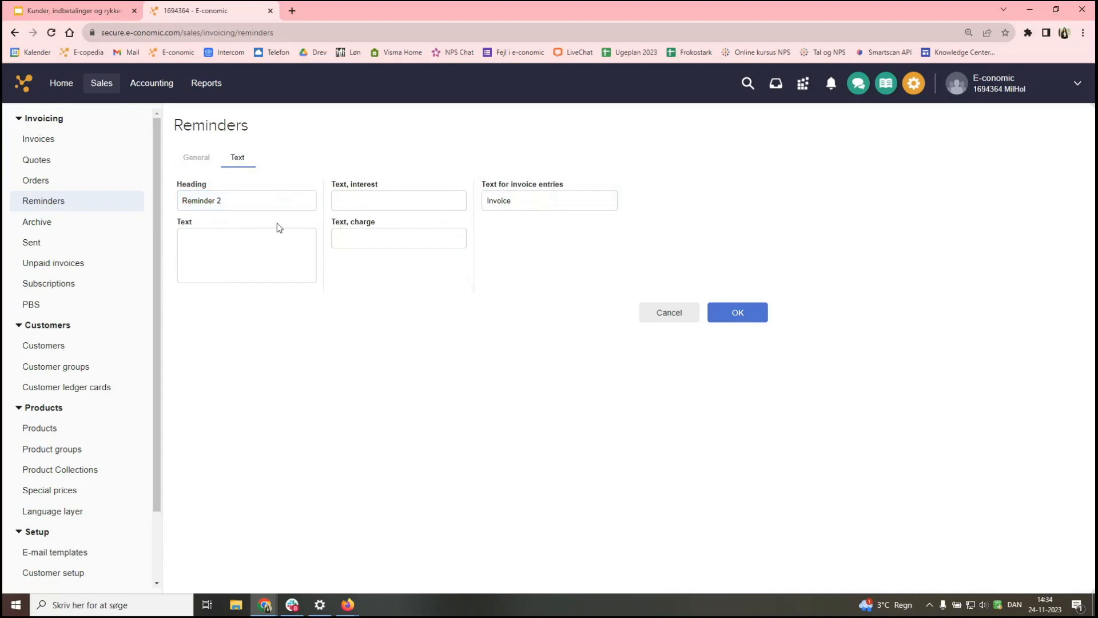
- Set interest text 'Interest' and charge text 'Charge', then generate the Reminder 2 run
{"action": "left_click", "coordinate": [407, 201]}
{"action": "type", "text": "Interest charge"}
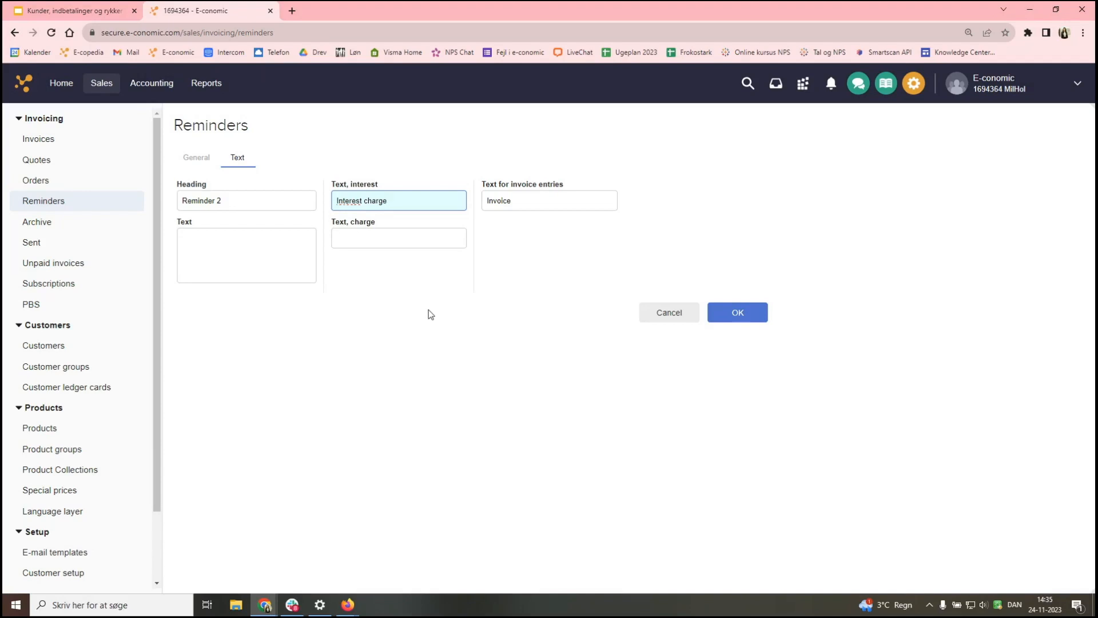
{"action": "left_click", "coordinate": [438, 238]}
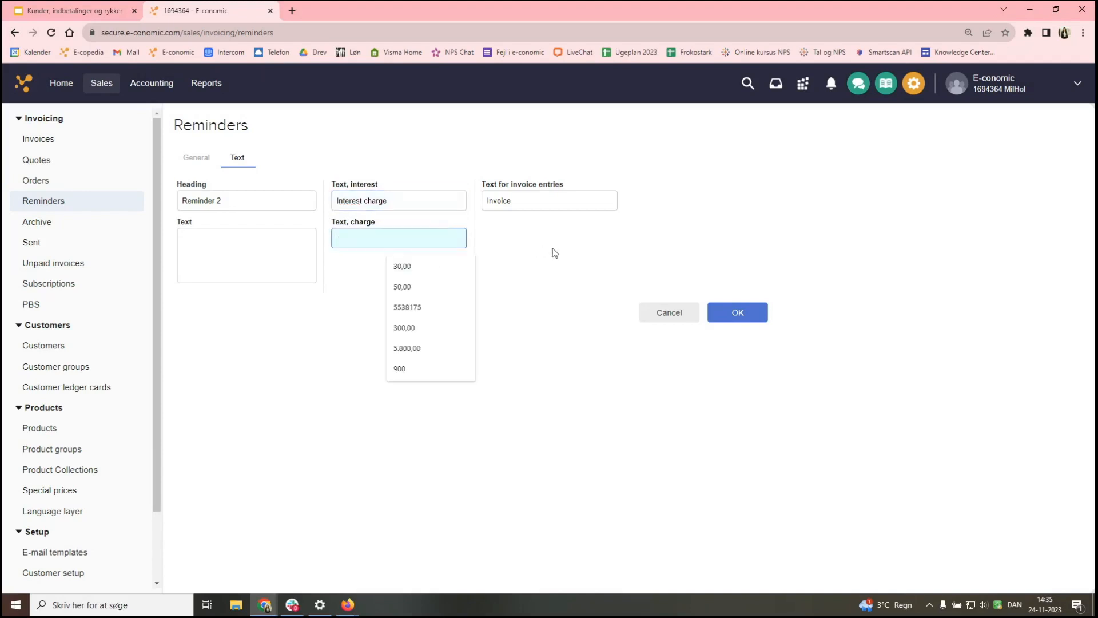
{"action": "type", "text": "Charge"}
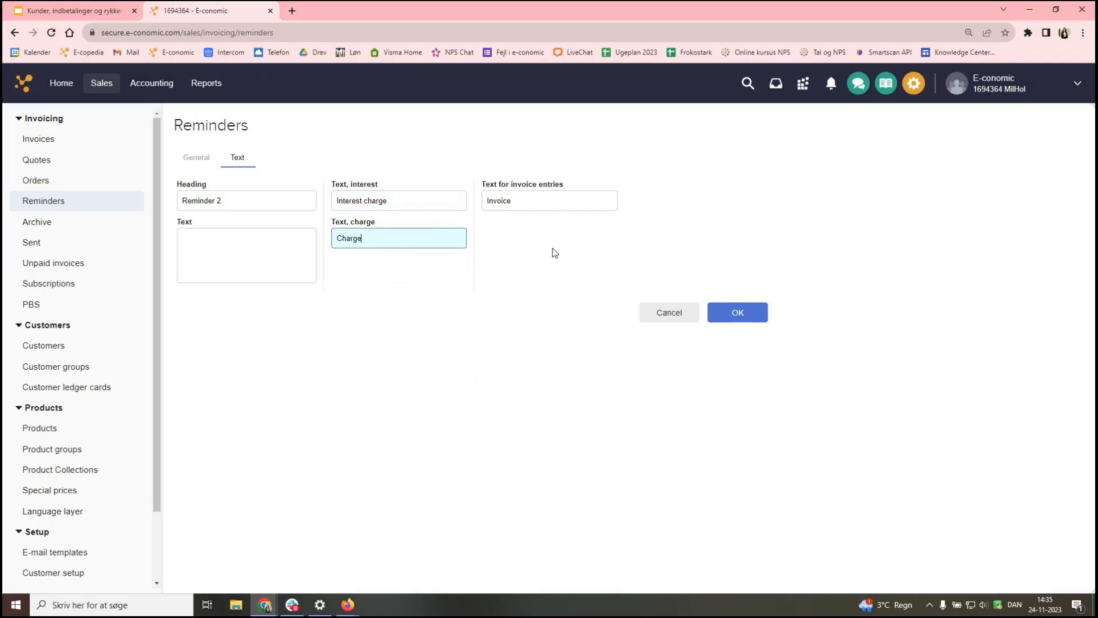
{"action": "left_click", "coordinate": [432, 201]}
{"action": "key", "text": "BackSpace"}
{"action": "key", "text": "BackSpace"}
{"action": "key", "text": "BackSpace"}
{"action": "left_click", "coordinate": [485, 355]}
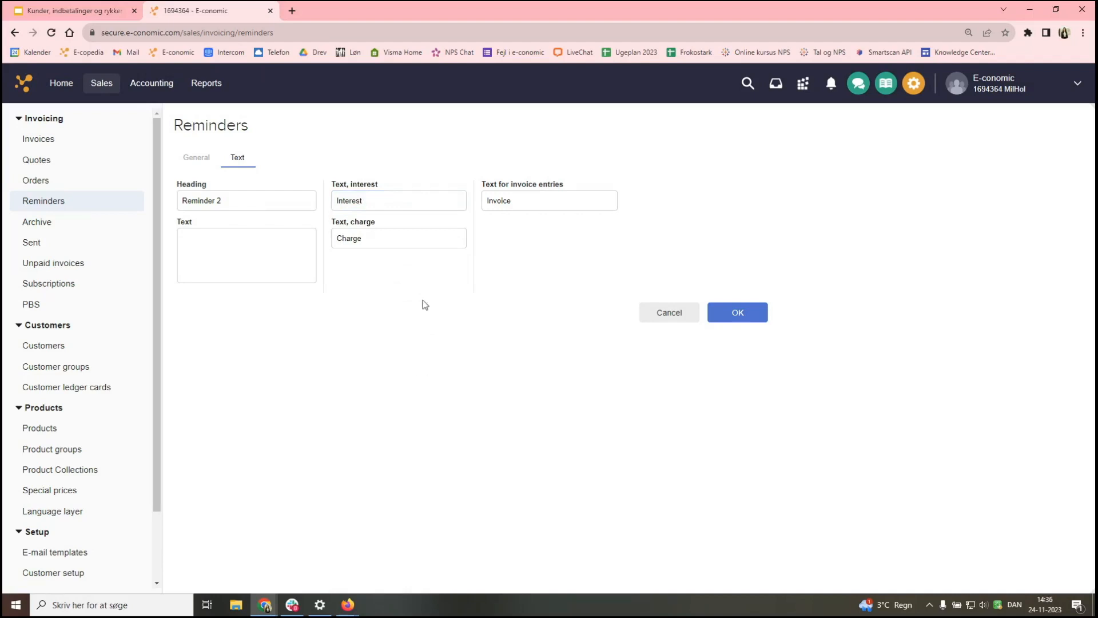
{"action": "left_click", "coordinate": [191, 164]}
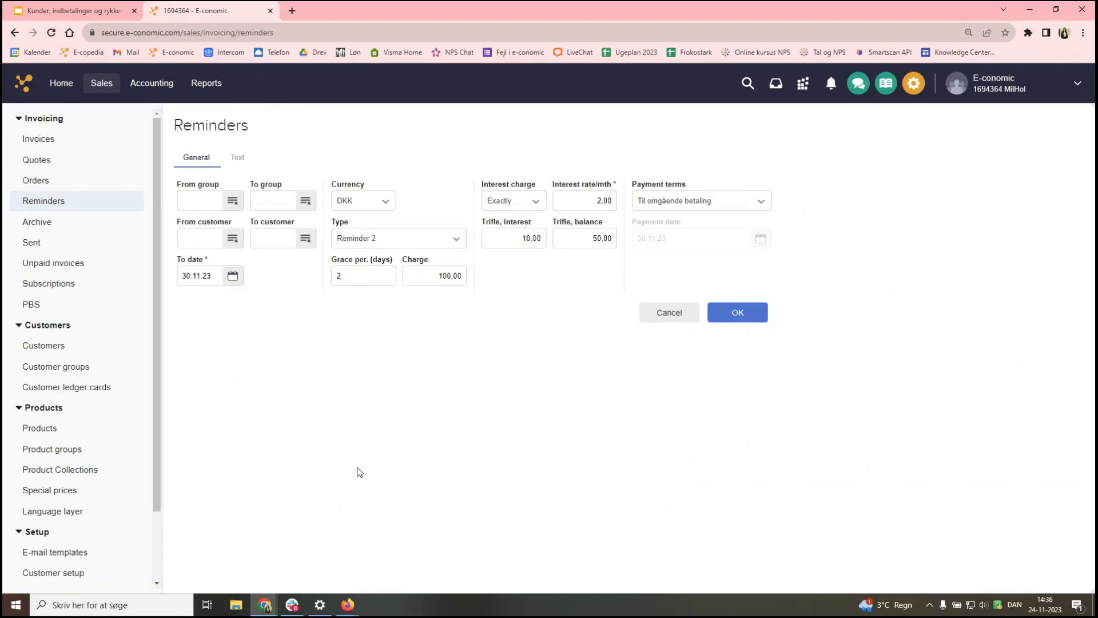
{"action": "left_click", "coordinate": [739, 319]}
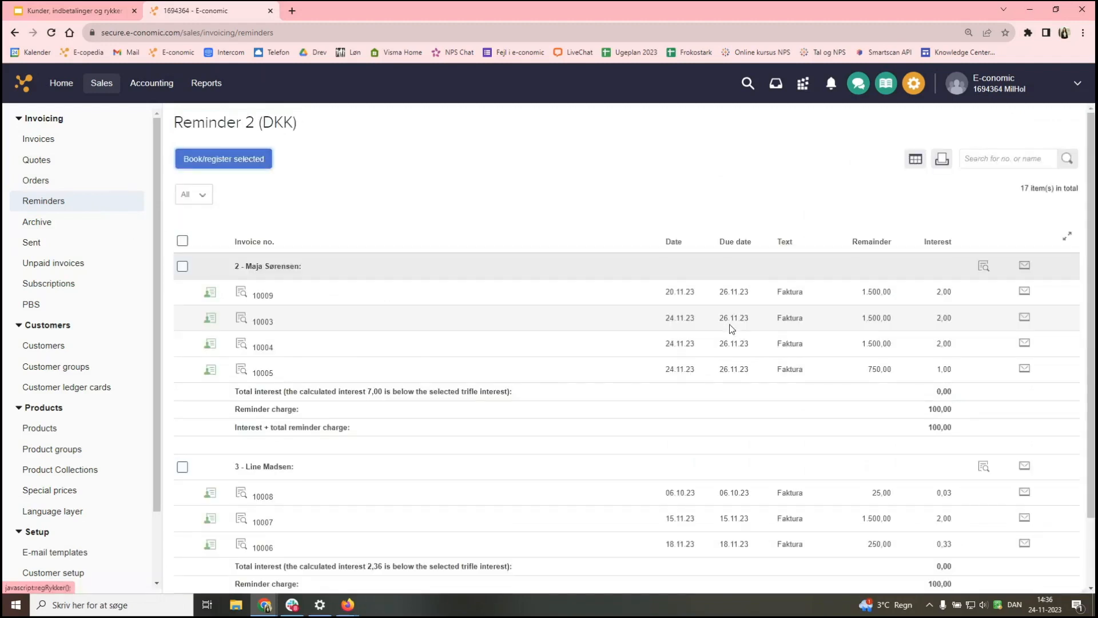
- Review the Reminder 2 charge totals: interest 7,00 and 2,36 waived as trifles, leaving 100,00 per customer
{"action": "scroll", "coordinate": [640, 411], "scroll_direction": "down", "scroll_amount": 1}
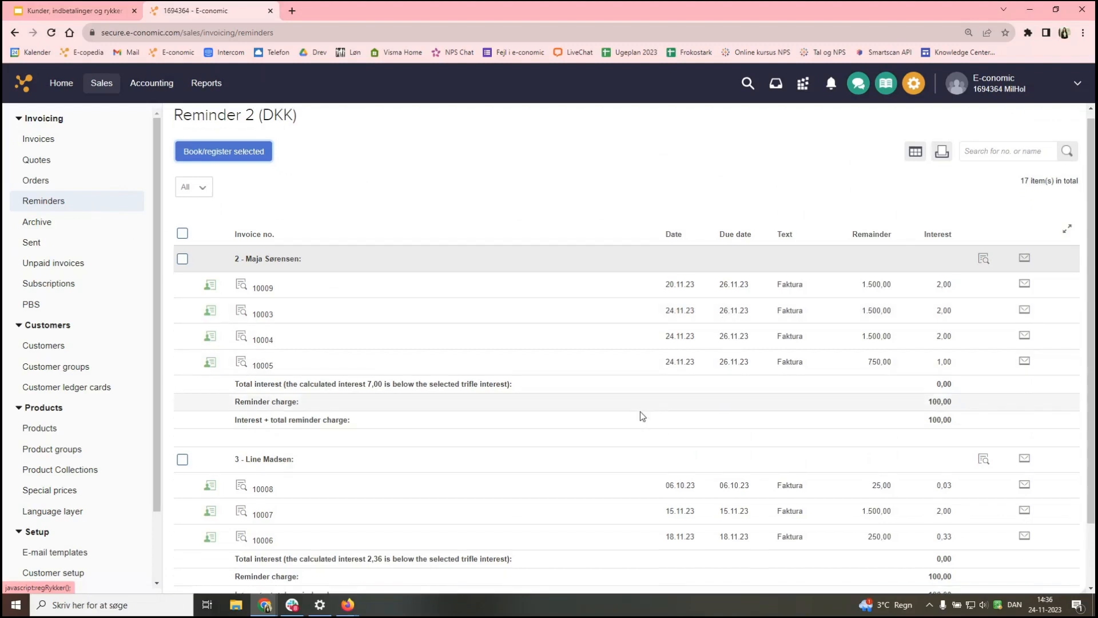
{"action": "scroll", "coordinate": [640, 417], "scroll_direction": "down", "scroll_amount": 1}
{"action": "scroll", "coordinate": [639, 417], "scroll_direction": "up", "scroll_amount": 1}
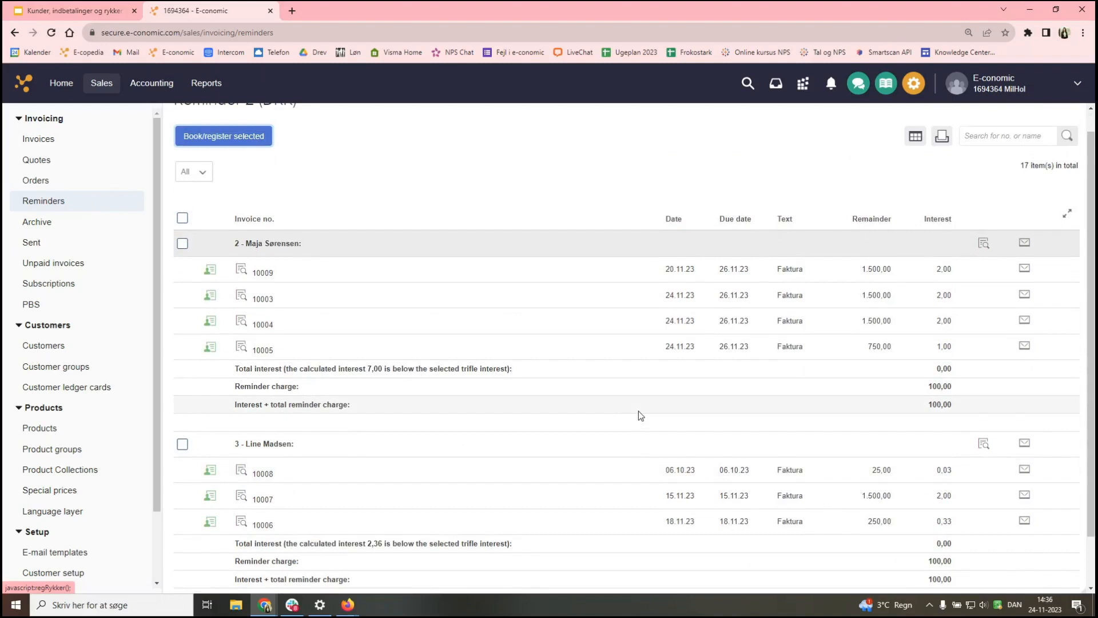
{"action": "scroll", "coordinate": [610, 396], "scroll_direction": "down", "scroll_amount": 1}
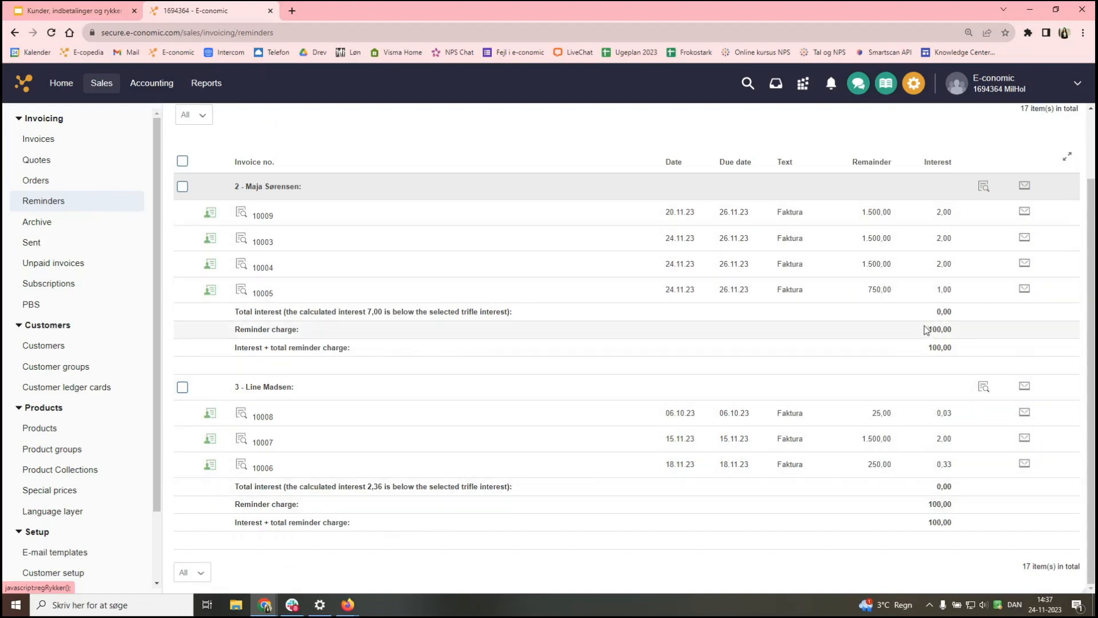
{"action": "left_click_drag", "start_coordinate": [927, 330], "coordinate": [954, 351]}
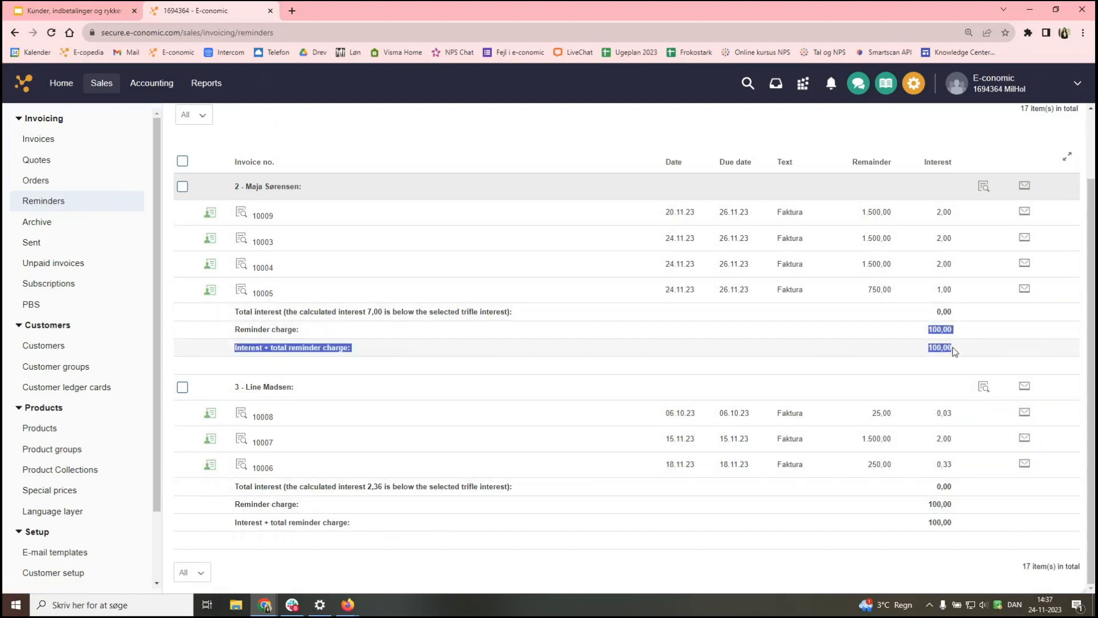
{"action": "left_click_drag", "start_coordinate": [927, 503], "coordinate": [947, 536]}
{"action": "left_click", "coordinate": [947, 536]}
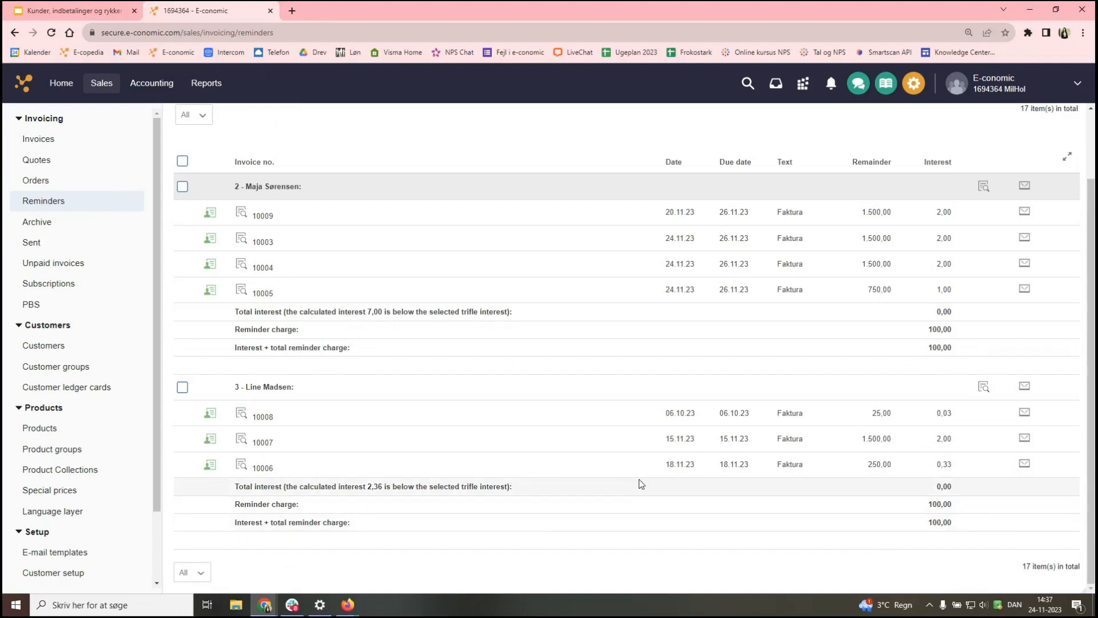
{"action": "scroll", "coordinate": [642, 484], "scroll_direction": "up", "scroll_amount": 2}
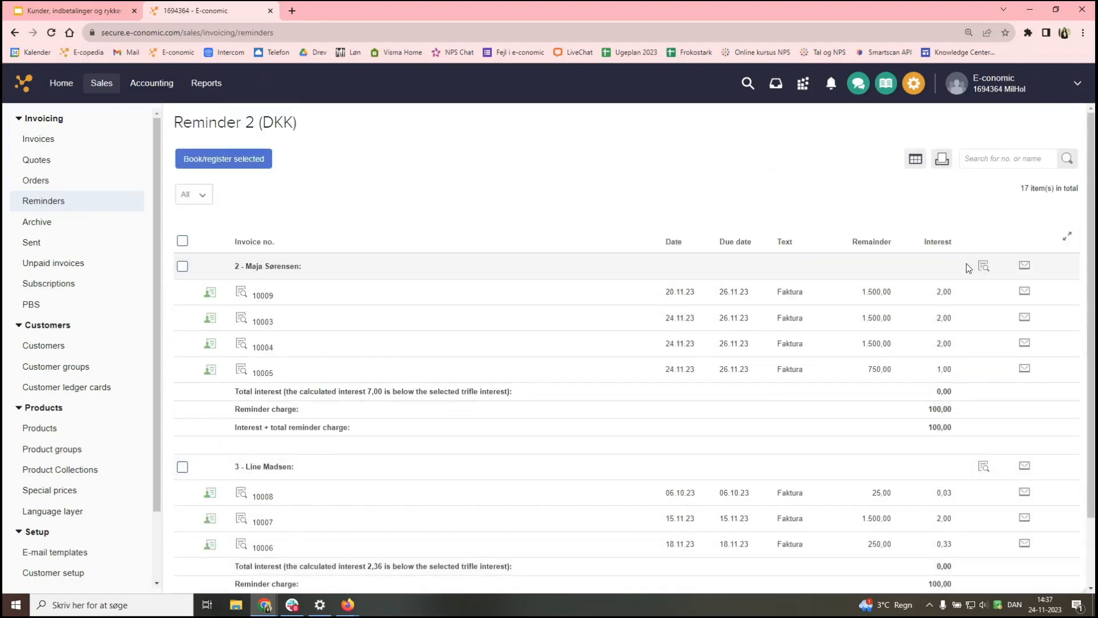
- Preview the first customer's draft Reminder 2 document totalling 5.350,00 DKK, then close it
{"action": "left_click", "coordinate": [983, 267]}
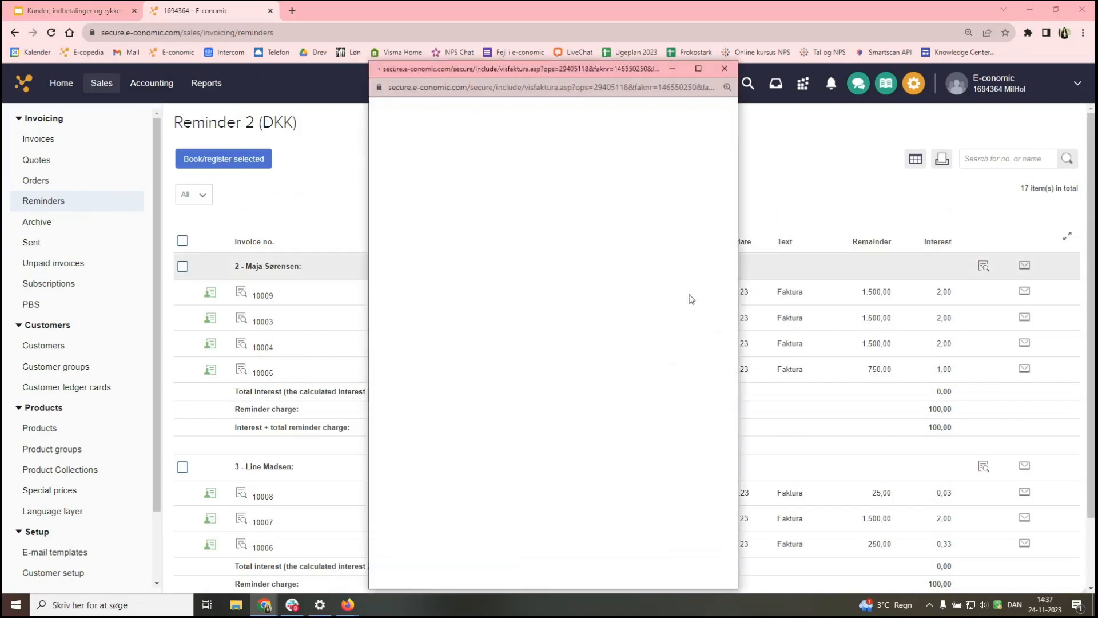
{"action": "left_click_drag", "start_coordinate": [740, 302], "coordinate": [844, 302]}
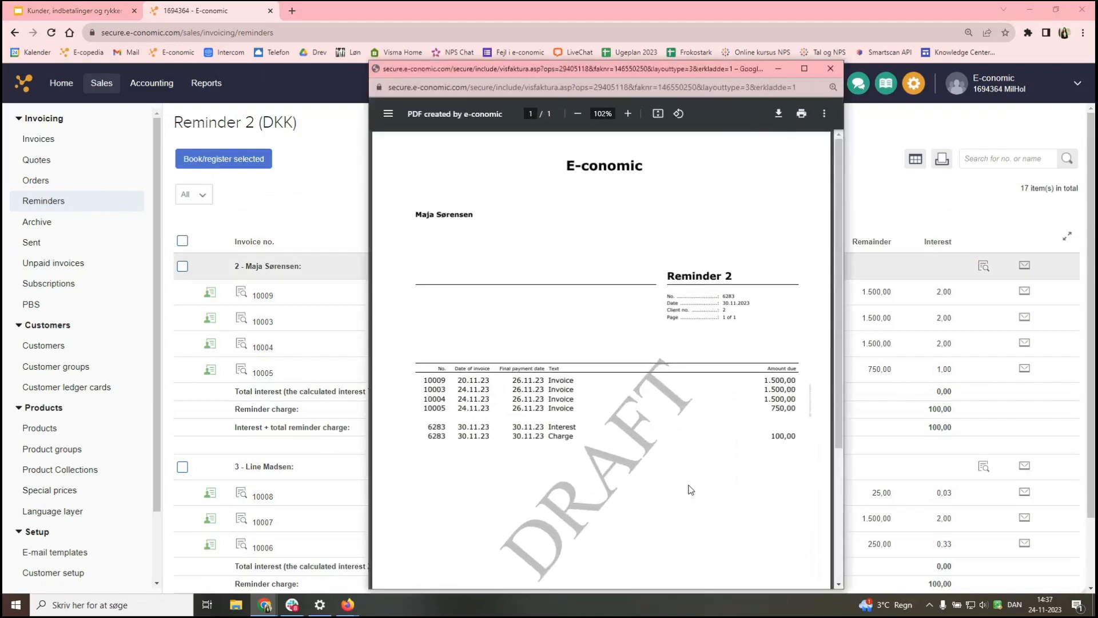
{"action": "scroll", "coordinate": [690, 491], "scroll_direction": "down", "scroll_amount": 1}
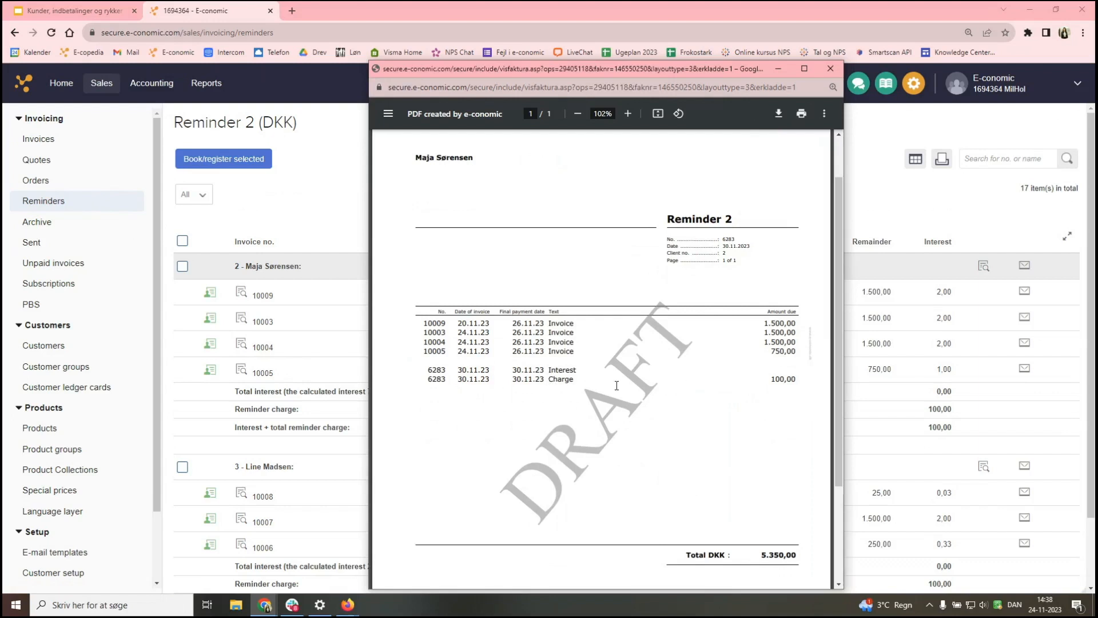
{"action": "scroll", "coordinate": [792, 386], "scroll_direction": "down", "scroll_amount": 3}
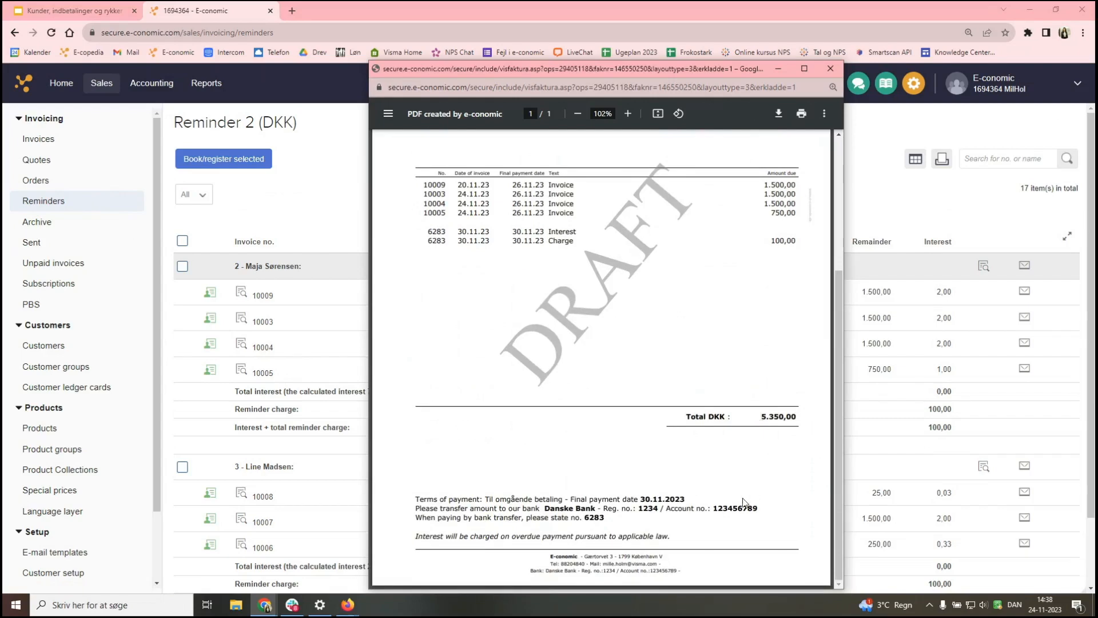
{"action": "left_click", "coordinate": [830, 68]}
- Preview Customer 3's draft Reminder 2 totalling 1.875,00 DKK, check its payment terms, and close it
{"action": "scroll", "coordinate": [618, 459], "scroll_direction": "down", "scroll_amount": 2}
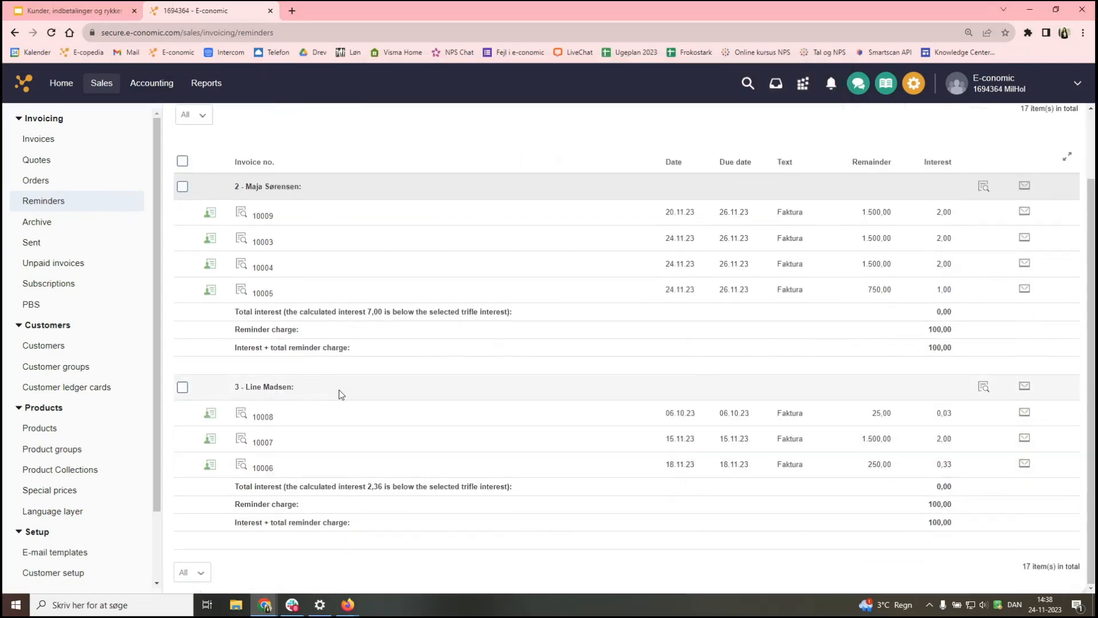
{"action": "left_click", "coordinate": [984, 386]}
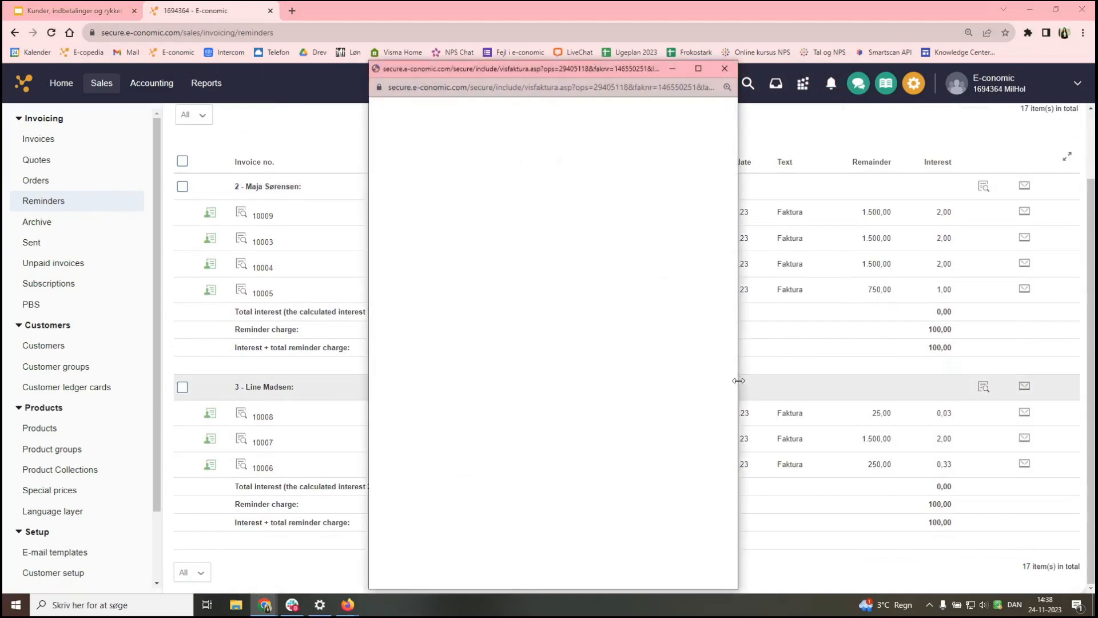
{"action": "left_click_drag", "start_coordinate": [741, 267], "coordinate": [863, 280]}
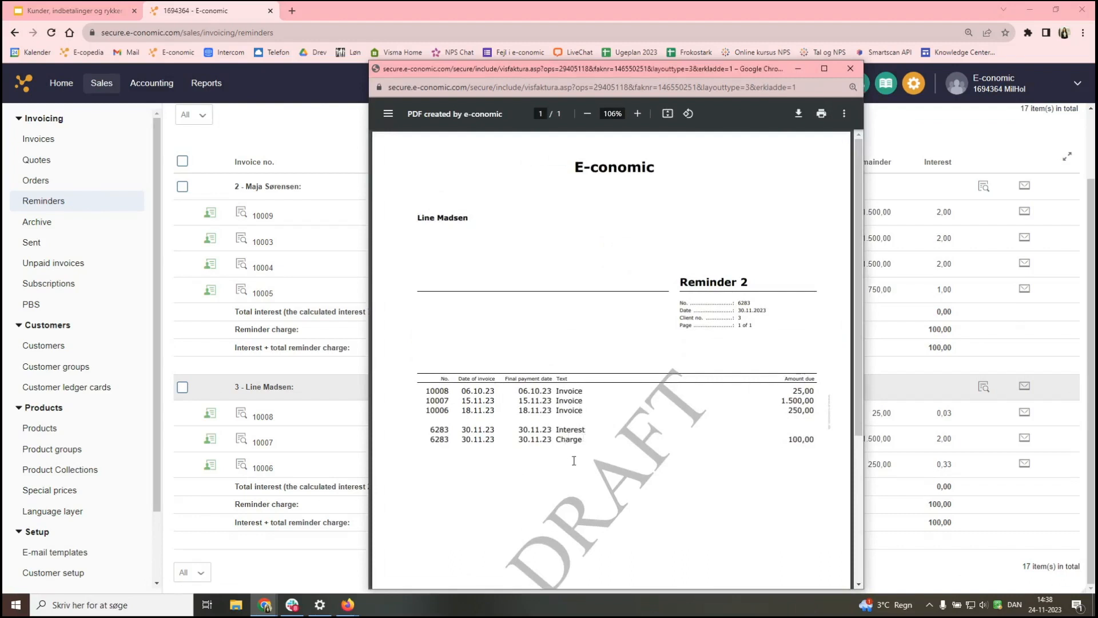
{"action": "scroll", "coordinate": [572, 458], "scroll_direction": "down", "scroll_amount": 4}
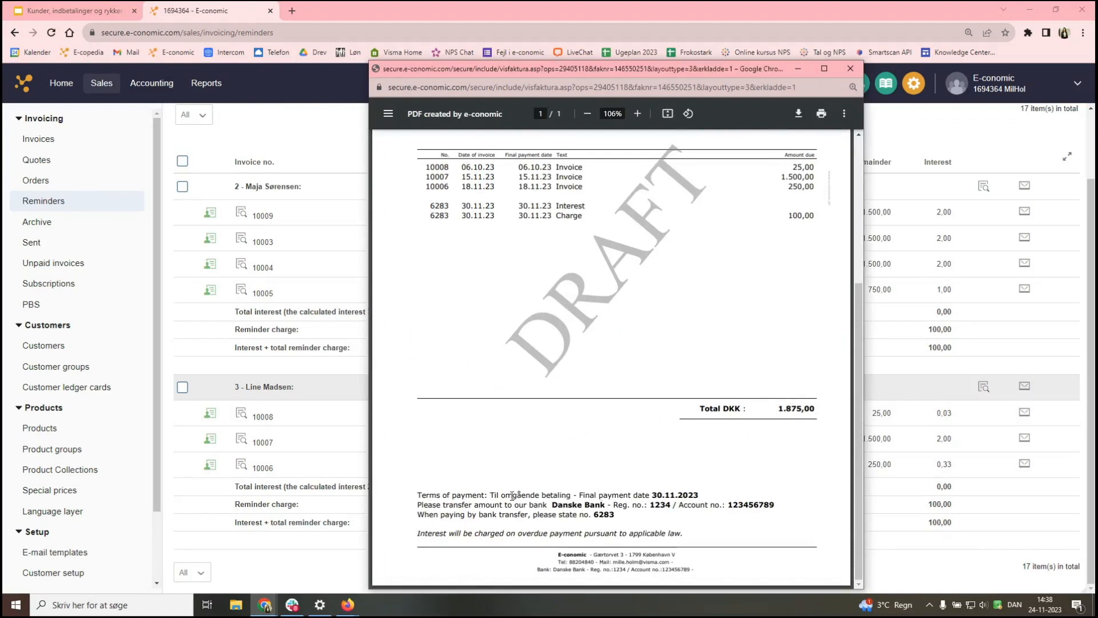
{"action": "left_click_drag", "start_coordinate": [502, 496], "coordinate": [577, 492]}
{"action": "left_click", "coordinate": [577, 492]}
{"action": "scroll", "coordinate": [610, 467], "scroll_direction": "up", "scroll_amount": 3}
{"action": "scroll", "coordinate": [609, 468], "scroll_direction": "up", "scroll_amount": 1}
{"action": "left_click", "coordinate": [850, 68]}
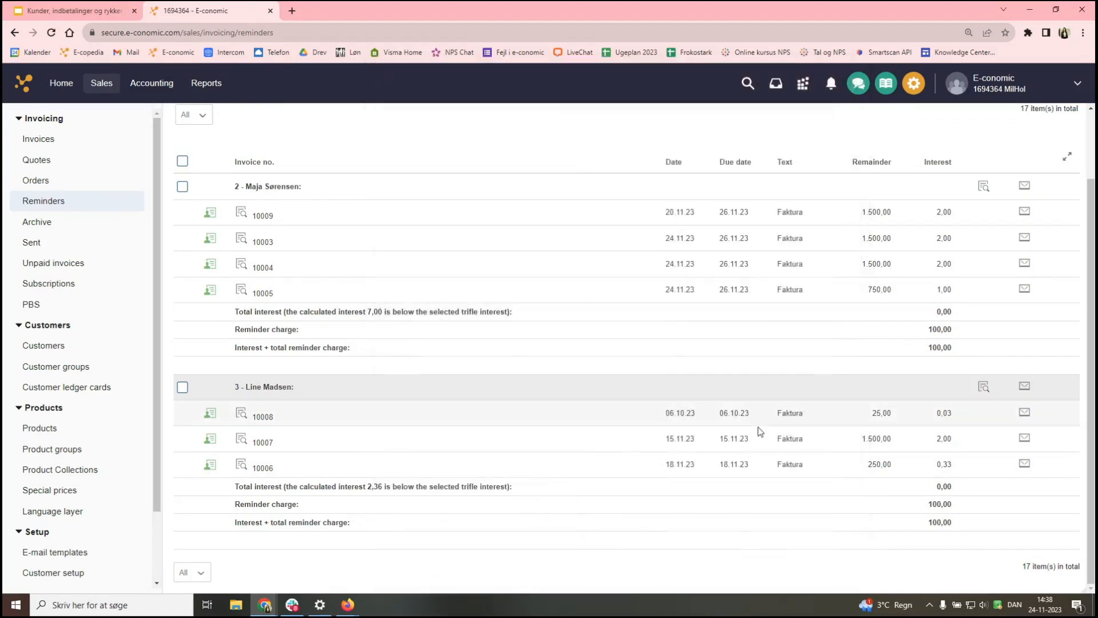
{"action": "scroll", "coordinate": [752, 453], "scroll_direction": "up", "scroll_amount": 2}
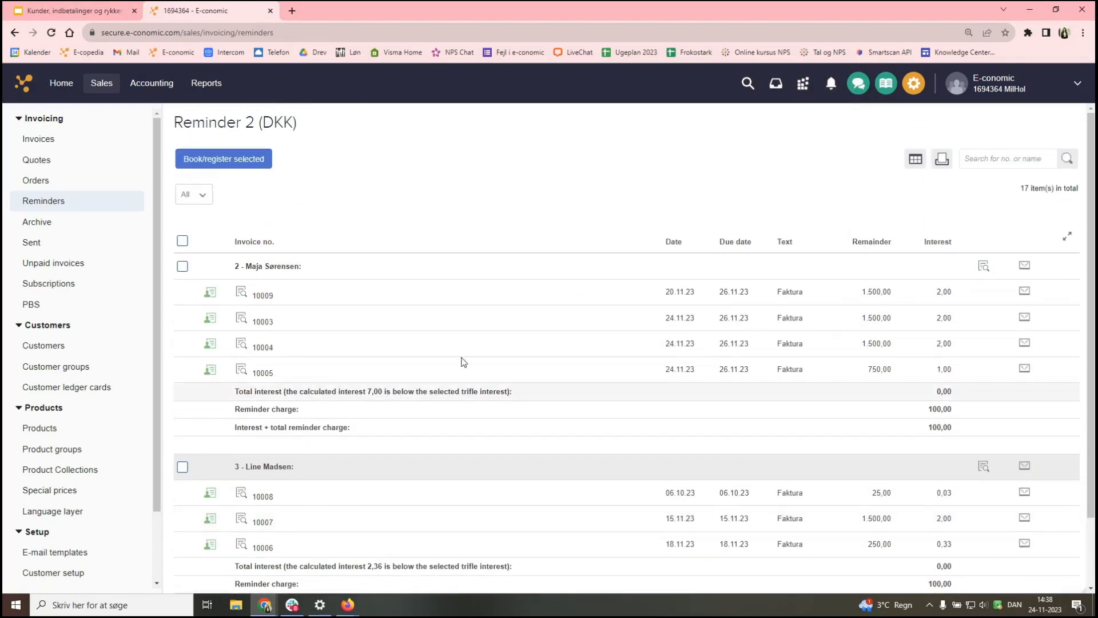
- Select all reminders, then book and e-mail the first customer's Reminder 2 to the recipient address
{"action": "left_click", "coordinate": [183, 241]}
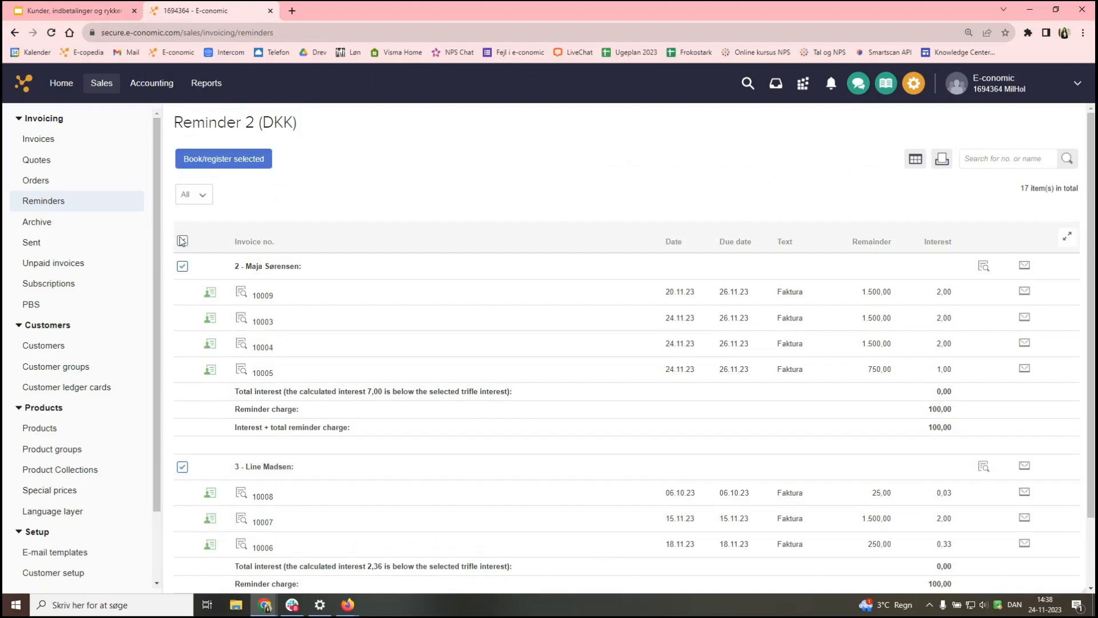
{"action": "left_click", "coordinate": [1024, 269]}
{"action": "left_click", "coordinate": [793, 142]}
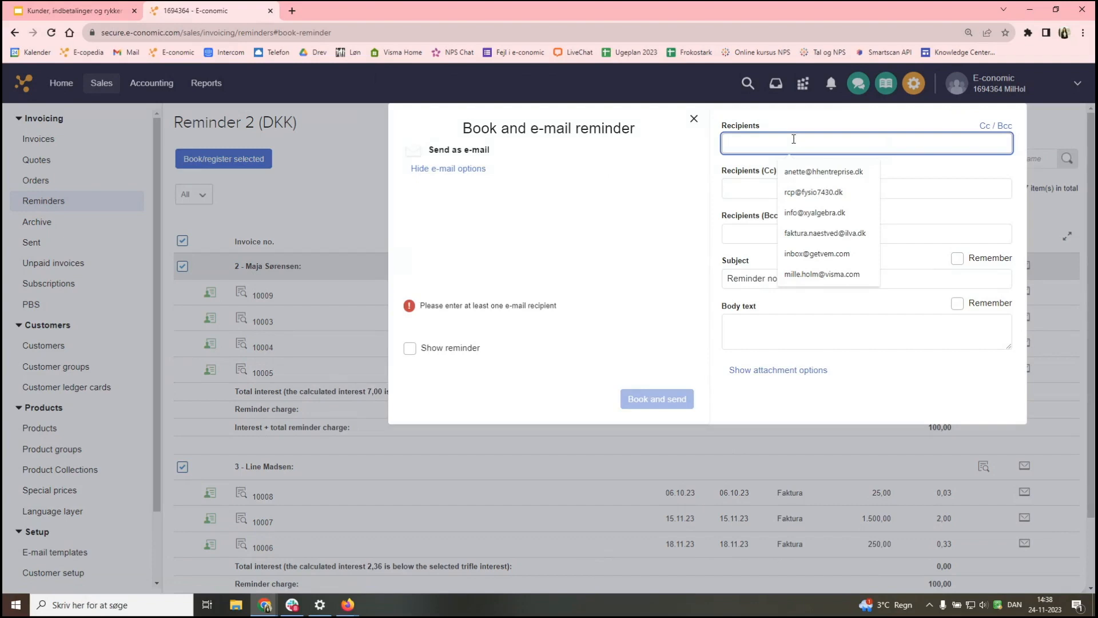
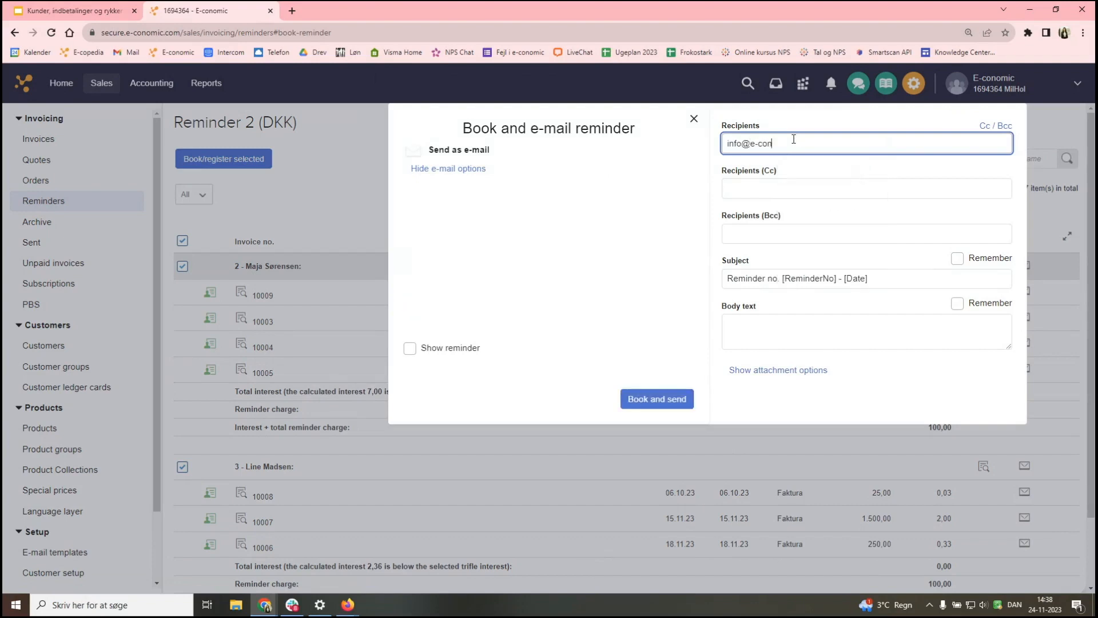
{"action": "left_click", "coordinate": [668, 391]}
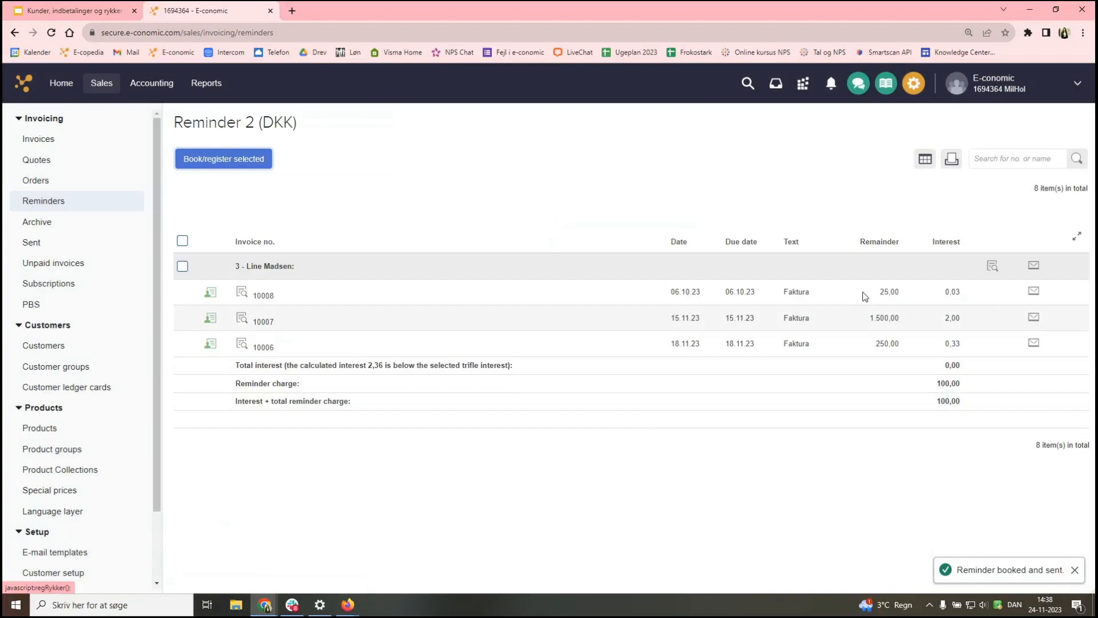
- Book and e-mail the remaining customer's Reminder 2 to the same recipient address
{"action": "left_click", "coordinate": [1033, 267]}
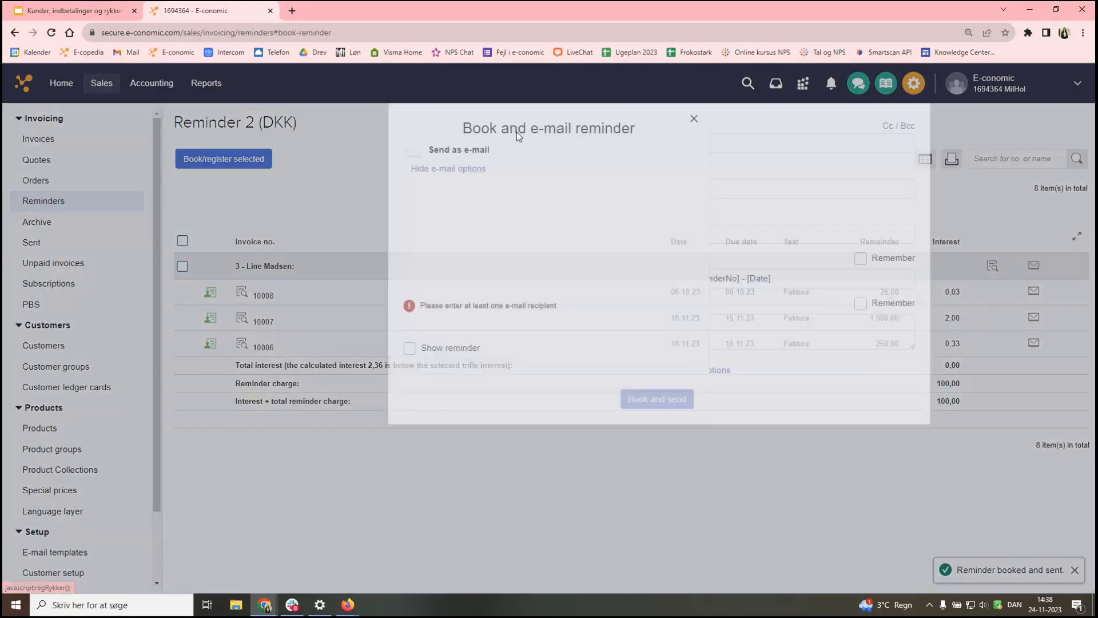
{"action": "left_click", "coordinate": [803, 147]}
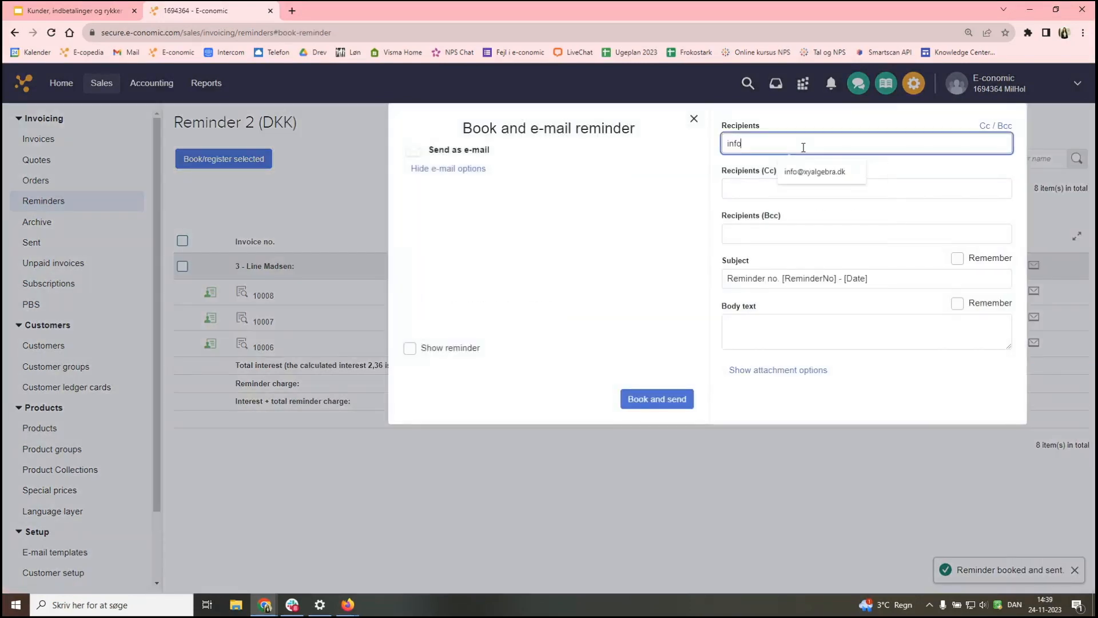
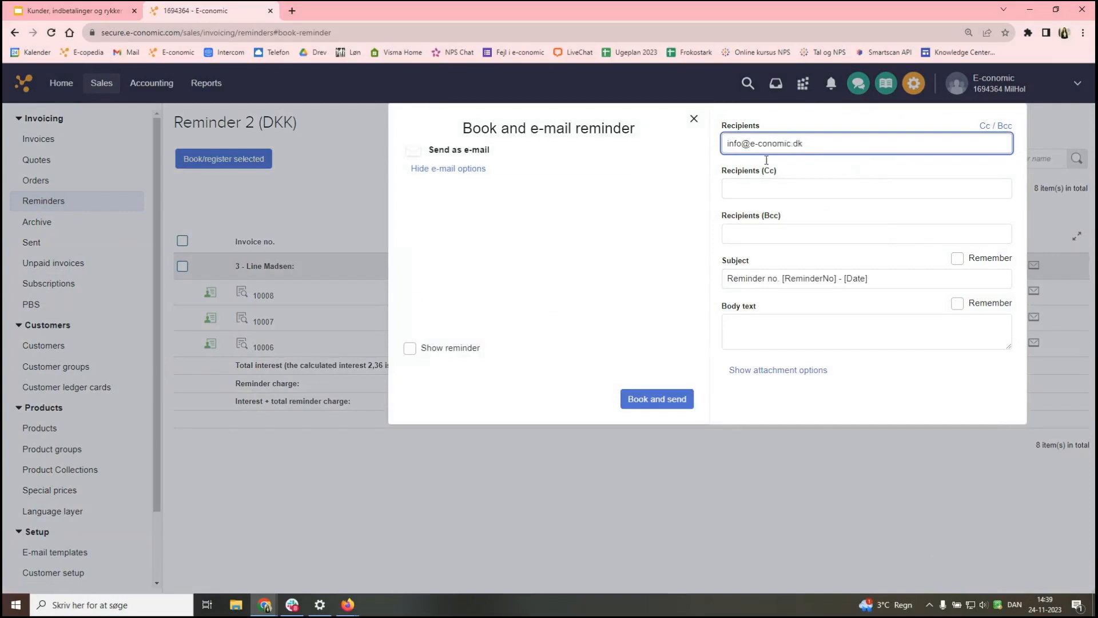
{"action": "left_click", "coordinate": [650, 403]}
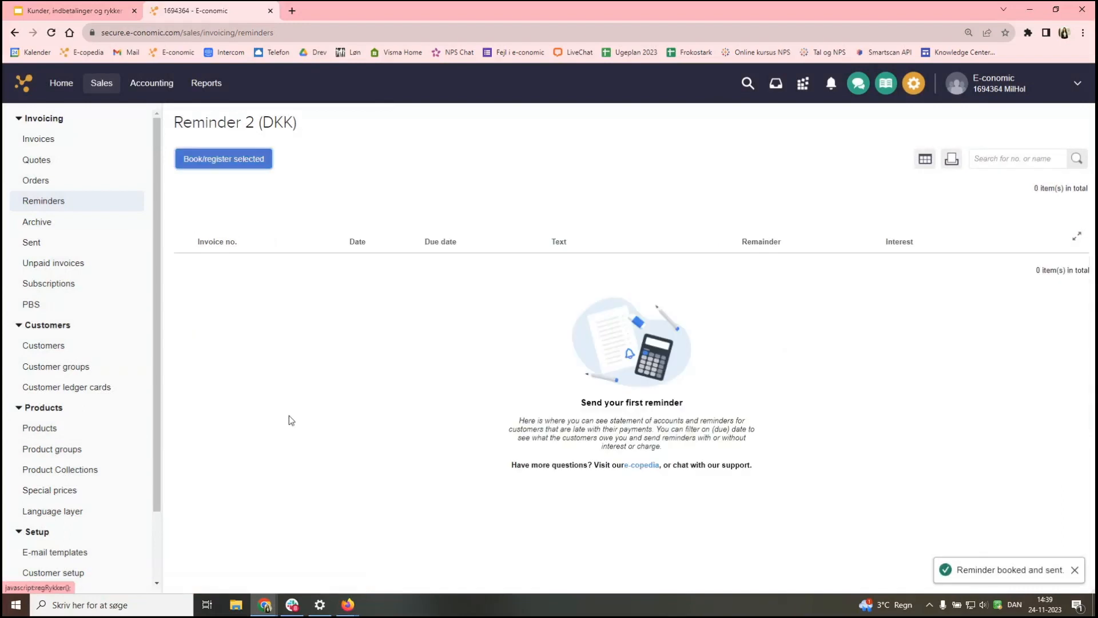
- Start a new reminder run with the type set to Reminder 3
{"action": "left_click", "coordinate": [105, 207]}
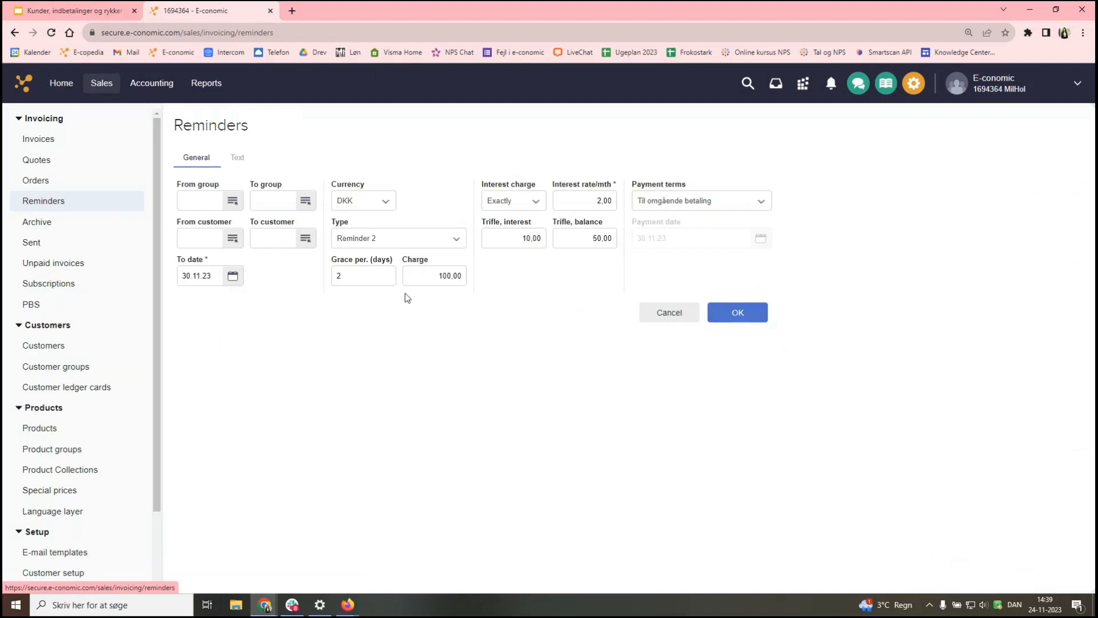
{"action": "left_click", "coordinate": [417, 238]}
{"action": "left_click", "coordinate": [401, 204]}
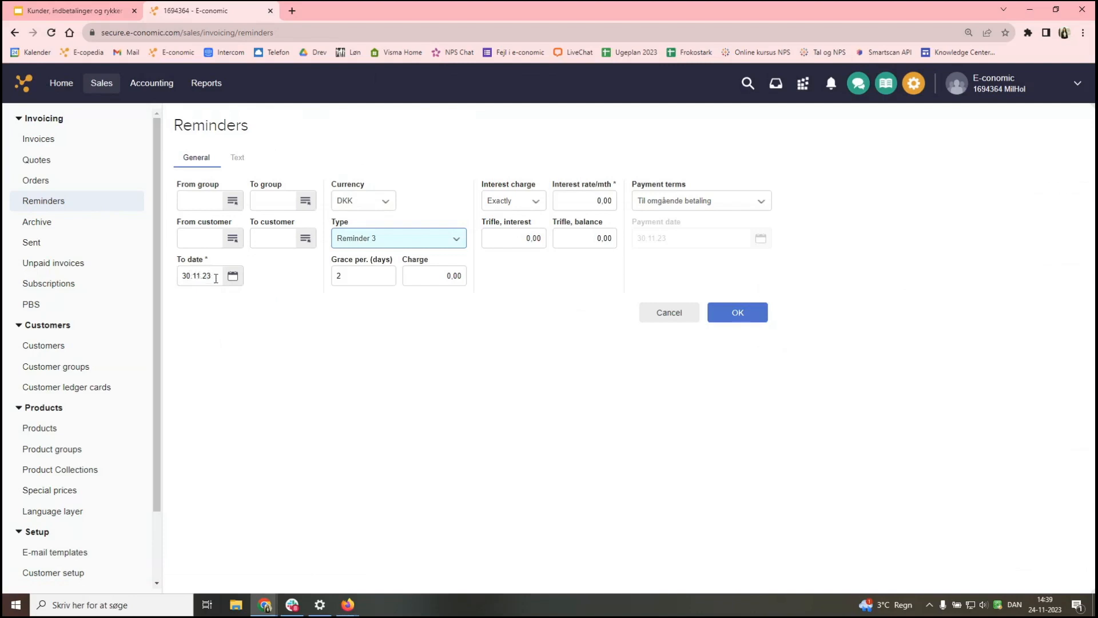
- Set the run's To date to 02.12.23
{"action": "left_click", "coordinate": [234, 277]}
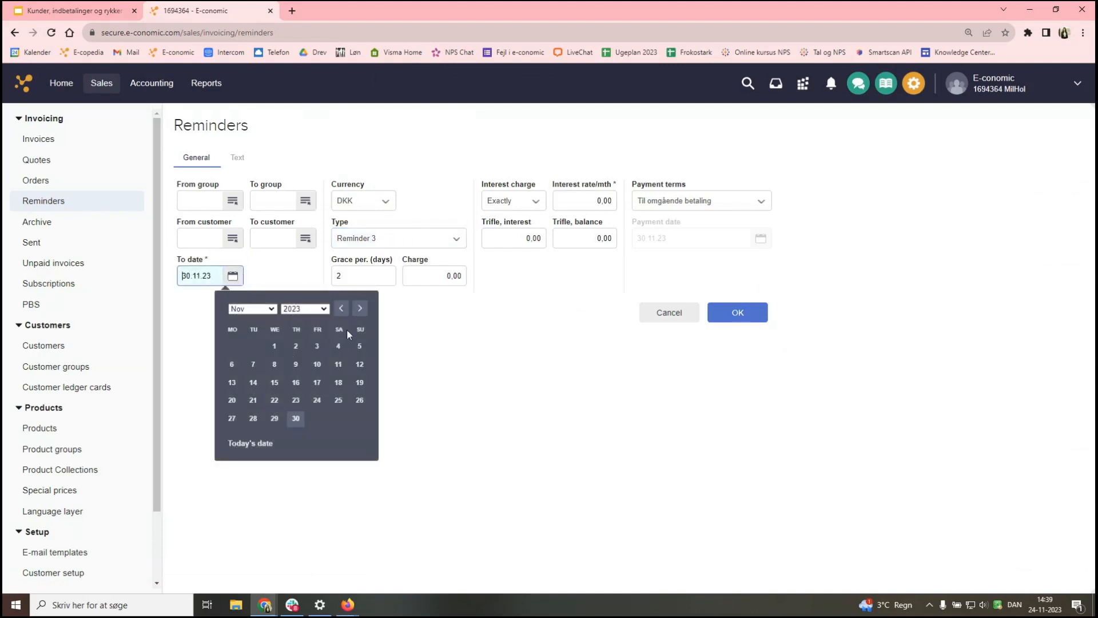
{"action": "left_click", "coordinate": [259, 310]}
{"action": "left_click", "coordinate": [255, 423]}
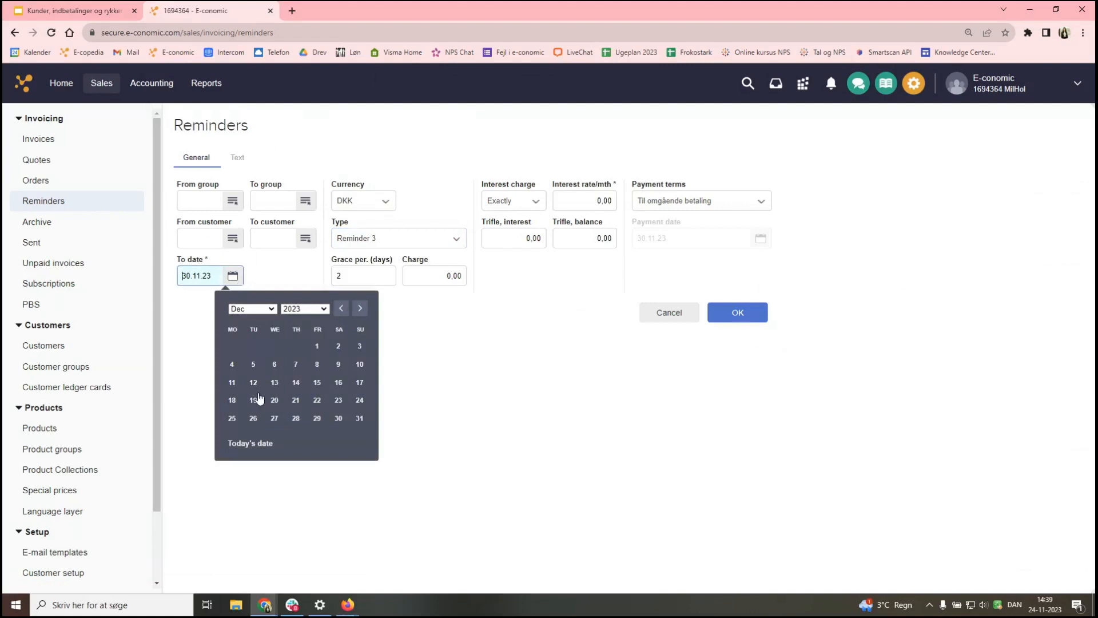
{"action": "left_click", "coordinate": [338, 347]}
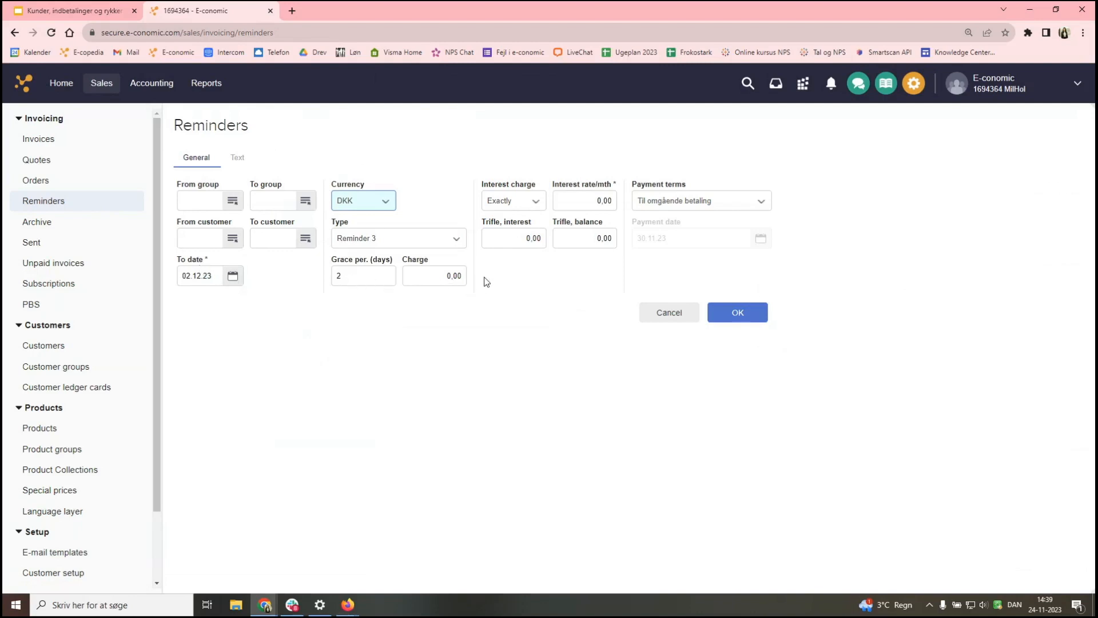
- Set the Reminder 3 charge to 100.00 and the monthly interest rate to 2.00
{"action": "left_click", "coordinate": [433, 278]}
{"action": "type", "text": "100"}
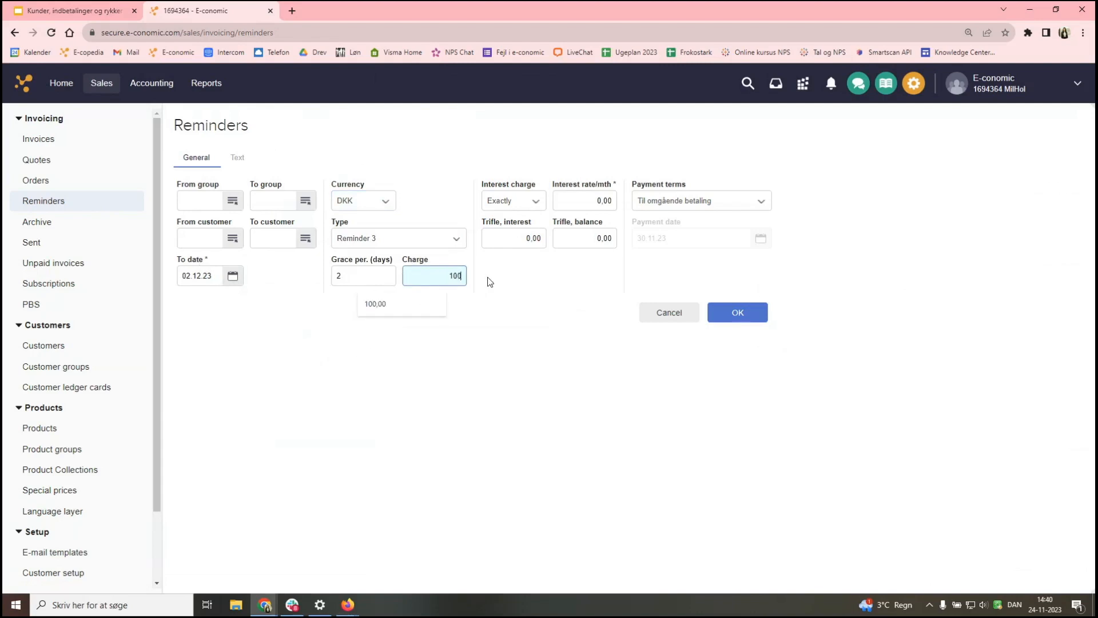
{"action": "left_click", "coordinate": [506, 289]}
{"action": "left_click", "coordinate": [600, 202]}
{"action": "type", "text": "3"}
{"action": "left_click", "coordinate": [467, 379]}
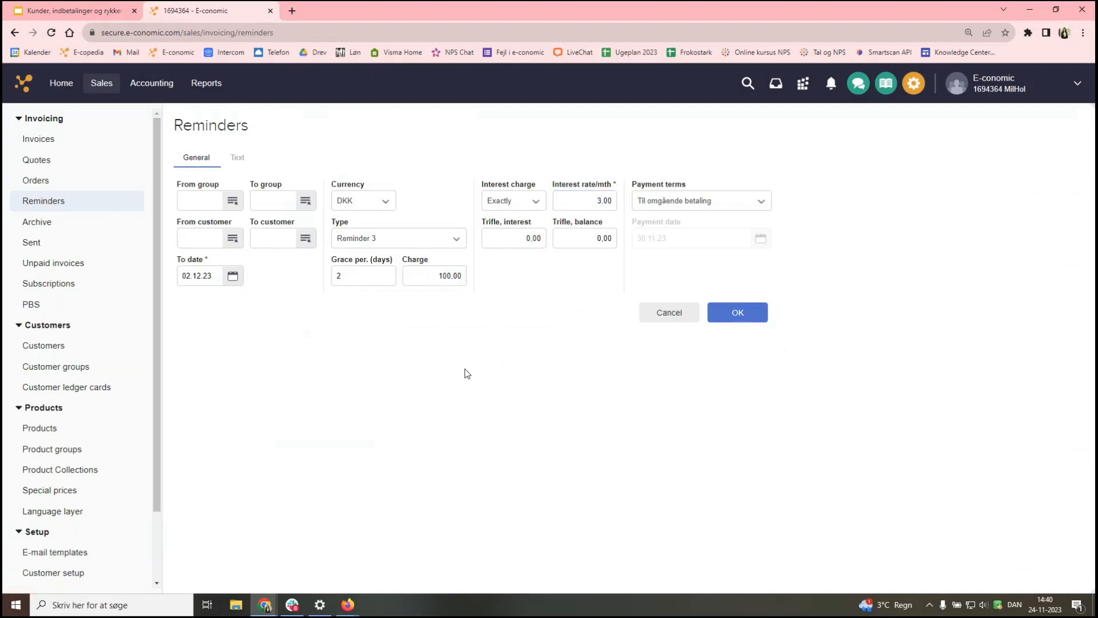
{"action": "left_click", "coordinate": [601, 201]}
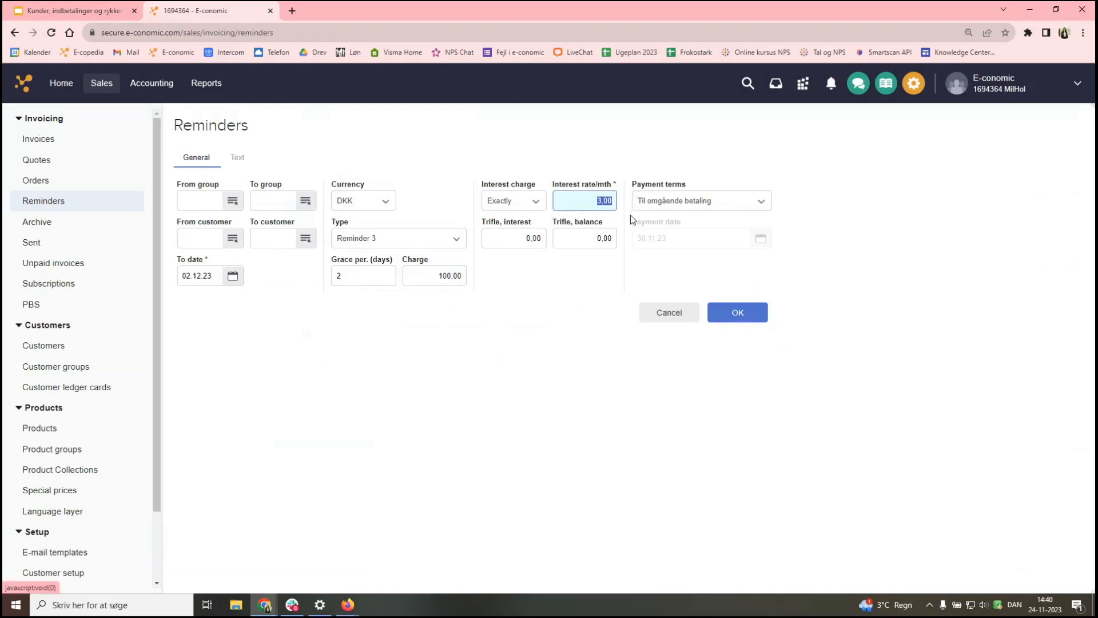
{"action": "type", "text": "2"}
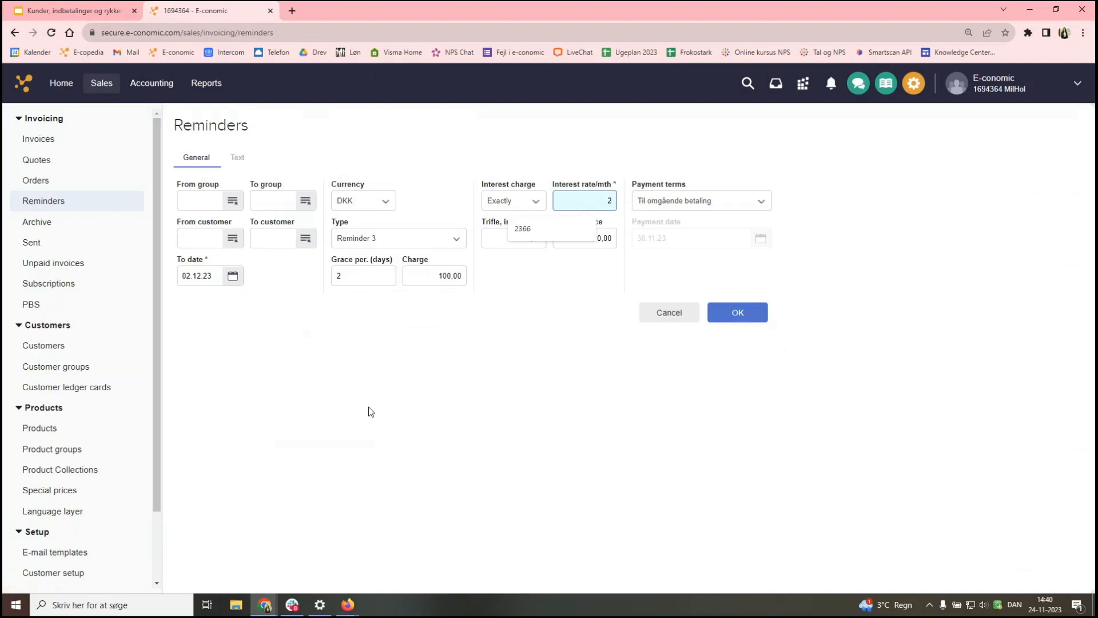
{"action": "left_click", "coordinate": [432, 368]}
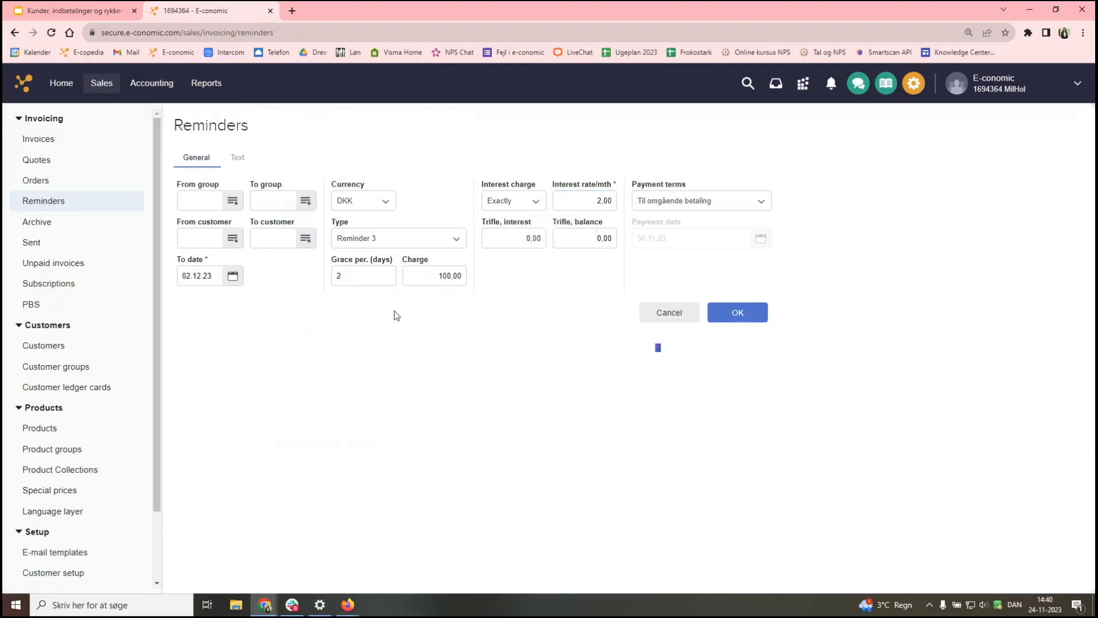
- Set trifle interest to 15.00 and trifle balance to 75.00, then view the text settings
{"action": "left_click", "coordinate": [526, 239]}
{"action": "type", "text": "15"}
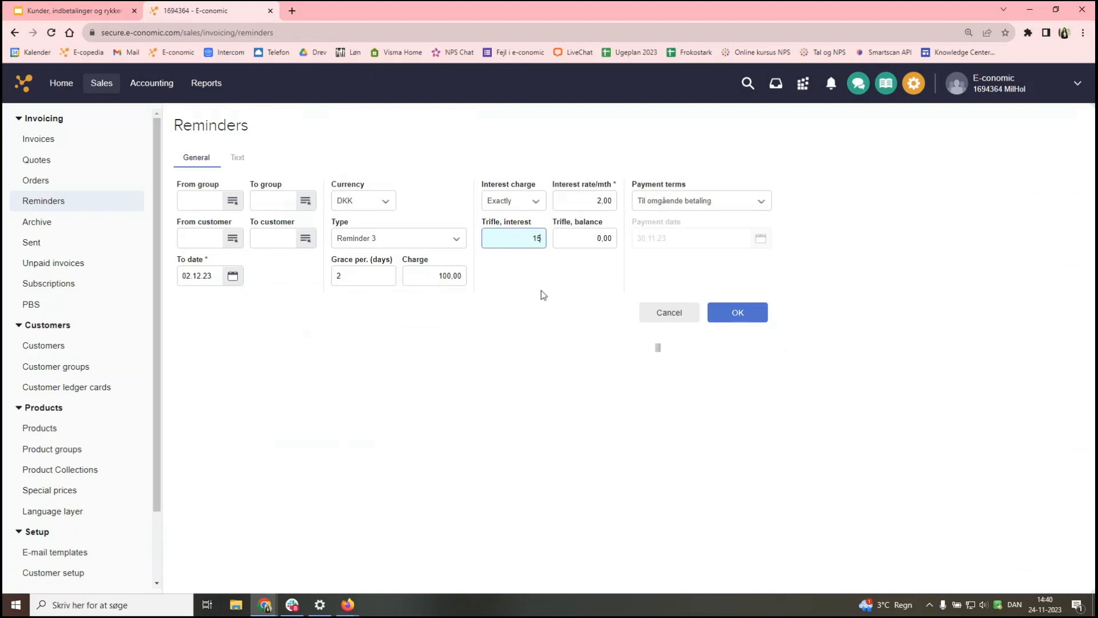
{"action": "key", "text": "Tab"}
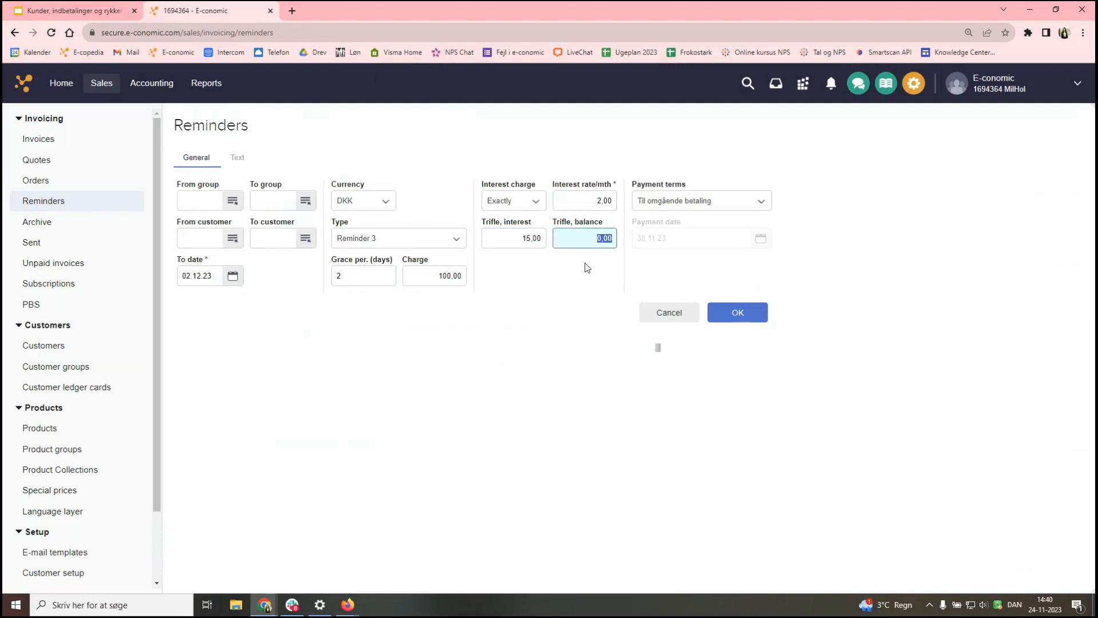
{"action": "type", "text": "75"}
{"action": "key", "text": "Tab"}
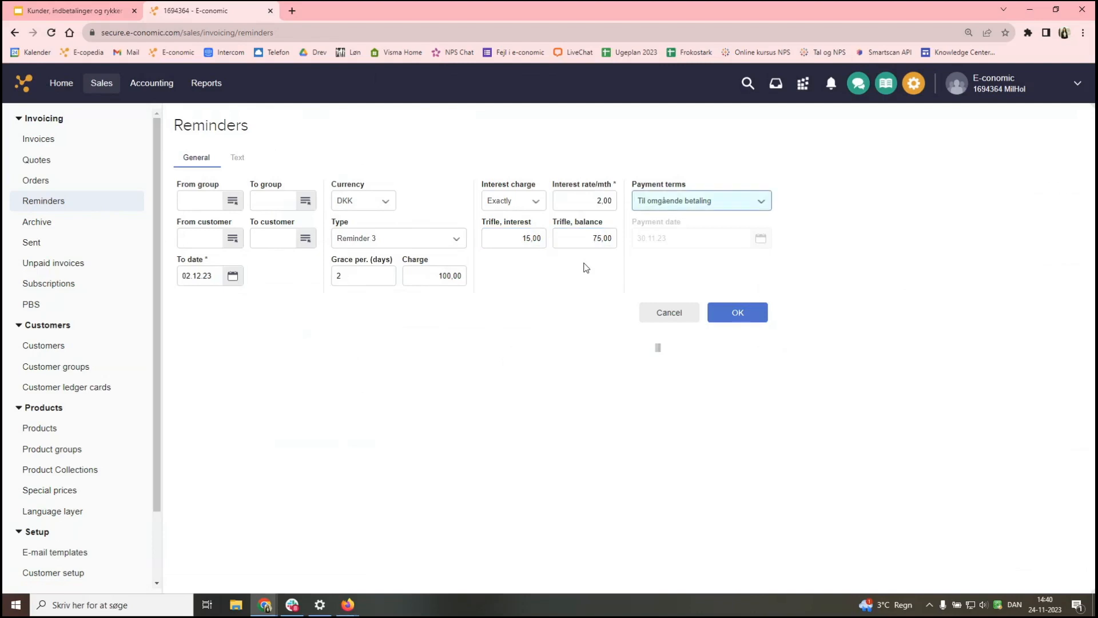
{"action": "left_click", "coordinate": [238, 160]}
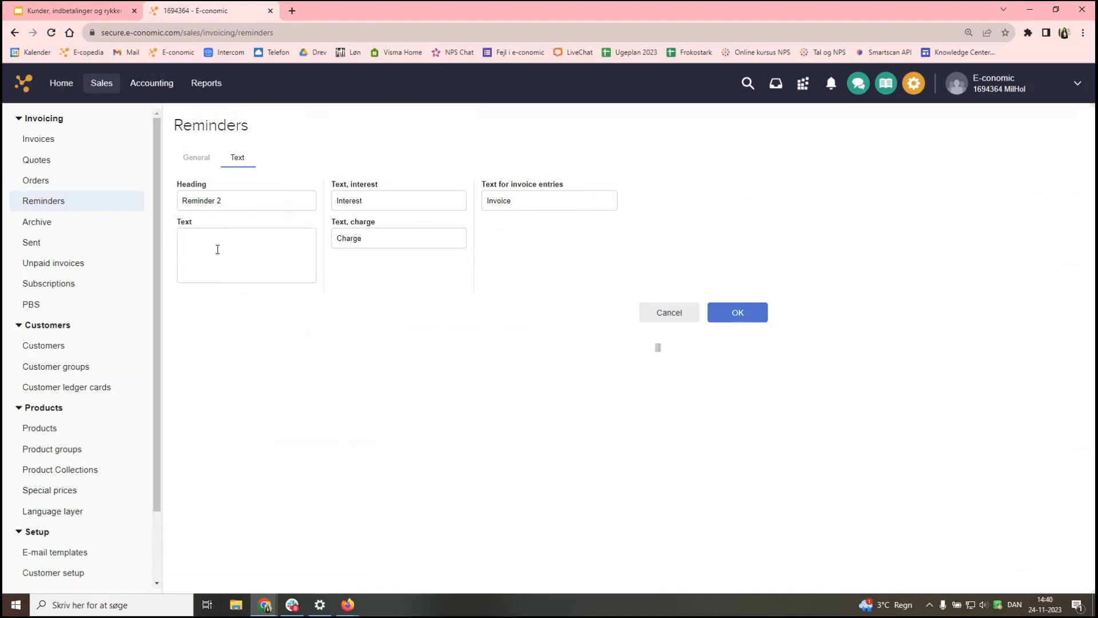
- Change the reminder heading from 'Reminder 2' to 'Reminder 3'
{"action": "left_click", "coordinate": [227, 203]}
{"action": "key", "text": "BackSpace"}
{"action": "type", "text": "3"}
{"action": "left_click", "coordinate": [281, 378]}
- Enter 'Debt collection notice' as the body text and return to the General settings
{"action": "left_click", "coordinate": [234, 247]}
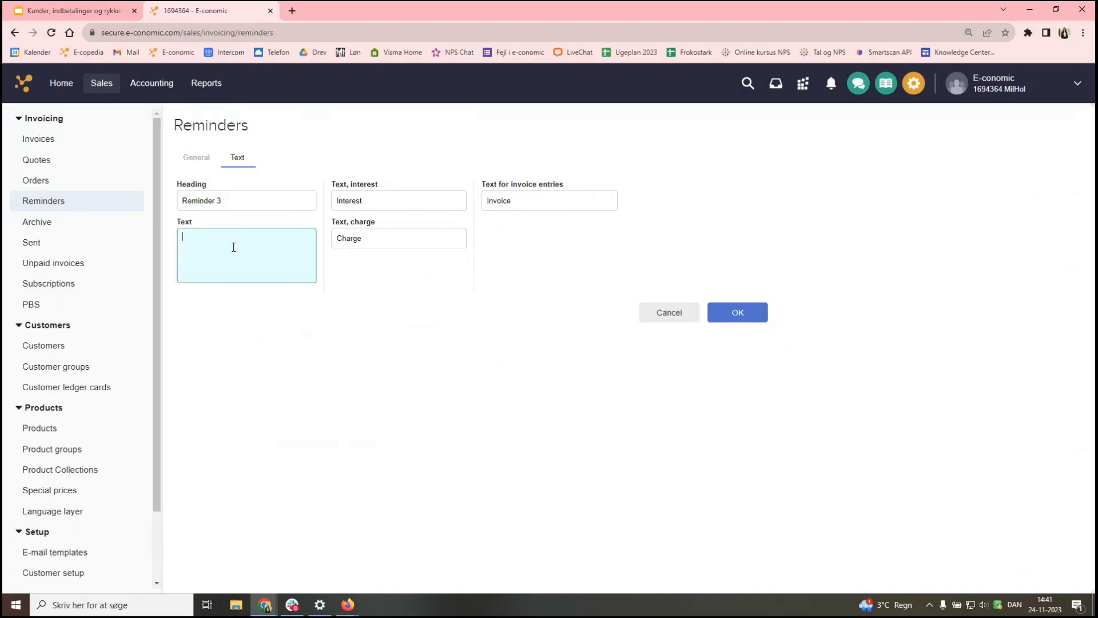
{"action": "type", "text": "Debt collection notice"}
{"action": "left_click", "coordinate": [354, 410]}
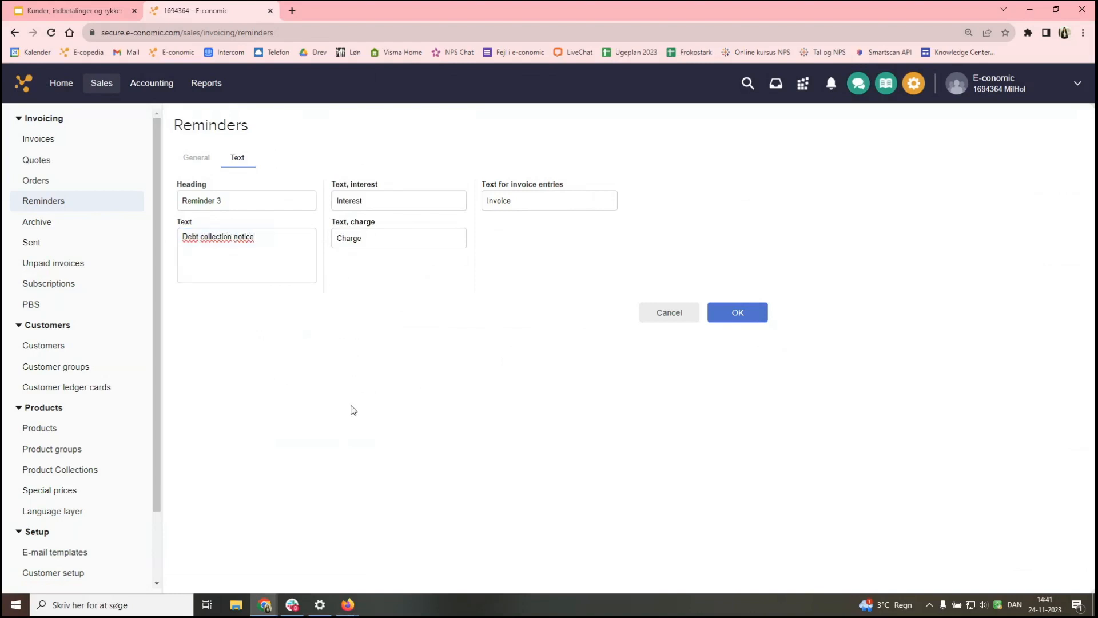
{"action": "left_click", "coordinate": [202, 160]}
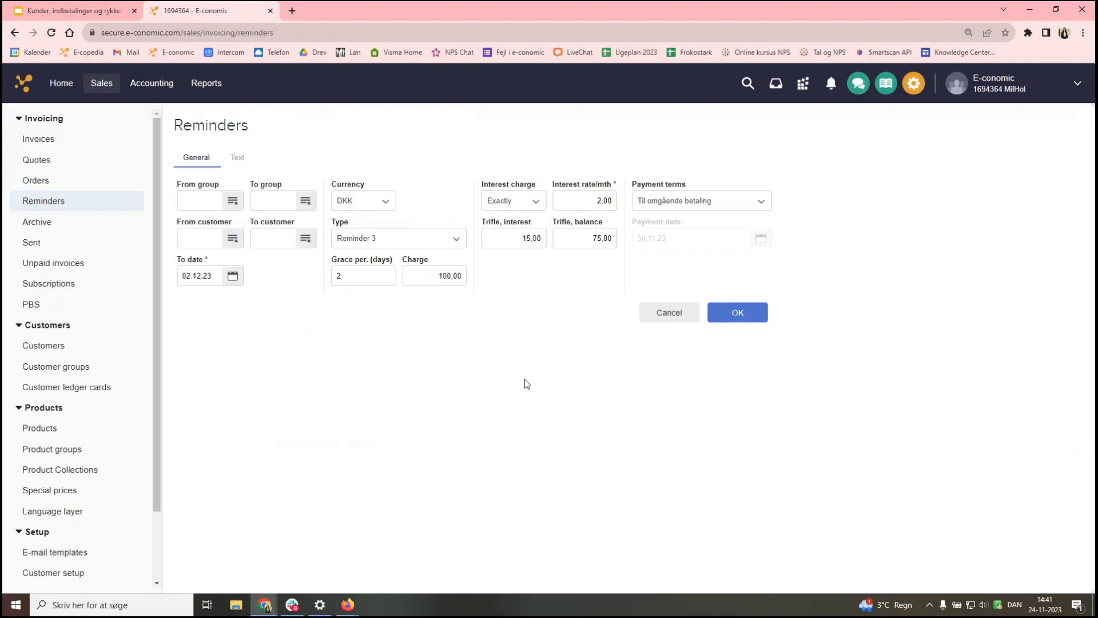
- Generate the Reminder 3 (DKK) proposal list and scroll through its entries
{"action": "left_click", "coordinate": [749, 315]}
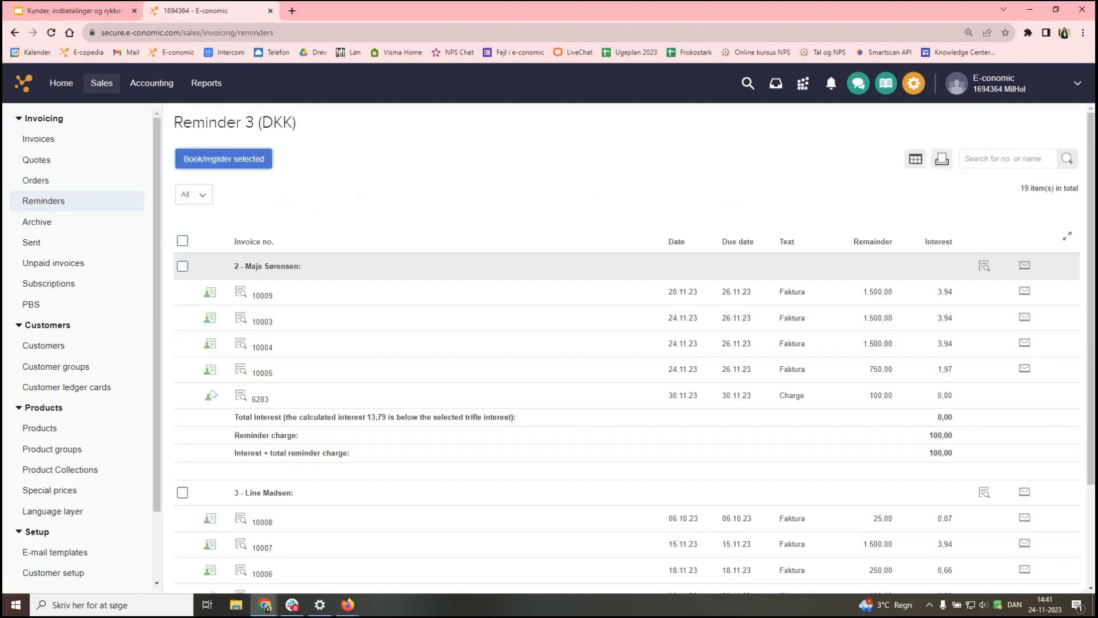
{"action": "scroll", "coordinate": [356, 401], "scroll_direction": "down", "scroll_amount": 3}
{"action": "scroll", "coordinate": [356, 412], "scroll_direction": "up", "scroll_amount": 3}
{"action": "scroll", "coordinate": [279, 283], "scroll_direction": "down", "scroll_amount": 3}
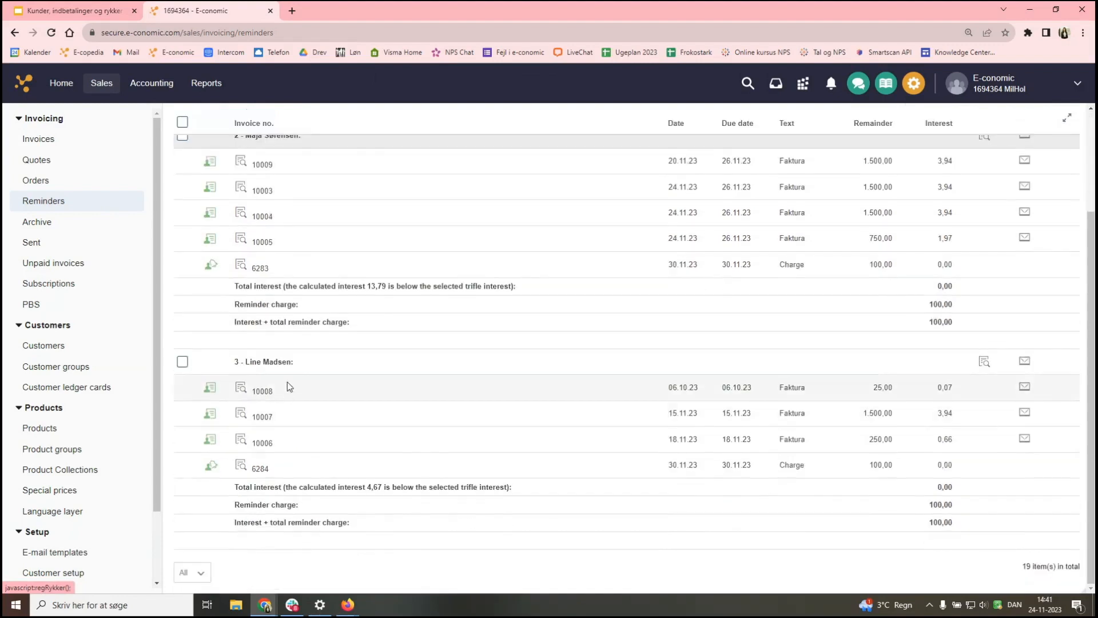
{"action": "scroll", "coordinate": [289, 386], "scroll_direction": "up", "scroll_amount": 1}
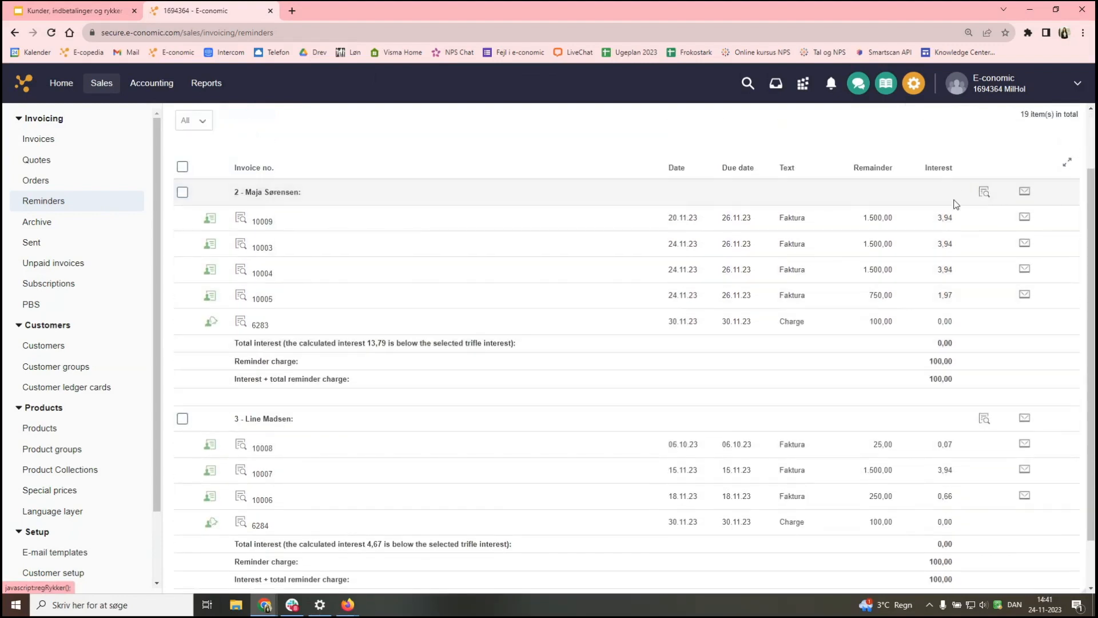
- Review the invoice amounts, the 100,00 reminder charges and interest on invoices 10008 and 10007
{"action": "left_click_drag", "start_coordinate": [942, 221], "coordinate": [969, 311]}
{"action": "left_click", "coordinate": [768, 238]}
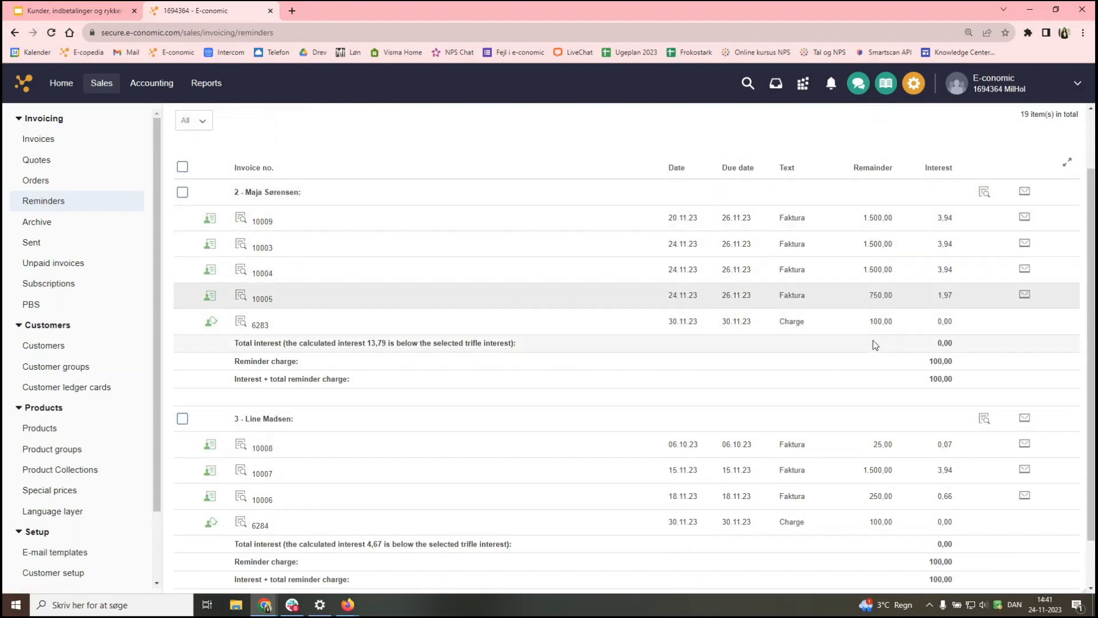
{"action": "scroll", "coordinate": [897, 400], "scroll_direction": "down", "scroll_amount": 1}
{"action": "left_click_drag", "start_coordinate": [926, 306], "coordinate": [972, 310]}
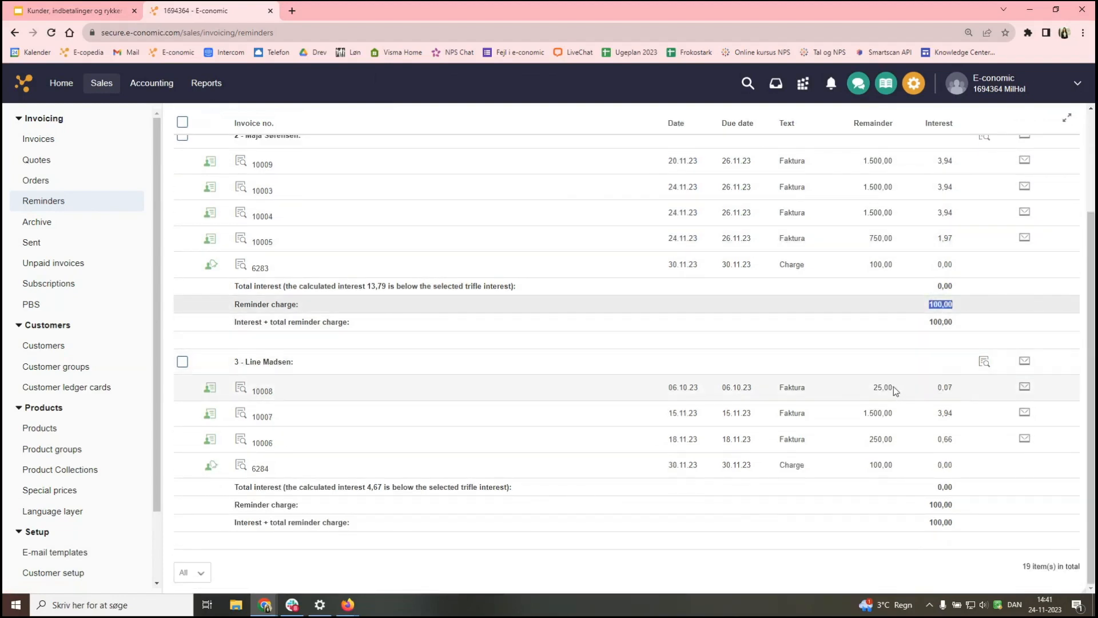
{"action": "left_click_drag", "start_coordinate": [935, 388], "coordinate": [963, 441]}
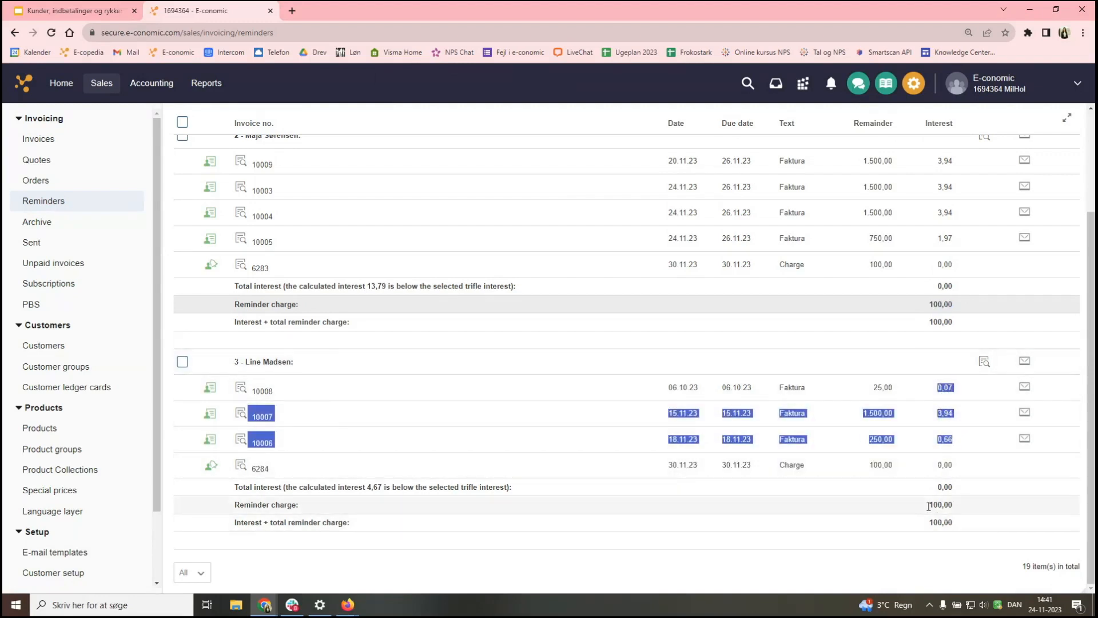
{"action": "left_click_drag", "start_coordinate": [929, 504], "coordinate": [1017, 506]}
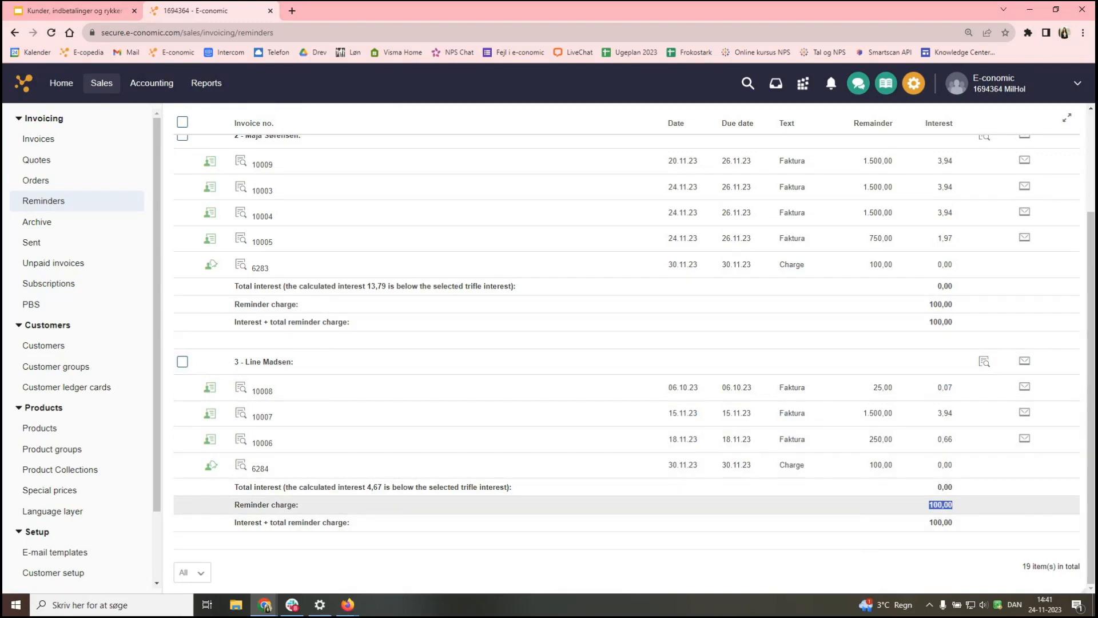
{"action": "scroll", "coordinate": [635, 429], "scroll_direction": "up", "scroll_amount": 3}
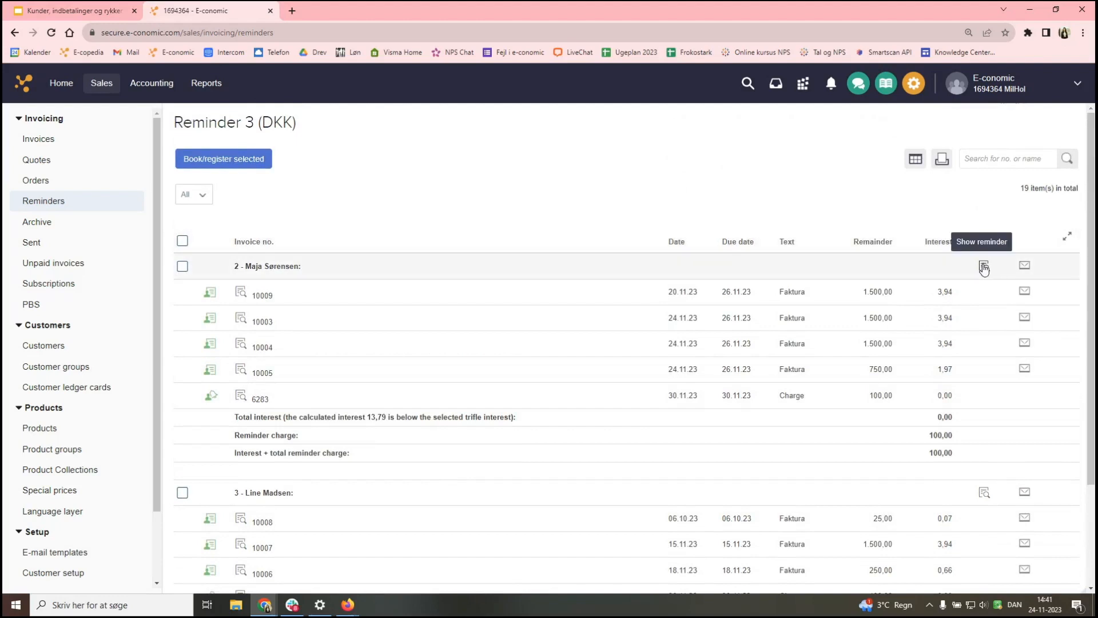
- Preview the first customer's Reminder 3 draft in an enlarged window, then close it
{"action": "left_click", "coordinate": [984, 267]}
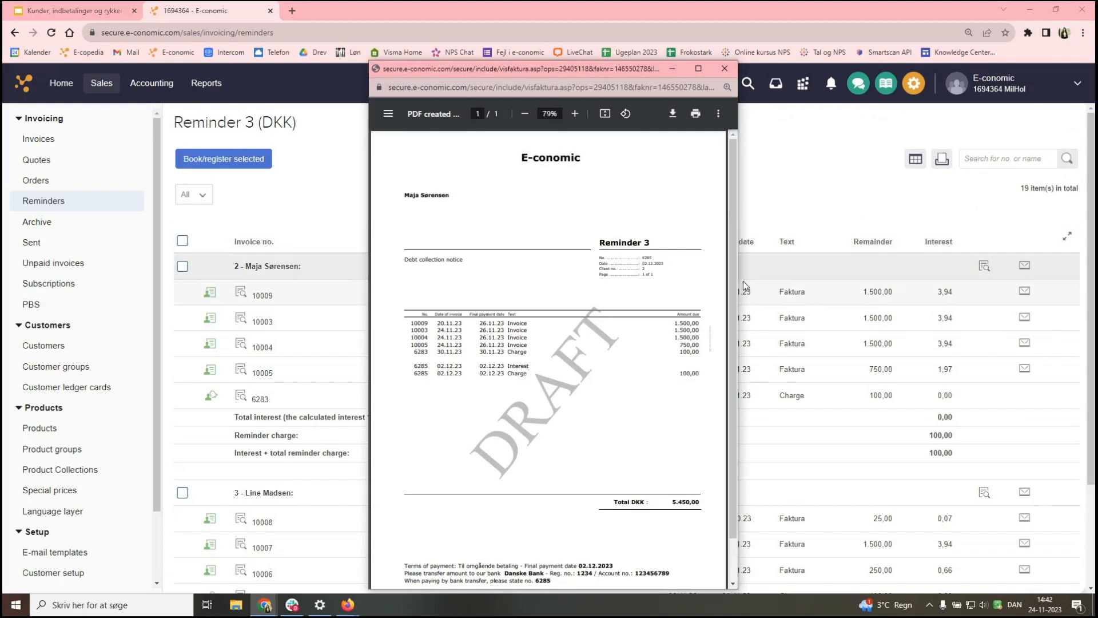
{"action": "left_click_drag", "start_coordinate": [738, 286], "coordinate": [895, 293]}
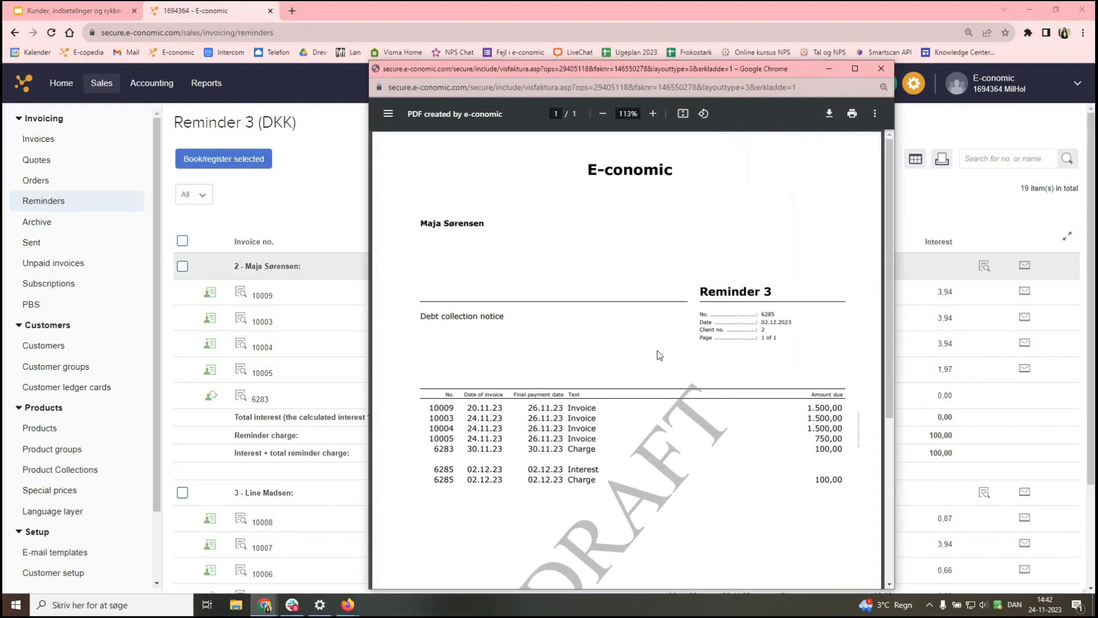
{"action": "scroll", "coordinate": [657, 355], "scroll_direction": "down", "scroll_amount": 2}
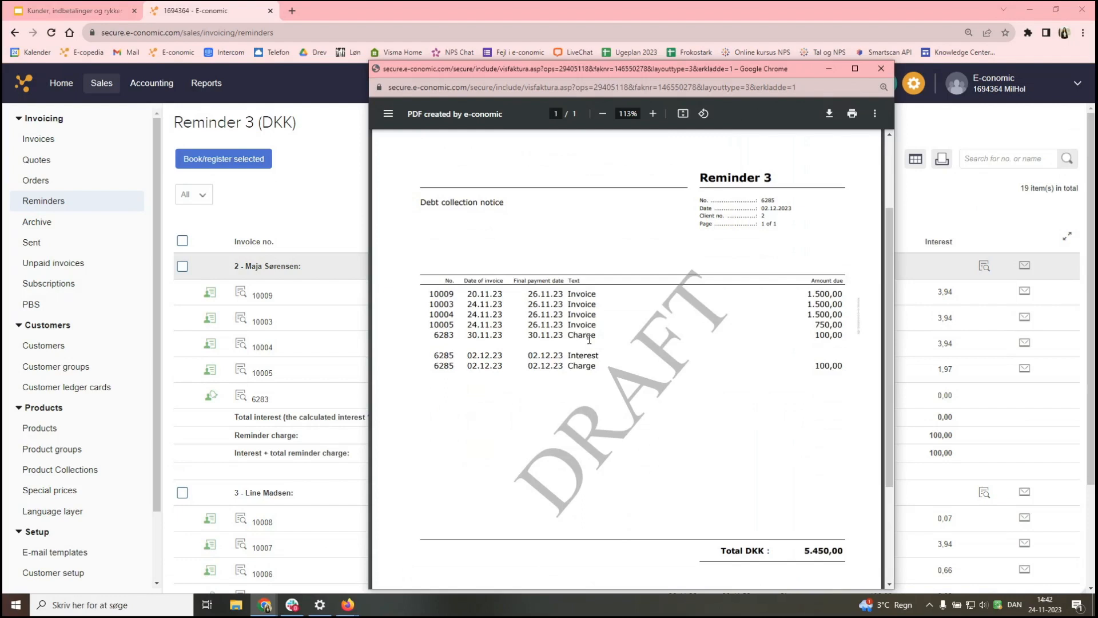
{"action": "scroll", "coordinate": [589, 339], "scroll_direction": "down", "scroll_amount": 2}
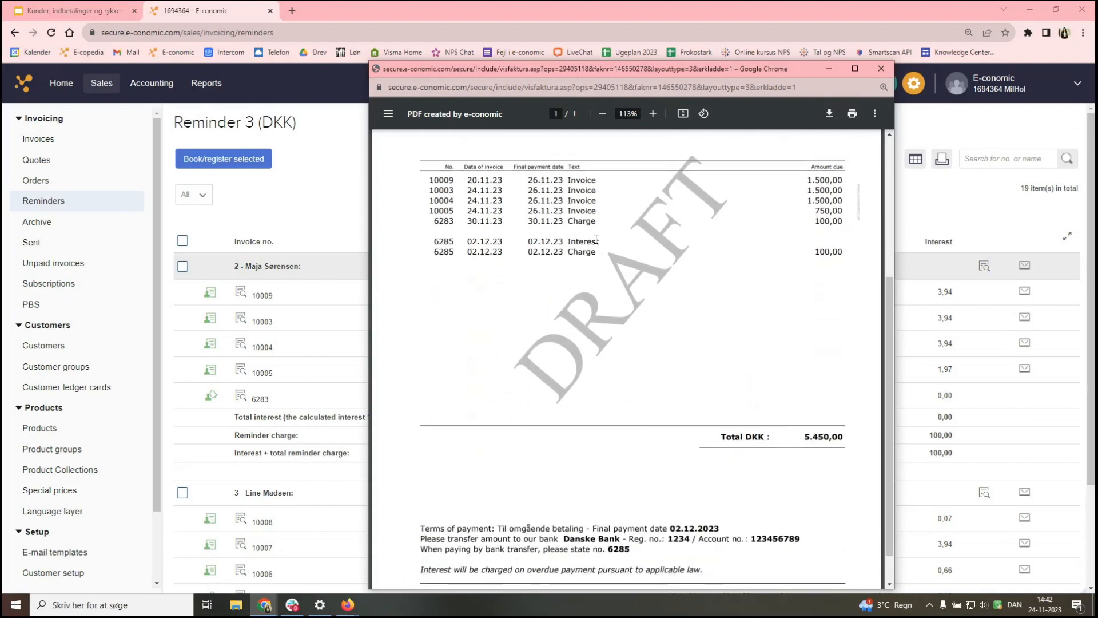
{"action": "scroll", "coordinate": [813, 457], "scroll_direction": "down", "scroll_amount": 1}
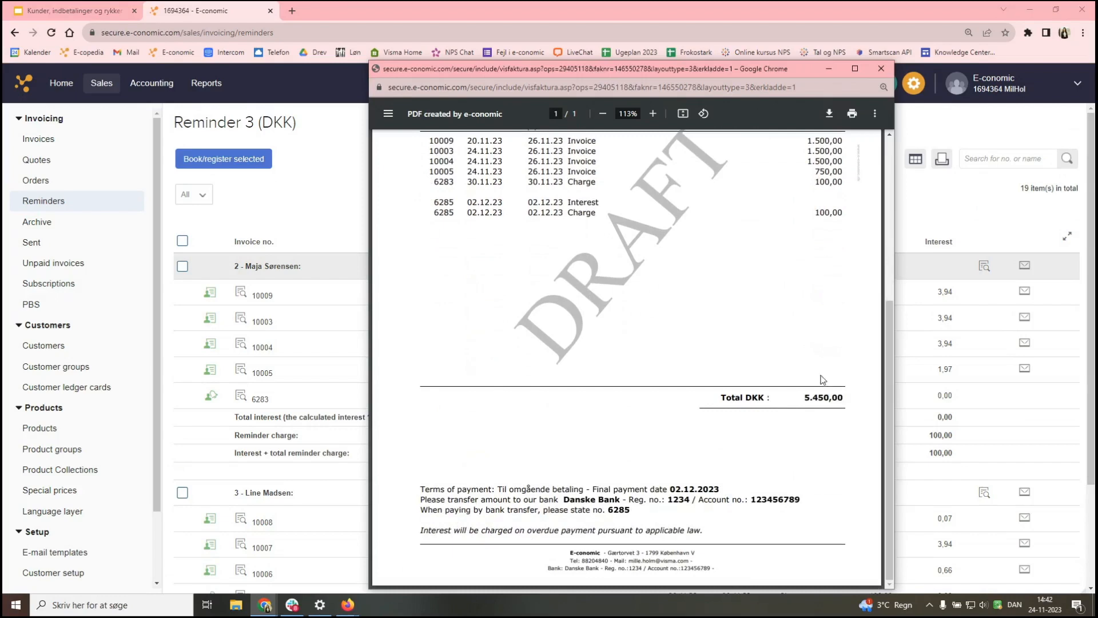
{"action": "left_click", "coordinate": [881, 69]}
- Preview customer 3's Reminder 3 draft totalling DKK 1.975,00, then close it
{"action": "scroll", "coordinate": [848, 398], "scroll_direction": "down", "scroll_amount": 2}
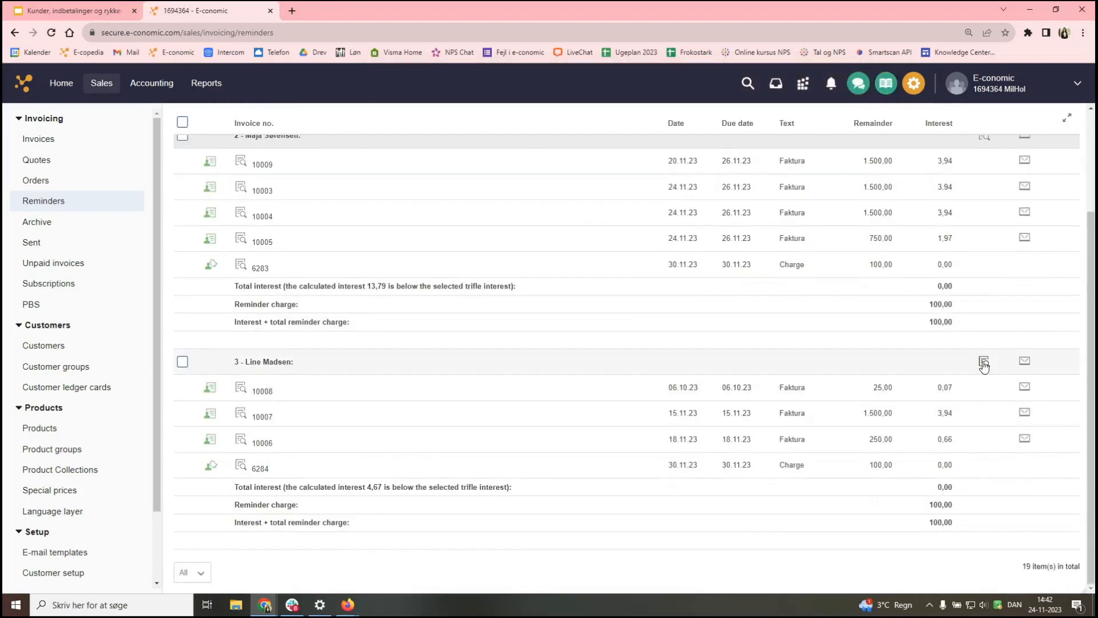
{"action": "left_click", "coordinate": [984, 362]}
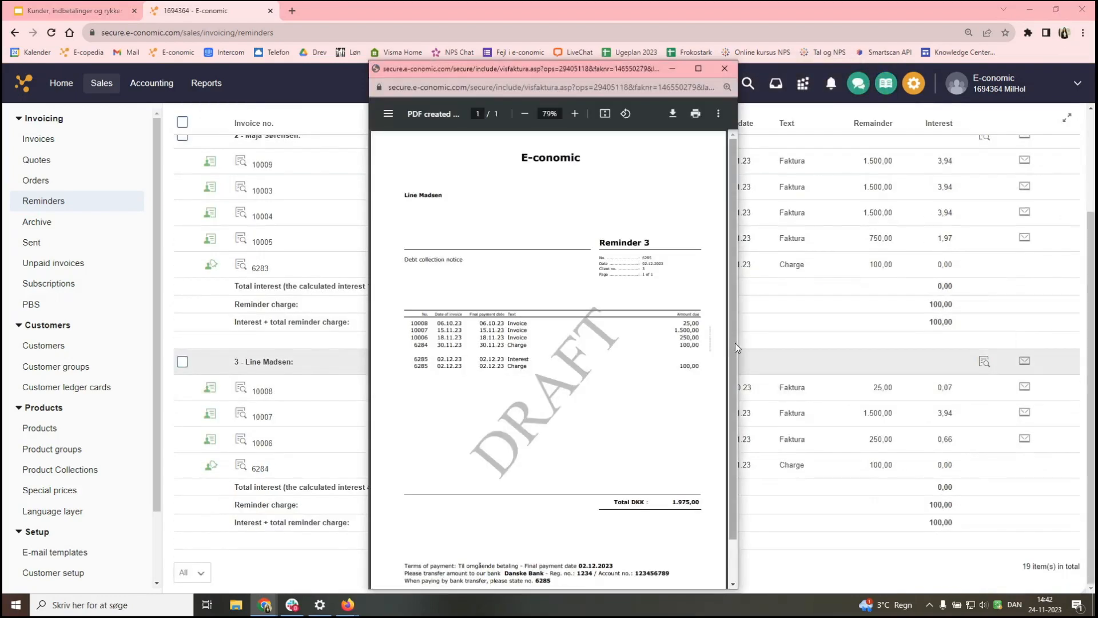
{"action": "left_click_drag", "start_coordinate": [739, 349], "coordinate": [923, 350]}
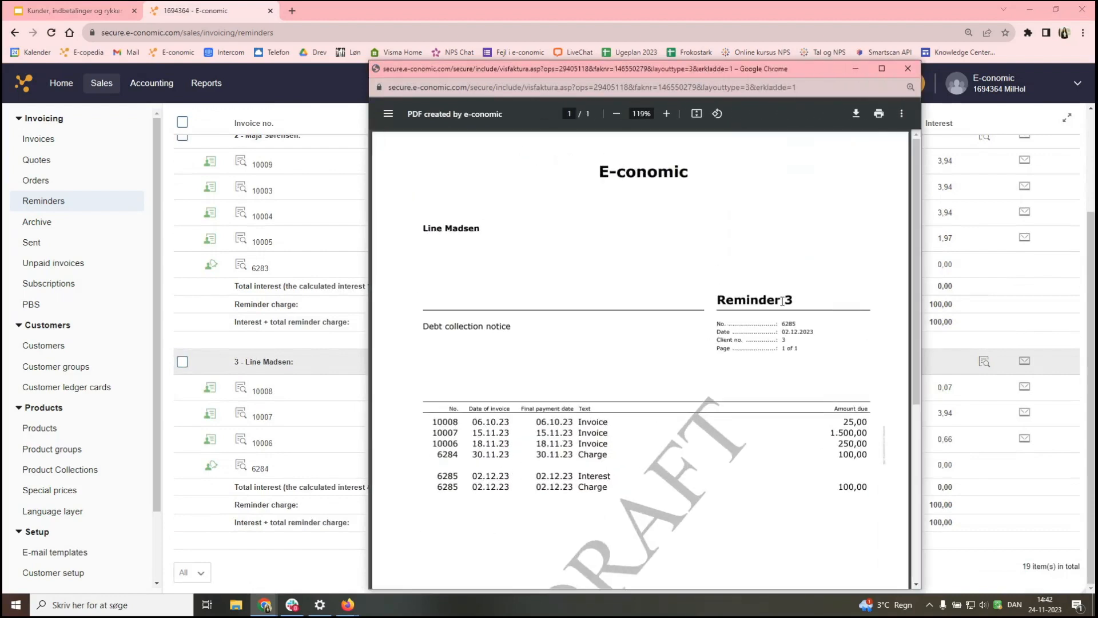
{"action": "scroll", "coordinate": [581, 407], "scroll_direction": "down", "scroll_amount": 2}
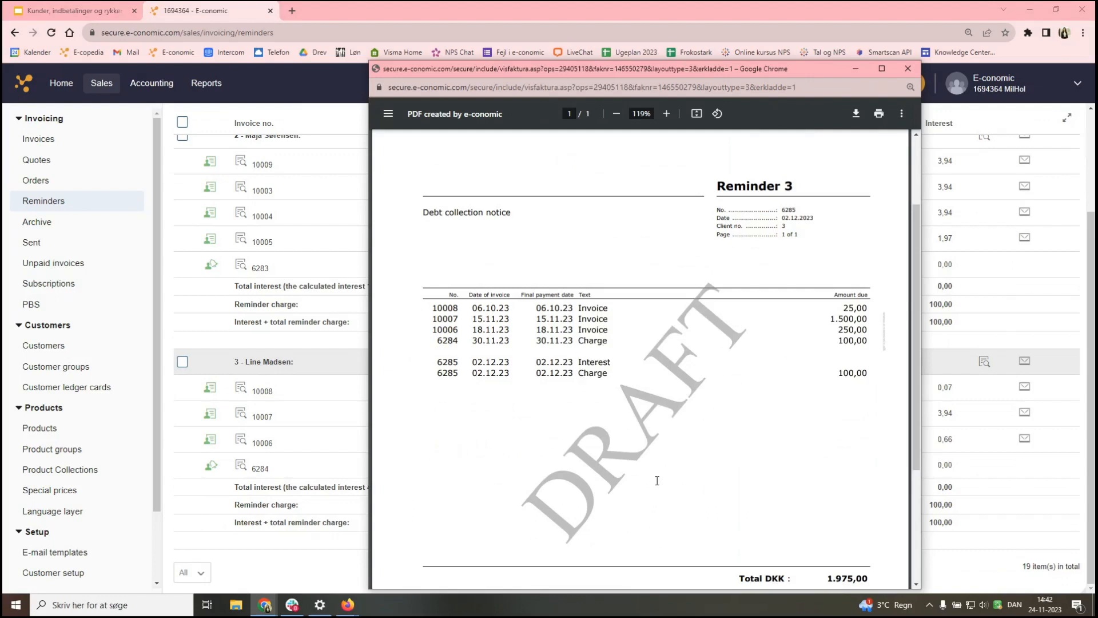
{"action": "scroll", "coordinate": [655, 478], "scroll_direction": "down", "scroll_amount": 3}
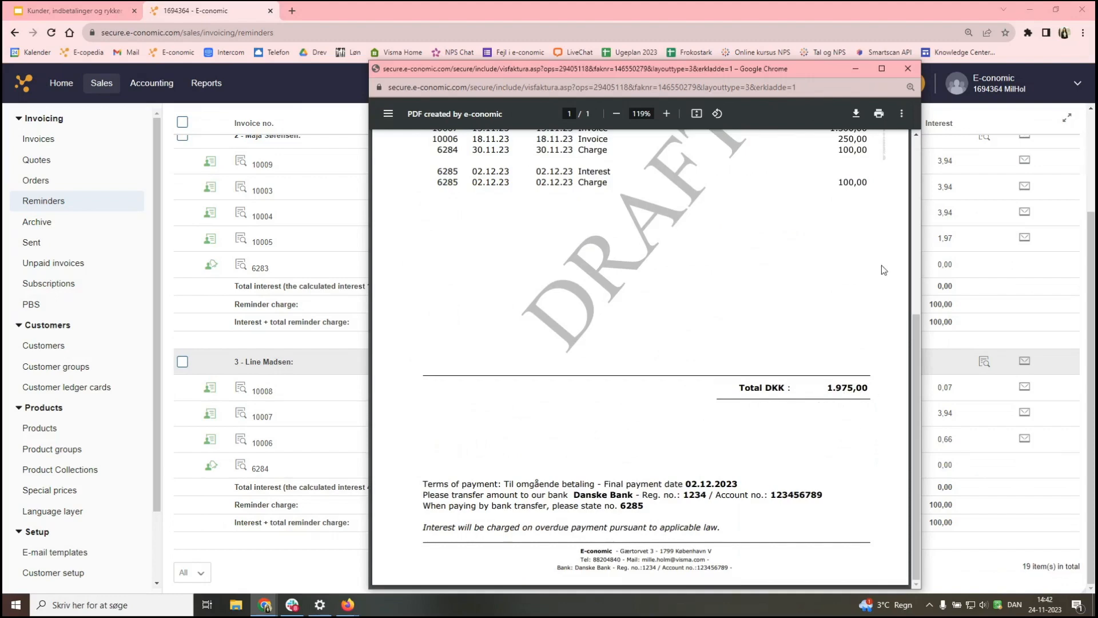
{"action": "left_click", "coordinate": [902, 68]}
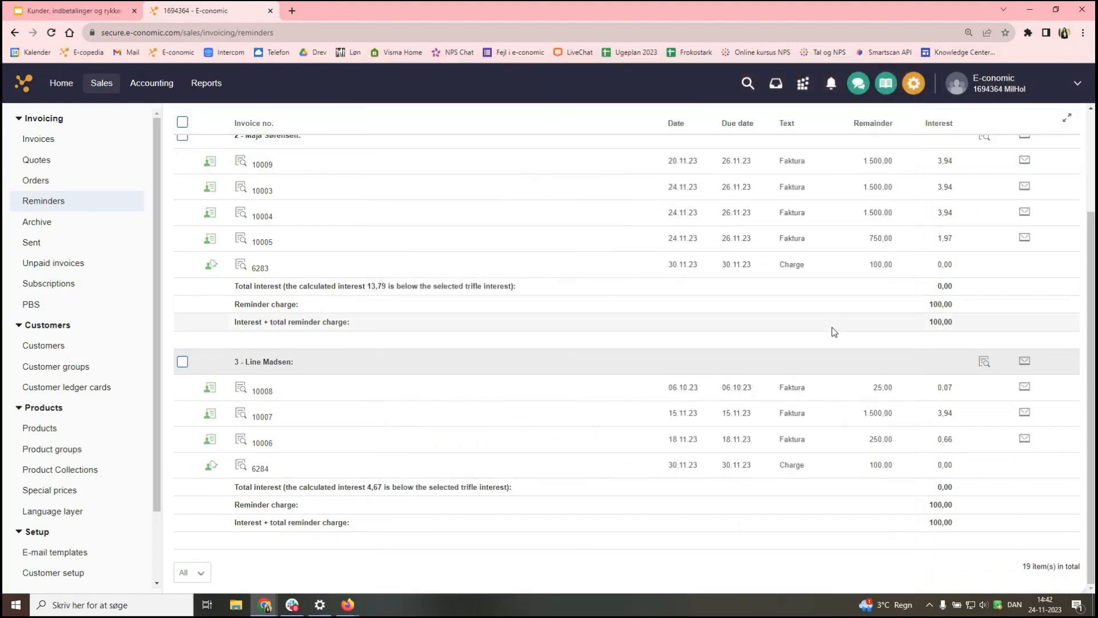
{"action": "scroll", "coordinate": [834, 330], "scroll_direction": "up", "scroll_amount": 3}
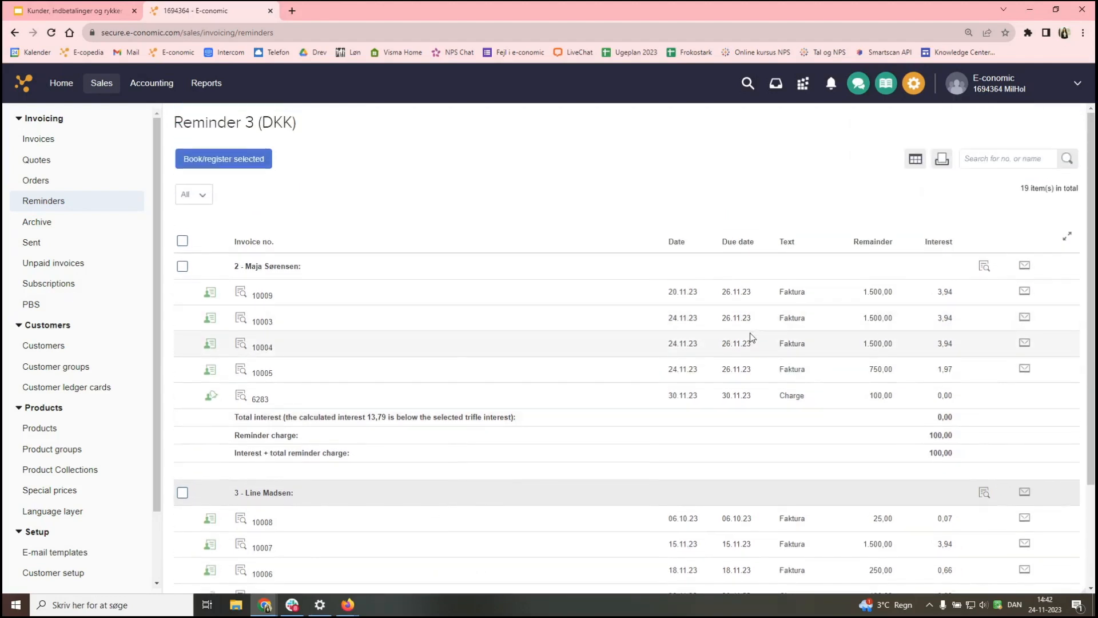
- Book and e-mail customer 2's Reminder 3 to the entered recipient address
{"action": "left_click", "coordinate": [1024, 266]}
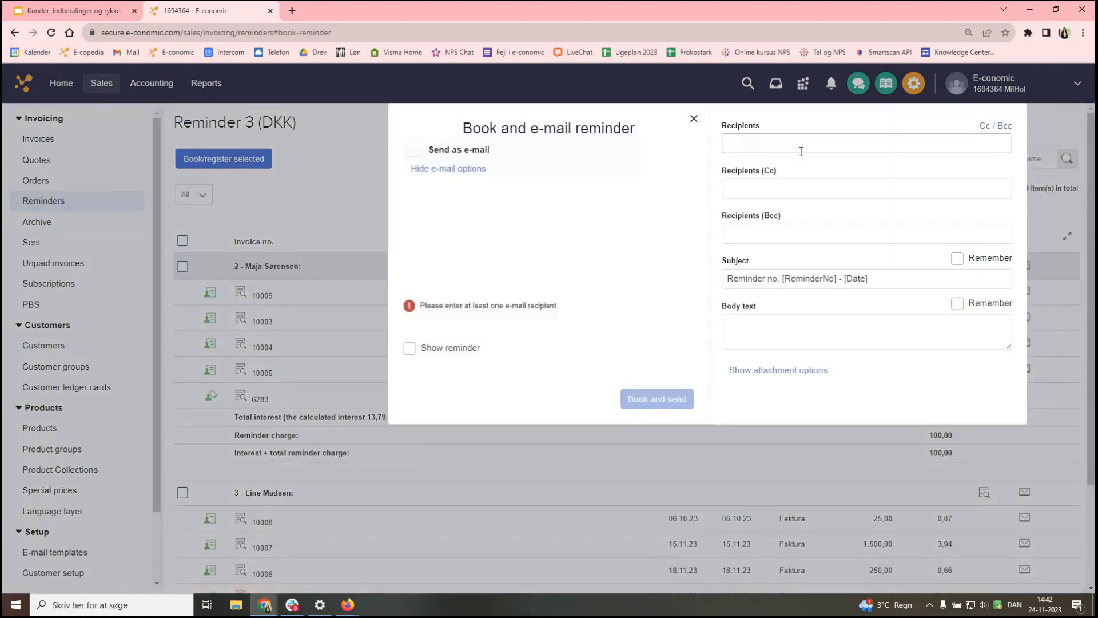
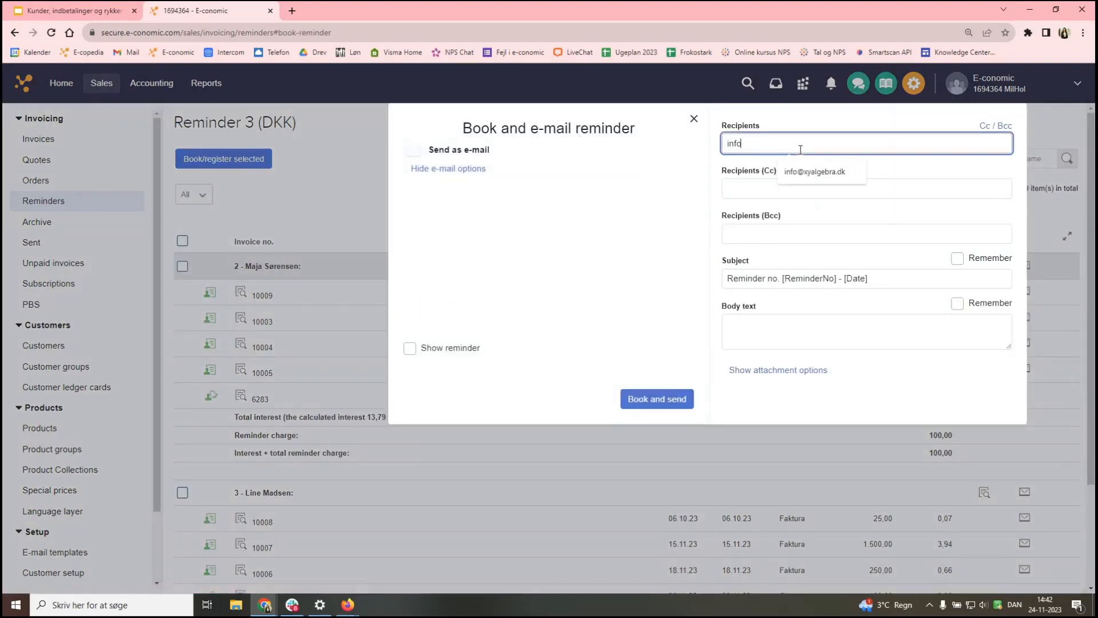
{"action": "left_click_drag", "start_coordinate": [802, 146], "coordinate": [729, 146]}
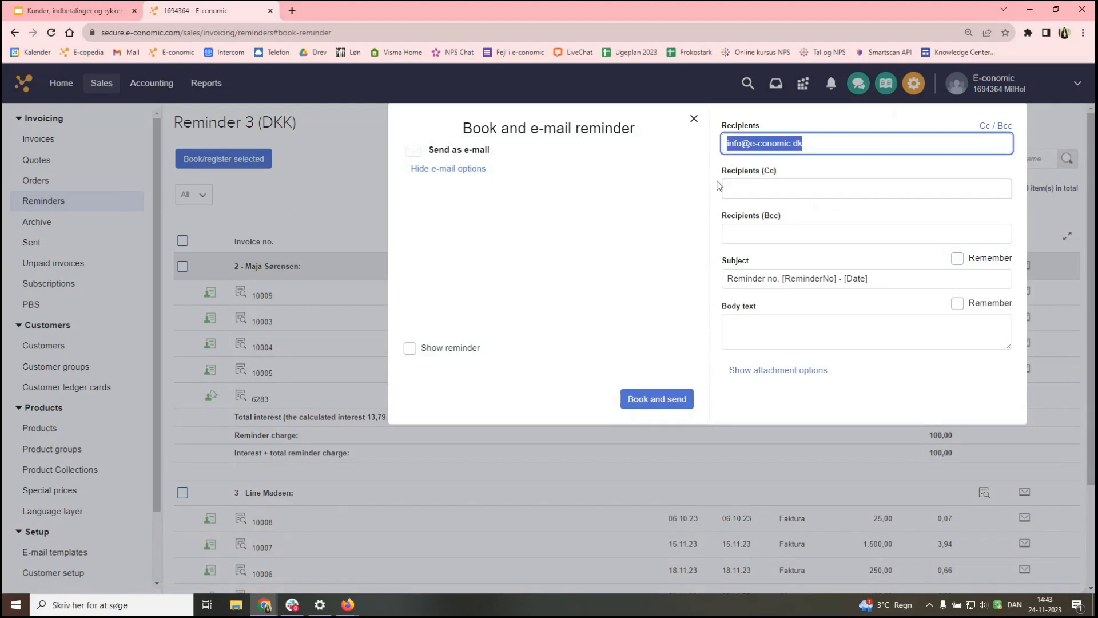
{"action": "left_click", "coordinate": [635, 398]}
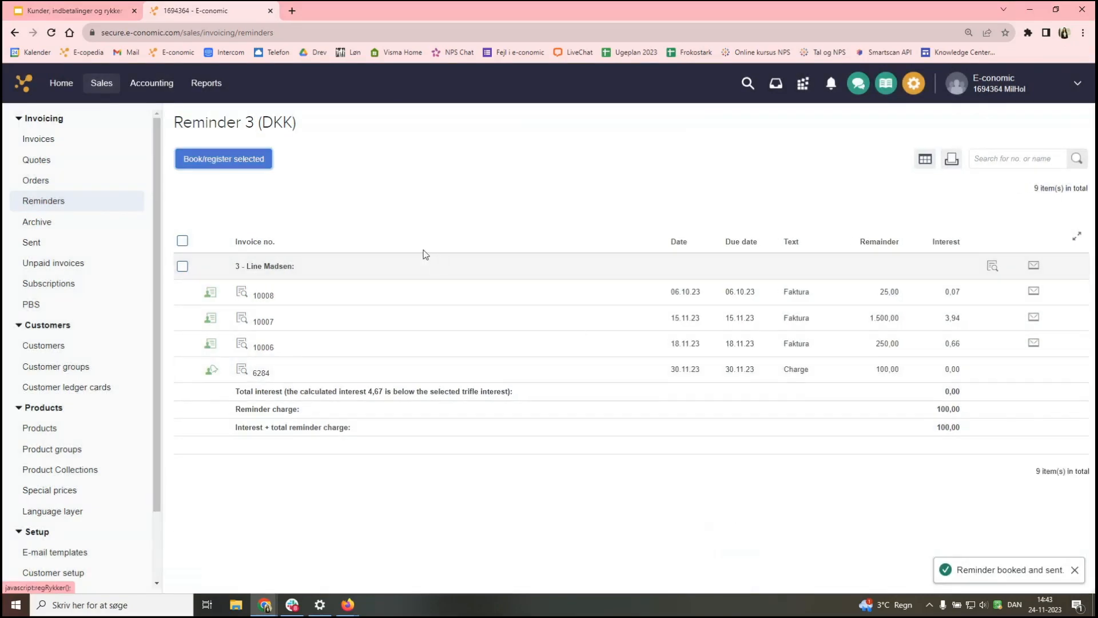
- Book and e-mail customer 3's Reminder 3 to the same address, then go to Accounting
{"action": "left_click", "coordinate": [1034, 268]}
{"action": "left_click", "coordinate": [817, 147]}
{"action": "left_click", "coordinate": [814, 212]}
{"action": "left_click", "coordinate": [607, 214]}
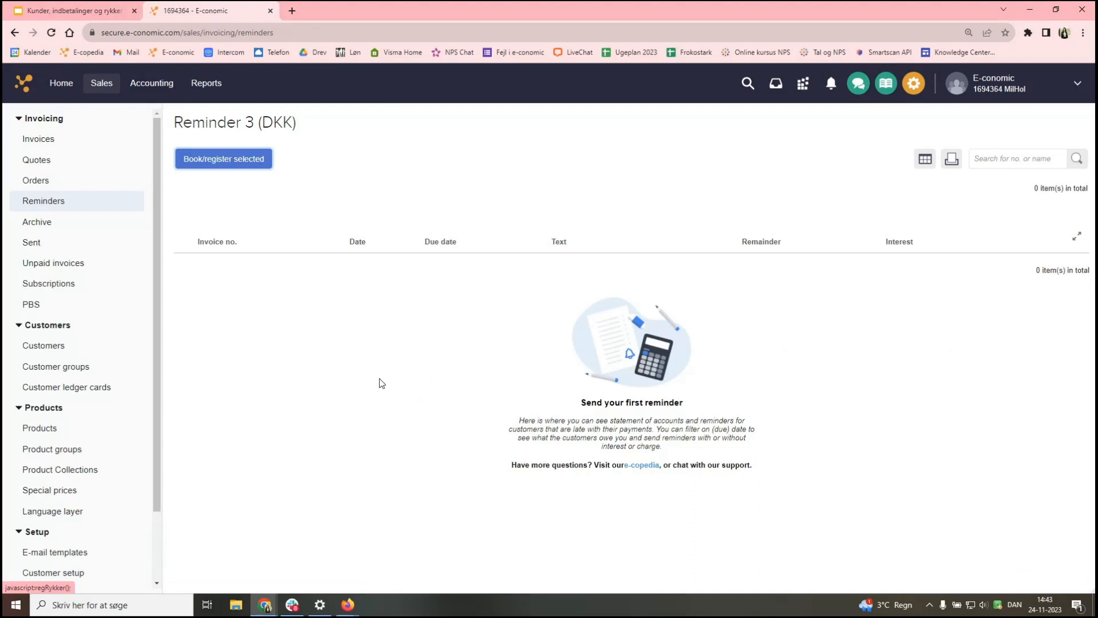
{"action": "left_click", "coordinate": [158, 90]}
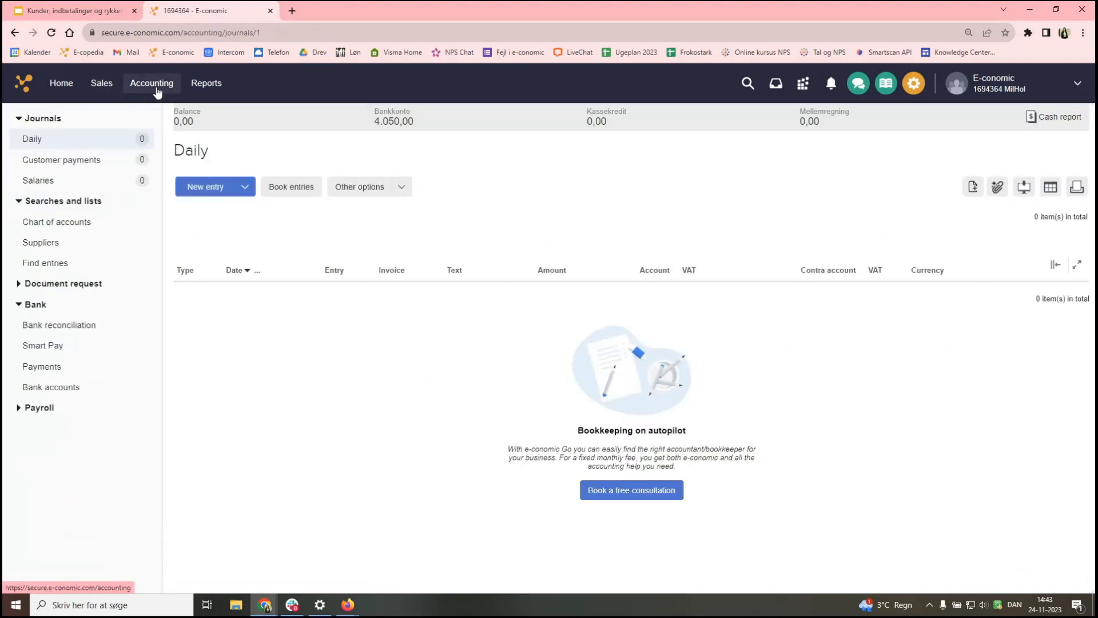
- Create a new Customer payments journal entry for customer 2
{"action": "left_click", "coordinate": [86, 165]}
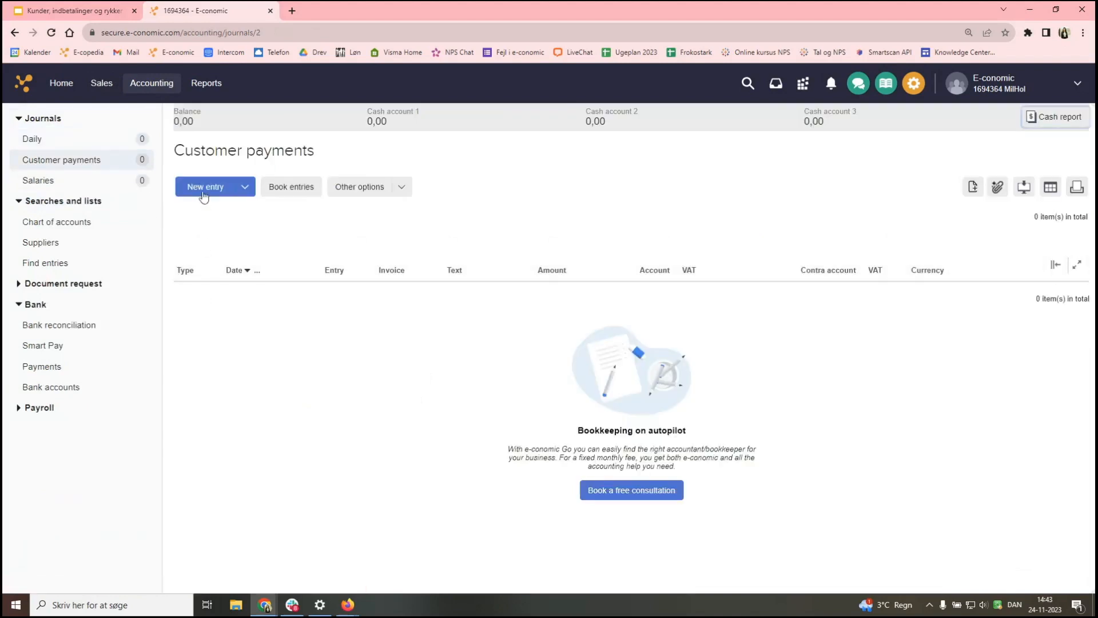
{"action": "left_click", "coordinate": [205, 187]}
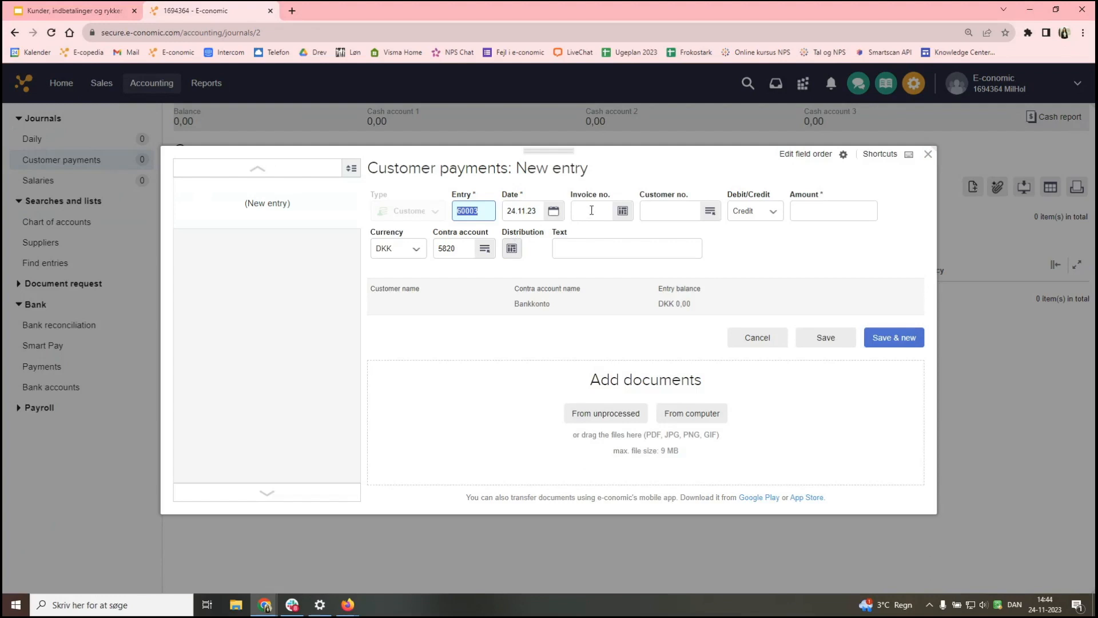
{"action": "left_click", "coordinate": [660, 215]}
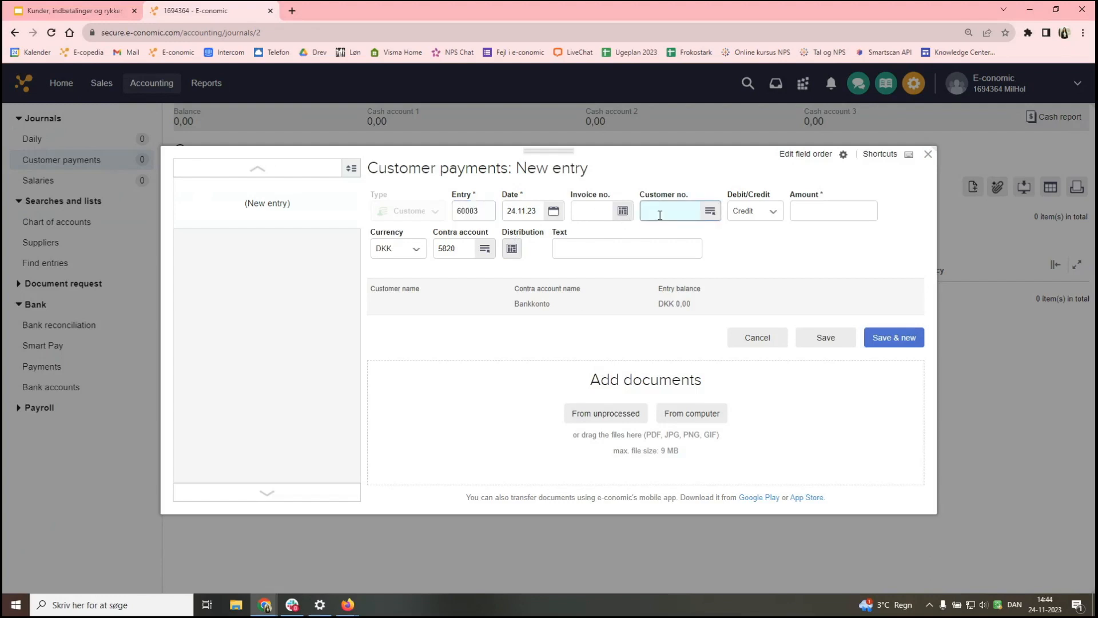
{"action": "type", "text": "2"}
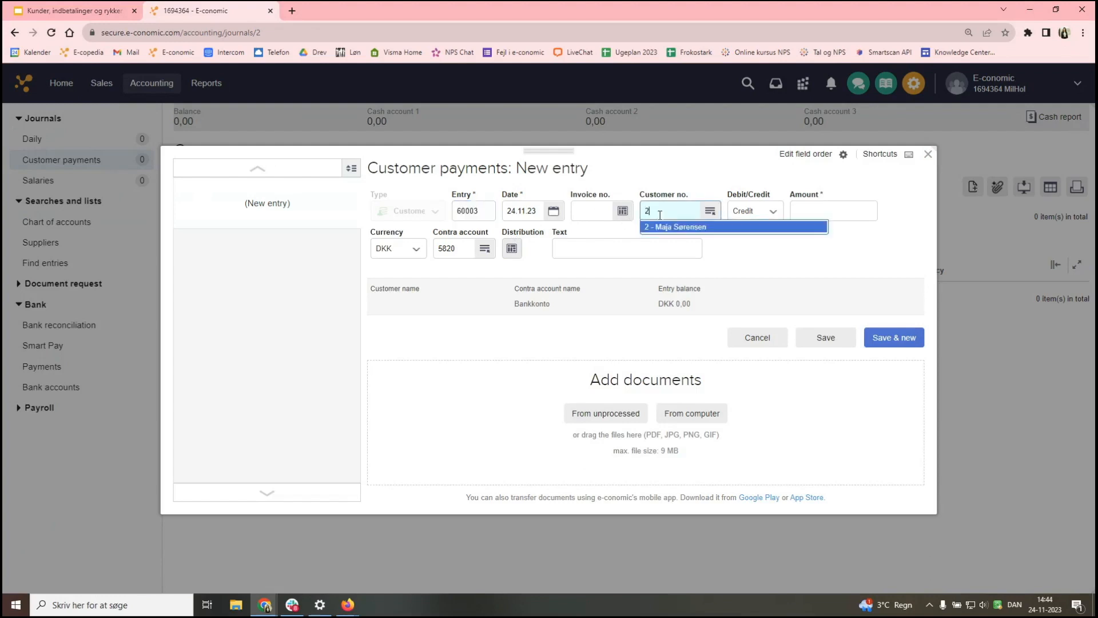
{"action": "left_click", "coordinate": [703, 229]}
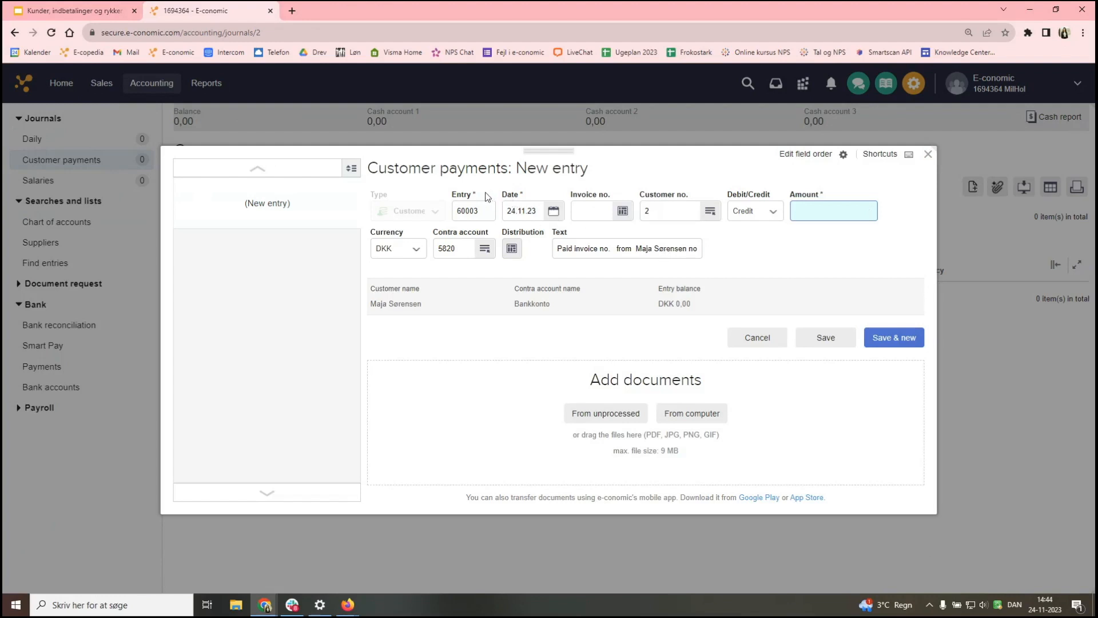
- Select all six open items in the matching window and match them, bringing the amount to 5.450,00
{"action": "left_click", "coordinate": [622, 214]}
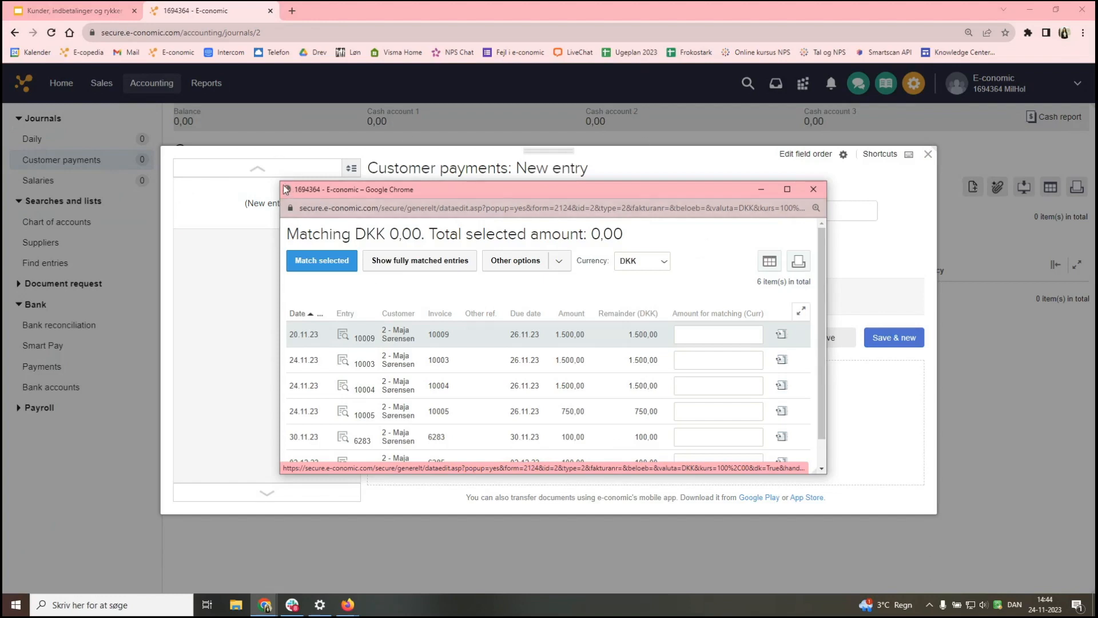
{"action": "left_click_drag", "start_coordinate": [283, 187], "coordinate": [128, 59]}
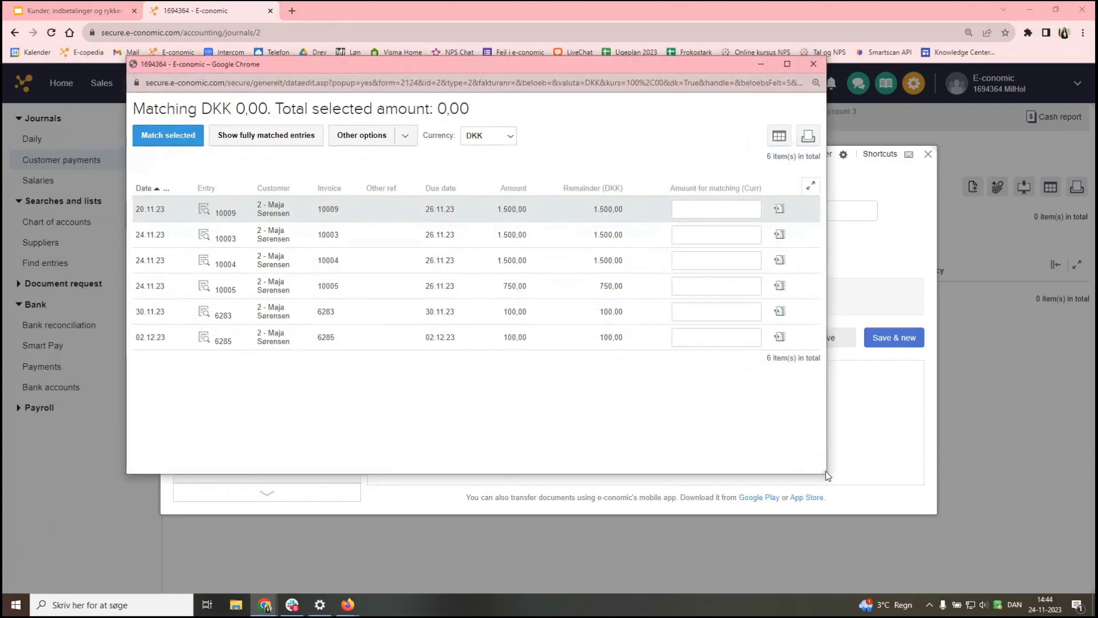
{"action": "left_click_drag", "start_coordinate": [559, 68], "coordinate": [660, 107]}
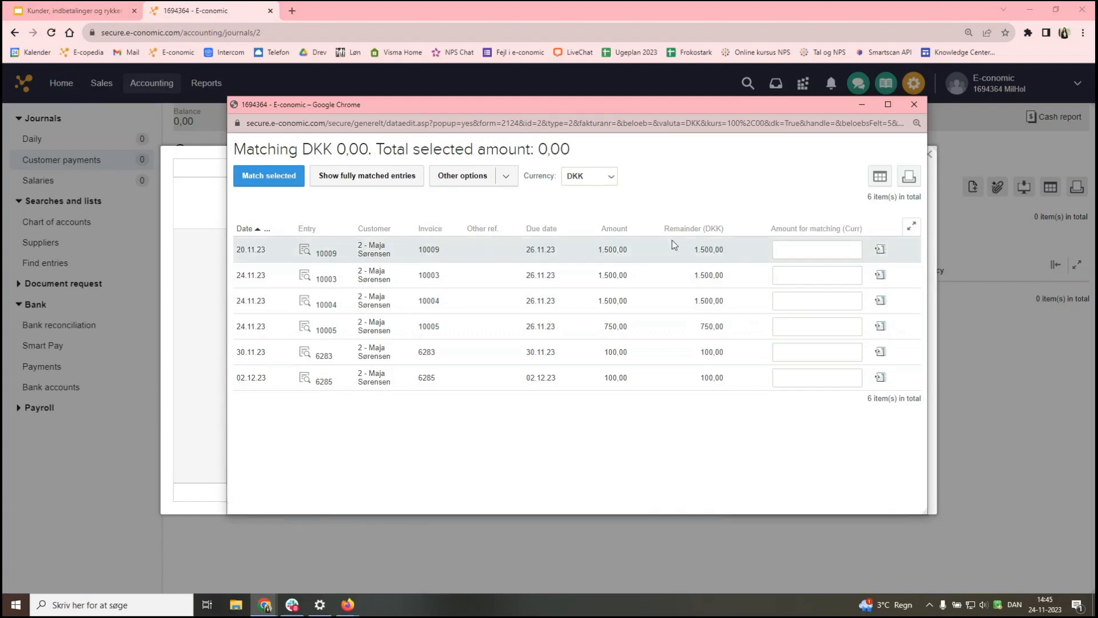
{"action": "left_click", "coordinate": [519, 181]}
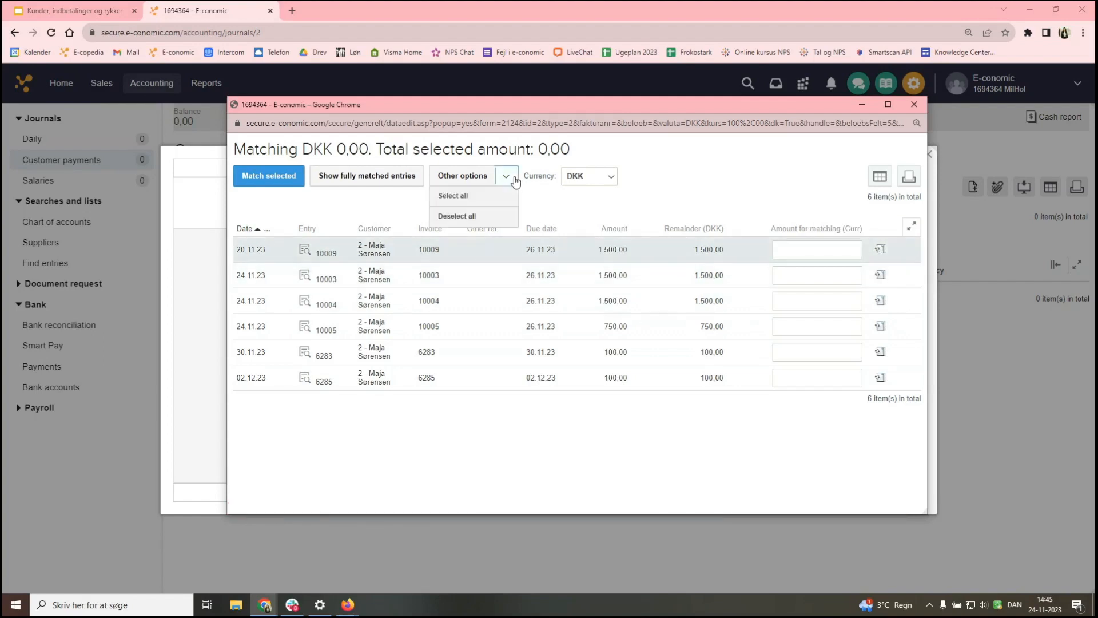
{"action": "left_click", "coordinate": [481, 205]}
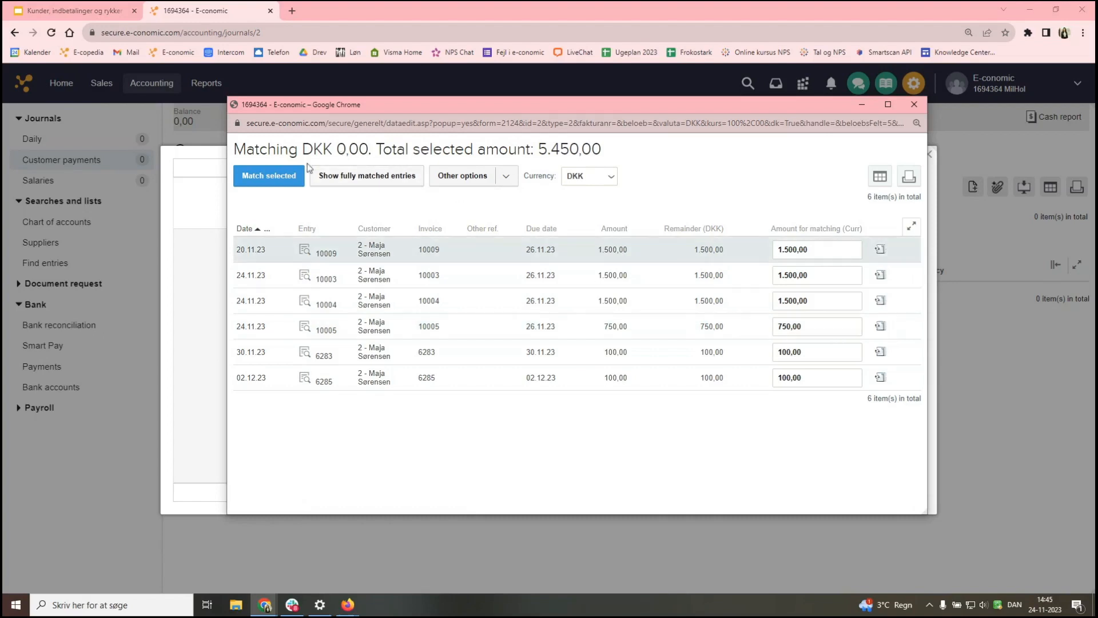
{"action": "left_click", "coordinate": [274, 192]}
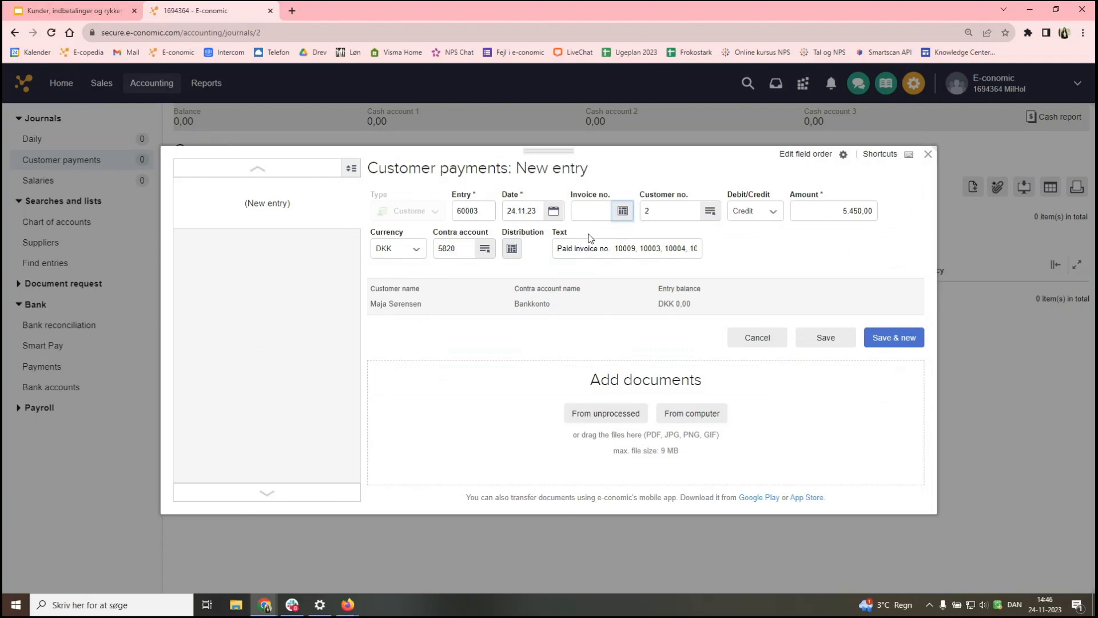
- Date the payment 30.11.23 and save it as entry 60003 for -5.450,00
{"action": "left_click", "coordinate": [619, 254]}
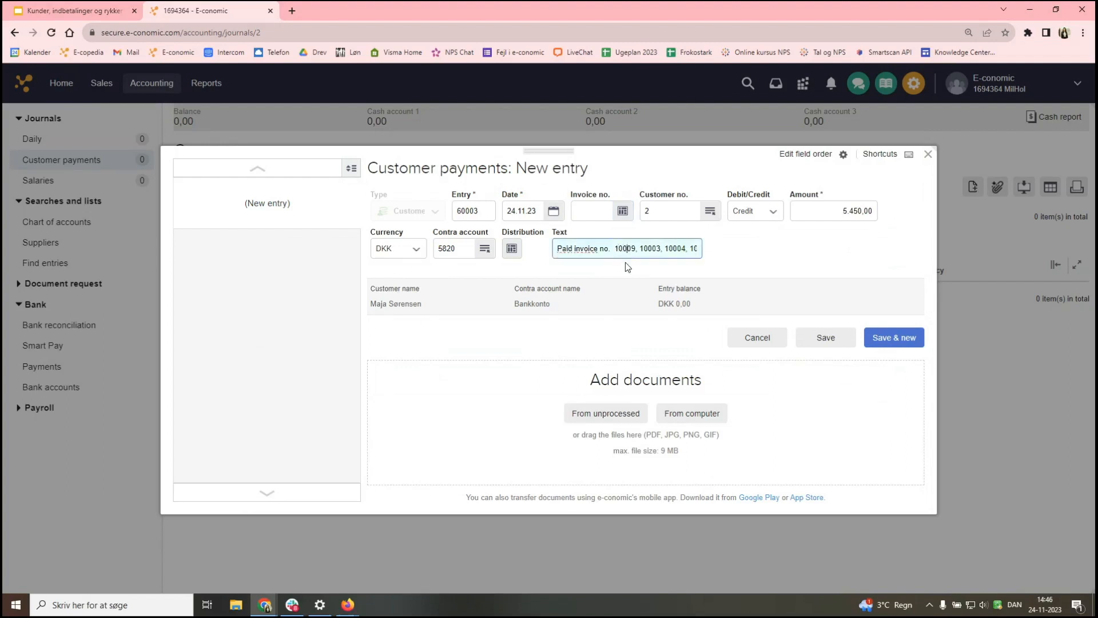
{"action": "key", "text": "Right"}
{"action": "key", "text": "Right"}
{"action": "key", "text": "Right"}
{"action": "key", "text": "Right"}
{"action": "key", "text": "Right"}
{"action": "key", "text": "Right"}
{"action": "key", "text": "Right"}
{"action": "key", "text": "Right"}
{"action": "key", "text": "Right"}
{"action": "key", "text": "Right"}
{"action": "key", "text": "Right"}
{"action": "key", "text": "Right"}
{"action": "key", "text": "Right"}
{"action": "key", "text": "Right"}
{"action": "key", "text": "Right"}
{"action": "key", "text": "Right"}
{"action": "key", "text": "Right"}
{"action": "key", "text": "Right"}
{"action": "key", "text": "Right"}
{"action": "key", "text": "Right"}
{"action": "key", "text": "Right"}
{"action": "key", "text": "Right"}
{"action": "key", "text": "Right"}
{"action": "key", "text": "Right"}
{"action": "key", "text": "Right"}
{"action": "key", "text": "Right"}
{"action": "key", "text": "Right"}
{"action": "key", "text": "Right"}
{"action": "key", "text": "Right"}
{"action": "key", "text": "Right"}
{"action": "key", "text": "Right"}
{"action": "key", "text": "Right"}
{"action": "key", "text": "Right"}
{"action": "key", "text": "Right"}
{"action": "key", "text": "Right"}
{"action": "key", "text": "Right"}
{"action": "key", "text": "Right"}
{"action": "key", "text": "Right"}
{"action": "key", "text": "Right"}
{"action": "key", "text": "Right"}
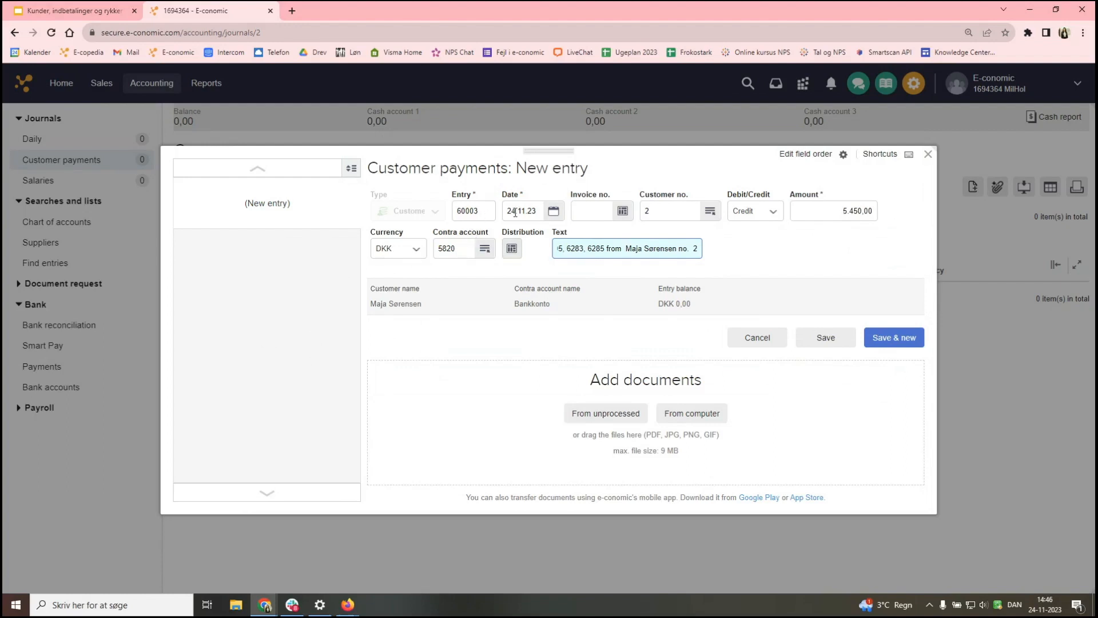
{"action": "left_click", "coordinate": [553, 212]}
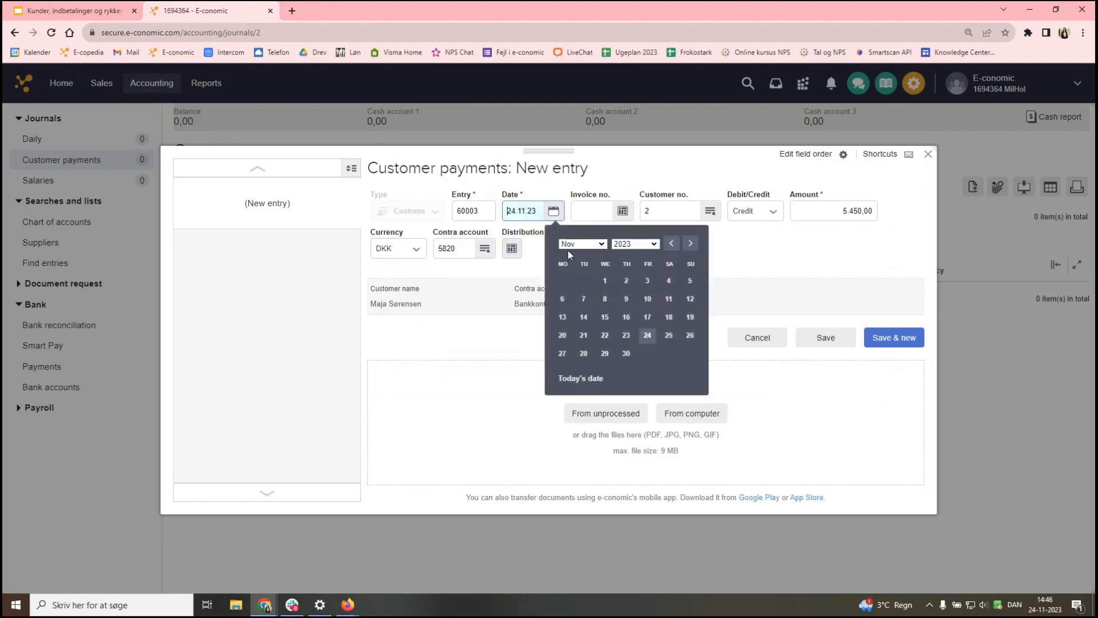
{"action": "left_click", "coordinate": [628, 355]}
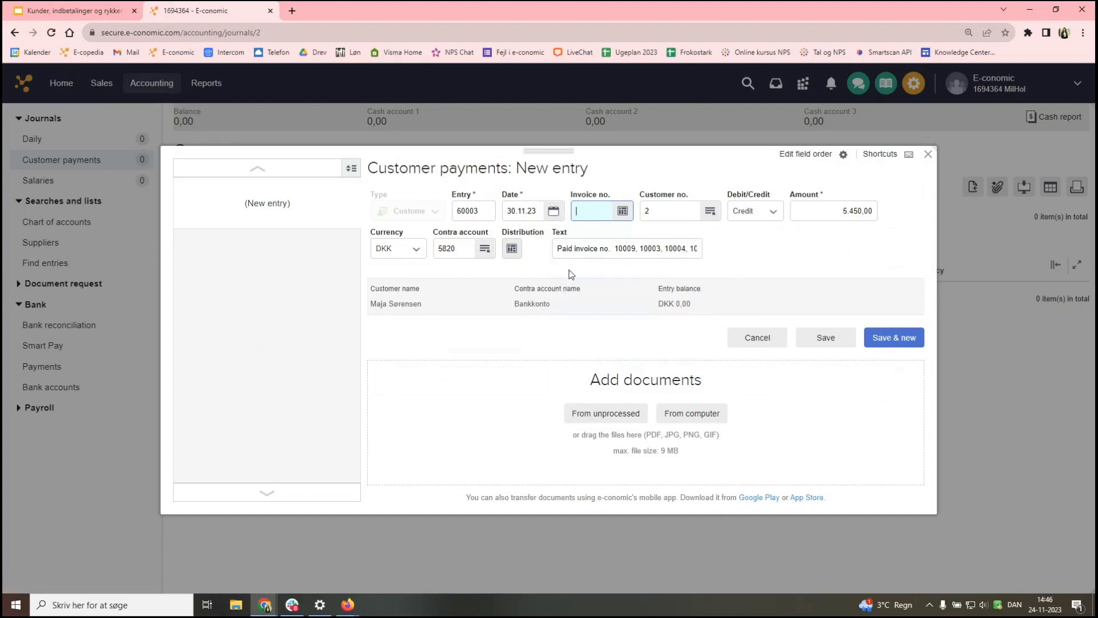
{"action": "left_click", "coordinate": [839, 349]}
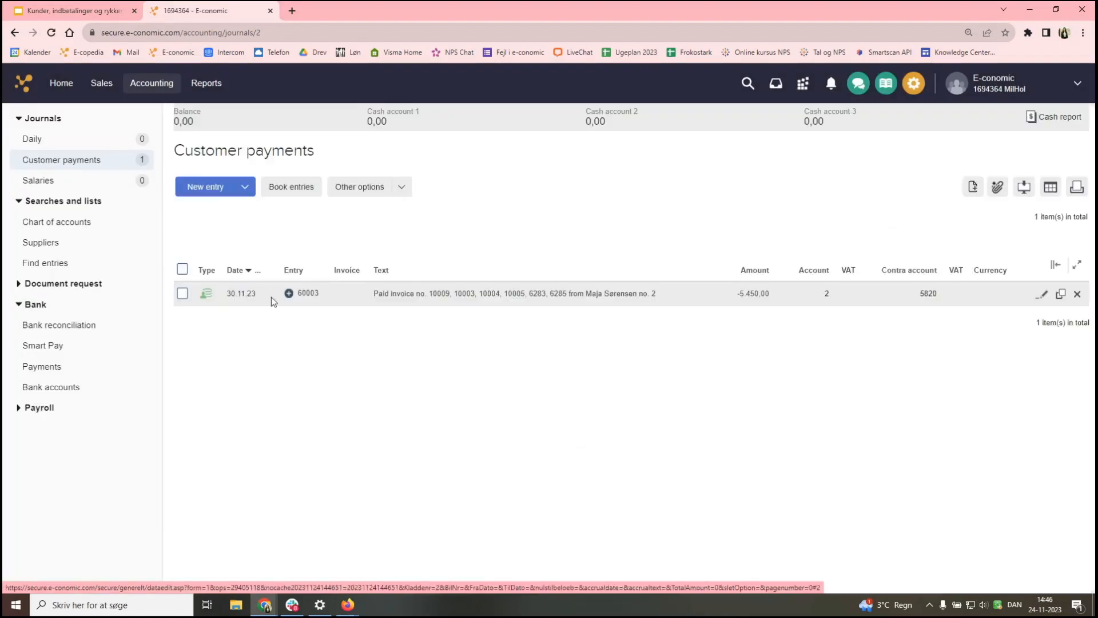
- Book payment entry 60003 from the Customer payments journal and return to Home
{"action": "left_click", "coordinate": [184, 270]}
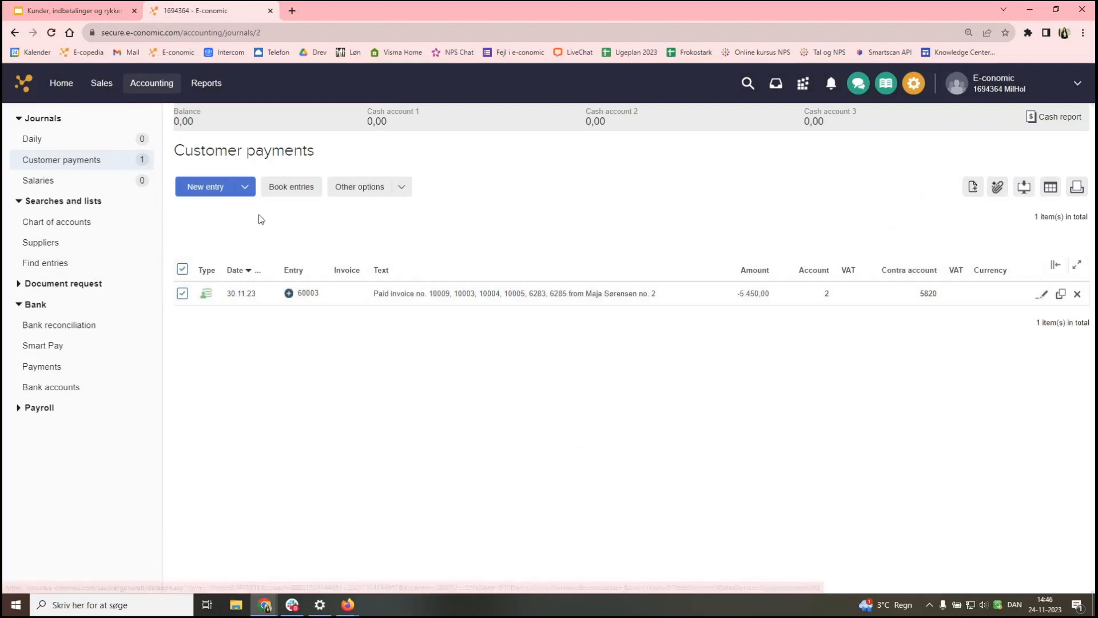
{"action": "left_click", "coordinate": [280, 192]}
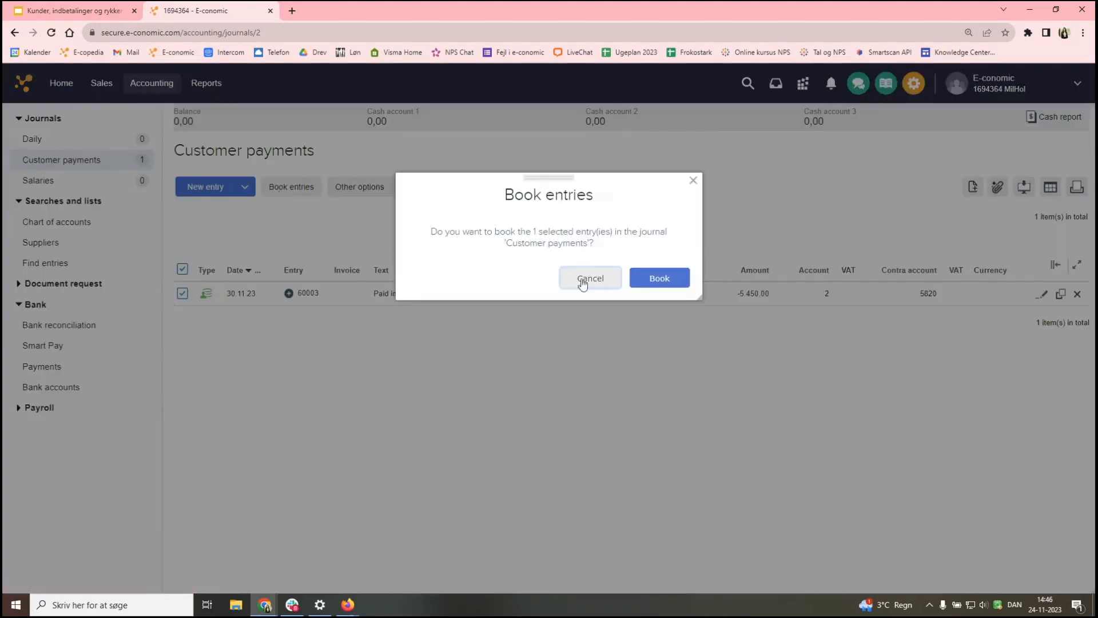
{"action": "left_click", "coordinate": [650, 286]}
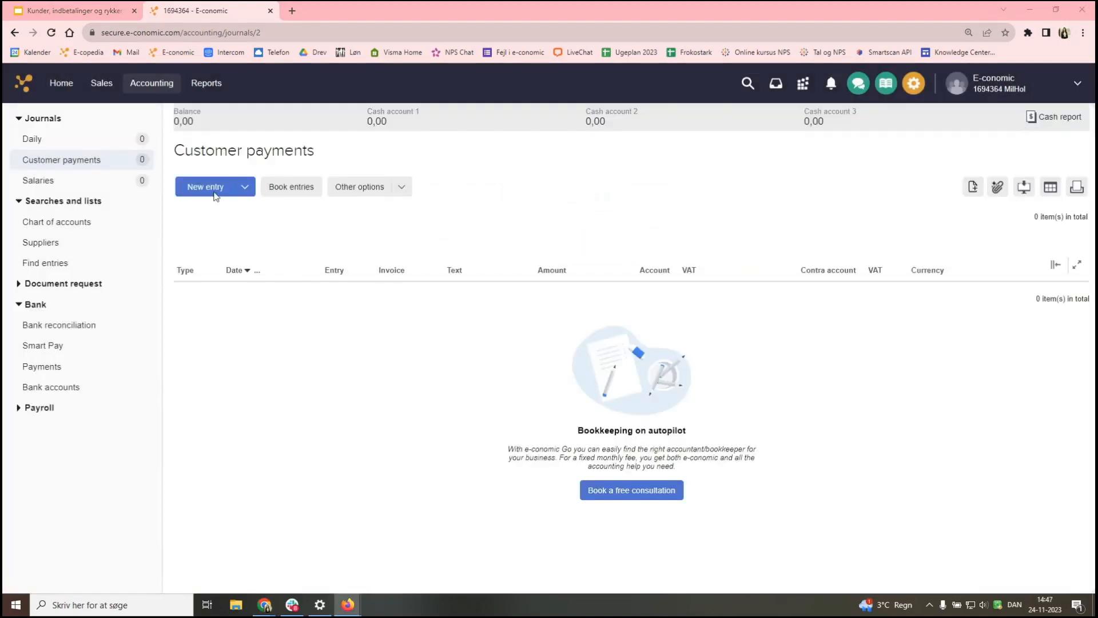
{"action": "left_click", "coordinate": [61, 83]}
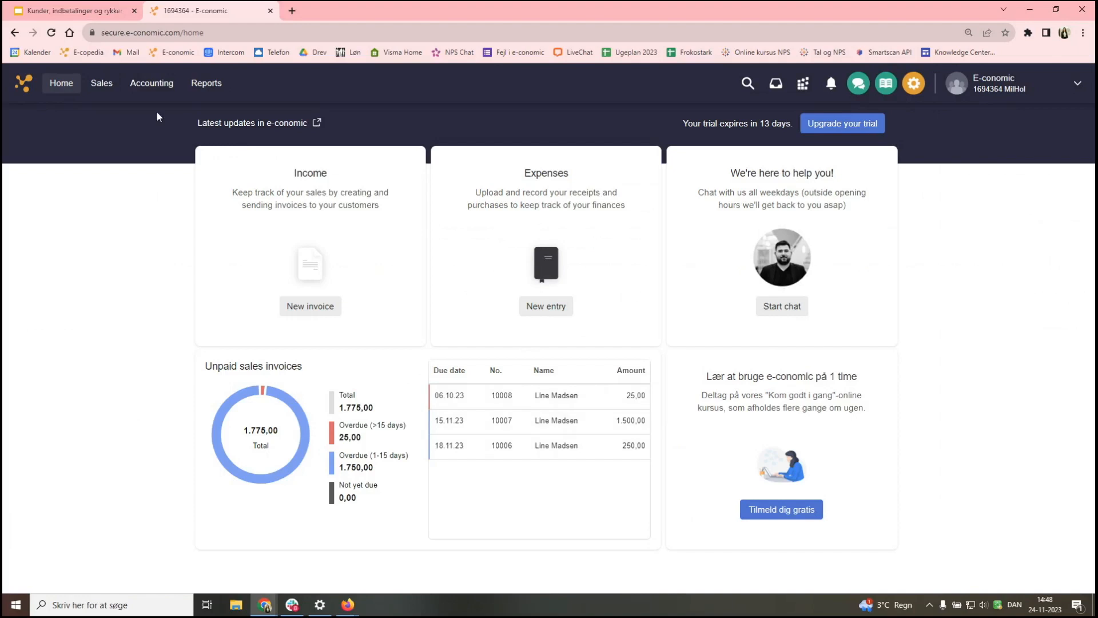
- In the Sales Archive search, set the customer range from 3 to 3
{"action": "left_click", "coordinate": [96, 84]}
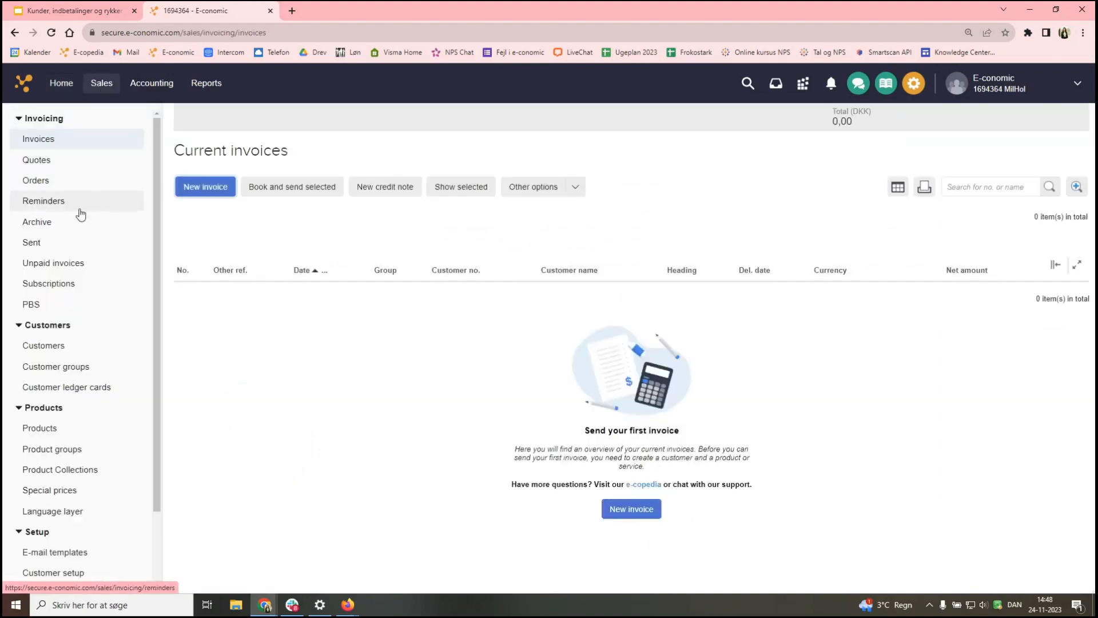
{"action": "left_click", "coordinate": [54, 224]}
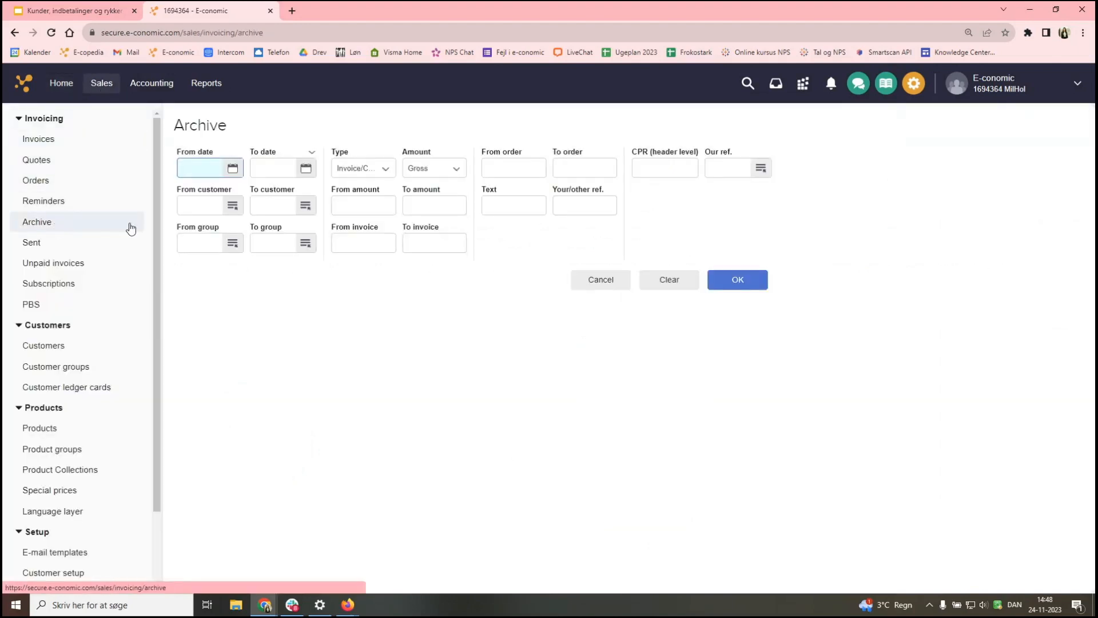
{"action": "left_click", "coordinate": [199, 207]}
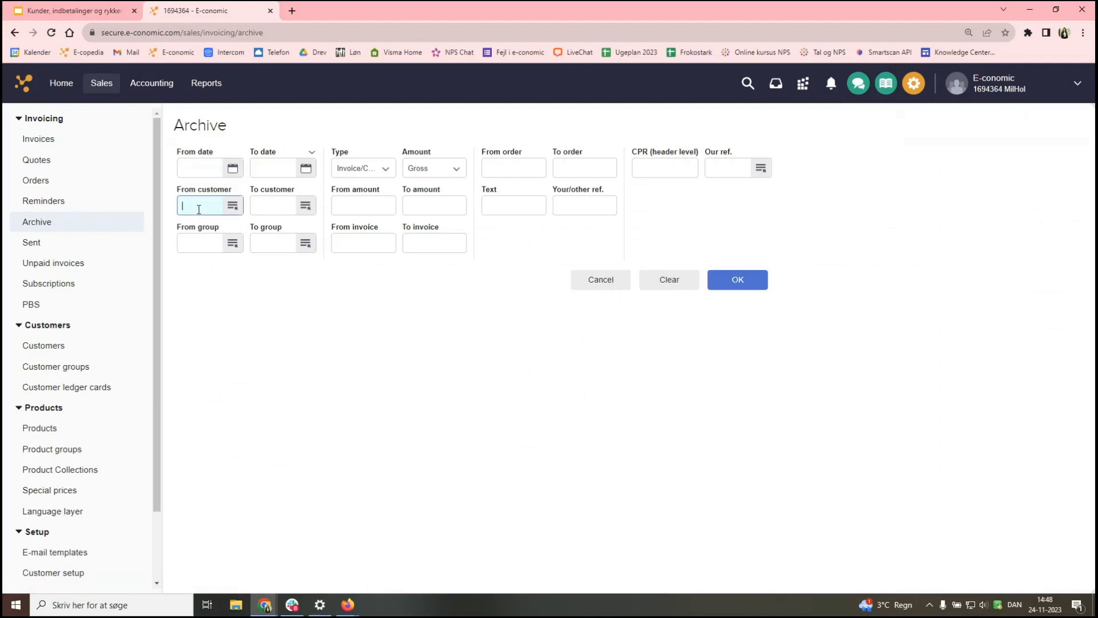
{"action": "type", "text": "3"}
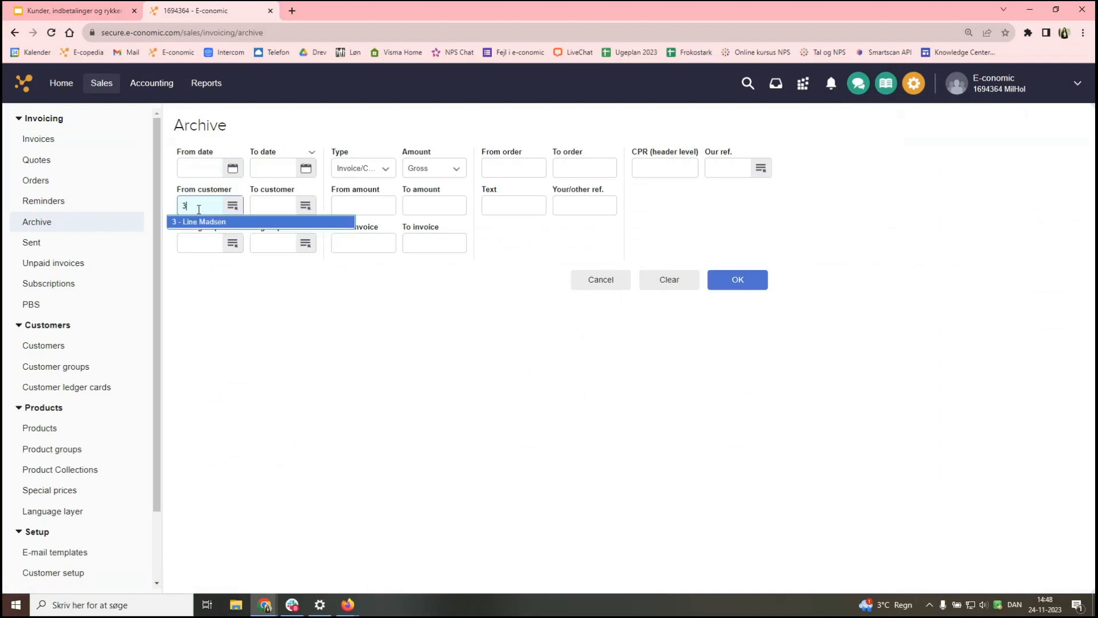
{"action": "key", "text": "Tab"}
{"action": "type", "text": "33"}
{"action": "key", "text": "Tab"}
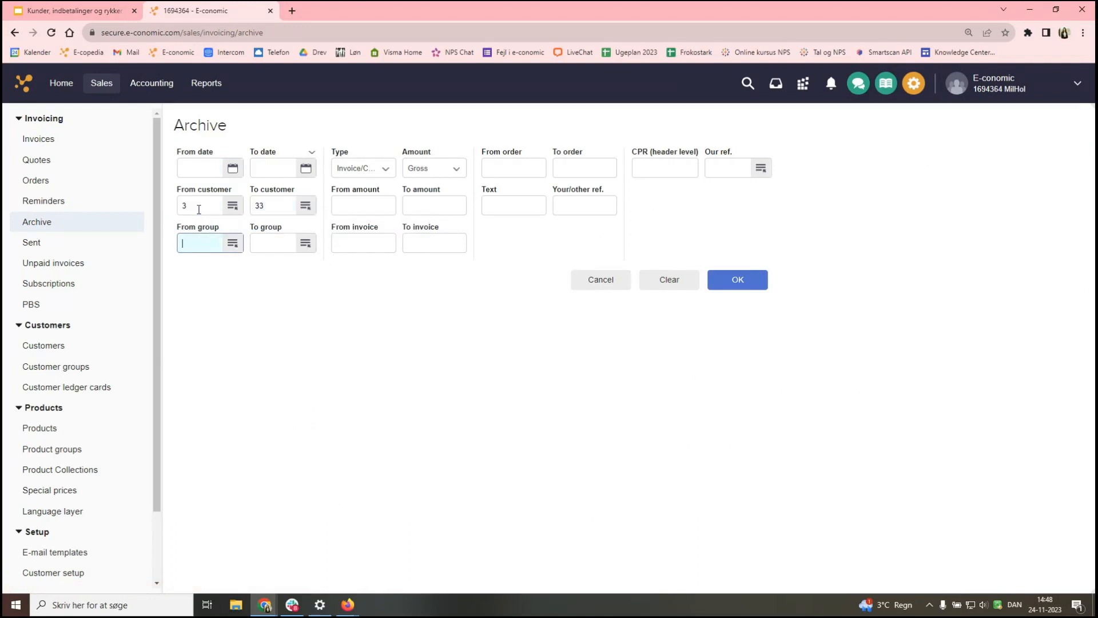
{"action": "left_click", "coordinate": [294, 207]}
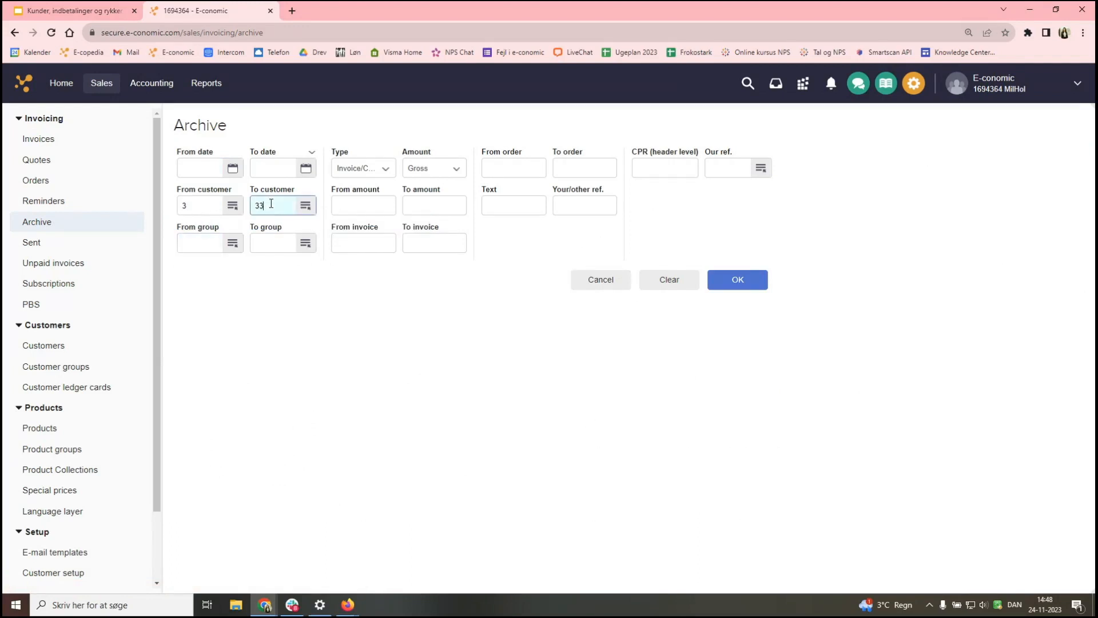
{"action": "key", "text": "BackSpace"}
{"action": "left_click", "coordinate": [354, 333]}
- Restrict the document type to Reminder and run the archive search
{"action": "left_click", "coordinate": [358, 170]}
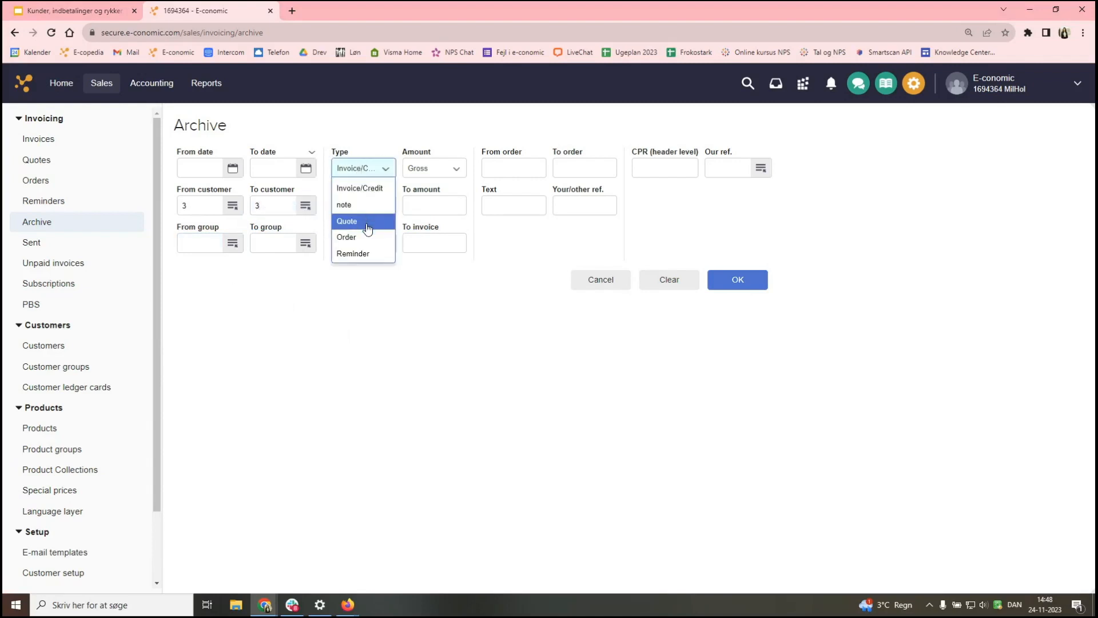
{"action": "left_click", "coordinate": [360, 255]}
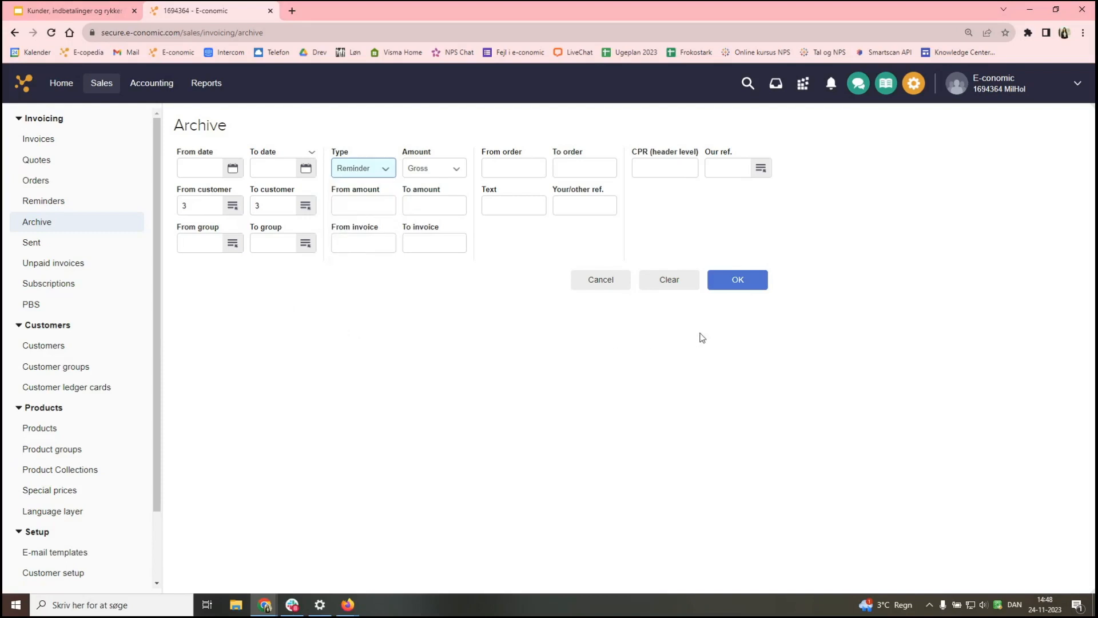
{"action": "left_click", "coordinate": [747, 283]}
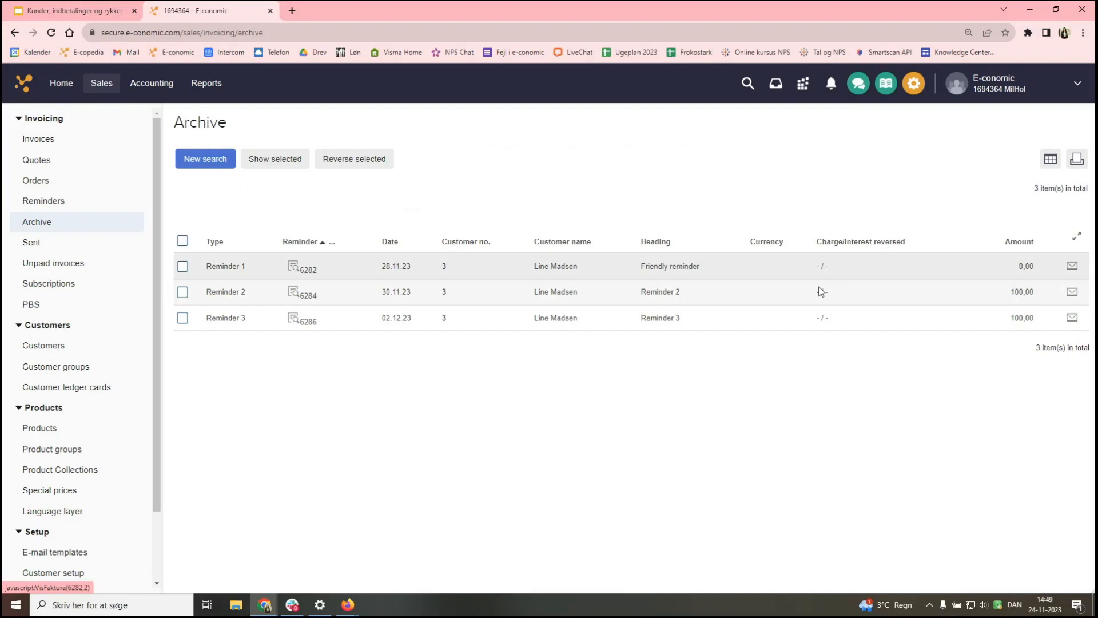
- Reverse Reminders 2 and 3, including their late payment interest and reminder charge
{"action": "left_click", "coordinate": [183, 292]}
{"action": "left_click", "coordinate": [182, 318]}
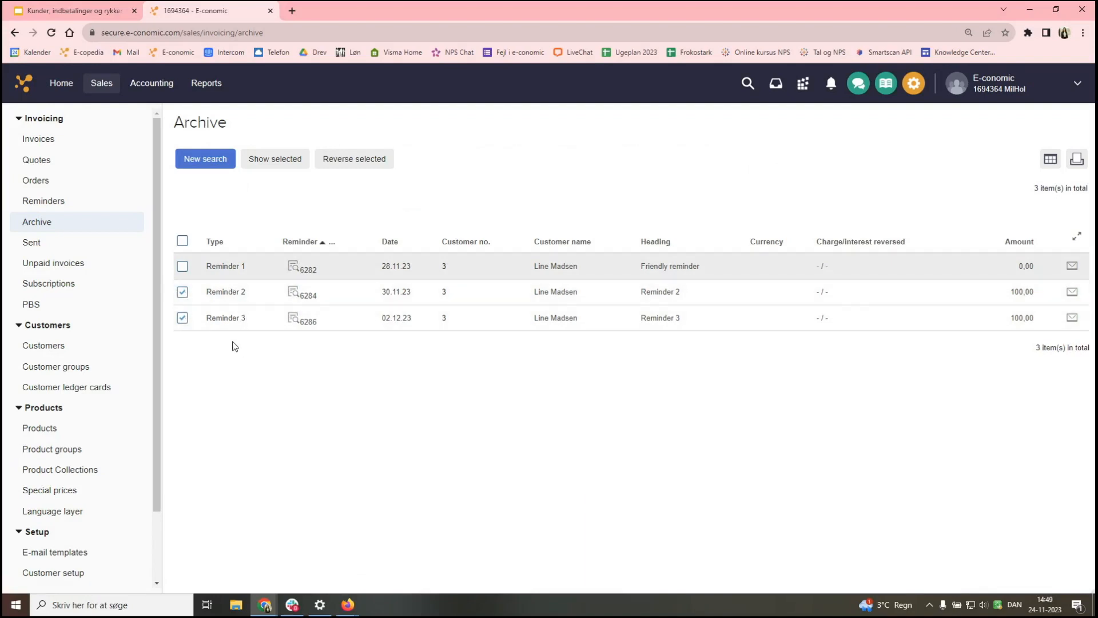
{"action": "left_click", "coordinate": [377, 166]}
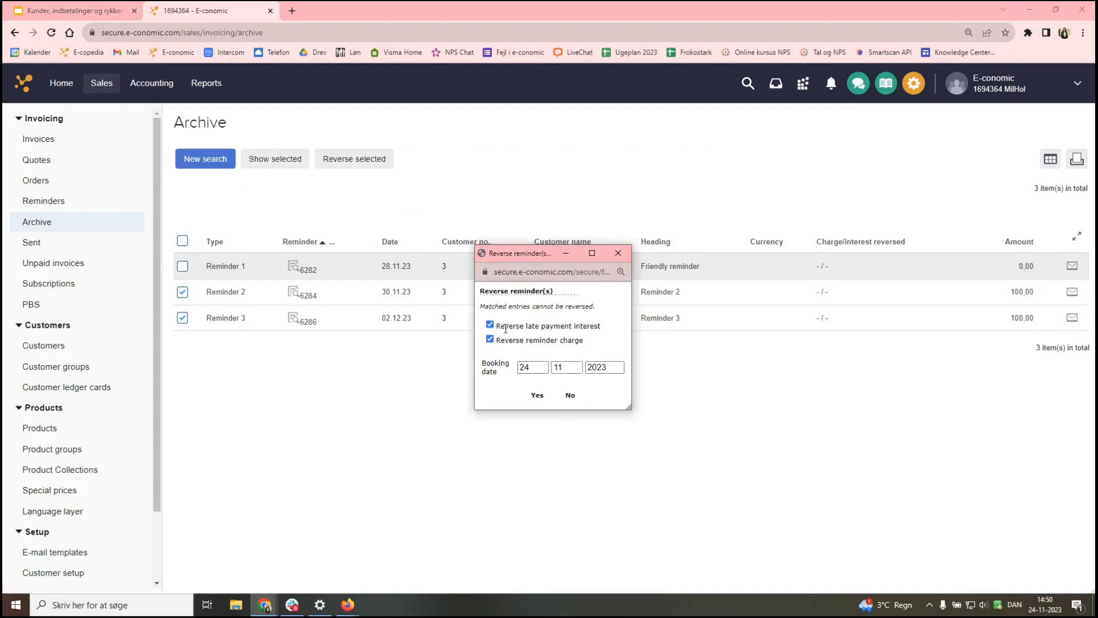
{"action": "left_click_drag", "start_coordinate": [527, 326], "coordinate": [598, 326]}
{"action": "left_click_drag", "start_coordinate": [523, 341], "coordinate": [585, 343]}
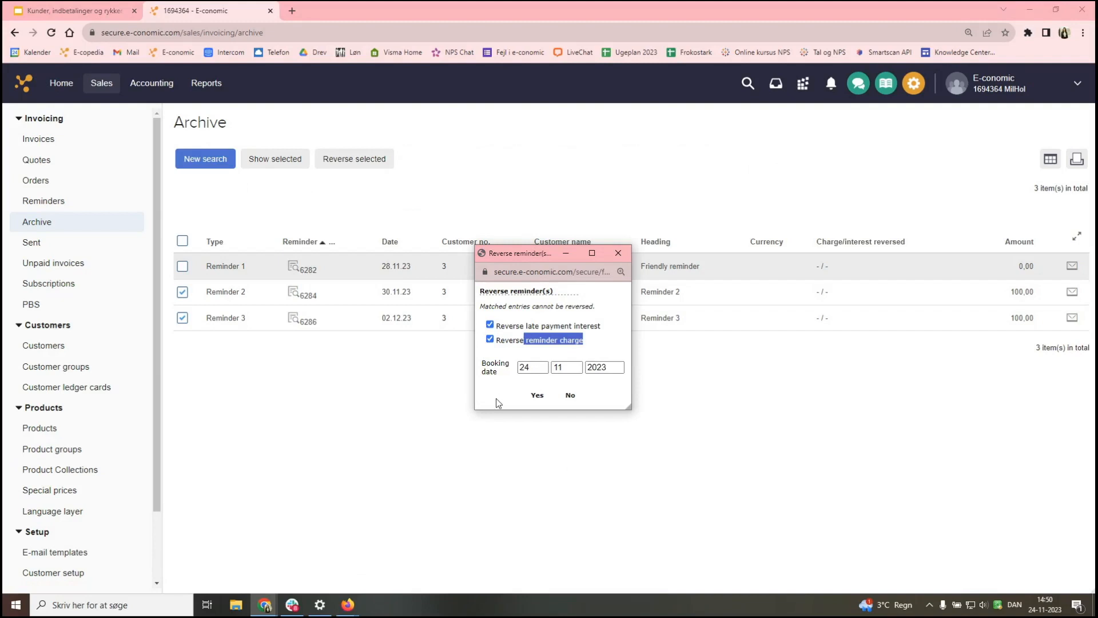
{"action": "left_click", "coordinate": [537, 395]}
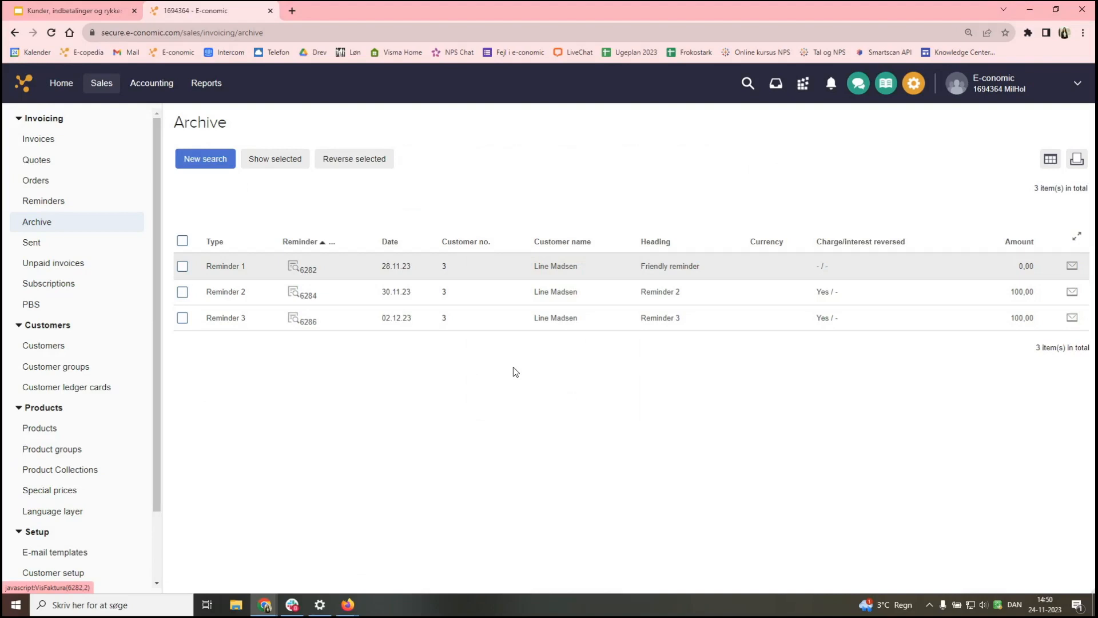
- Show the Straksindbetaling add-on details, then start the 'Thank you for today!' slide as a slideshow
{"action": "left_click", "coordinate": [803, 84]}
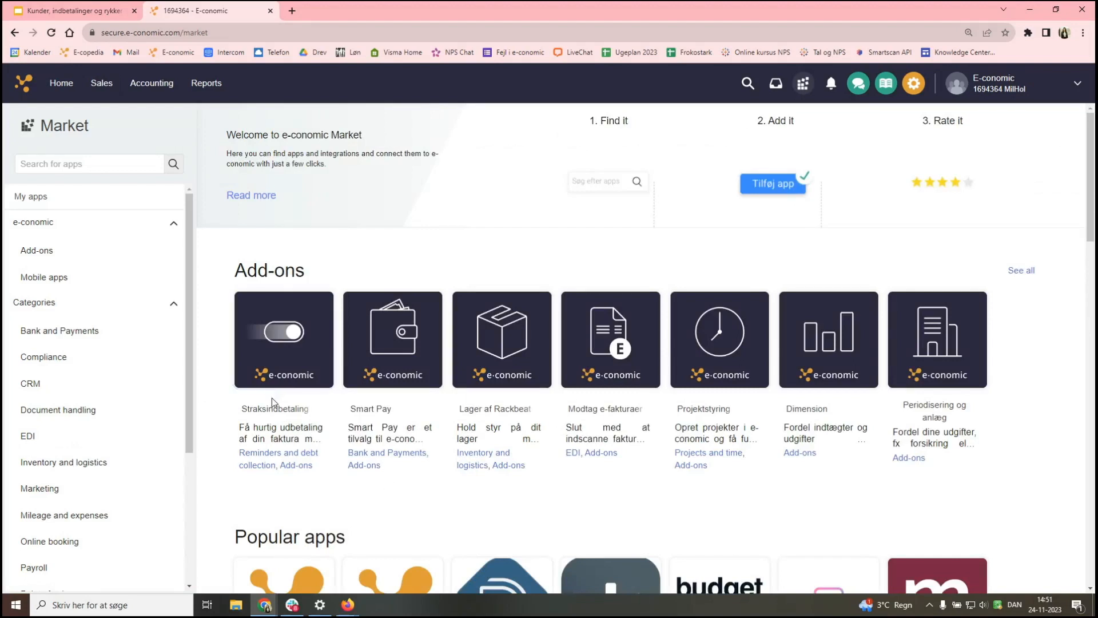
{"action": "left_click", "coordinate": [280, 382]}
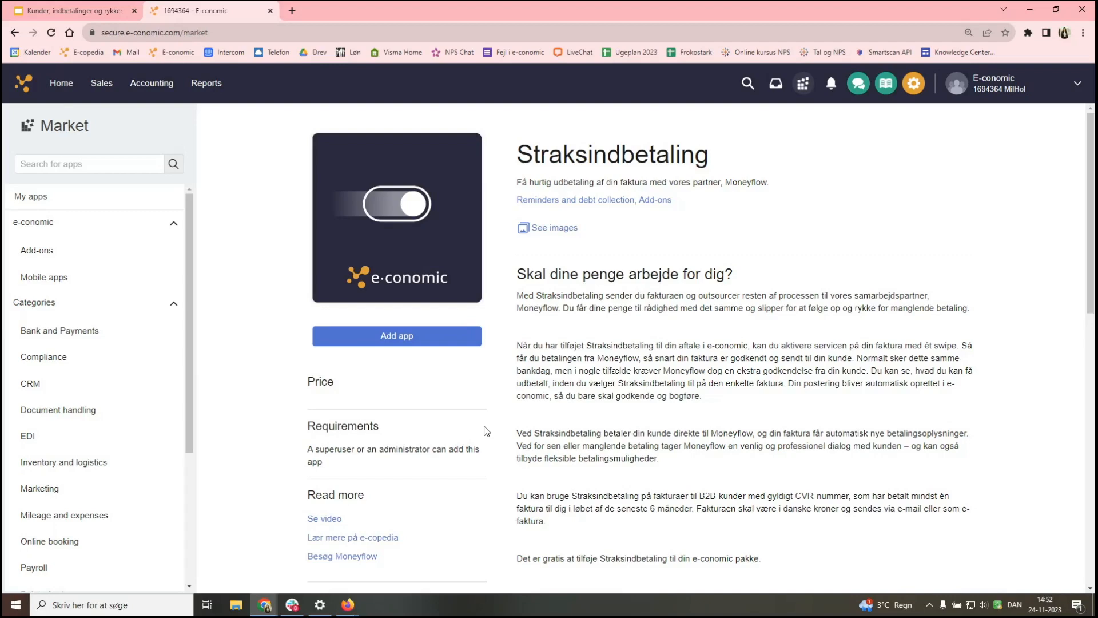
{"action": "left_click", "coordinate": [803, 83]}
{"action": "left_click", "coordinate": [66, 13]}
{"action": "left_click", "coordinate": [66, 279]}
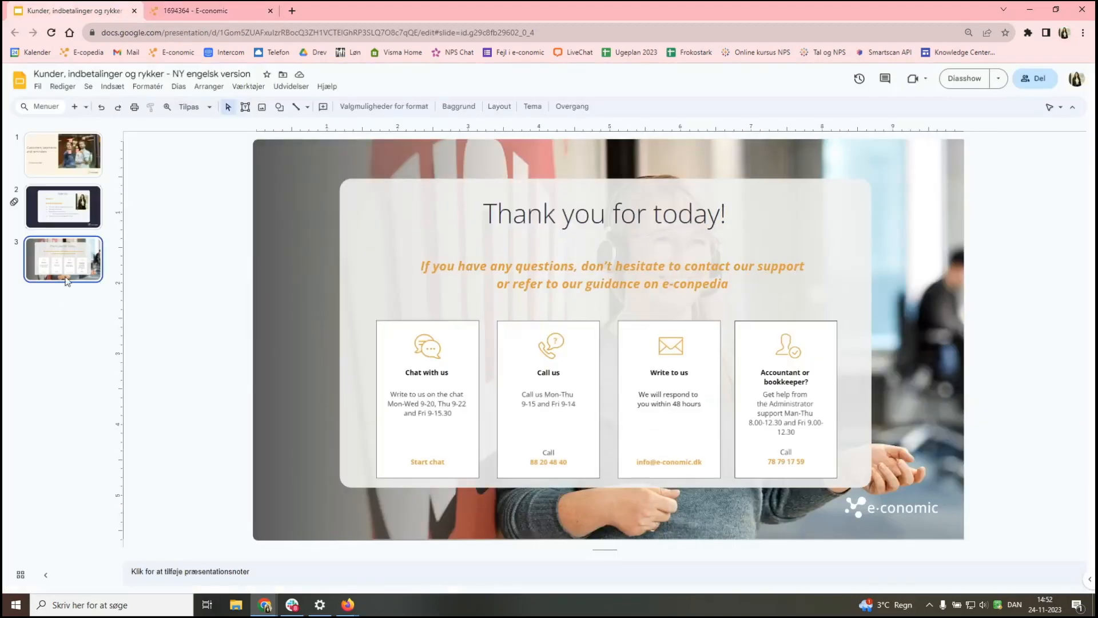
{"action": "left_click", "coordinate": [966, 81]}
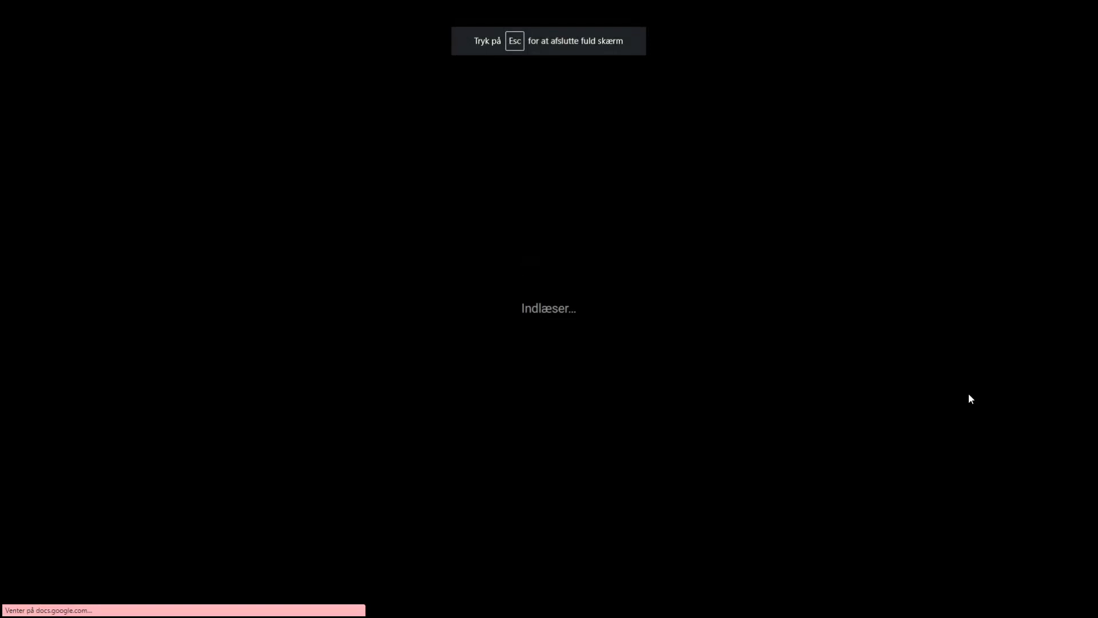